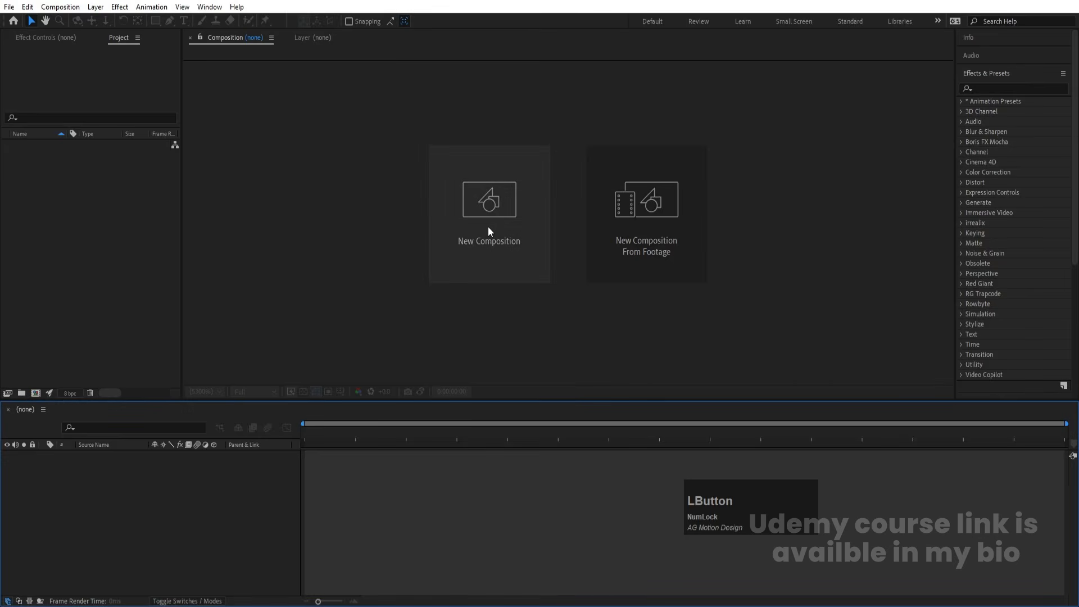
Create a 1920 x 1080 composition named Main Animation at 59.94 fps and show its title/action safe overlay.
left_click(488, 227)
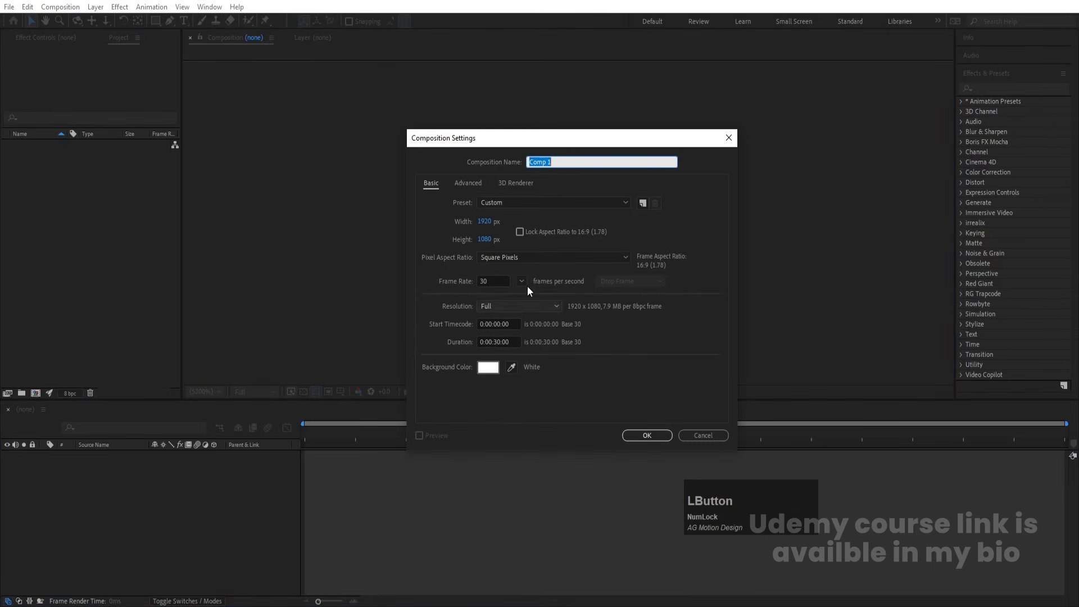
left_click_drag(532, 135, 483, 111)
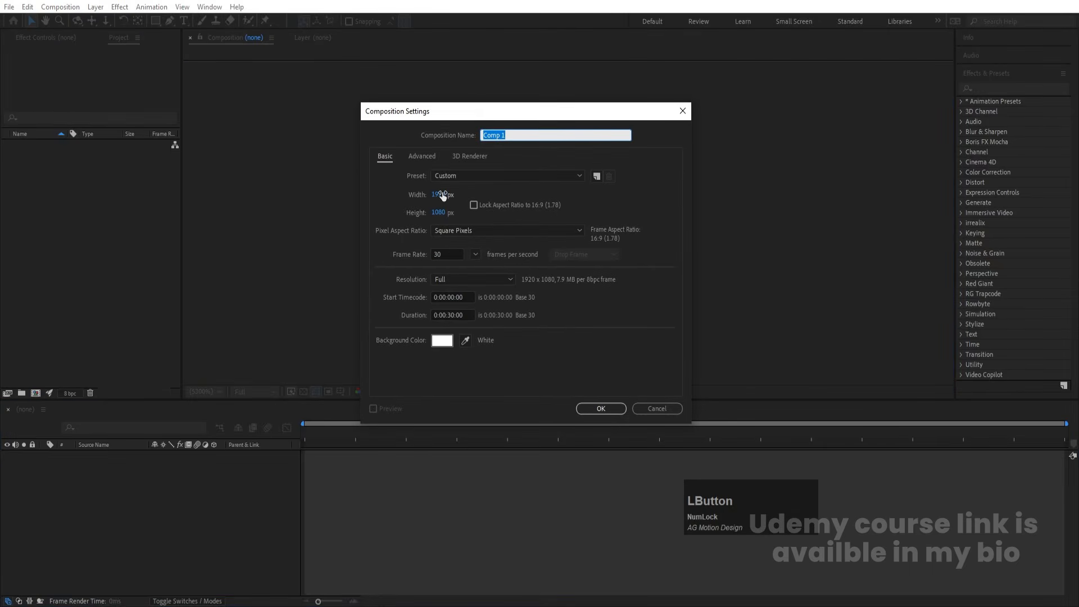
type("Main Animation")
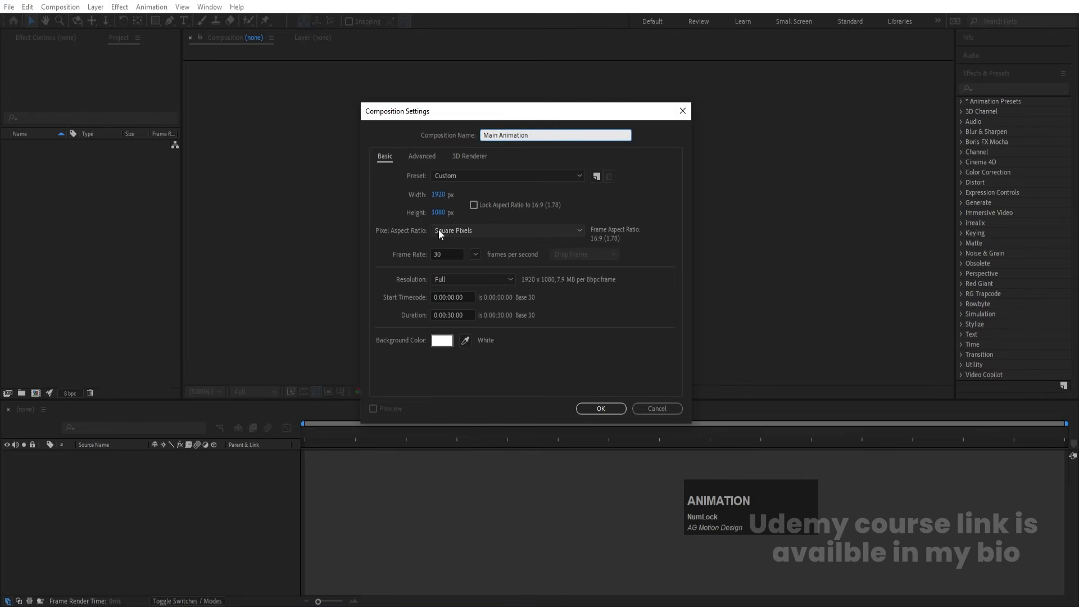
left_click(476, 254)
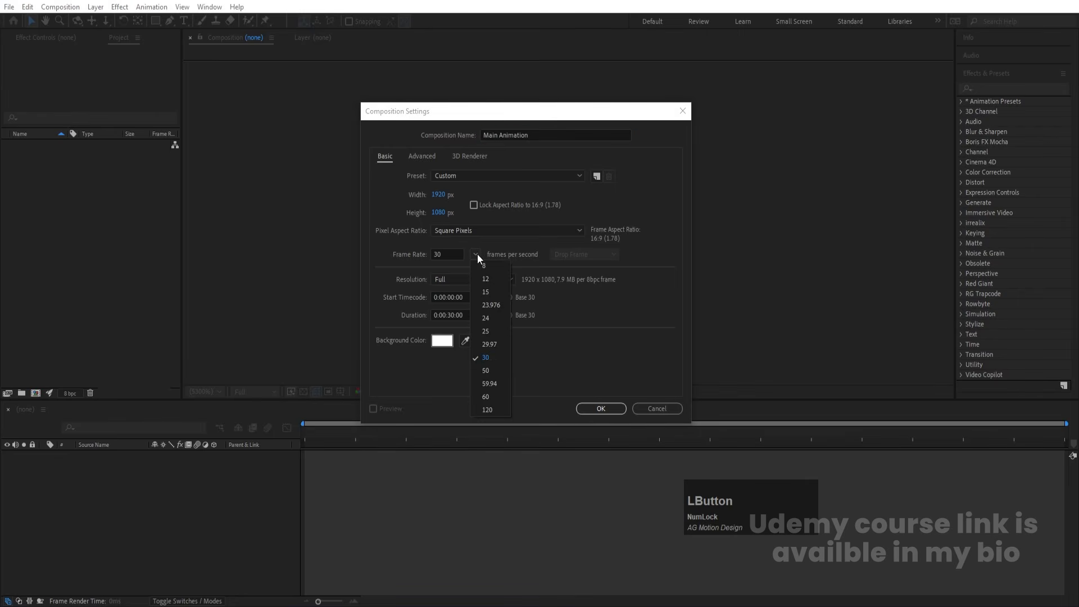
left_click(485, 383)
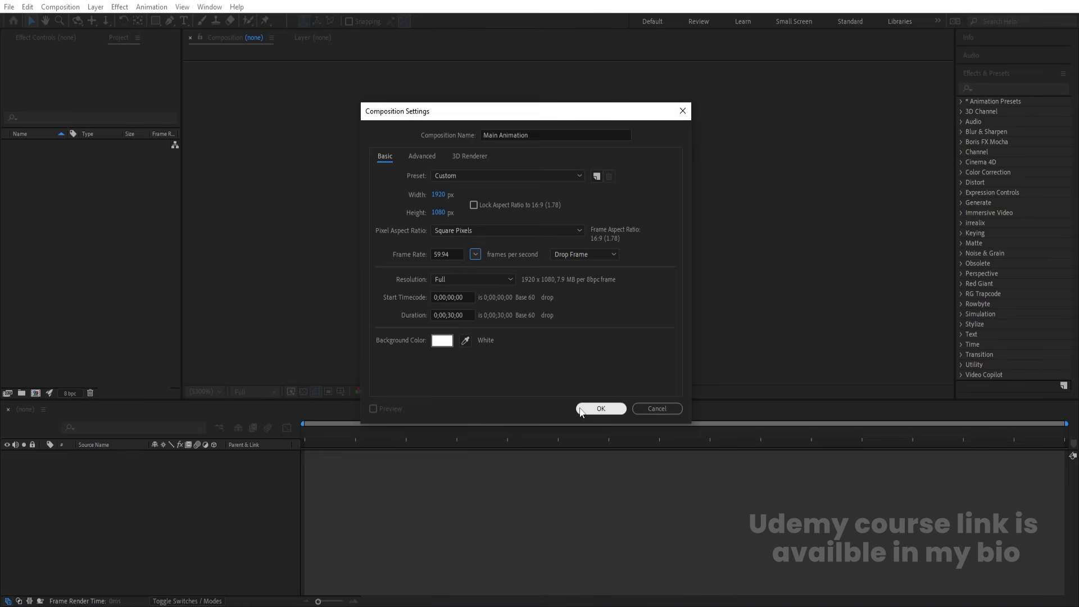
left_click(600, 408)
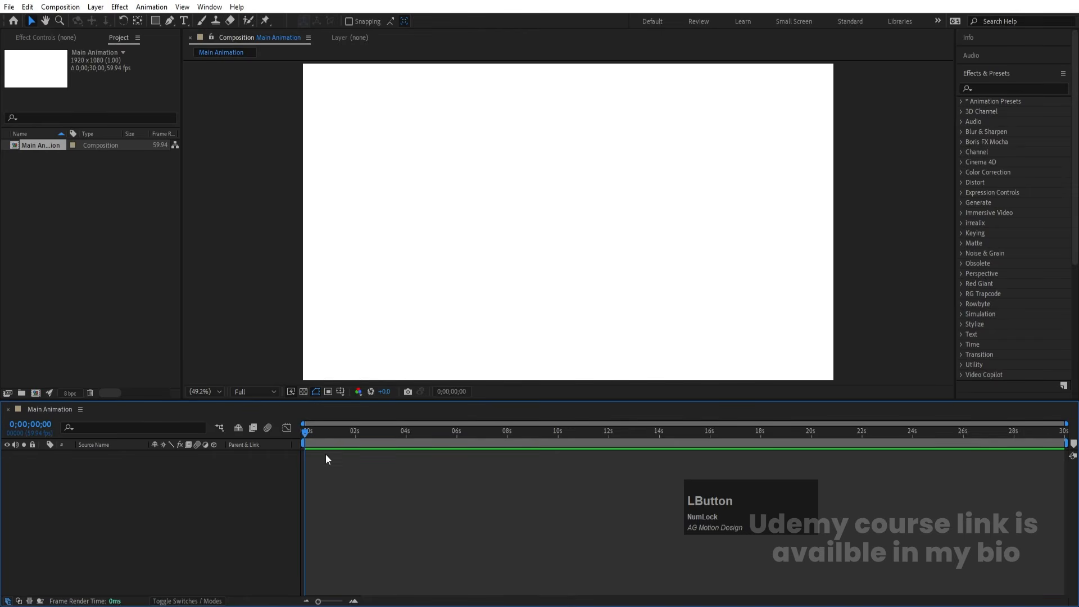
left_click(342, 395)
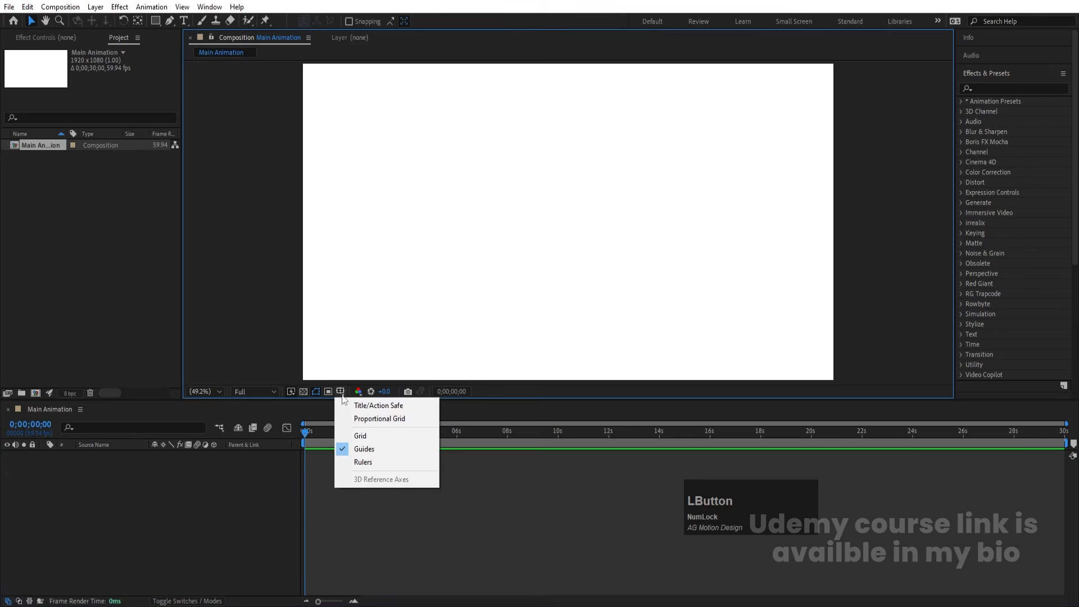
left_click(399, 407)
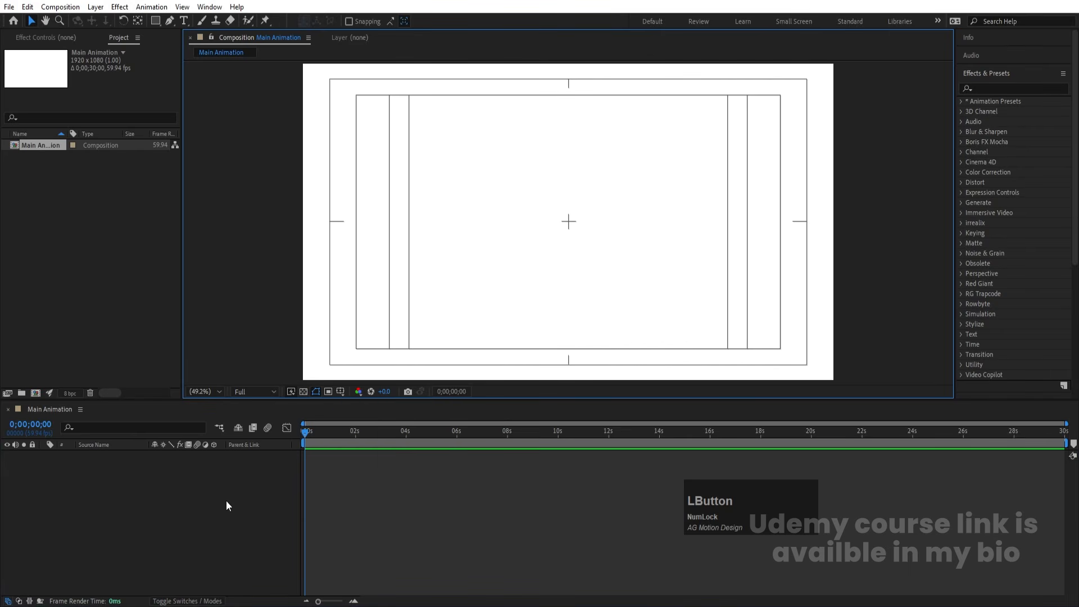
Add a white 1920 x 1080 solid as the background of Main Animation and lock its layer.
key("ctrl+y")
left_click(532, 372)
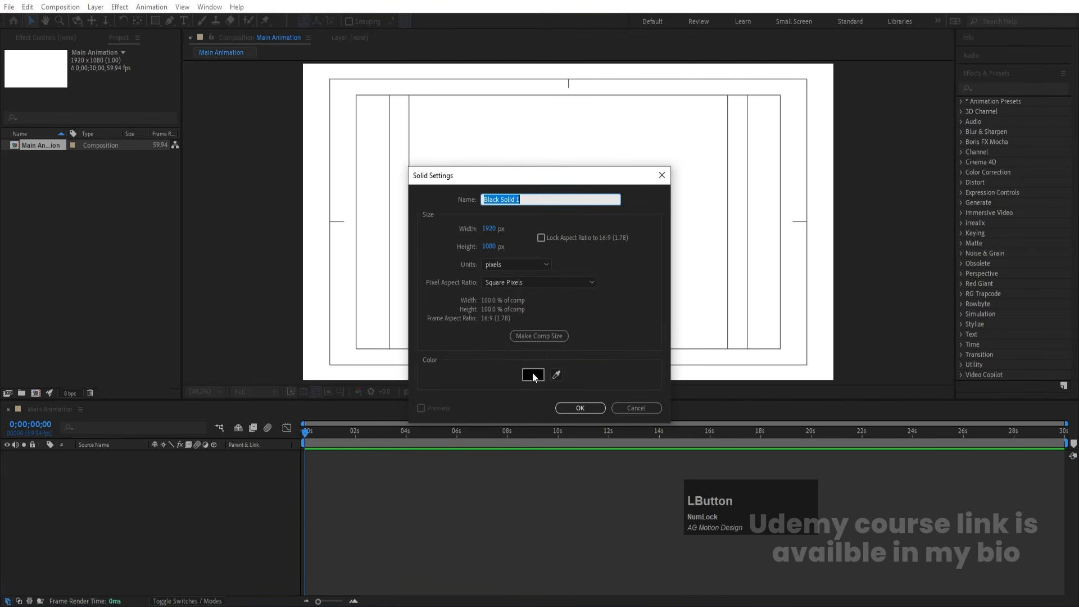
left_click_drag(804, 210, 564, 42)
key("Return")
key("Return")
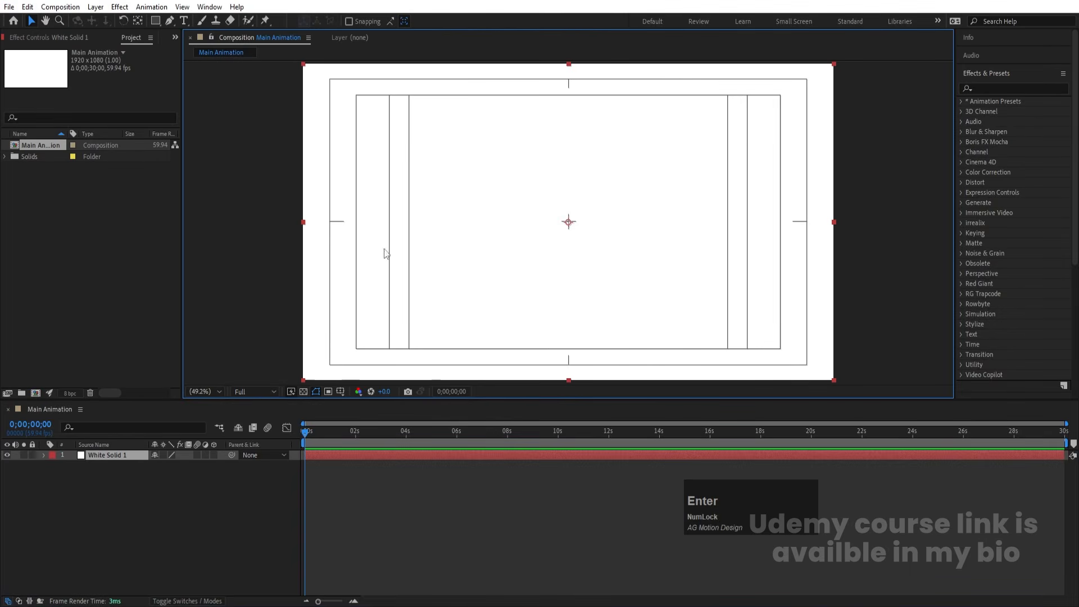
left_click(35, 458)
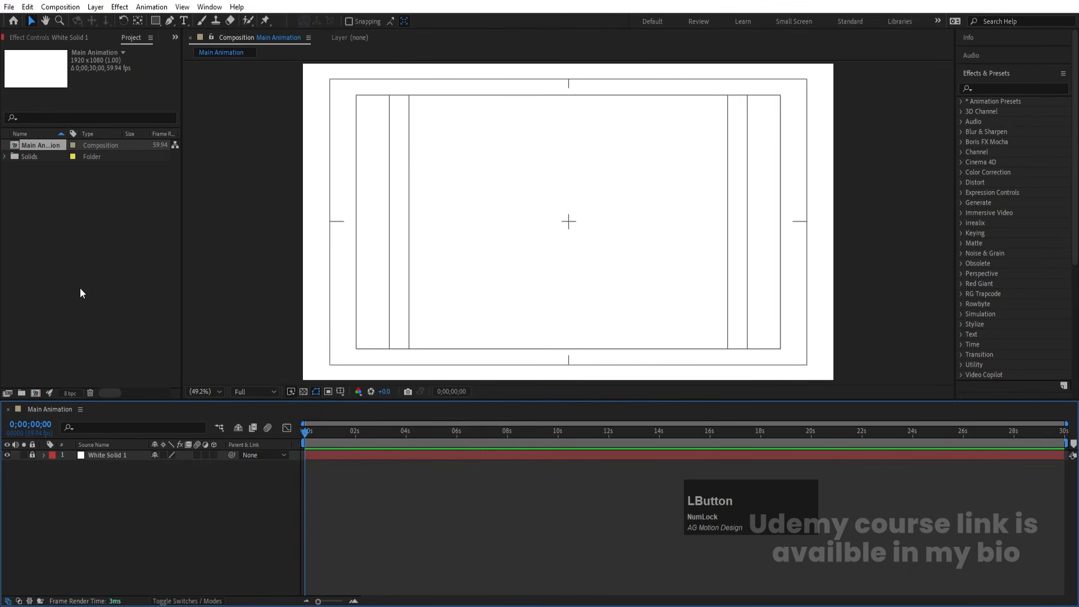
Import Can.psd as a composition that retains layer sizes, with editable layer styles.
key("ctrl")
key("ctrl+i")
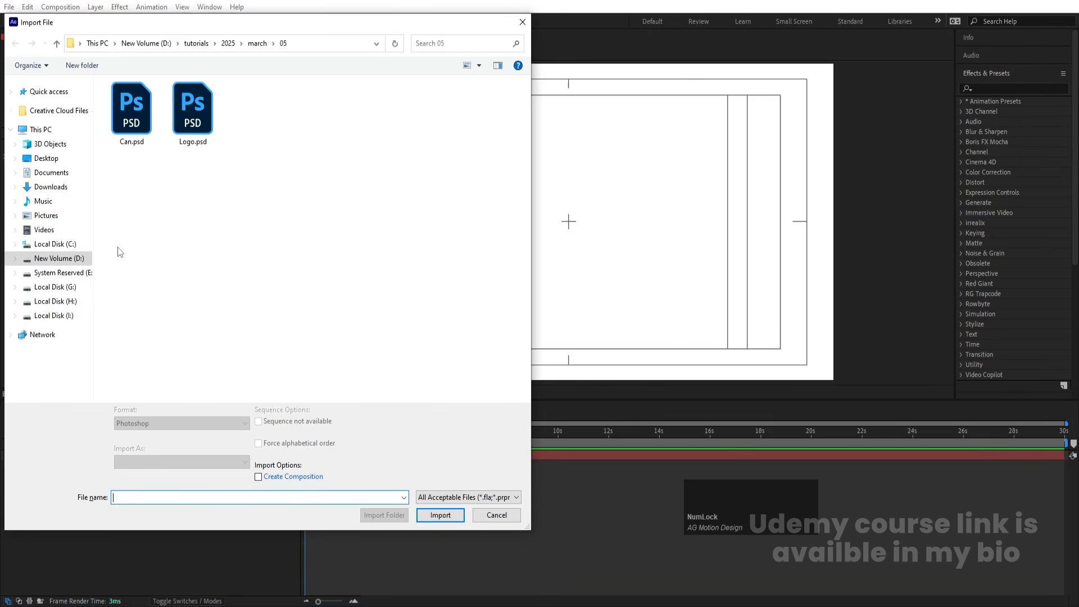
left_click(127, 147)
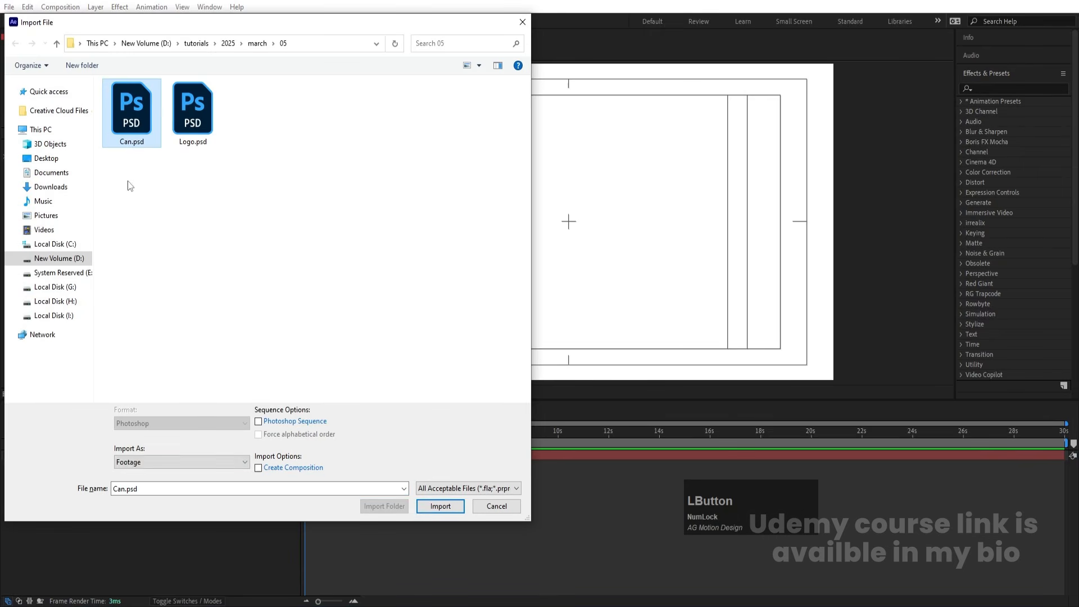
left_click(131, 465)
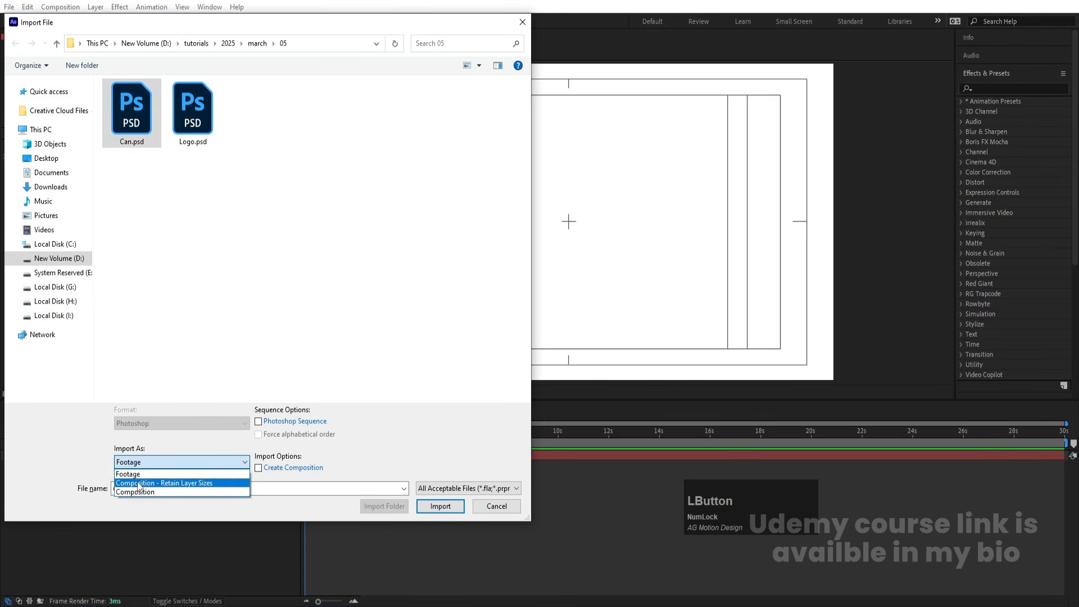
left_click(163, 483)
left_click(447, 505)
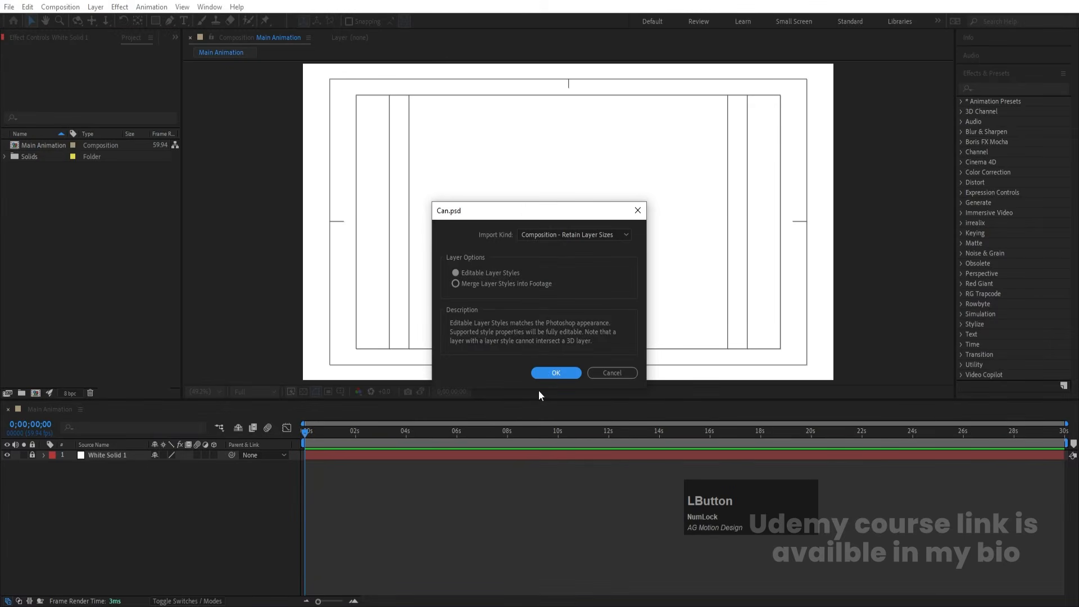
left_click(550, 373)
Import Logo.psd as a composition that retains layer sizes.
double_click(56, 246)
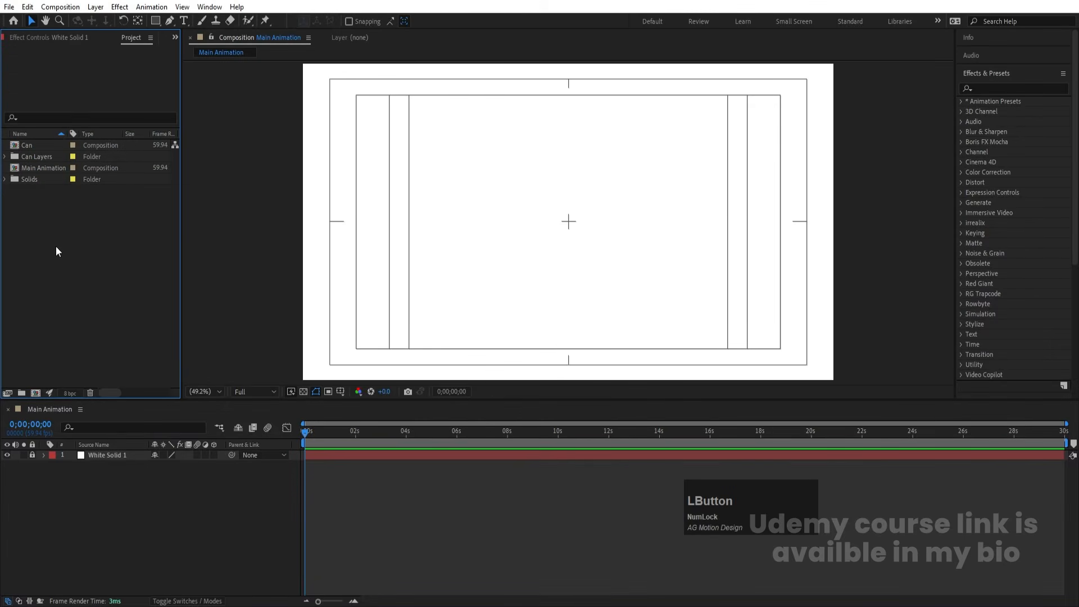
left_click(193, 110)
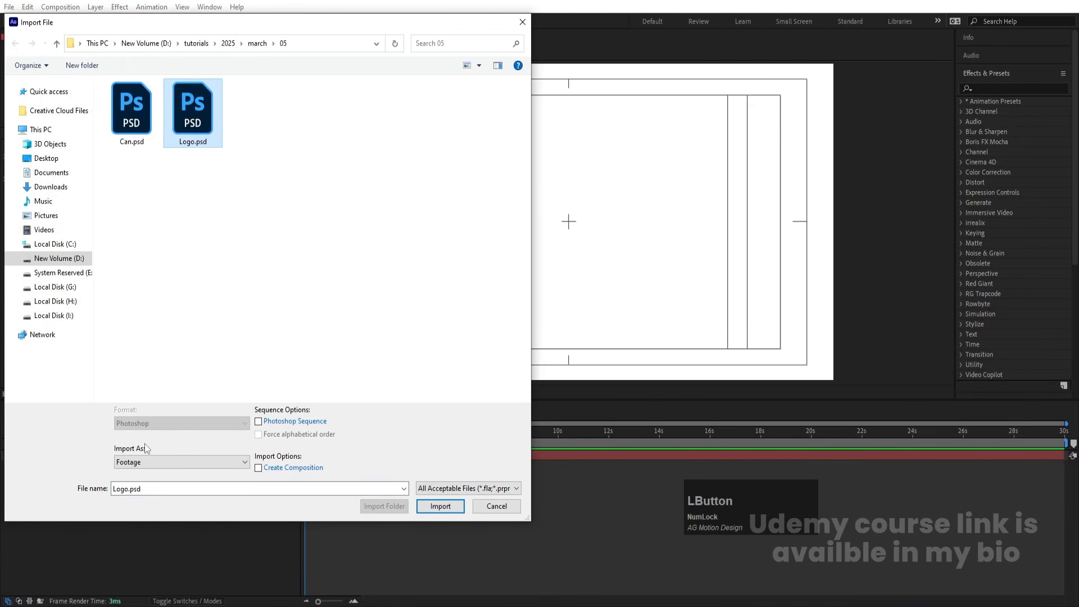
left_click(133, 463)
left_click(139, 479)
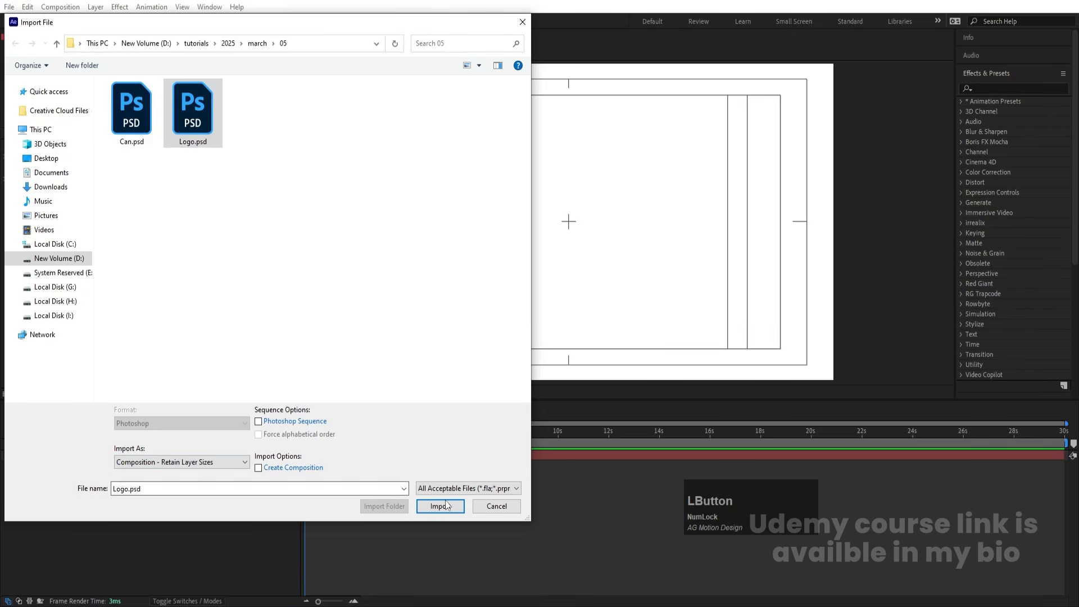
left_click(446, 505)
left_click(545, 373)
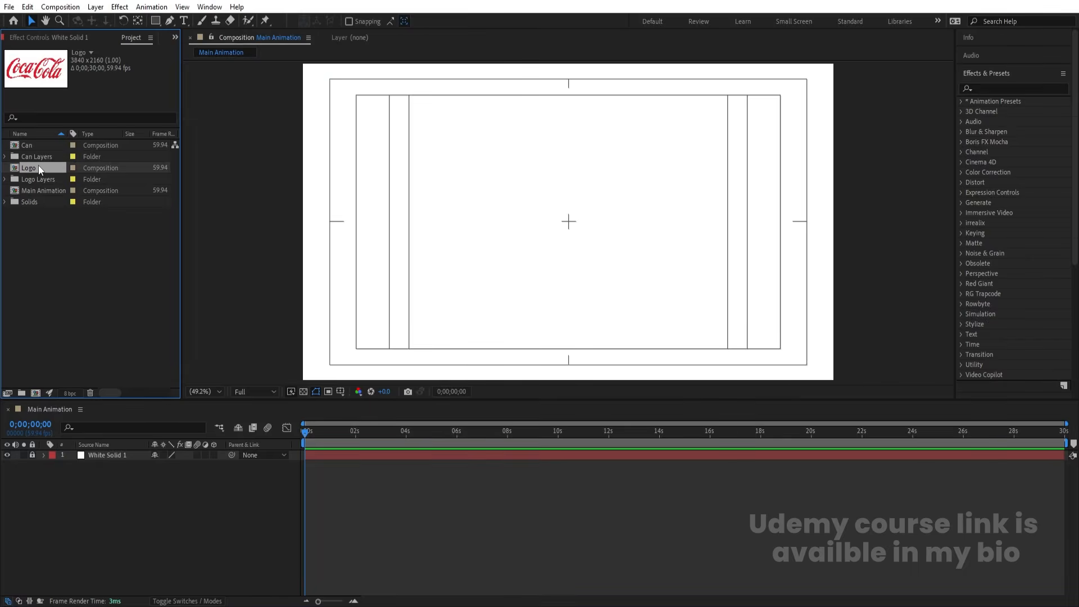
Create a 1920 x 1080 composition named Logo File at 59.94 fps and add a white background solid.
key("ctrl+k")
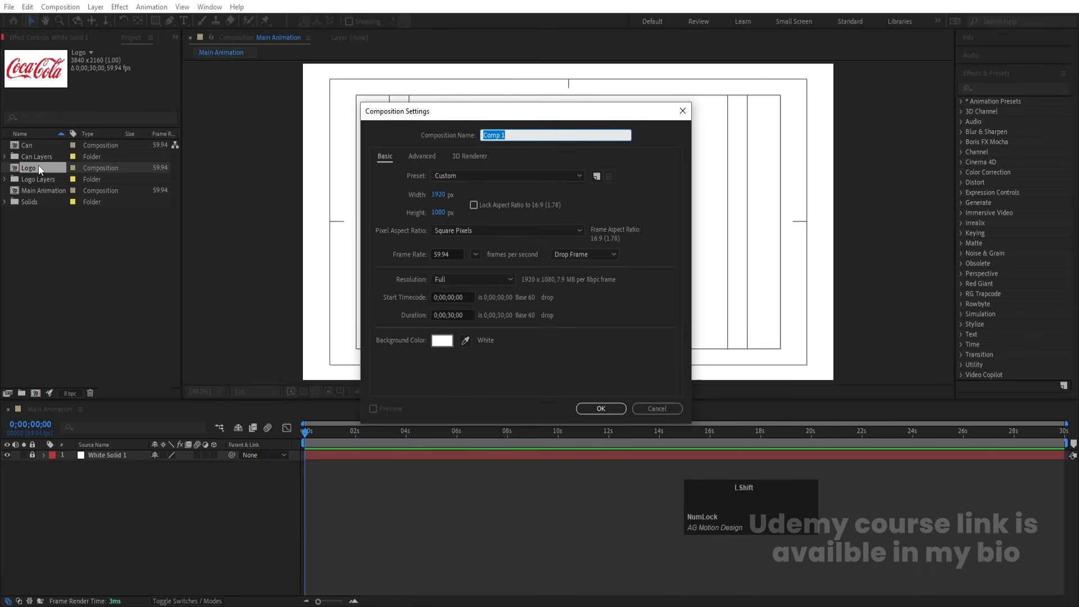
type("Logo File")
key("Return")
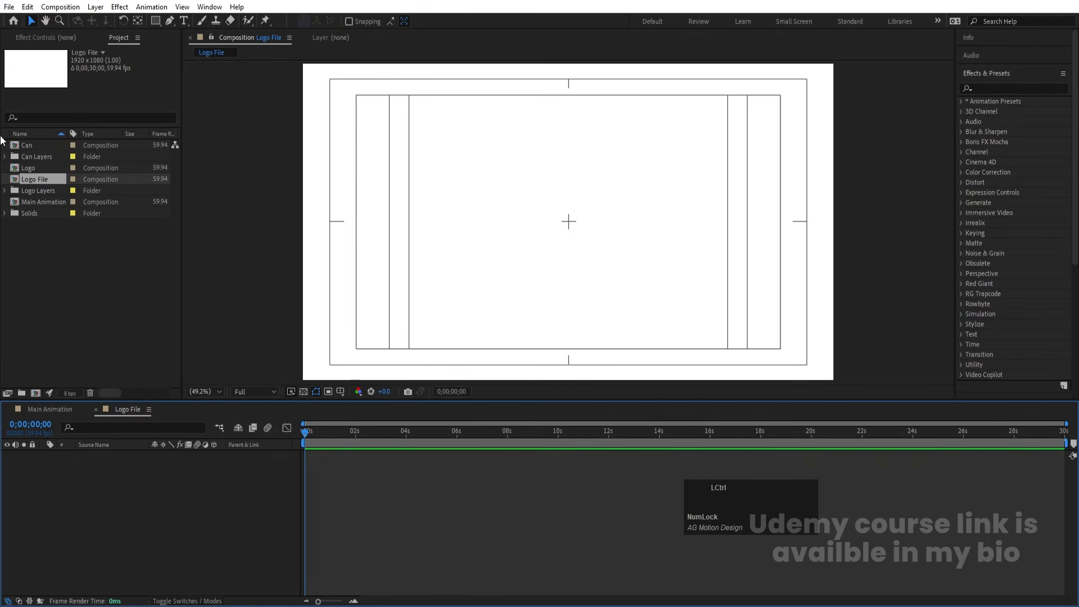
key("ctrl+y")
key("Return")
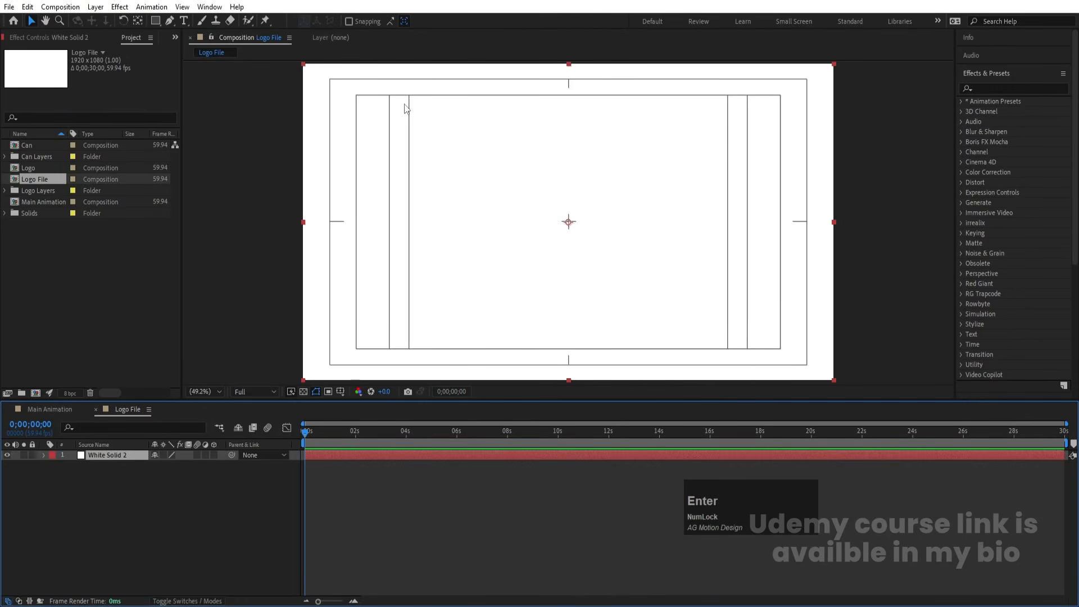
Copy the Coca-Cola logo's Layer 1 from the Logo composition and paste it into Logo File above the white solid.
double_click(33, 167)
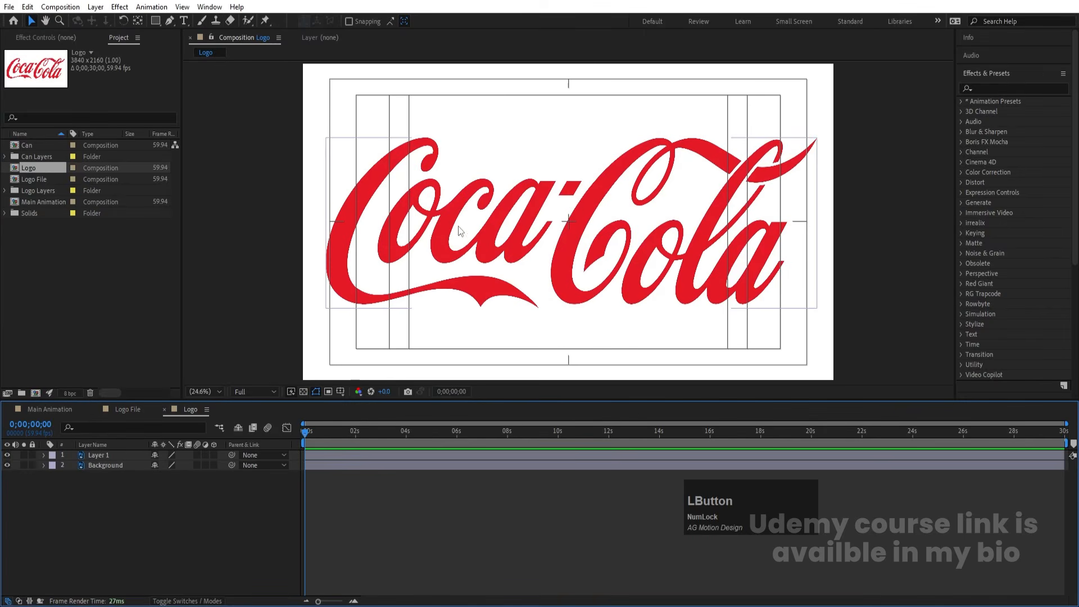
left_click(112, 454)
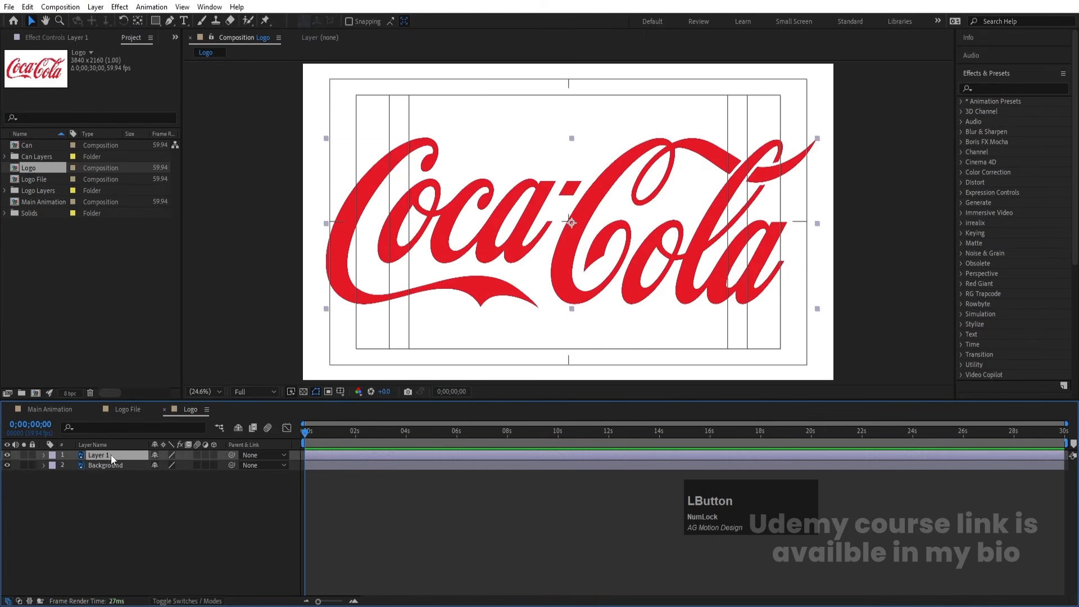
left_click(7, 455)
left_click(8, 455)
left_click(134, 409)
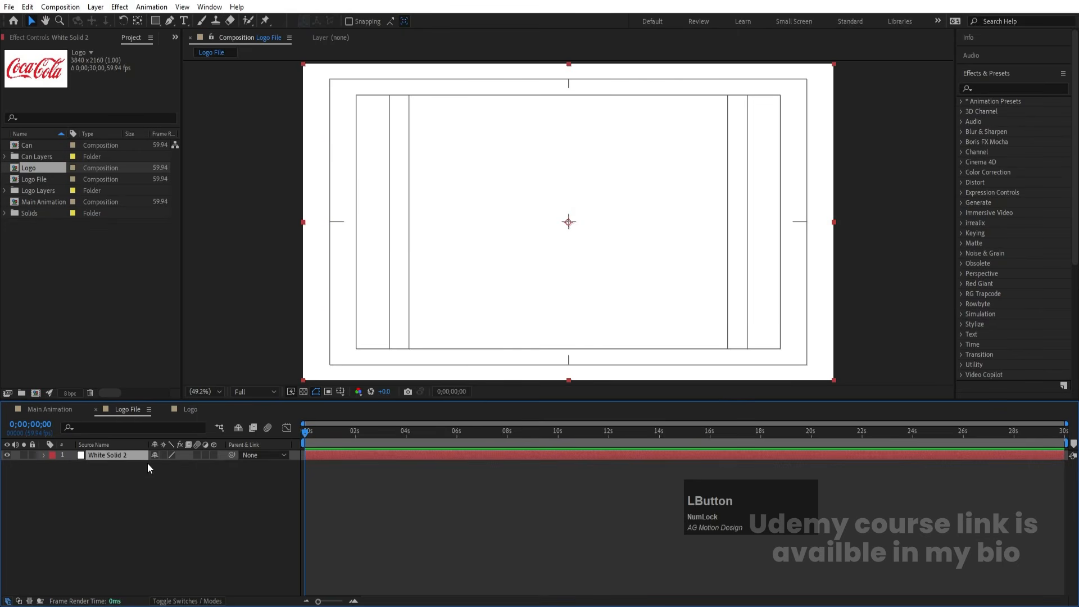
key("ctrl+v")
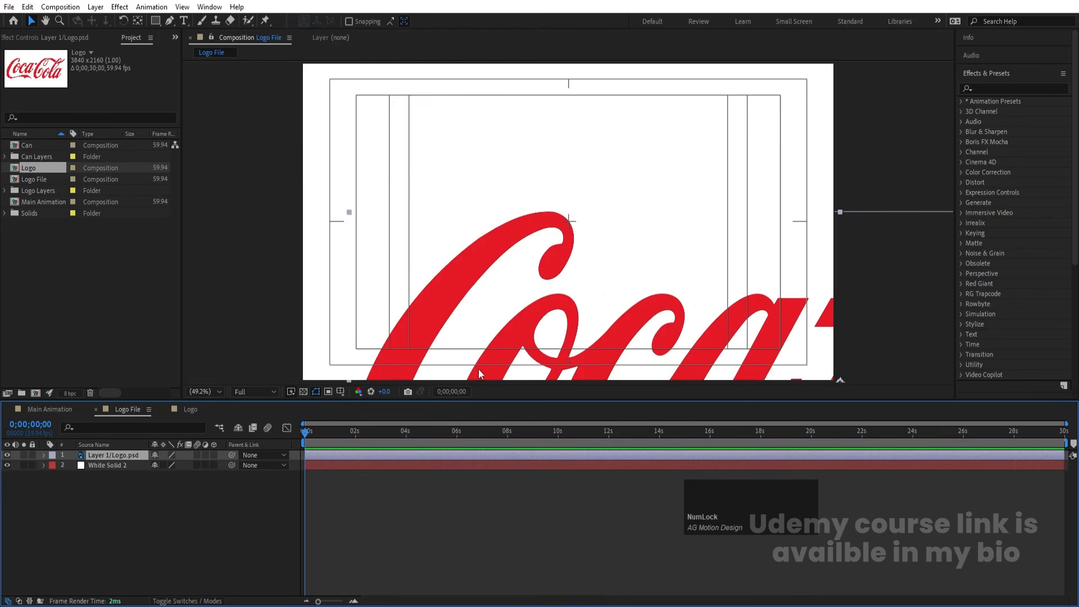
Scale the pasted logo layer to 34% and center it horizontally and vertically in the Logo File composition.
left_click(534, 342)
left_click_drag(534, 340, 264, 181)
key("s")
left_click_drag(167, 465, 130, 461)
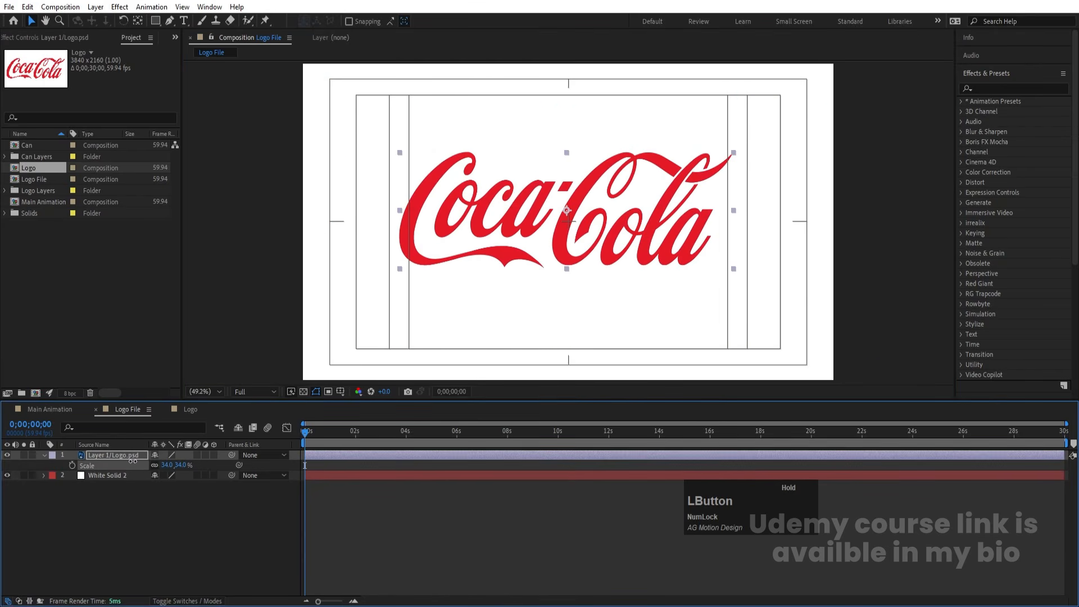
left_click(975, 73)
left_click(976, 108)
left_click(986, 141)
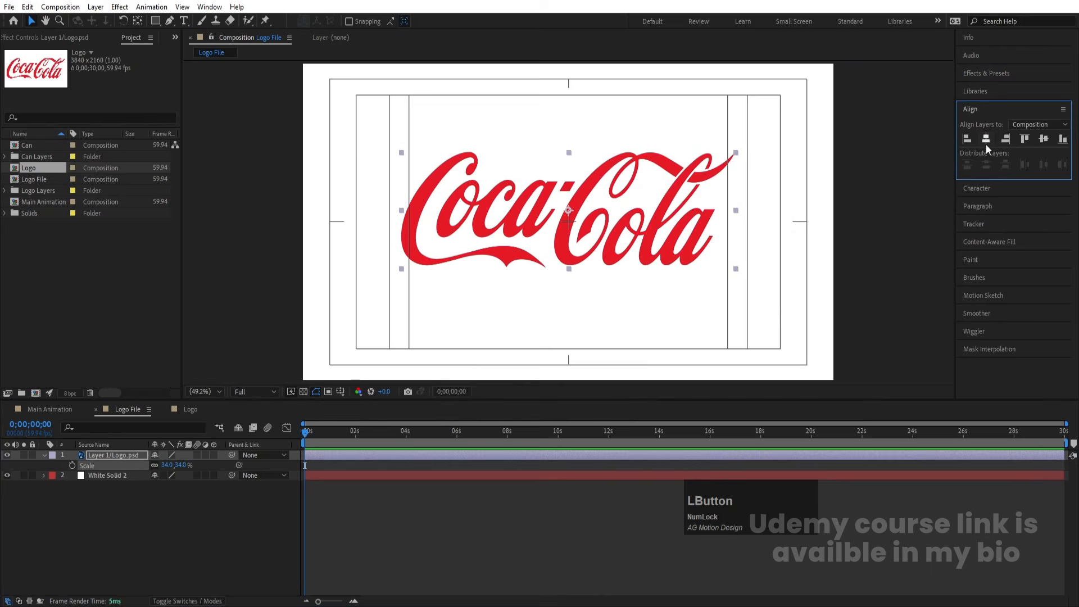
left_click(1043, 140)
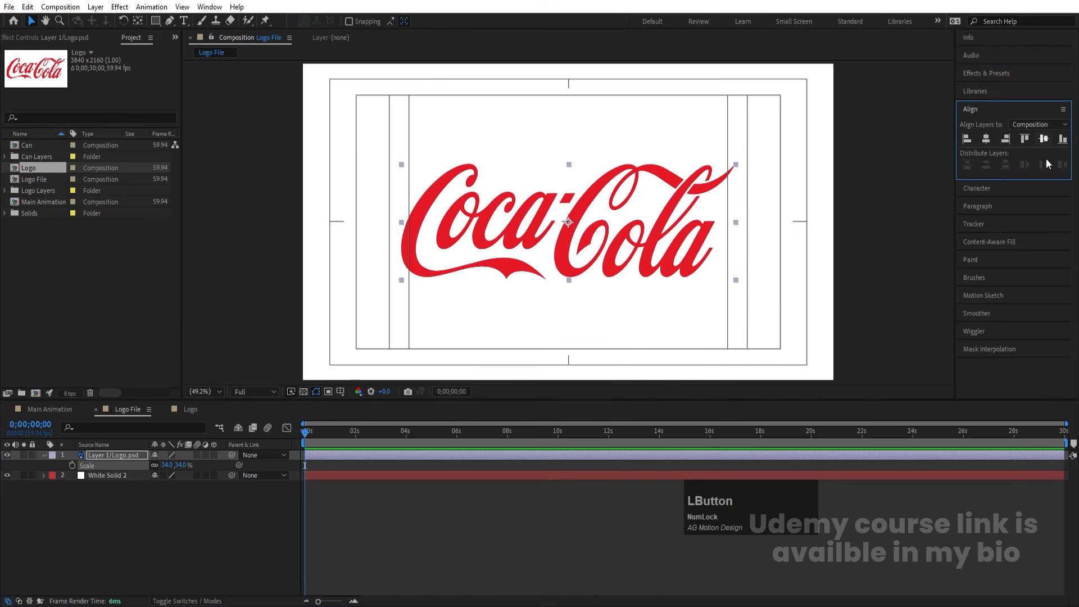
Place the Logo File composition in Main Animation as a layer above the white solid.
left_click(49, 409)
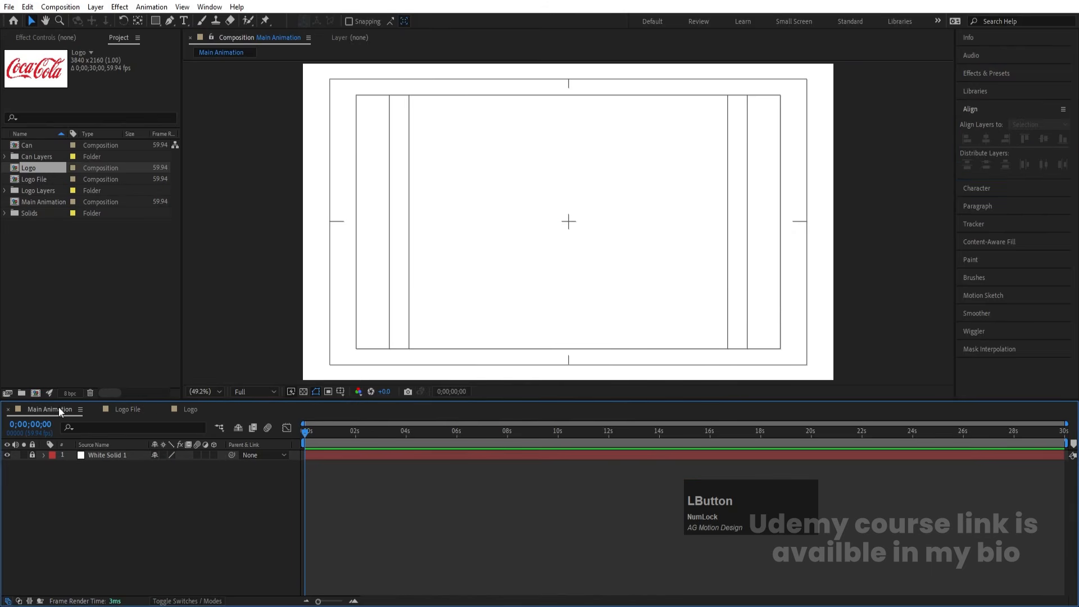
left_click(38, 181)
left_click_drag(35, 181, 104, 451)
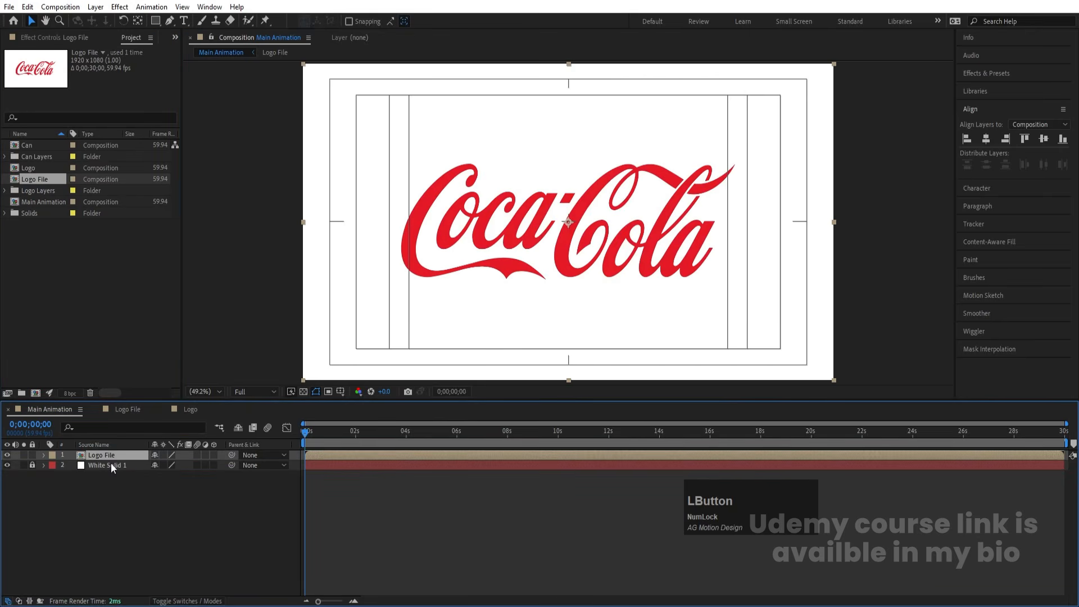
Find the CC Sphere effect and apply it to the Logo File layer in Main Animation.
left_click(985, 73)
left_click(997, 90)
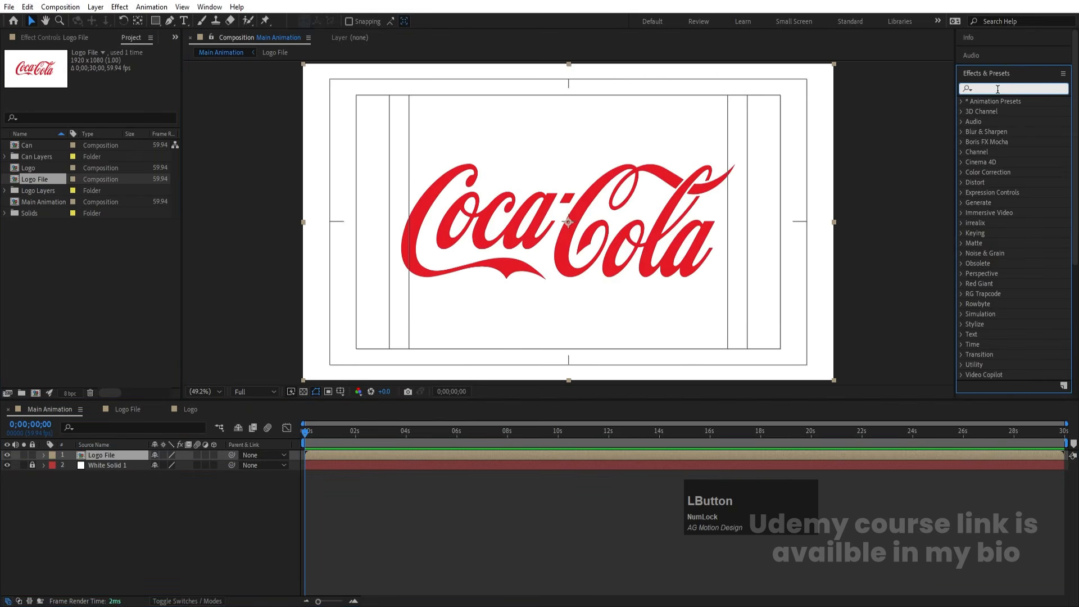
type("cc c")
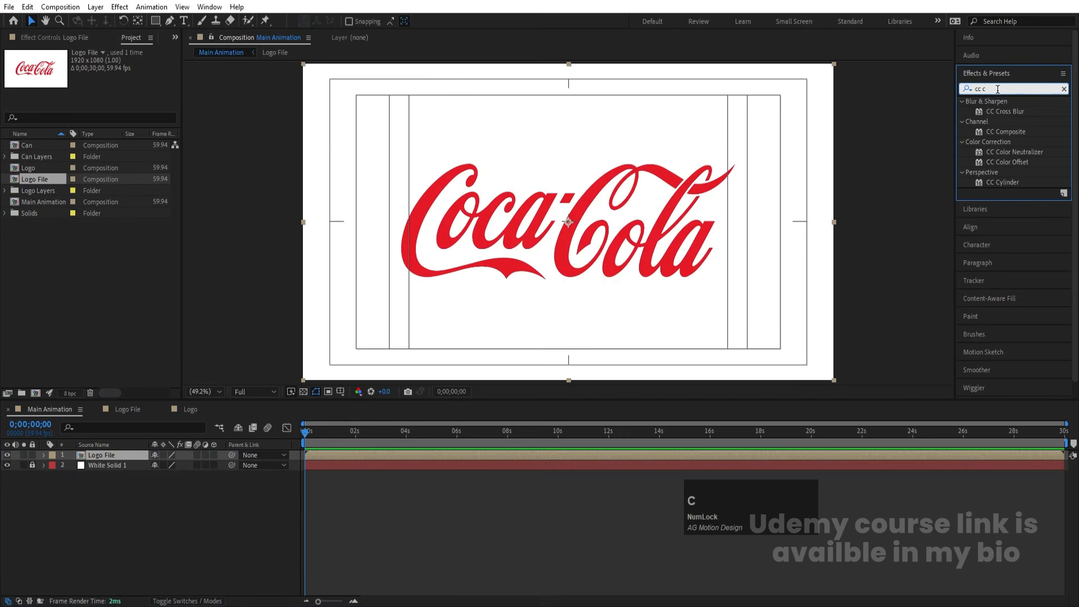
key("BackSpace")
type("sp")
double_click(1000, 141)
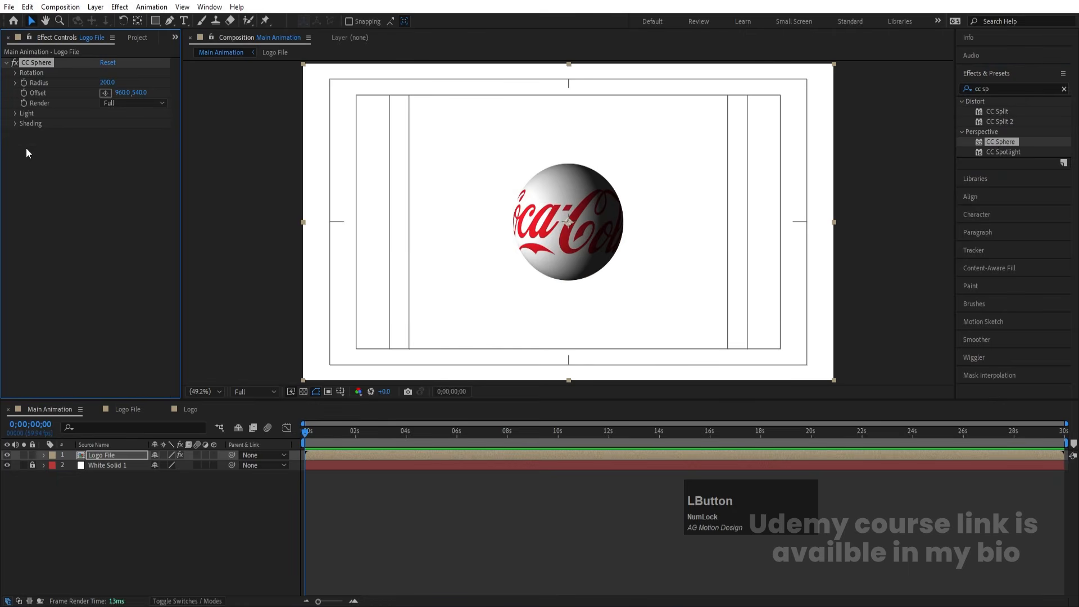
Brighten the CC Sphere shading on Logo File by setting Ambient to 80 and Diffuse to 15.
left_click(16, 123)
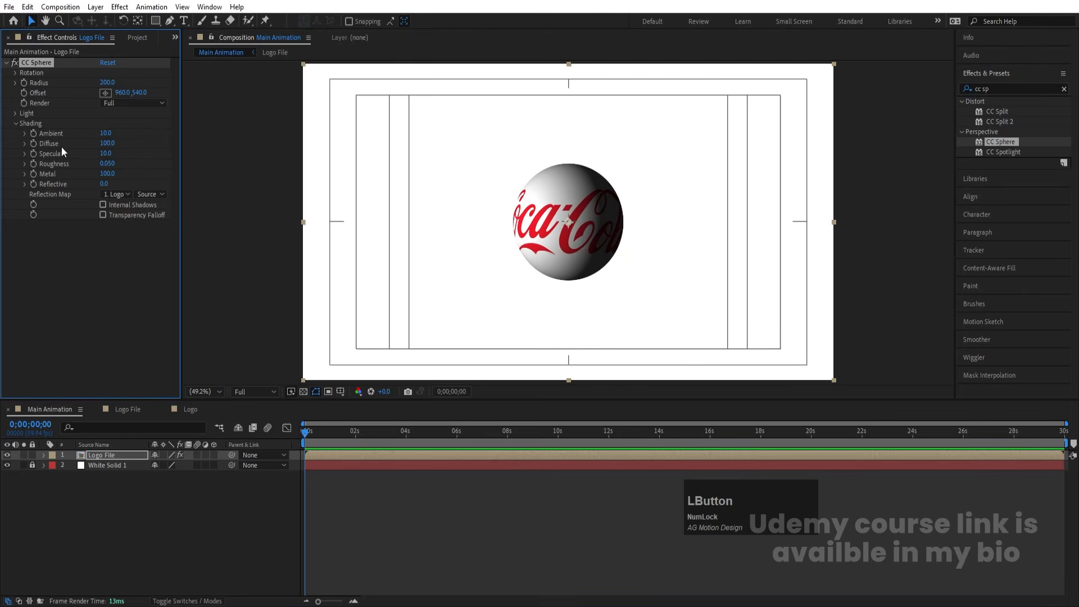
left_click_drag(110, 135, 111, 132)
type("80")
key("Return")
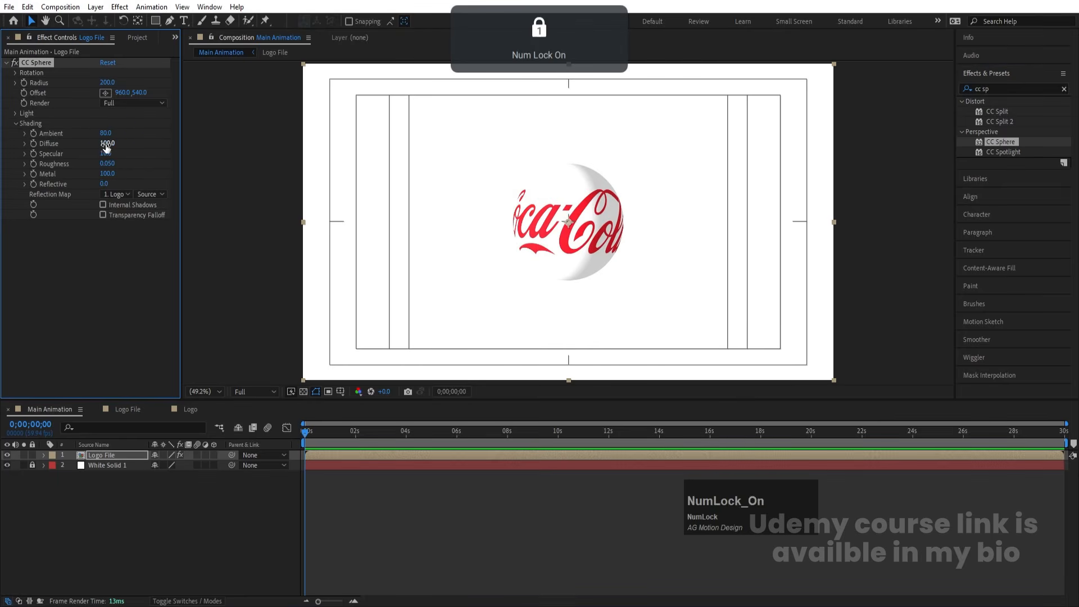
left_click_drag(105, 144, 58, 148)
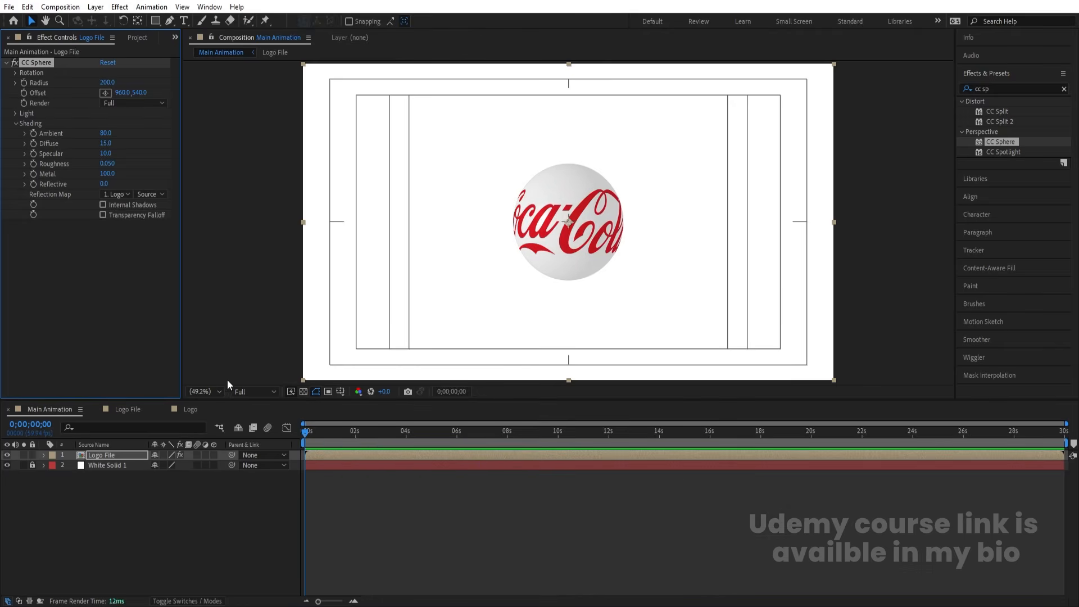
left_click(124, 506)
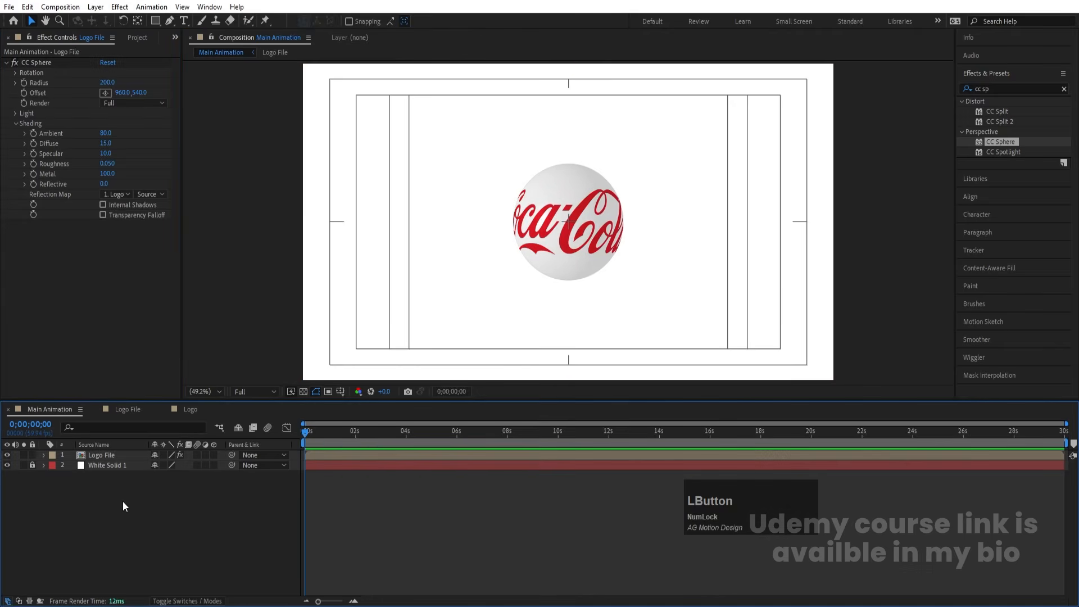
Shrink the Logo File sphere by setting the CC Sphere radius to 120.
left_click(100, 454)
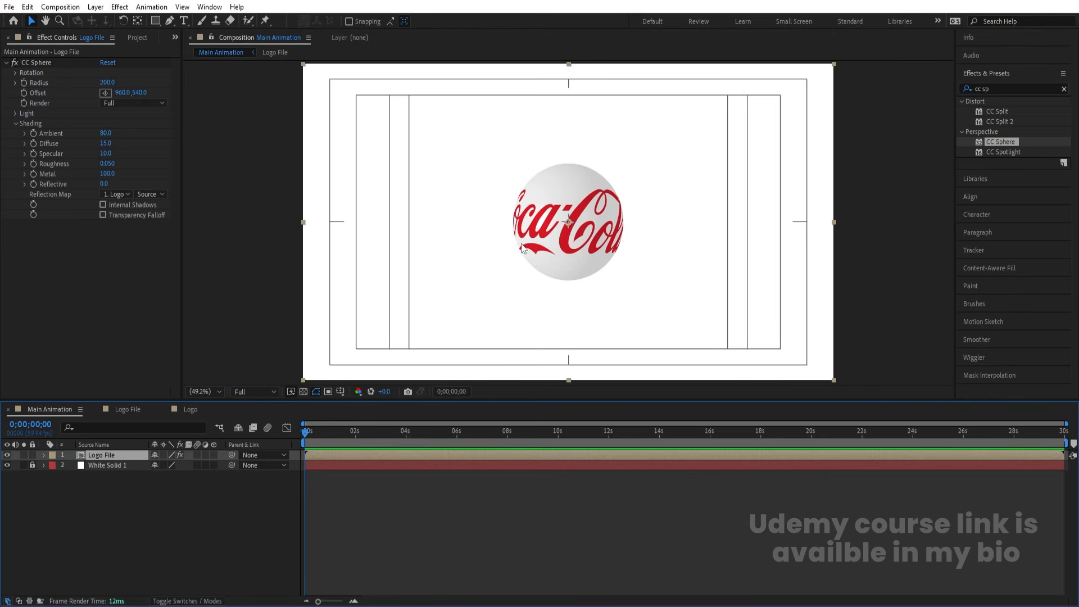
left_click_drag(110, 83, 80, 81)
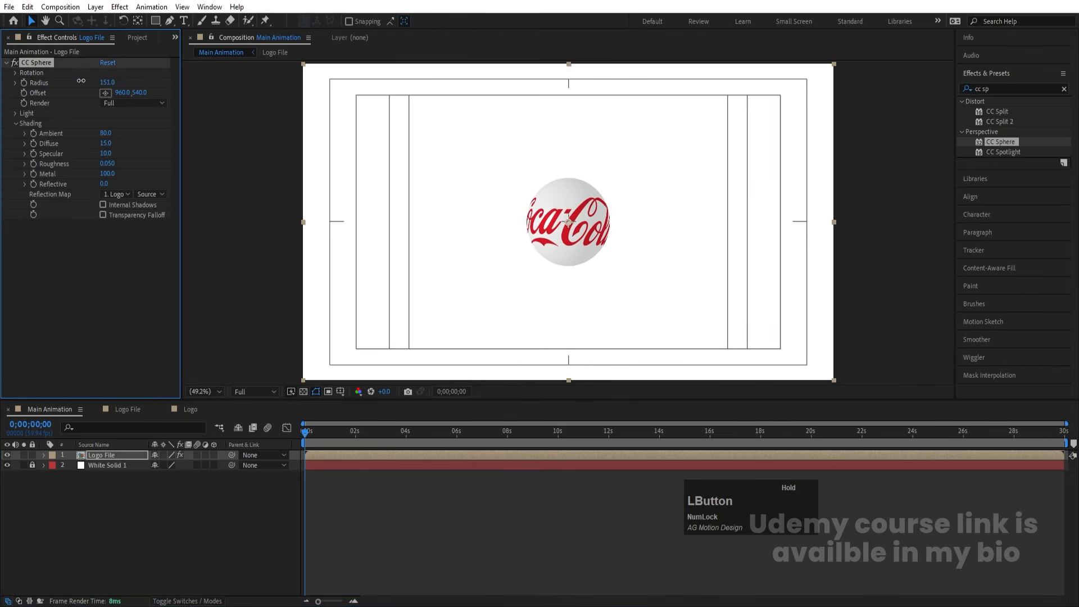
left_click(111, 82)
type("120")
key("Return")
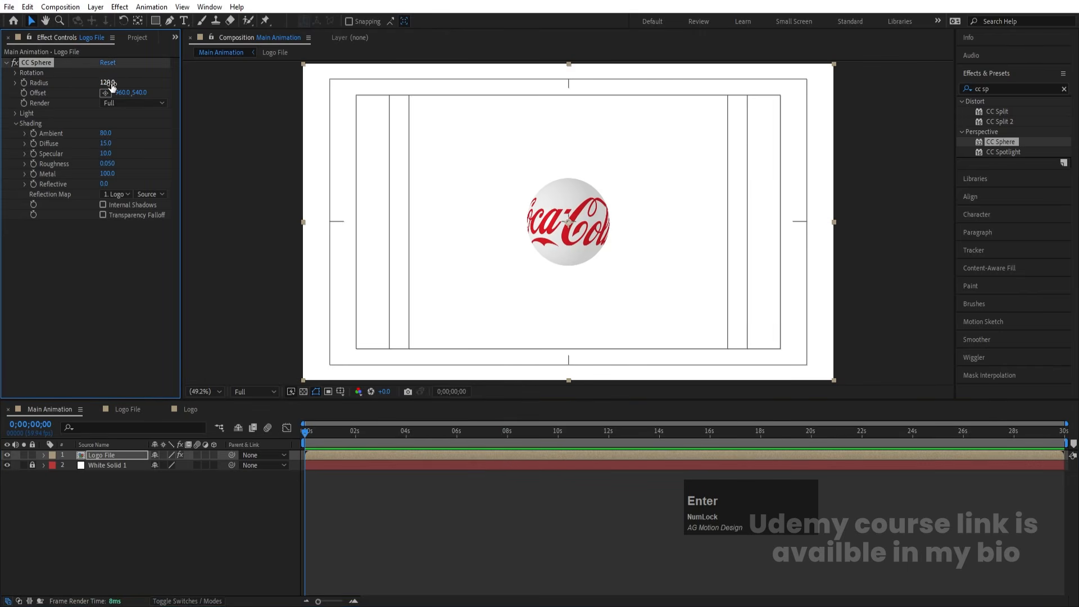
left_click(131, 485)
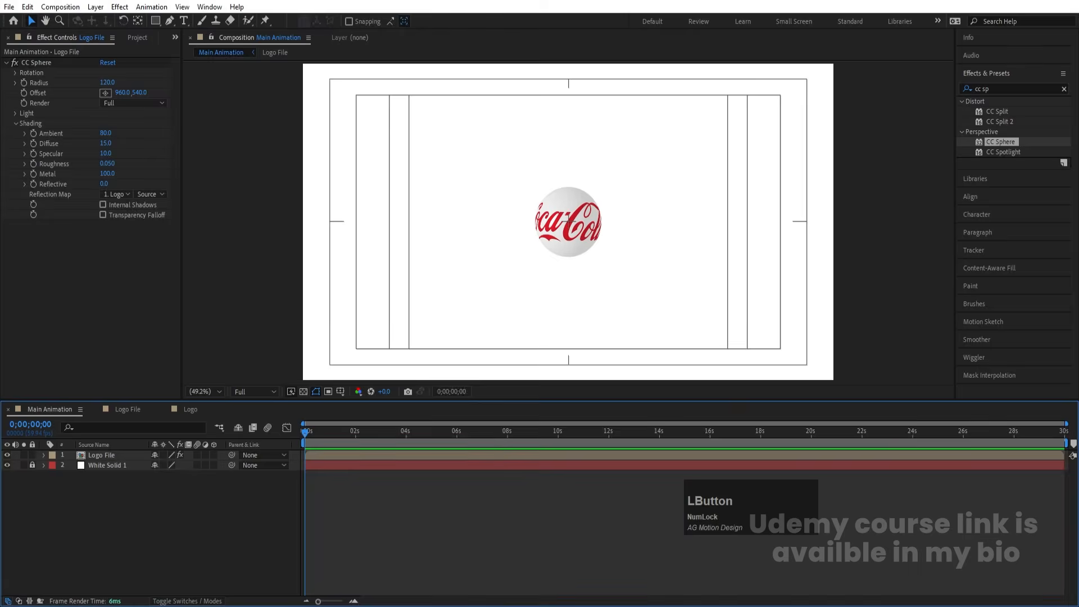
Copy the line "Real Magic" from the Notepad document and return to After Effects.
left_click(502, 597)
left_click_drag(476, 270, 402, 269)
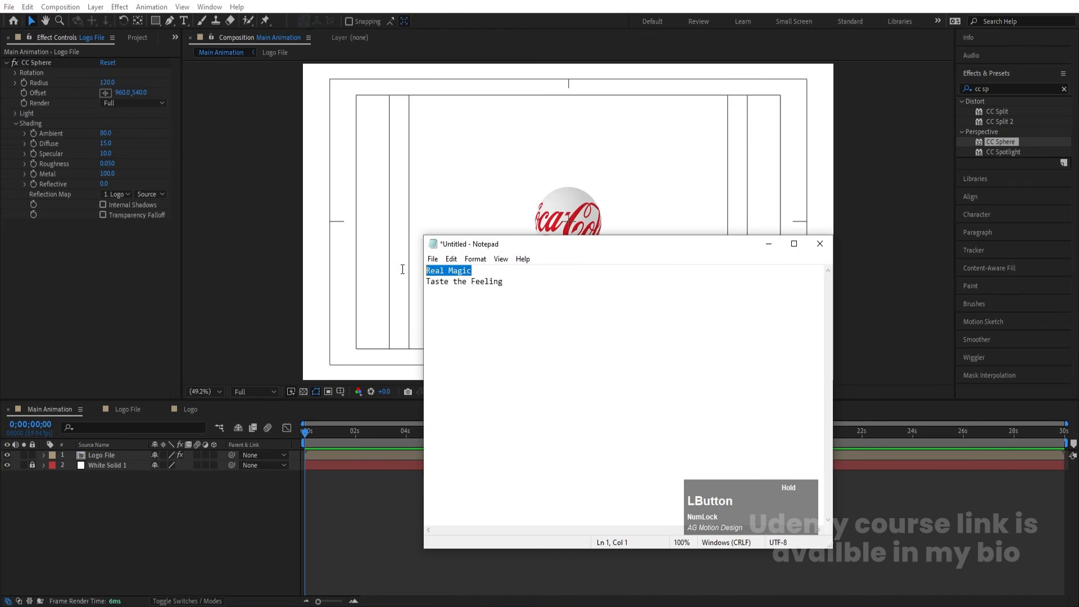
key("ctrl+c")
left_click(197, 495)
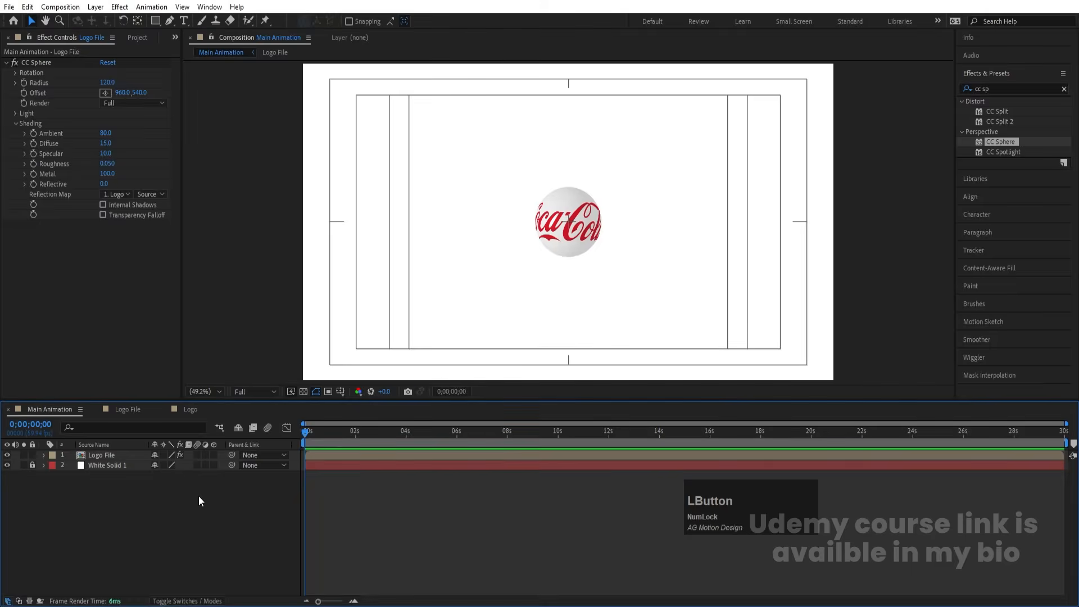
Create a text layer in Main Animation with the copied "Real Magic" text and give it a black fill.
left_click(183, 21)
left_click(476, 201)
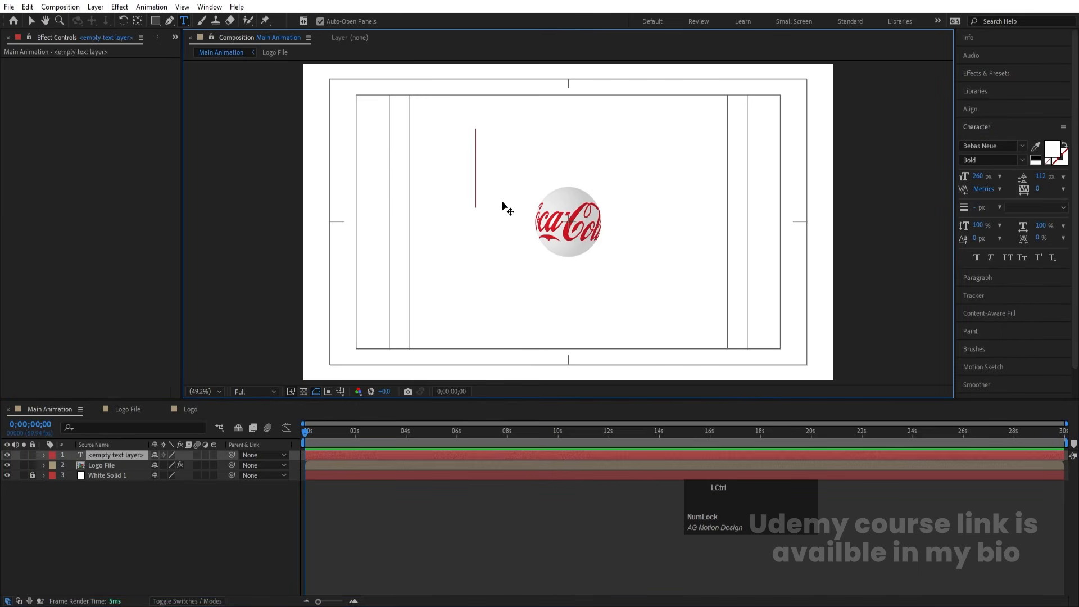
key("ctrl+v")
key("ctrl+a")
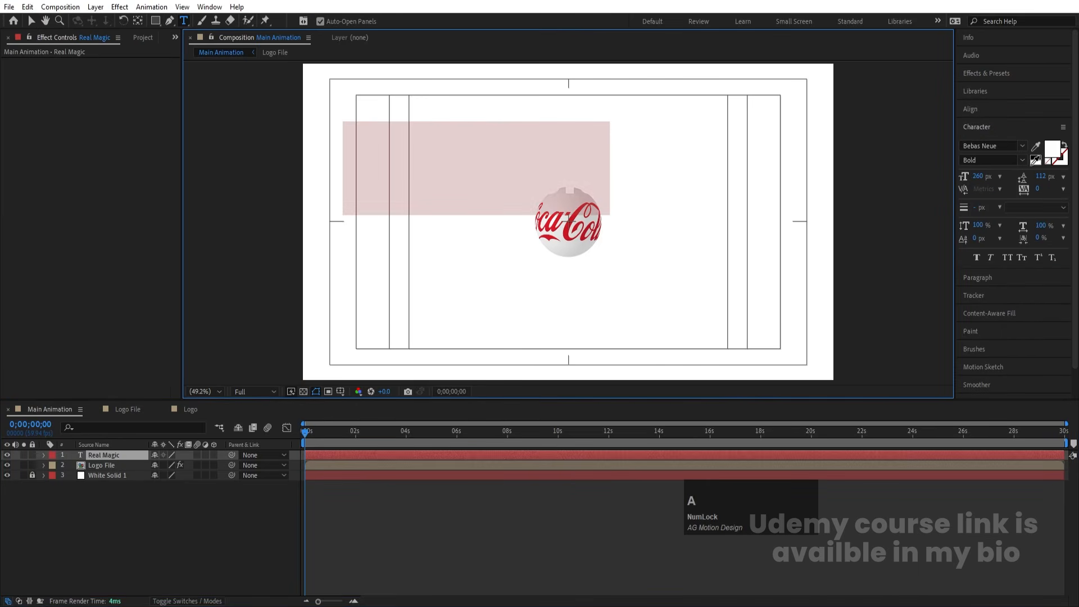
left_click(1037, 155)
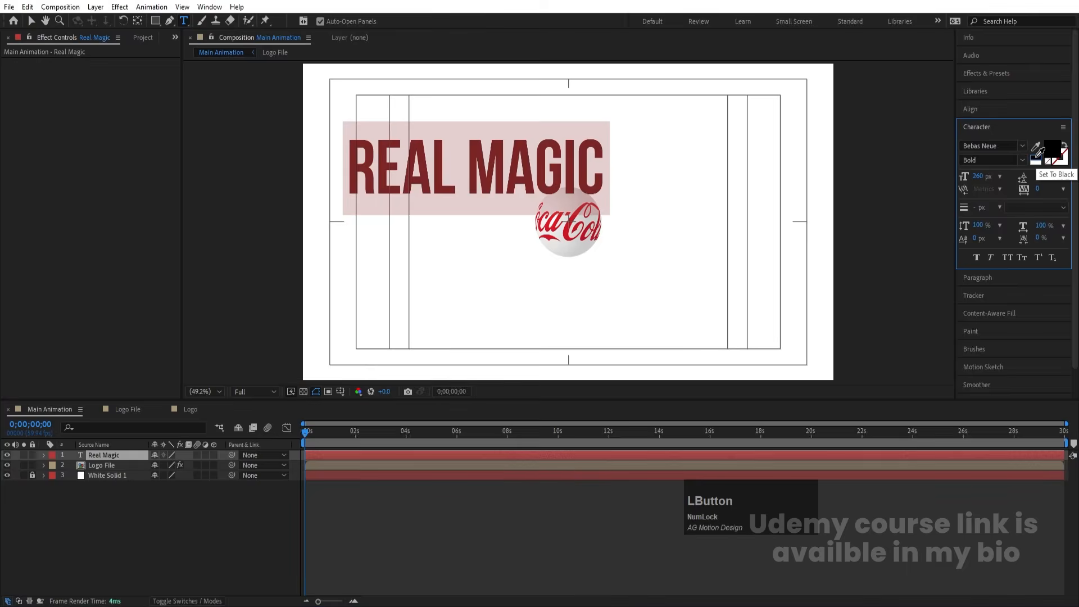
Break the Real Magic text into two lines and set its leading to 194 px.
left_click(470, 170)
key("BackSpace")
key("Return")
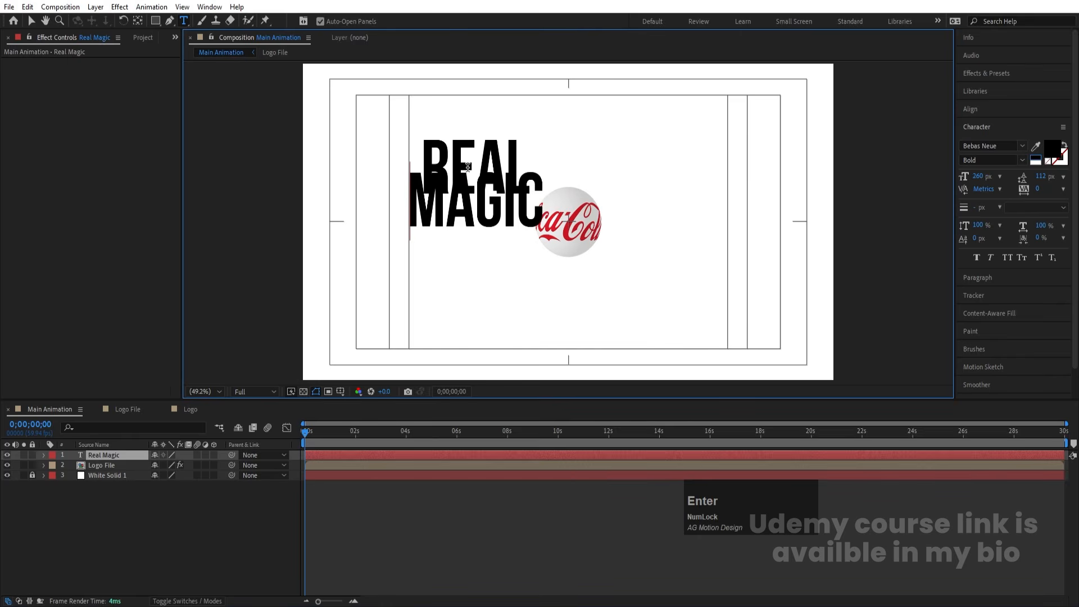
key("ctrl+a")
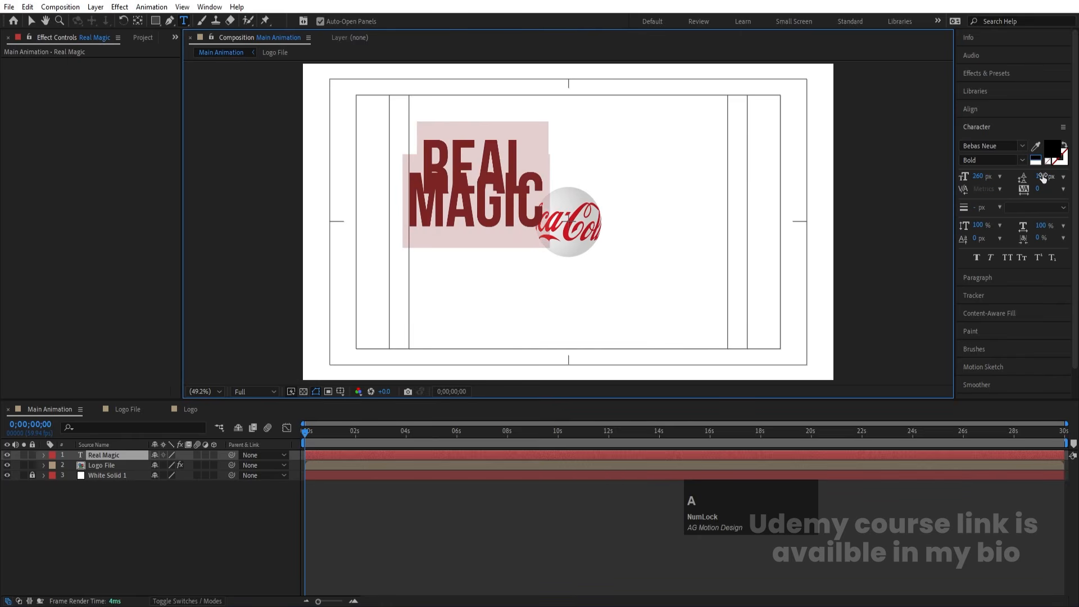
left_click_drag(1042, 177, 1077, 173)
Format the Real Magic text in Oswald Medium all caps with 224 px leading and -42 tracking.
left_click(997, 146)
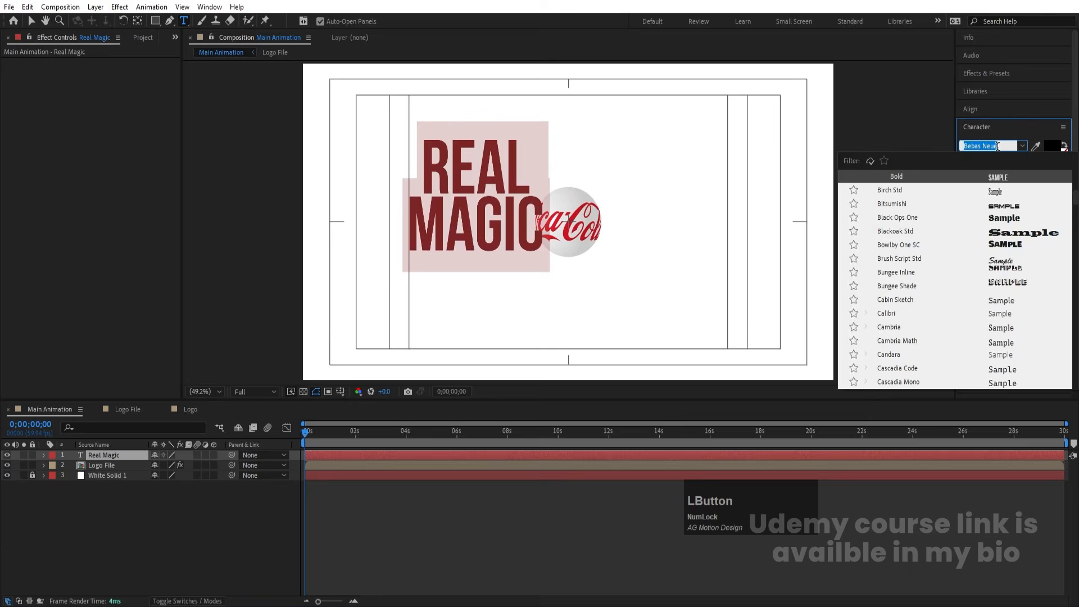
type("osw")
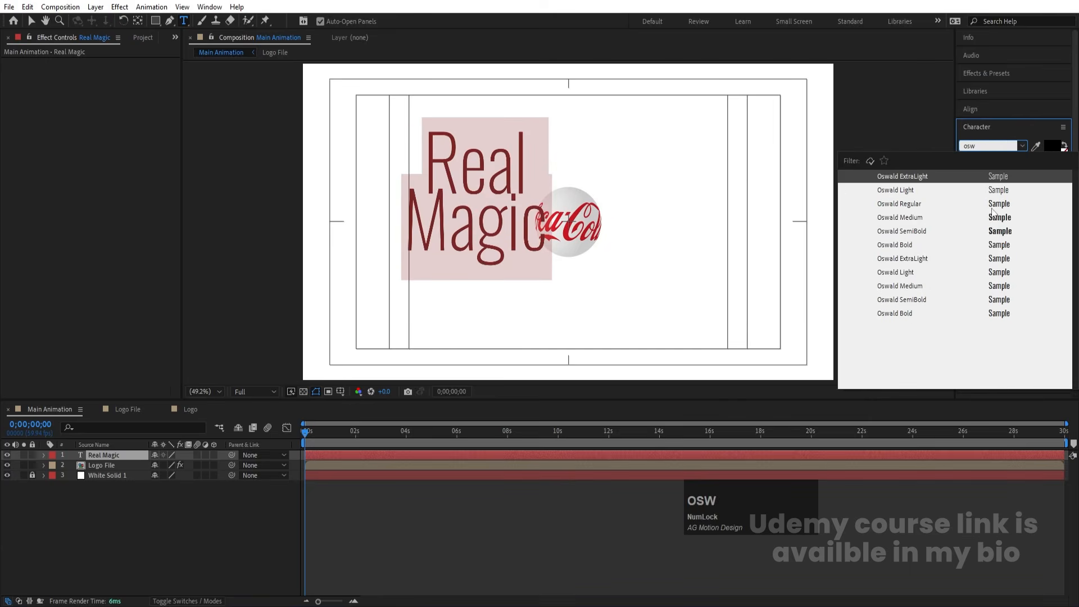
left_click(993, 218)
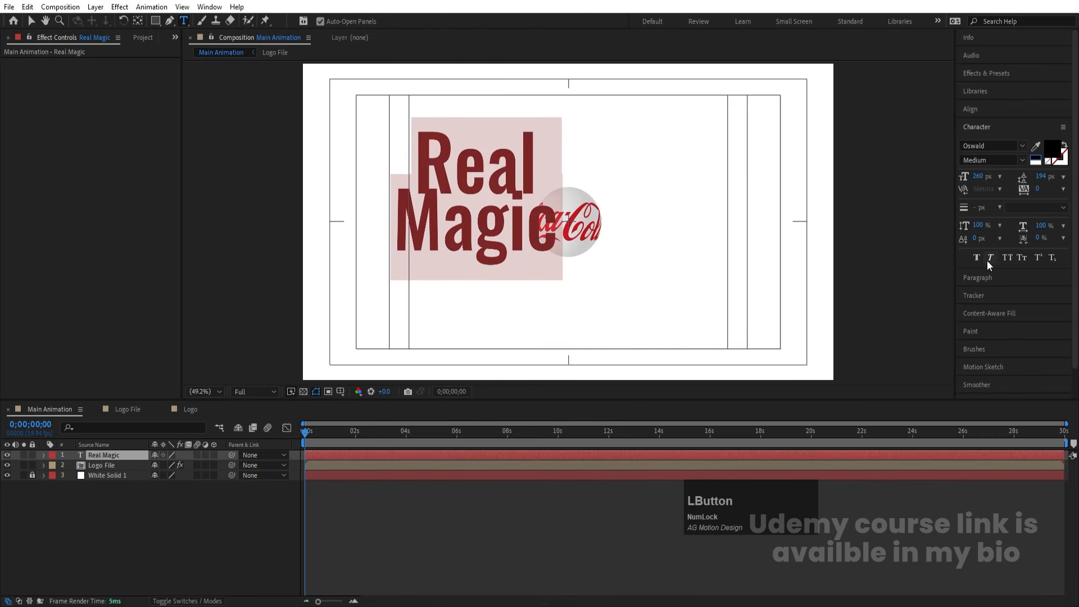
left_click(1005, 257)
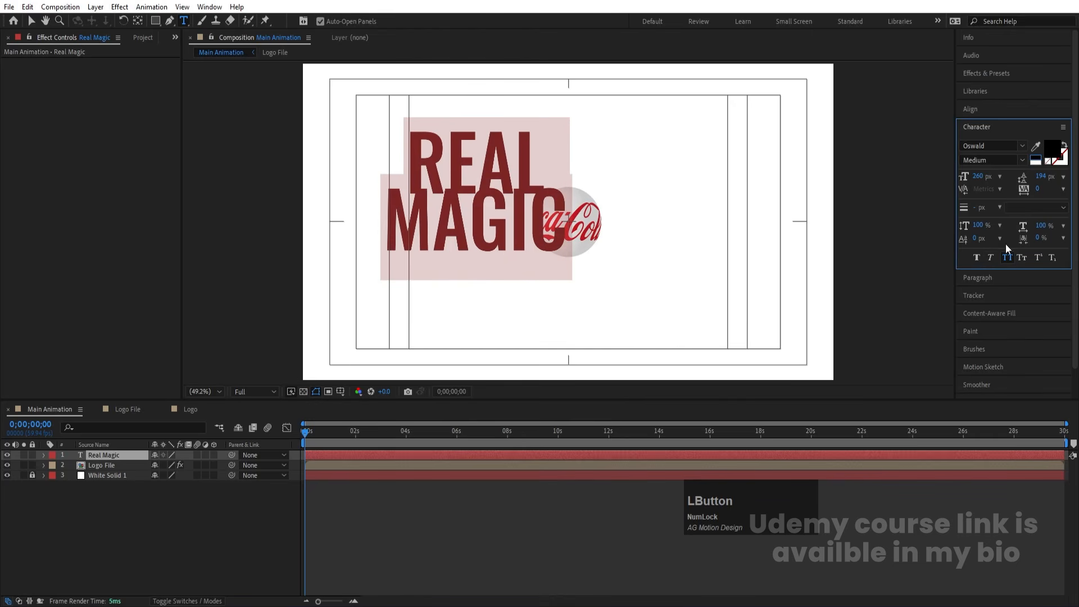
left_click_drag(1044, 181, 1010, 188)
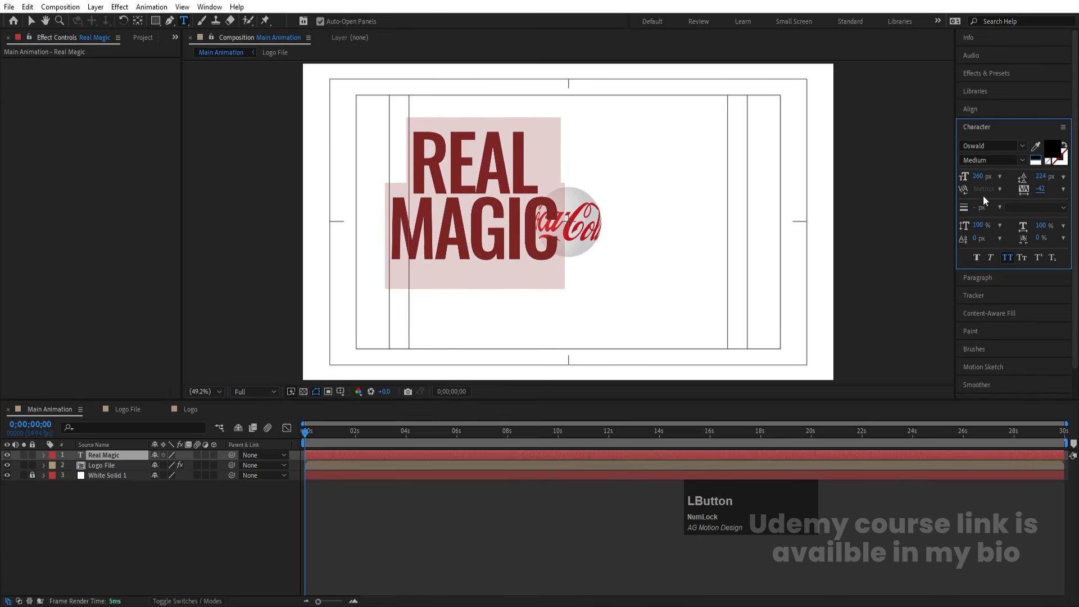
Enlarge only the word REAL to a font size of 340 px to match the width of MAGIC.
double_click(472, 182)
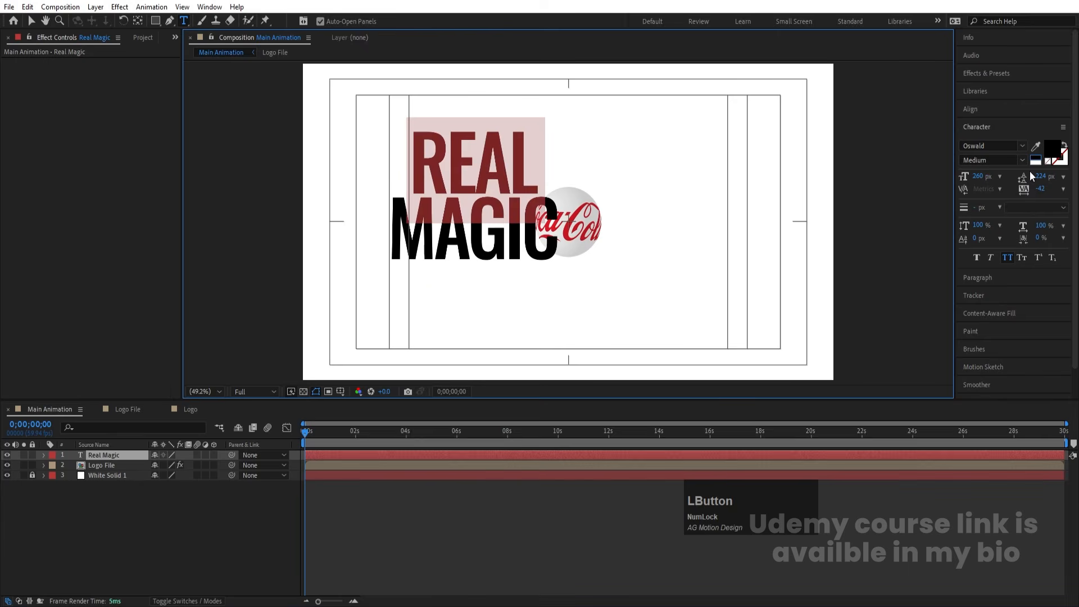
left_click_drag(976, 177, 1012, 165)
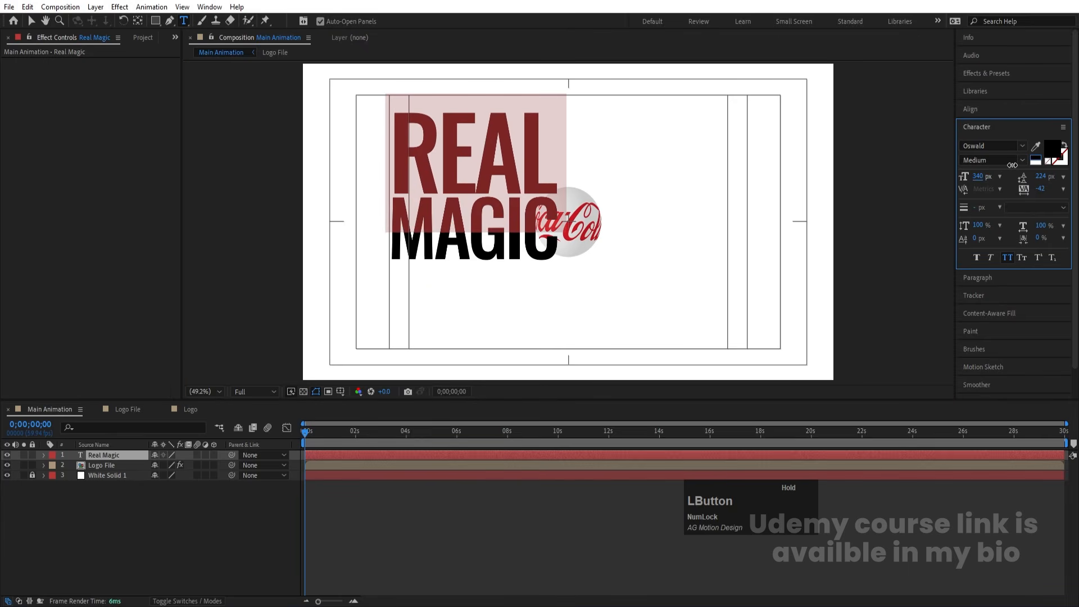
left_click(163, 492)
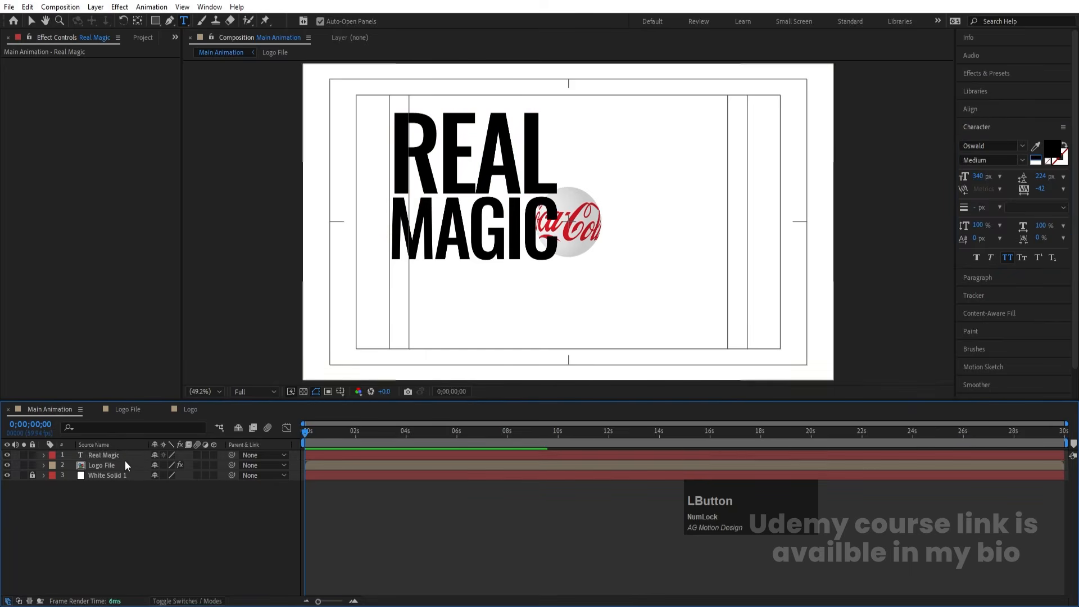
Center the Real Magic layer's anchor point in the text and align the layer horizontally and vertically to the composition's center.
left_click(117, 455)
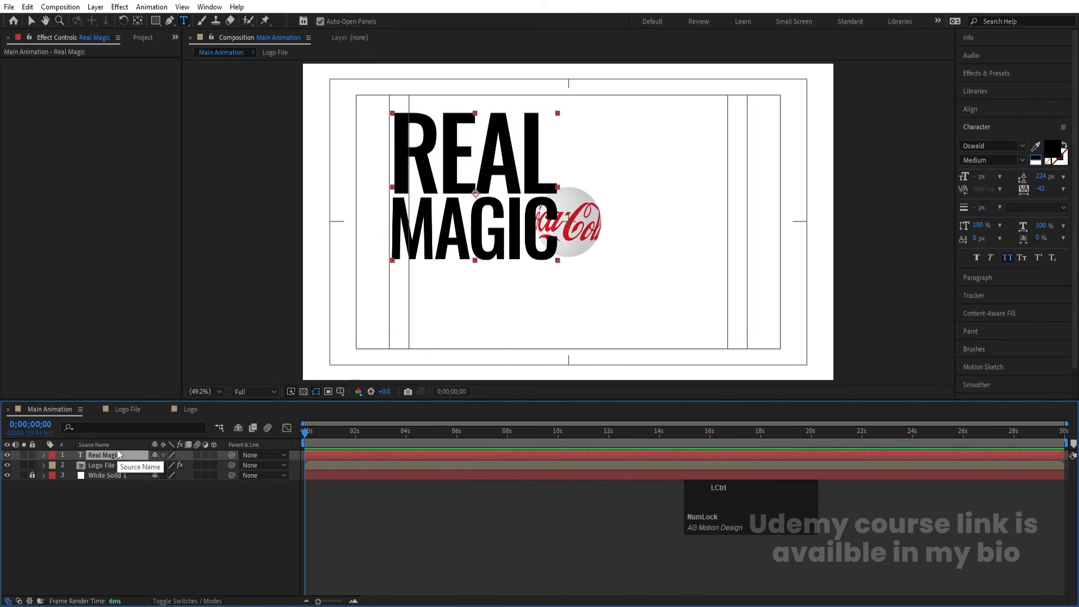
key("ctrl+alt+Home")
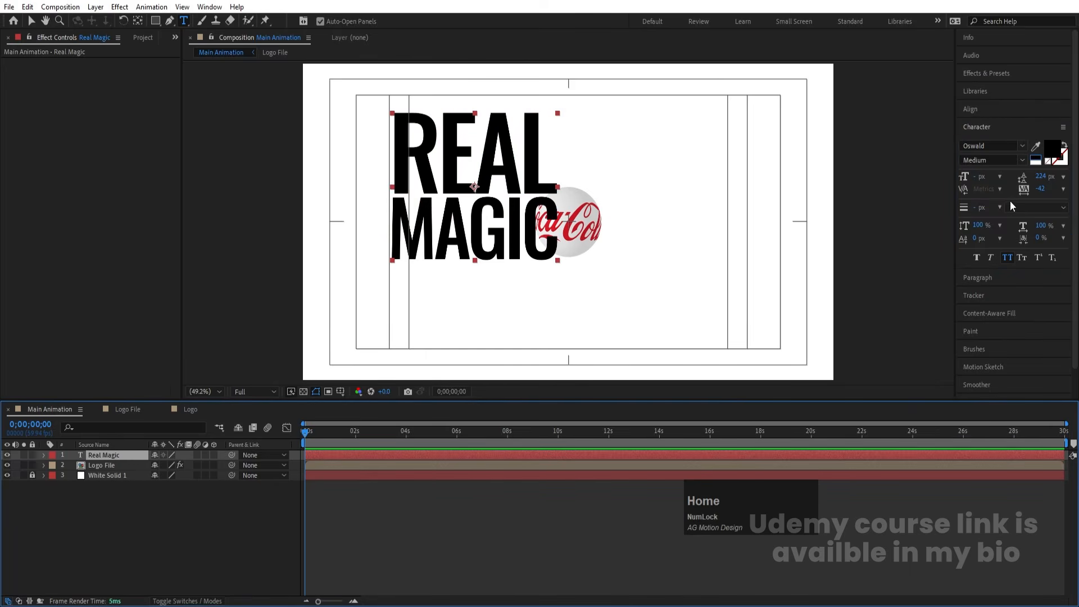
left_click(972, 109)
left_click(987, 139)
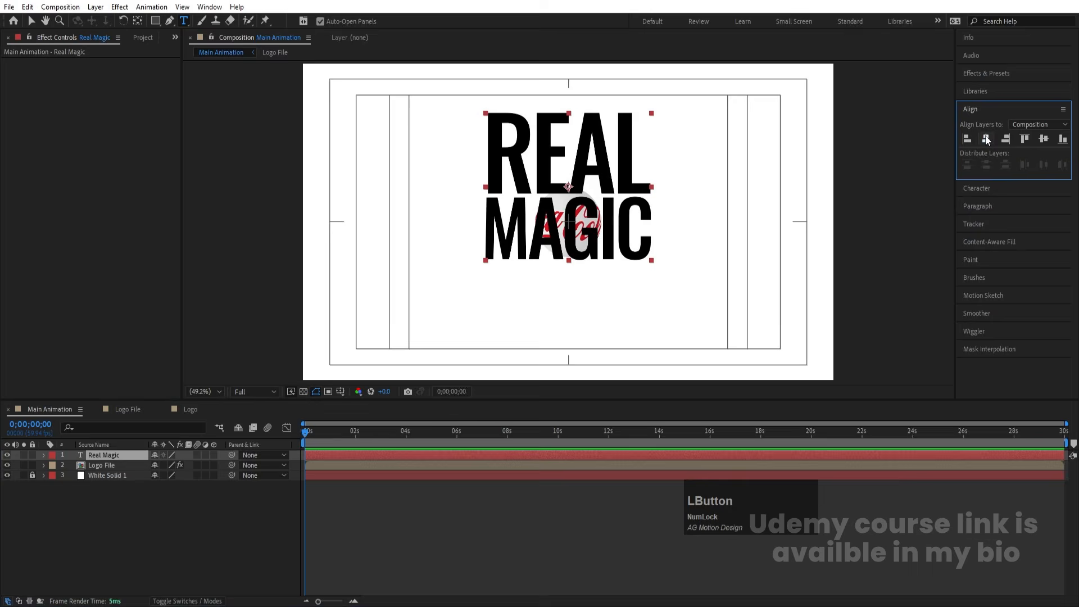
left_click(1042, 138)
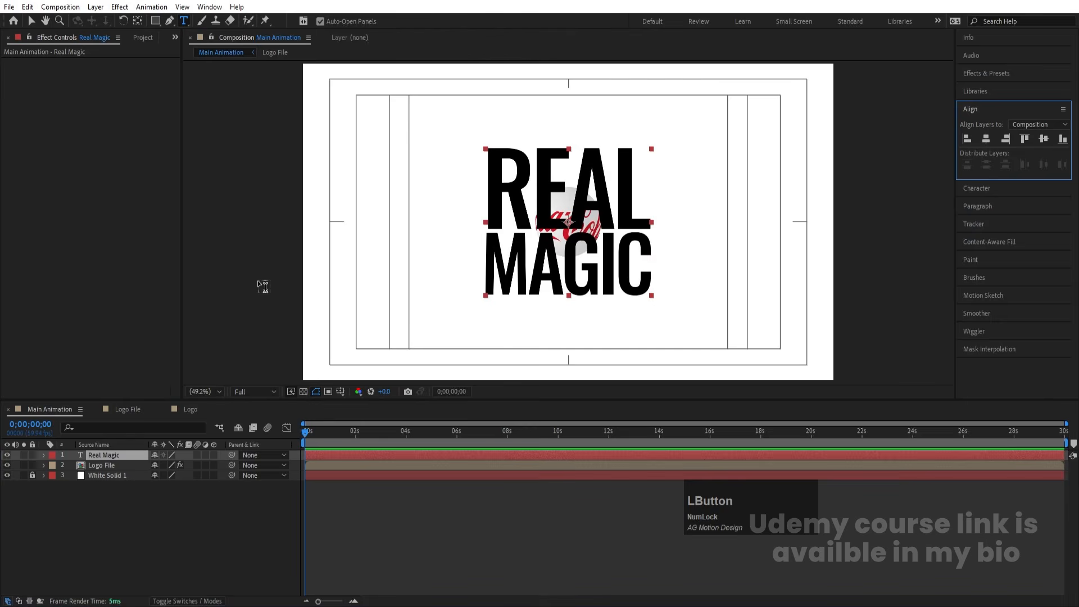
Scale the Real Magic text layer to 152%.
key("s")
left_click_drag(169, 464, 189, 454)
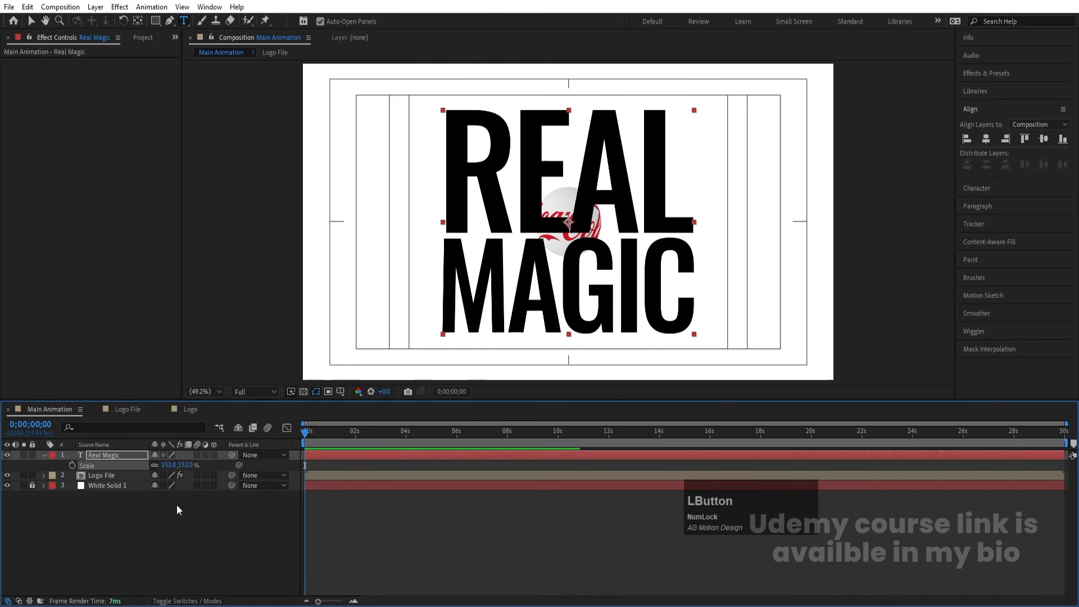
left_click(143, 498)
Duplicate the Real Magic text layer and scale the lower original to 352%.
left_click(101, 454)
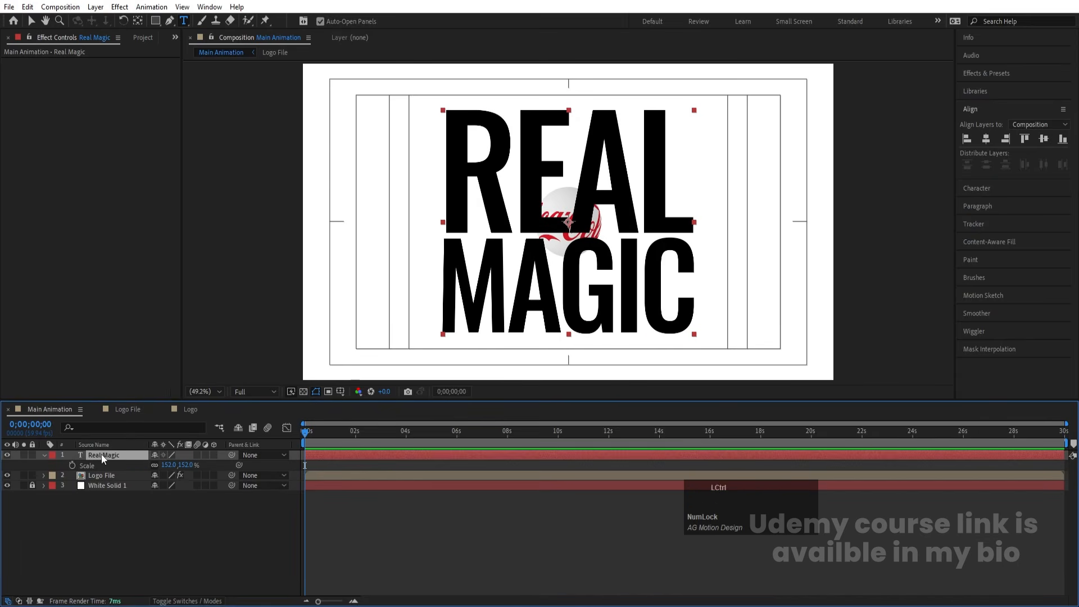
key("ctrl+d")
left_click(103, 465)
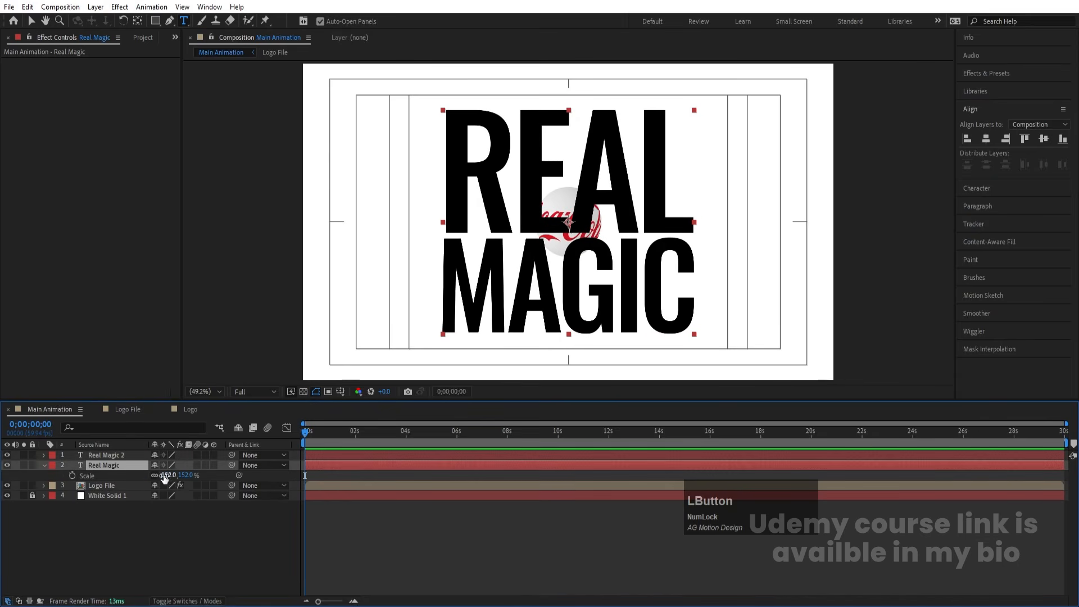
left_click_drag(168, 475, 243, 437)
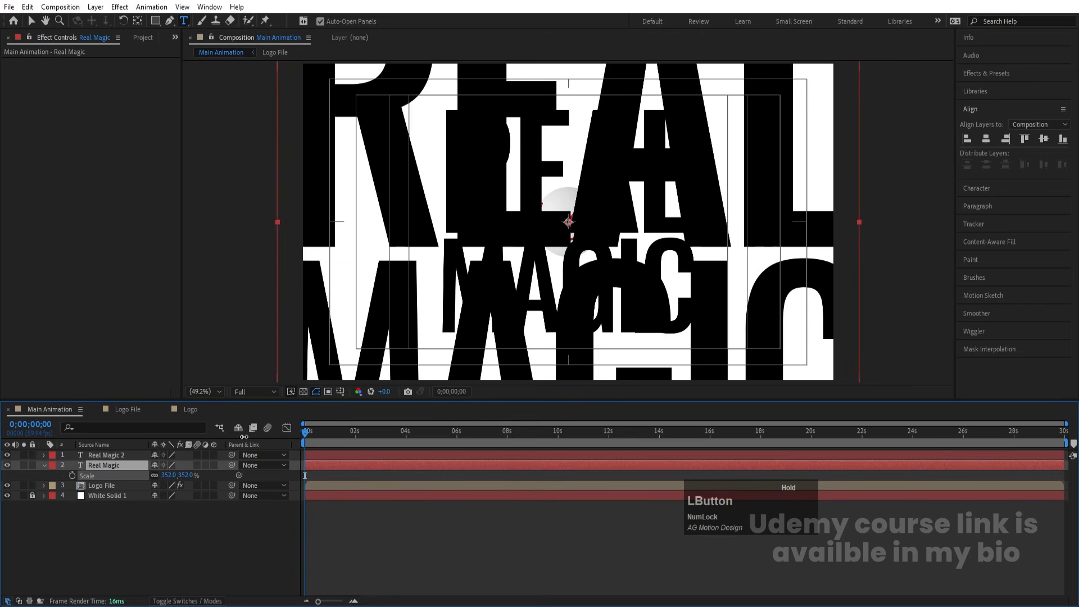
Turn the enlarged Real Magic text into an outline with no fill and a black stroke.
left_click(969, 188)
left_click(1048, 163)
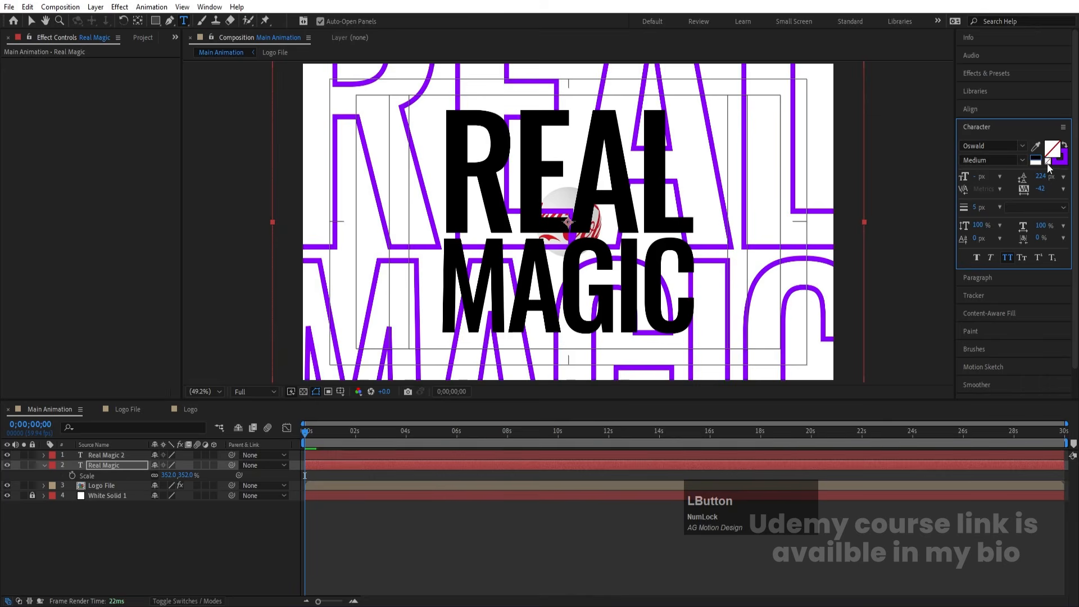
left_click(1035, 159)
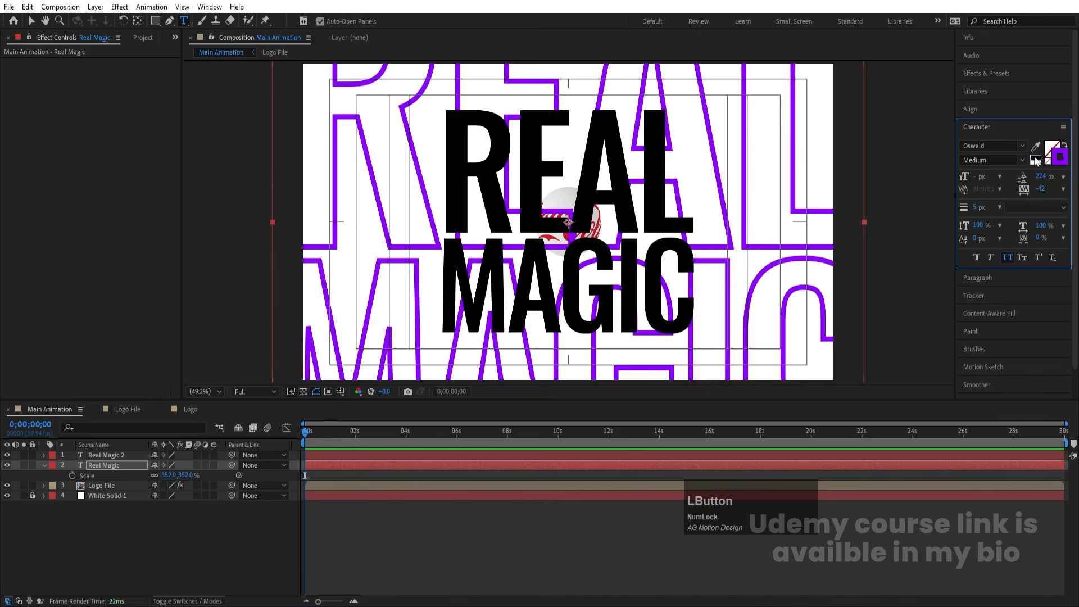
Try thinner stroke widths, including 1 px and 0.1 px, on the outlined Real Magic text.
left_click(980, 206)
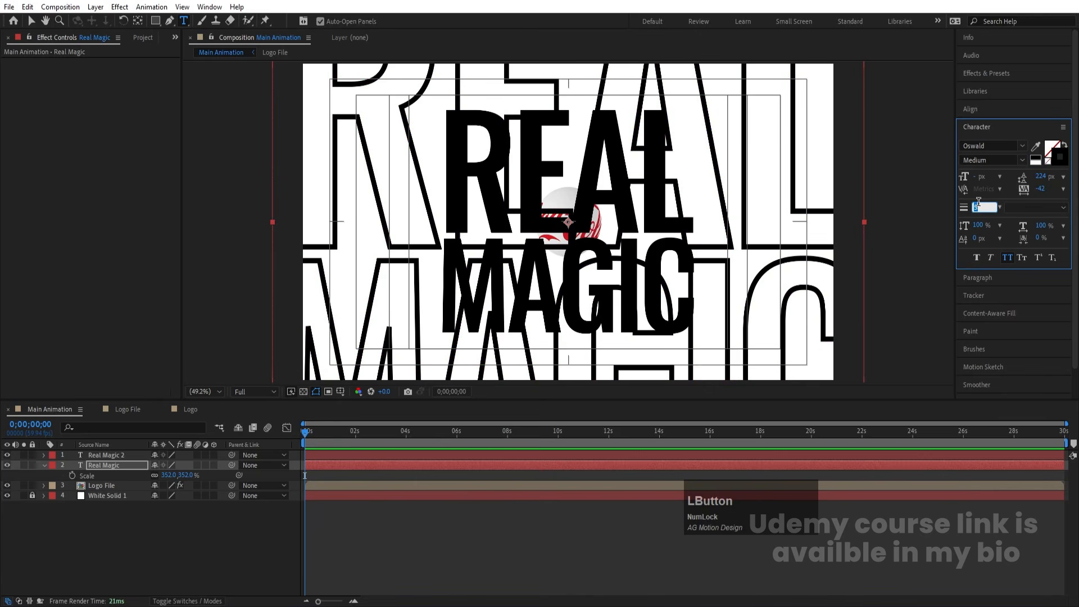
type("1")
key("Return")
left_click(976, 211)
type(".")
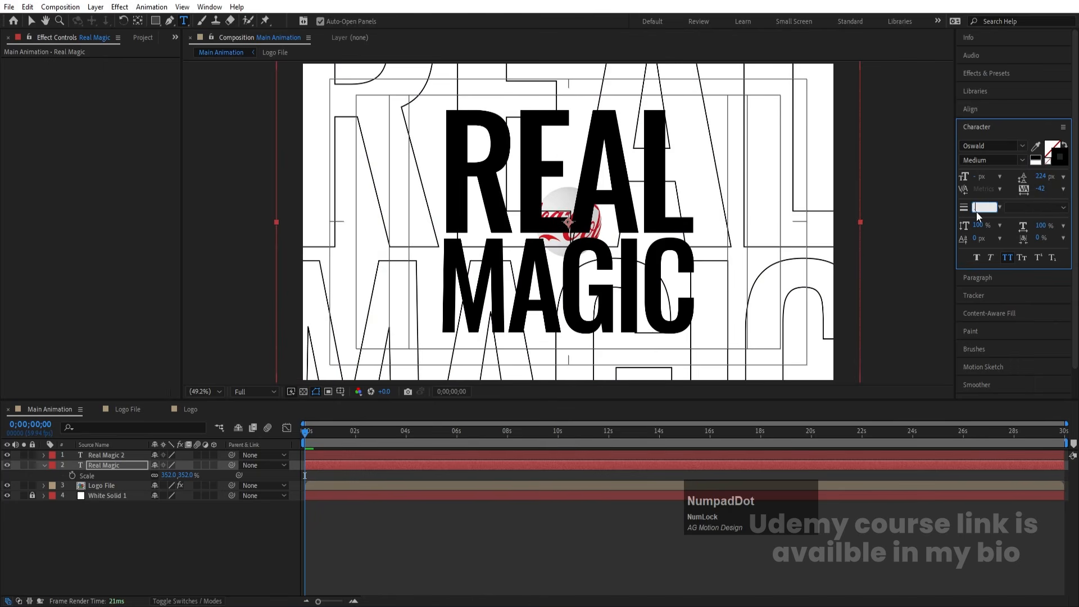
type("1")
key("Return")
left_click(978, 208)
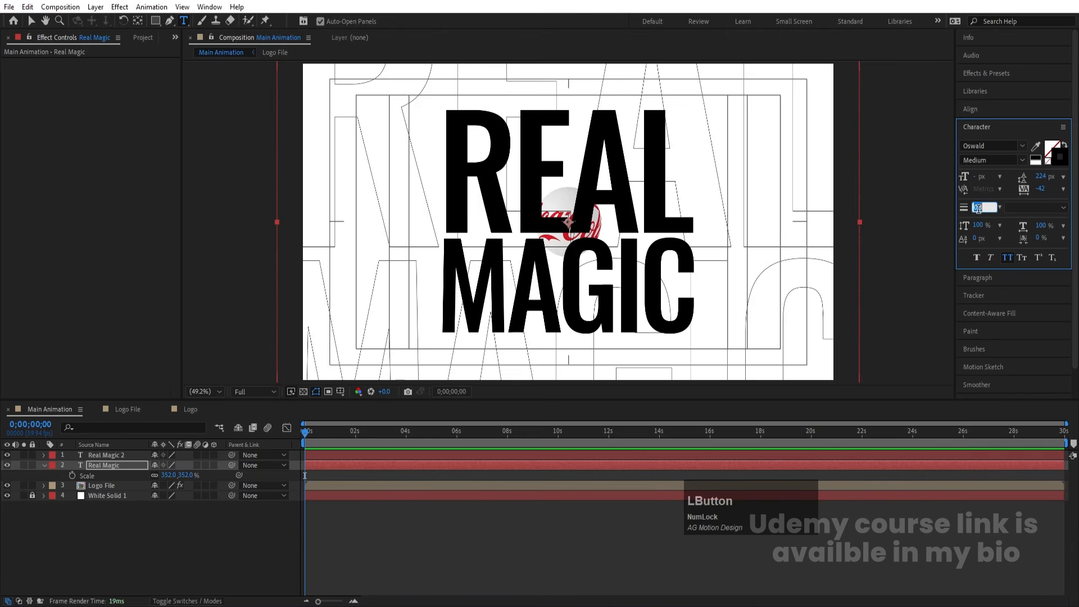
type(".1")
key("Return")
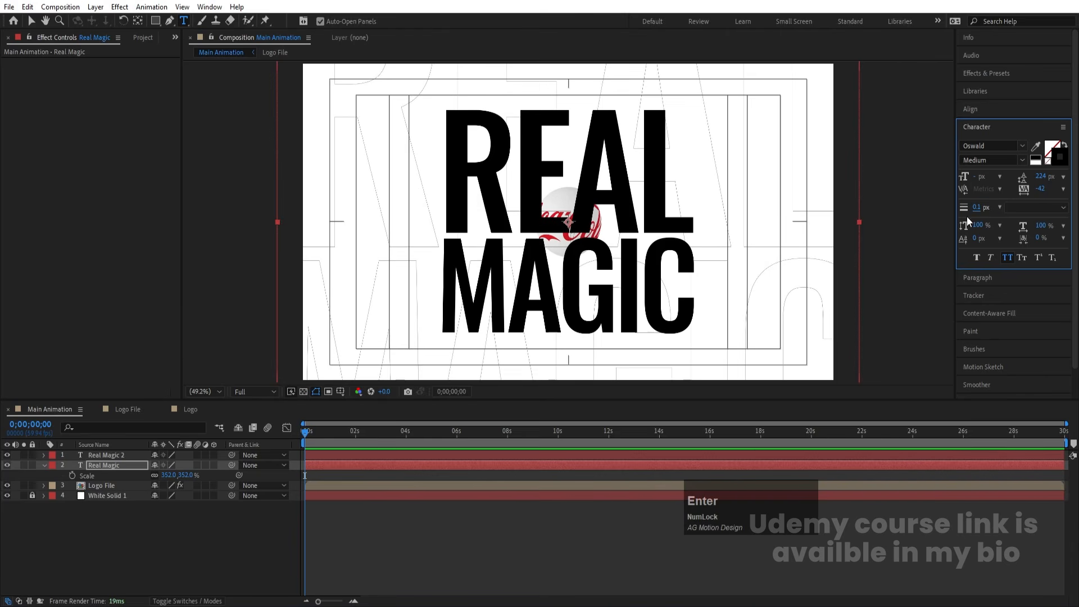
Set the outlined Real Magic text's stroke width to 0.3 px.
left_click(978, 209)
type(".3")
key("Return")
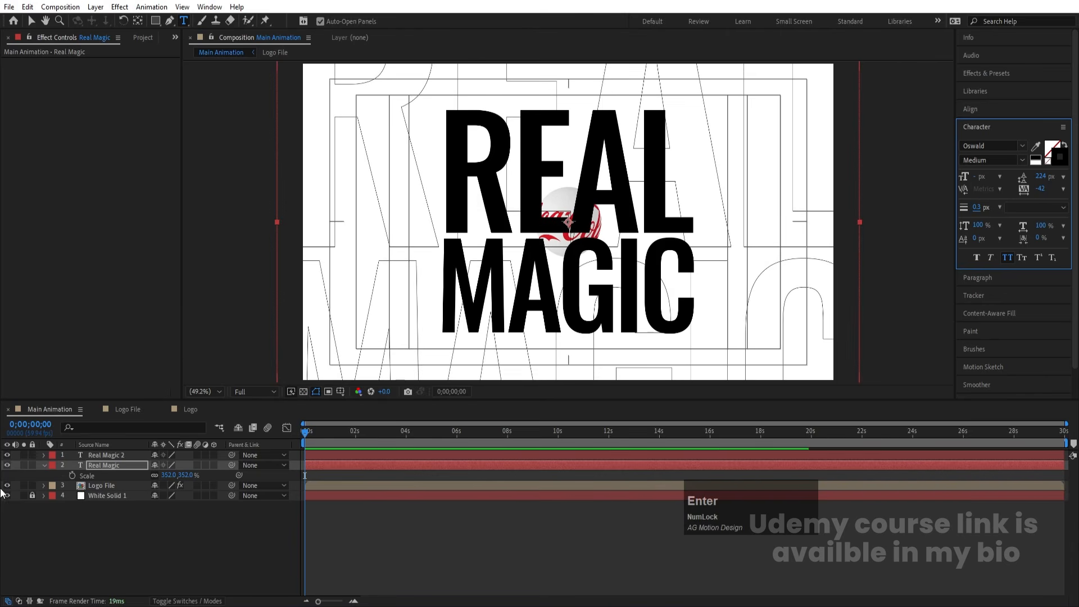
Hide the Logo File layer and pre-compose both Real Magic text layers into a composition named Text Animation.
left_click(7, 486)
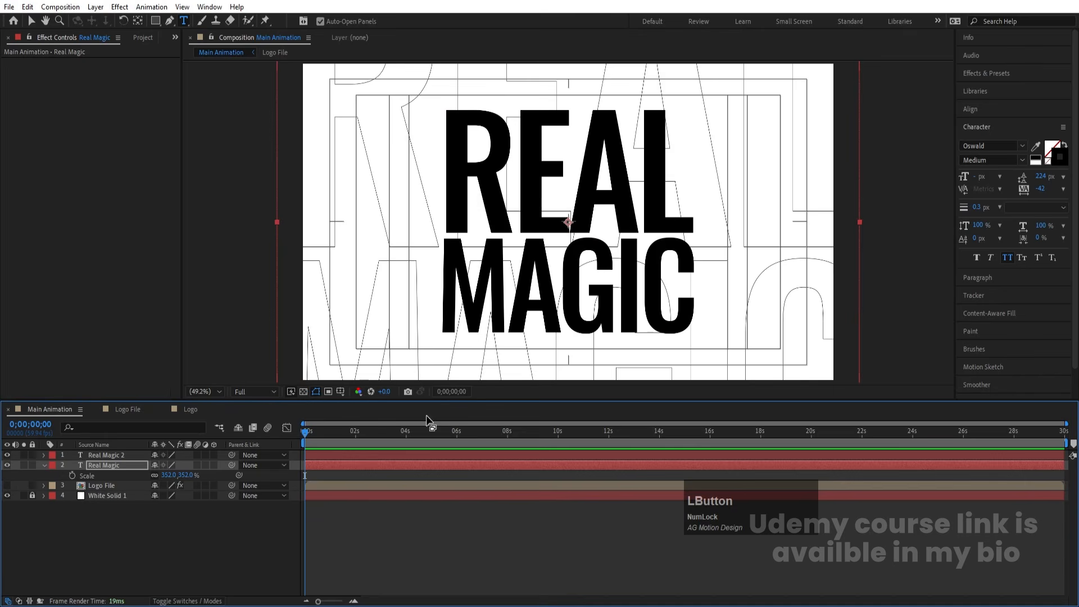
left_click(106, 455, "shift")
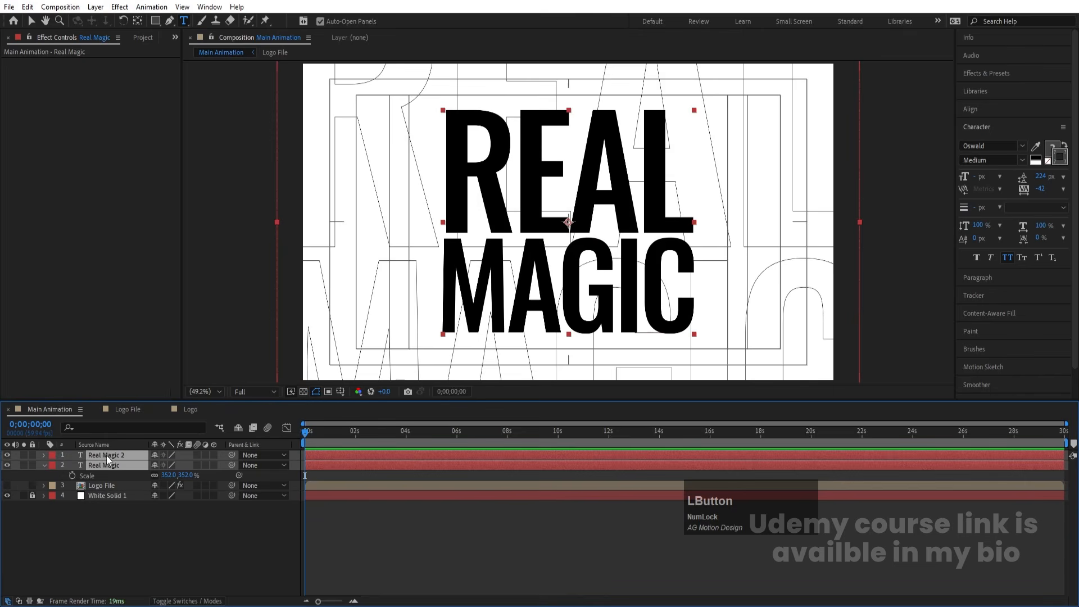
key("ctrl+shift+c")
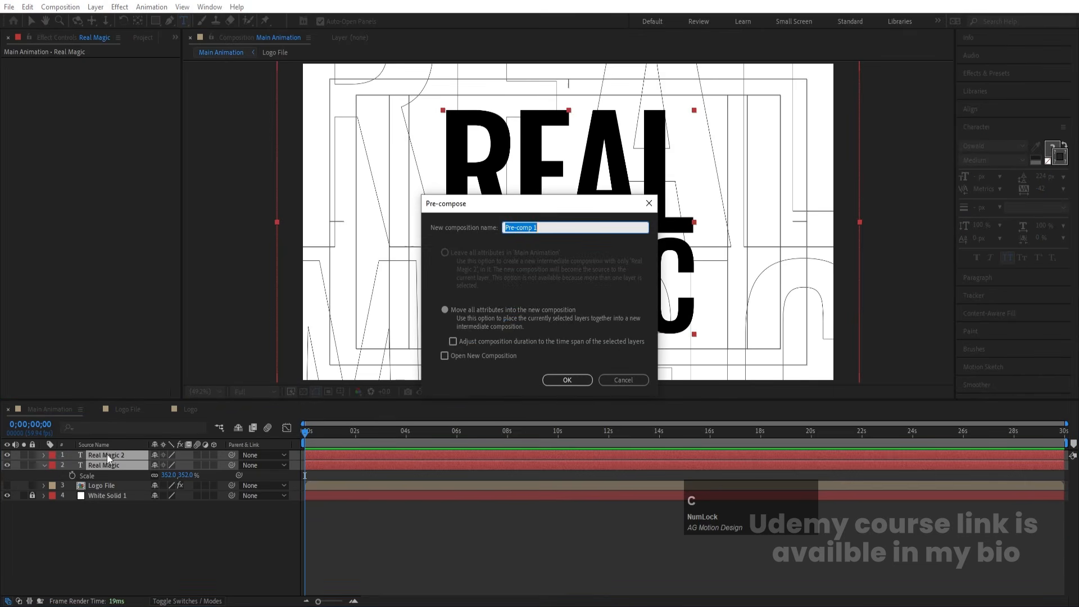
type("Text Animation")
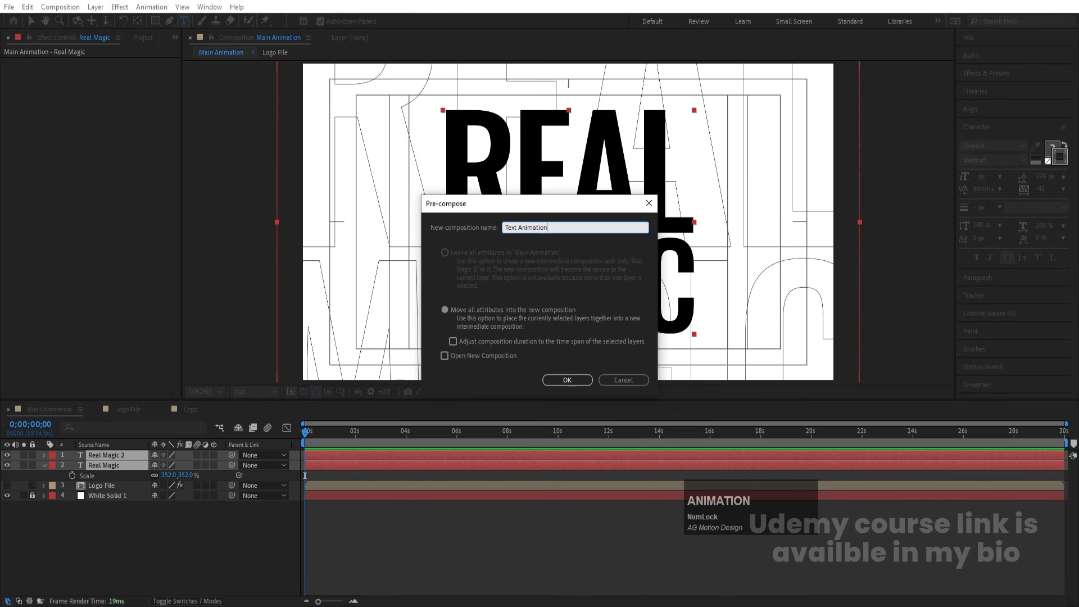
key("Return")
Open the Text Animation composition and add an adjustment layer above the text layers.
left_click(107, 454)
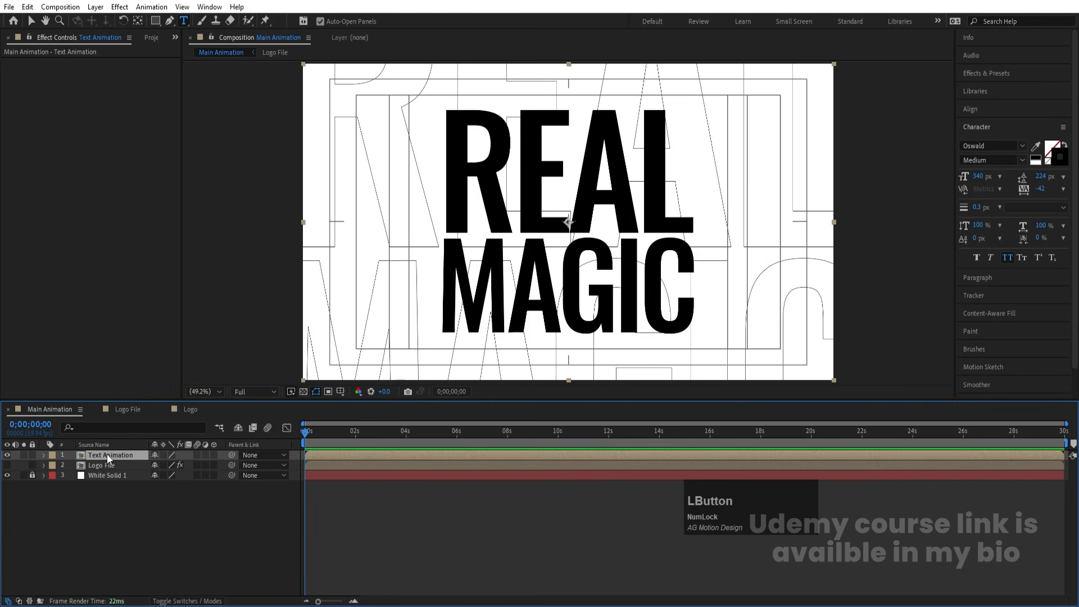
left_click(119, 476)
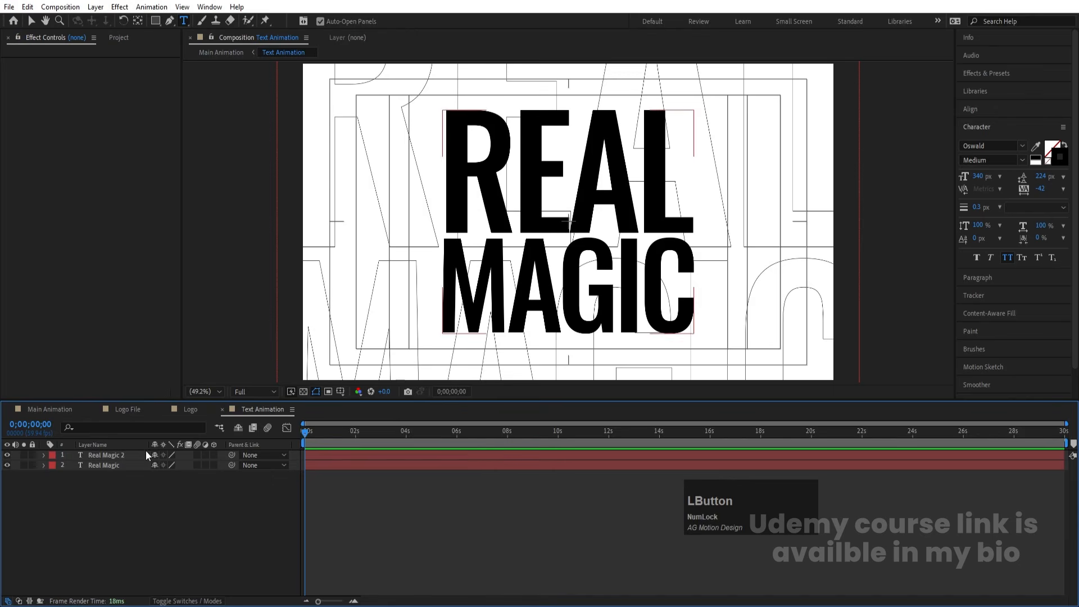
right_click(140, 494)
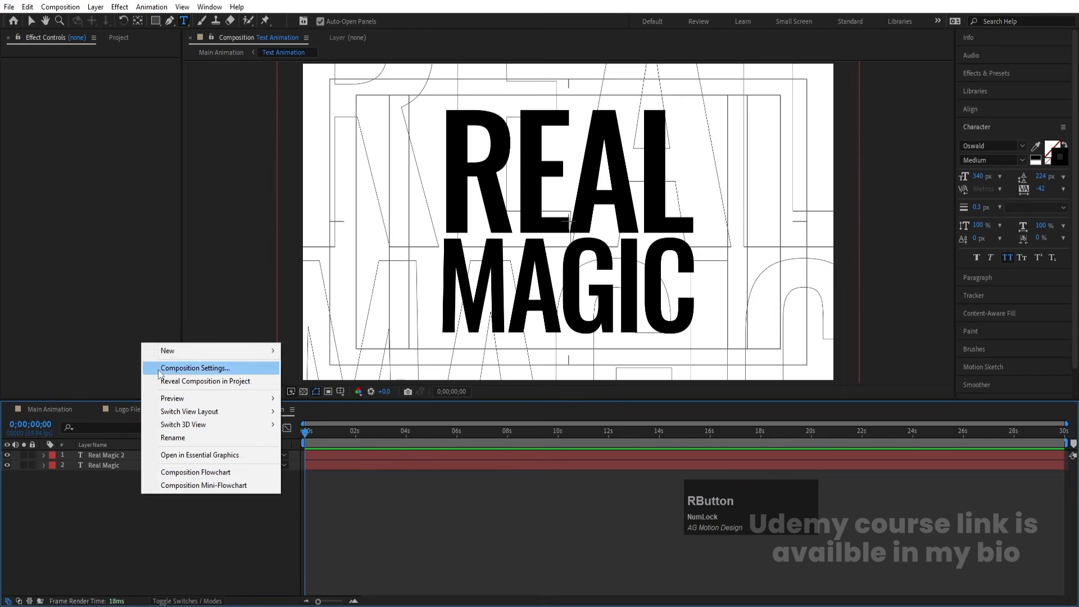
left_click(169, 350)
left_click(318, 446)
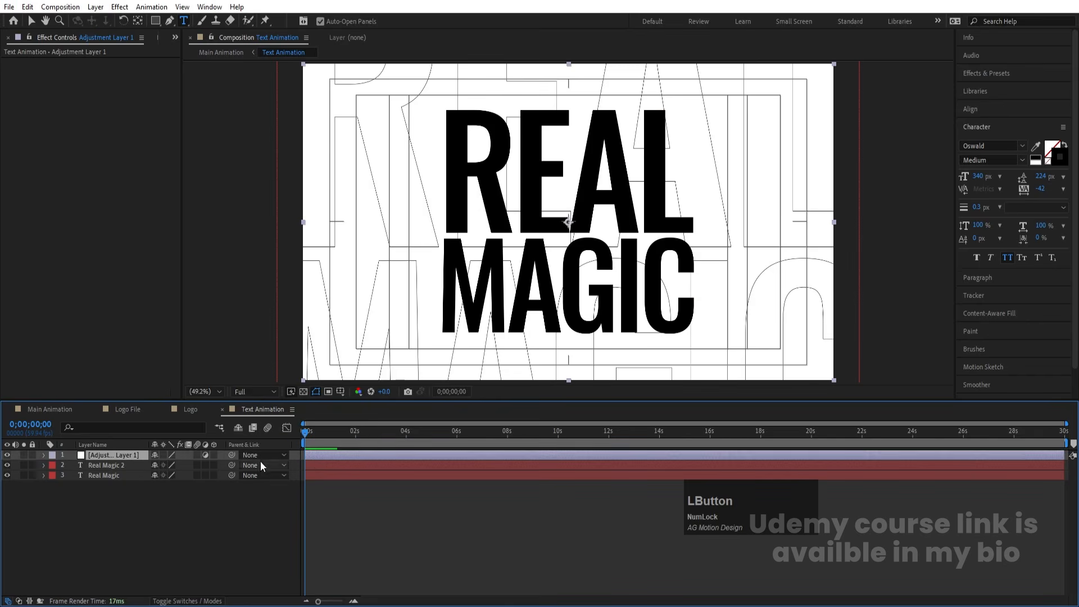
Apply the Transform effect to the adjustment layer and set its Skew to -11.
left_click(984, 73)
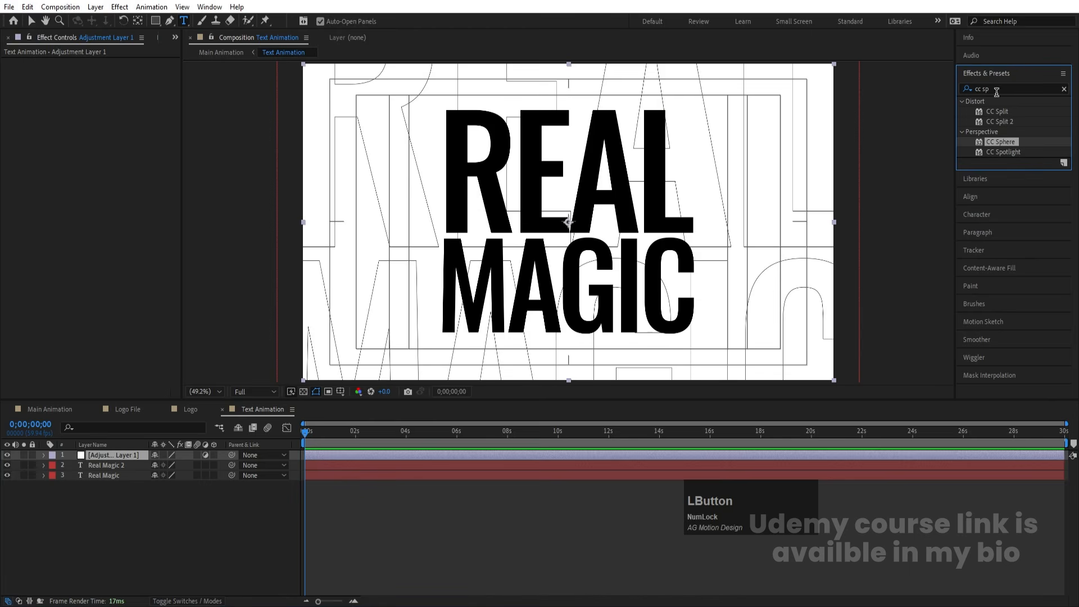
left_click(993, 88)
key("ctrl+a")
type("t")
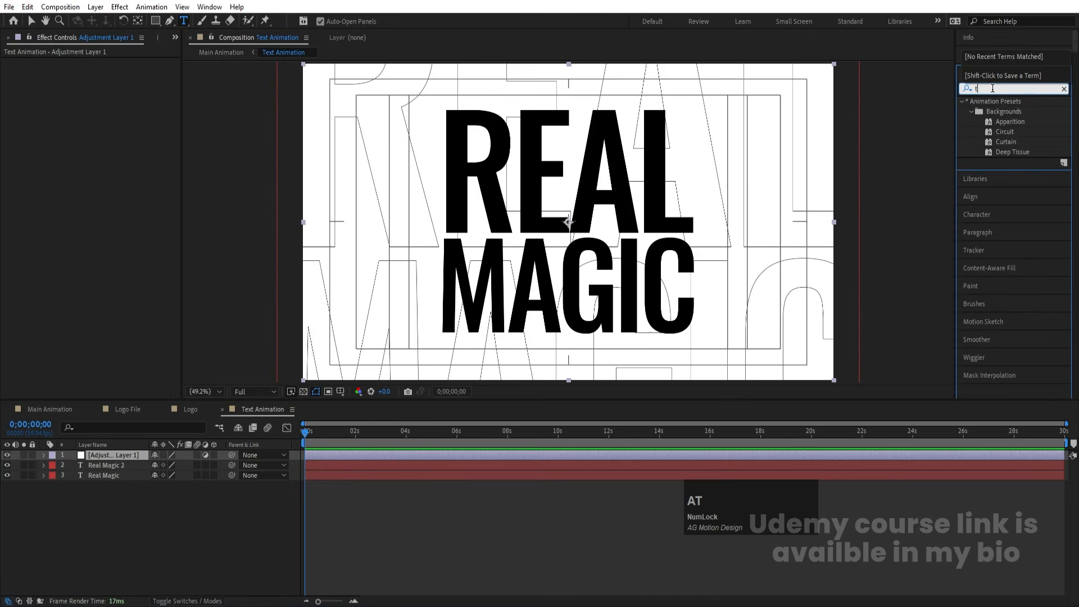
type("rna")
key("BackSpace")
key("BackSpace")
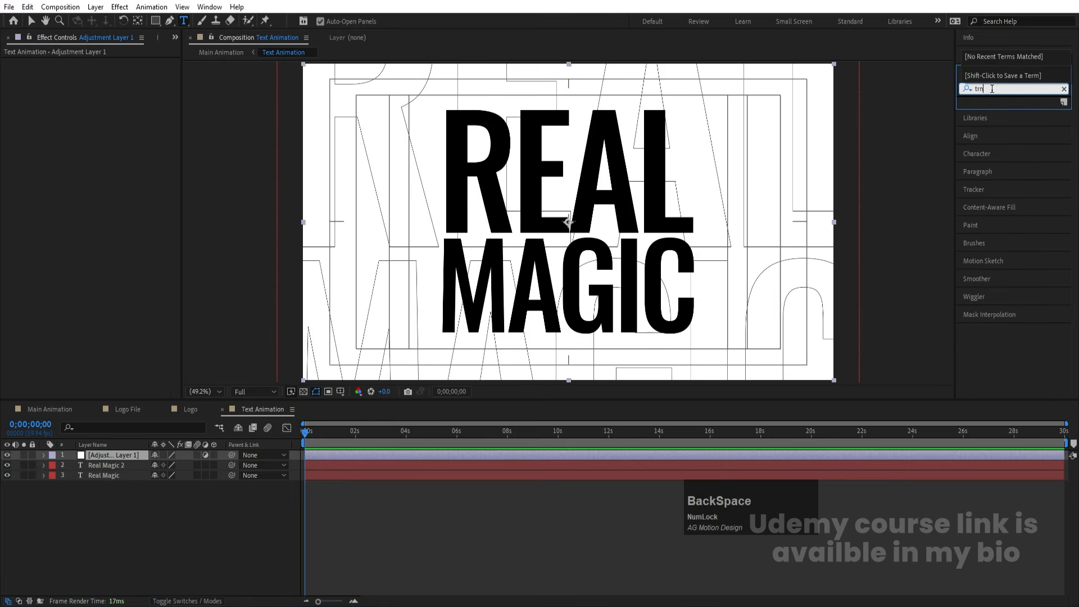
type("an")
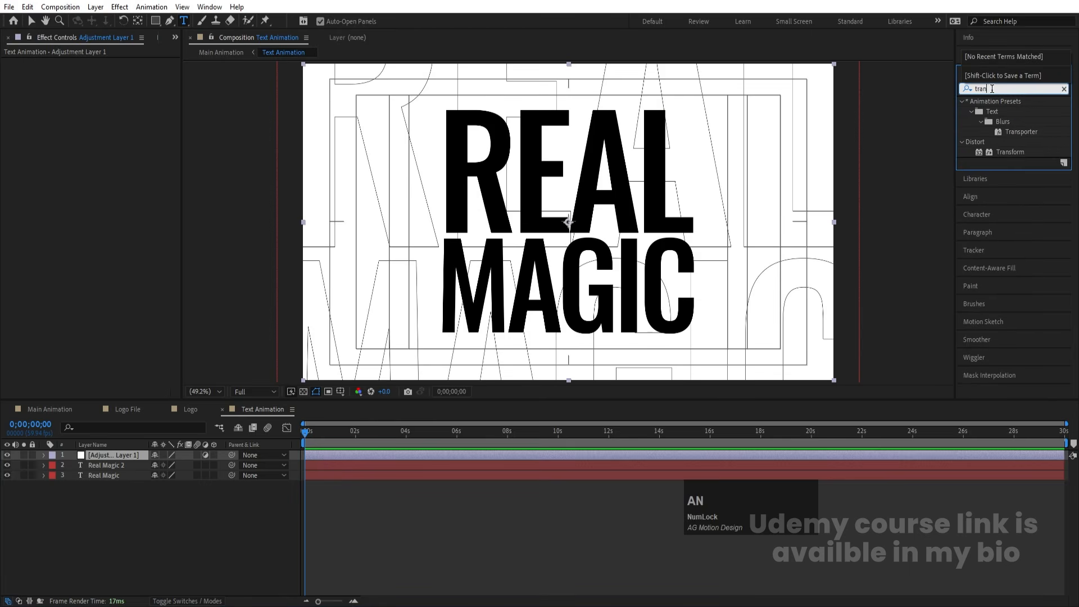
left_click(1008, 151)
left_click_drag(1009, 150, 101, 215)
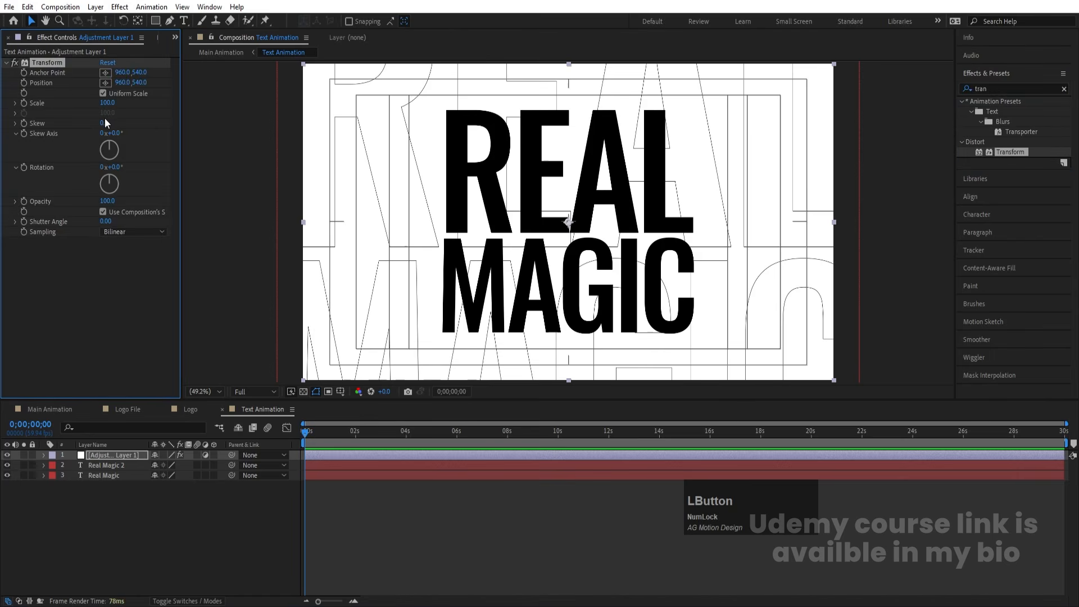
left_click_drag(105, 122, 99, 120)
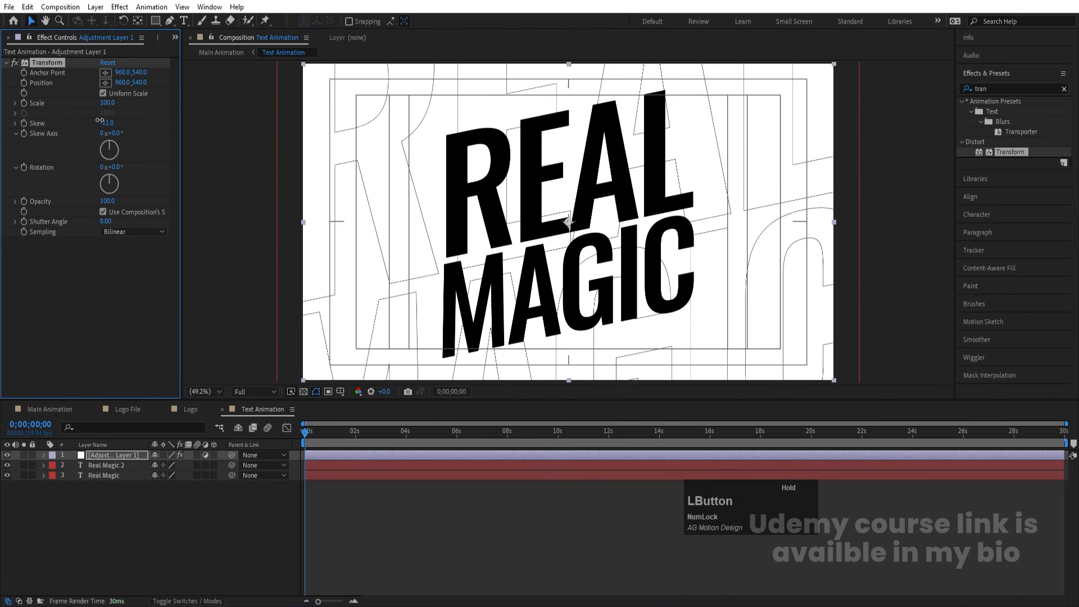
left_click(107, 465)
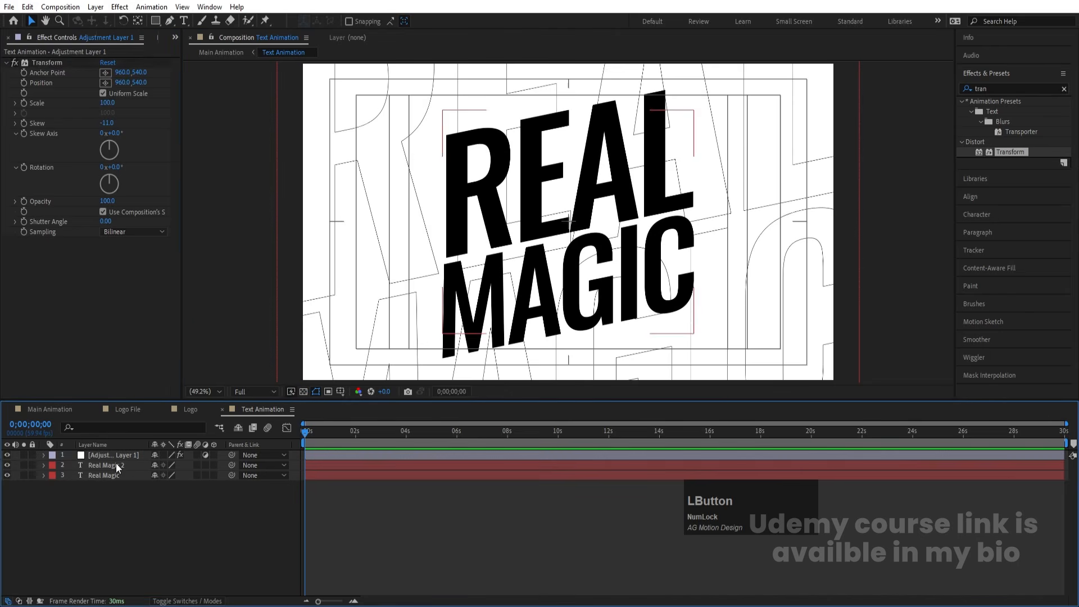
left_click(107, 475, "shift")
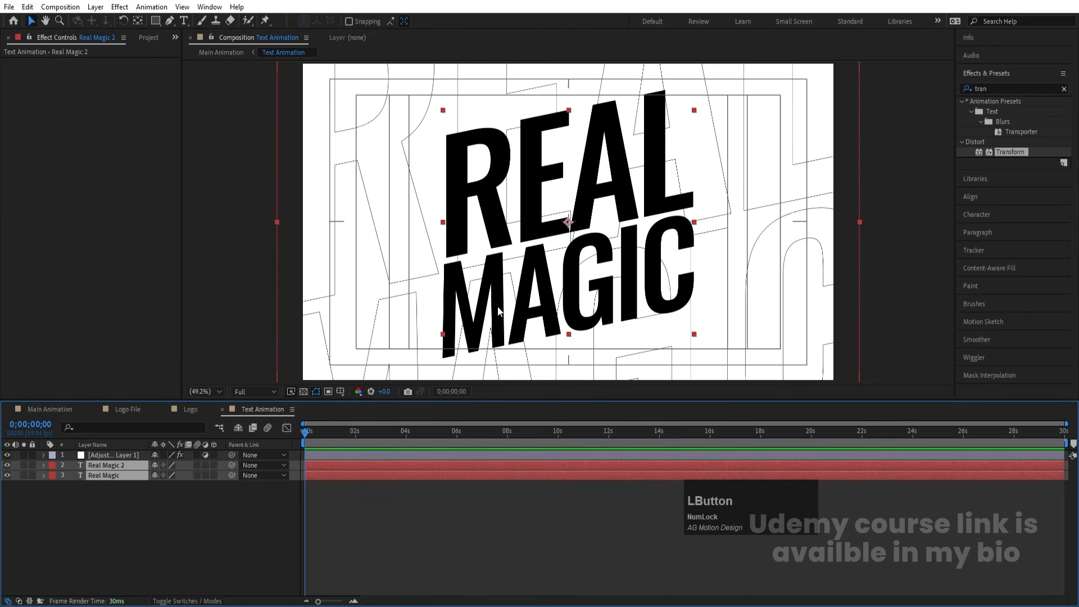
left_click(93, 506)
Try the Orbitron font on the Real Magic 2 text layer and settle on Nekst Black.
left_click(109, 465)
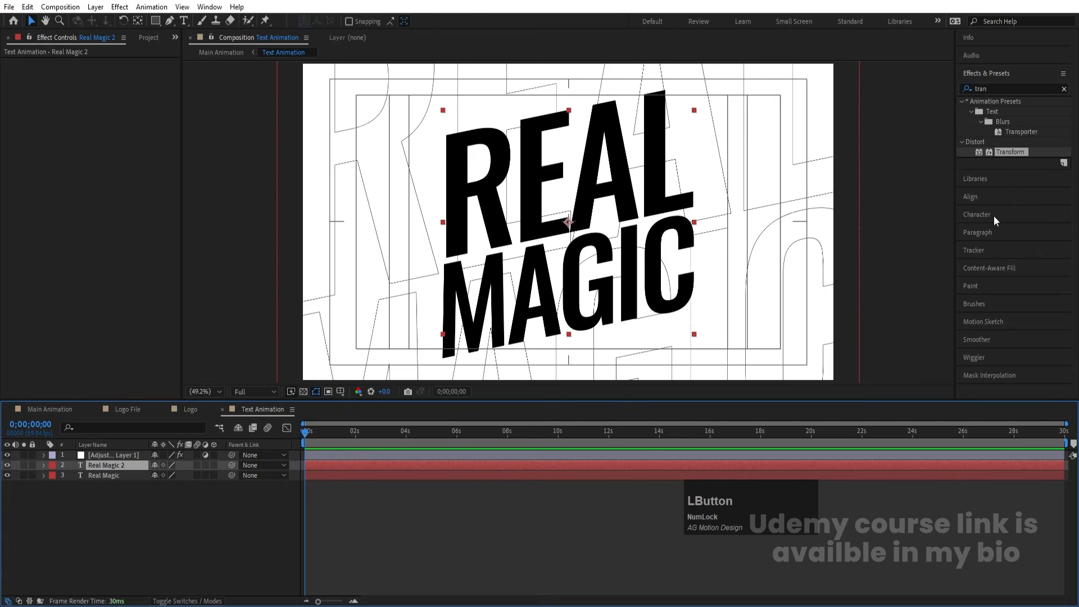
left_click(976, 214)
left_click(1021, 147)
scroll(1009, 276, "up", 5)
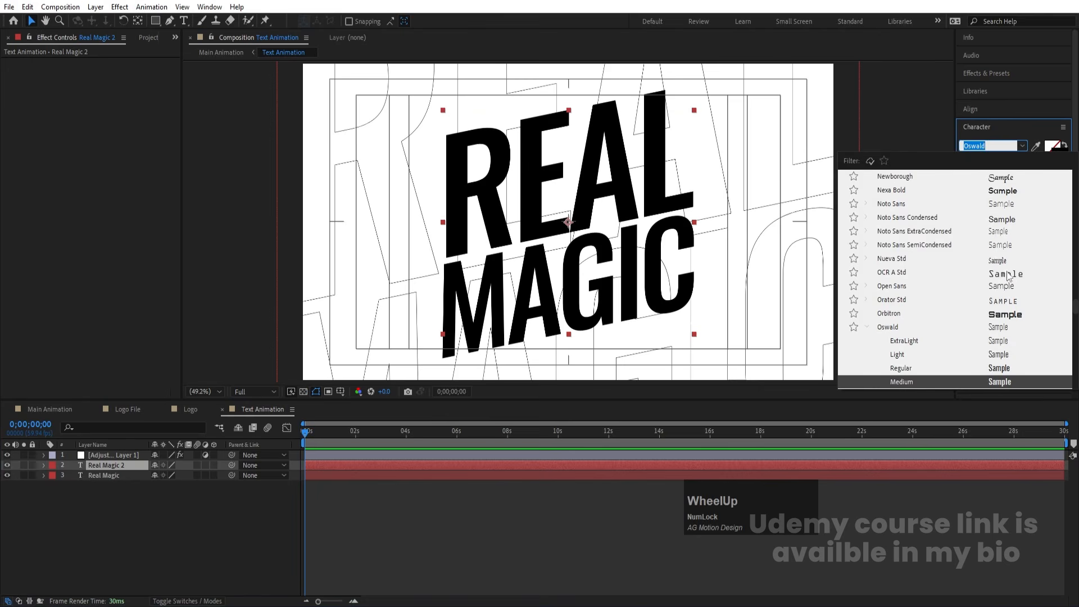
left_click(1006, 314)
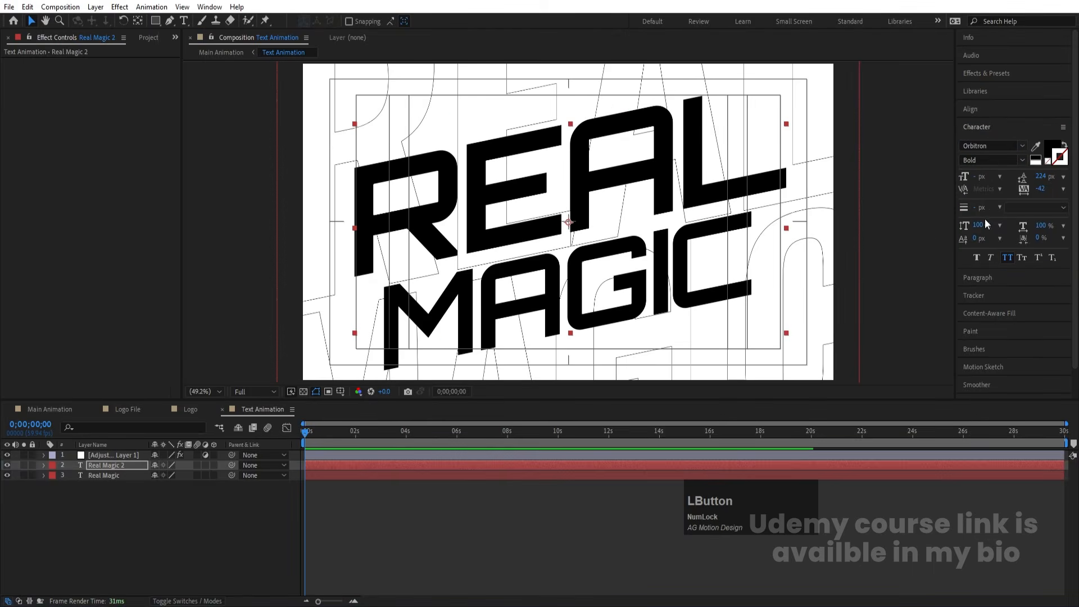
left_click(1021, 145)
scroll(1012, 188, "up", 2)
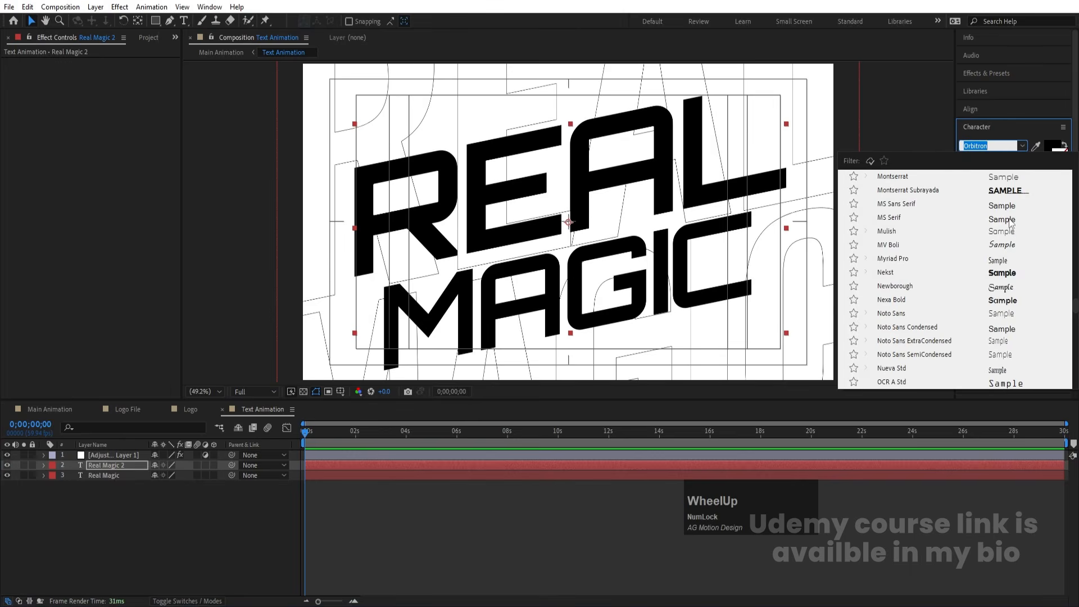
left_click(1000, 272)
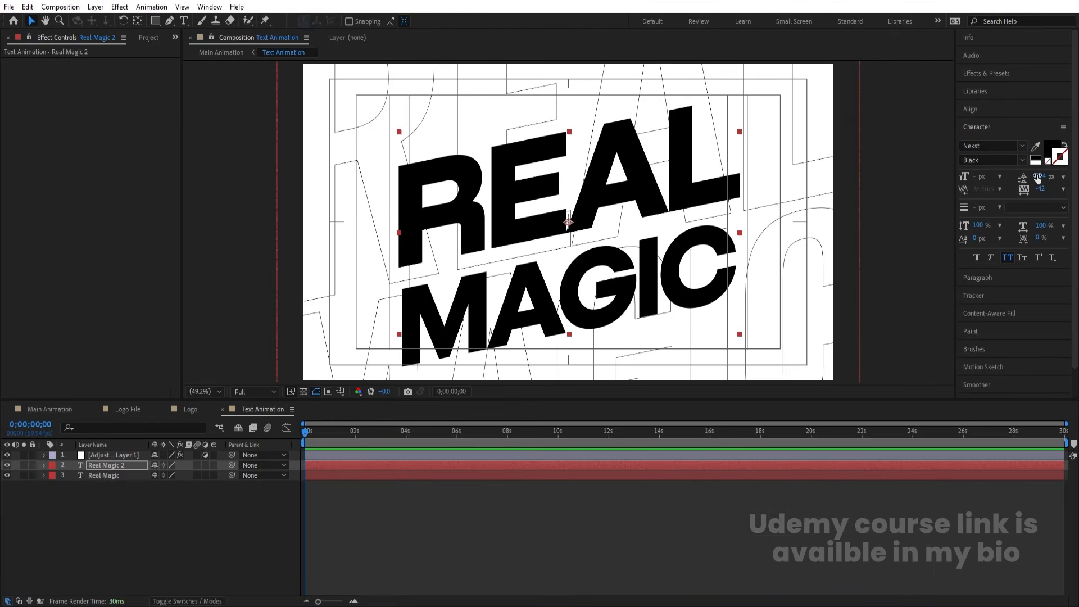
Set the Real Magic 2 text's leading to 186 px and try the Semi Bold style before returning to Black.
left_click_drag(1042, 179, 1016, 176)
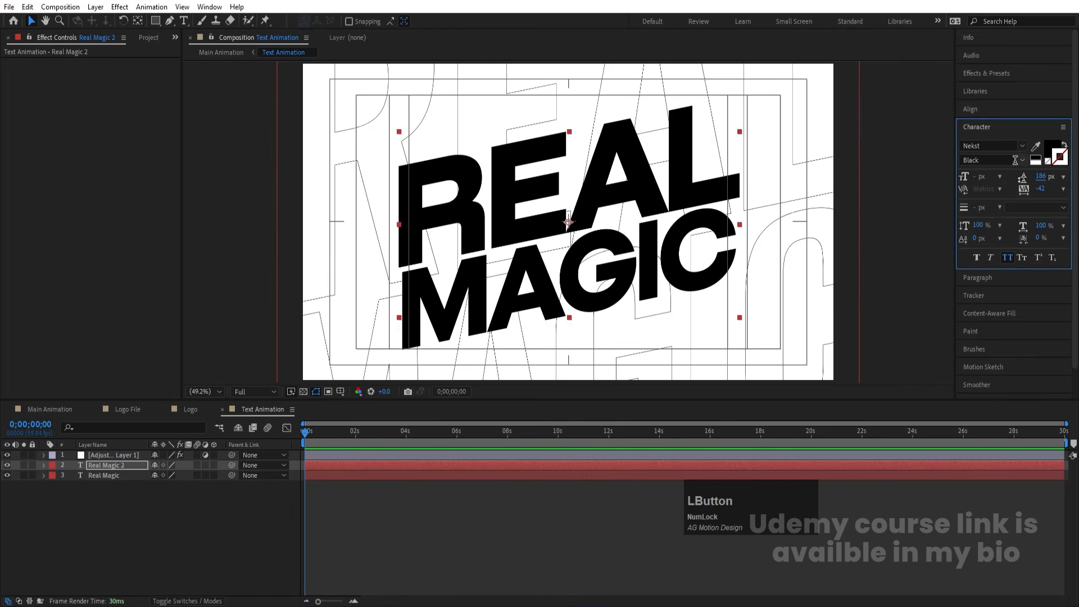
left_click(1022, 159)
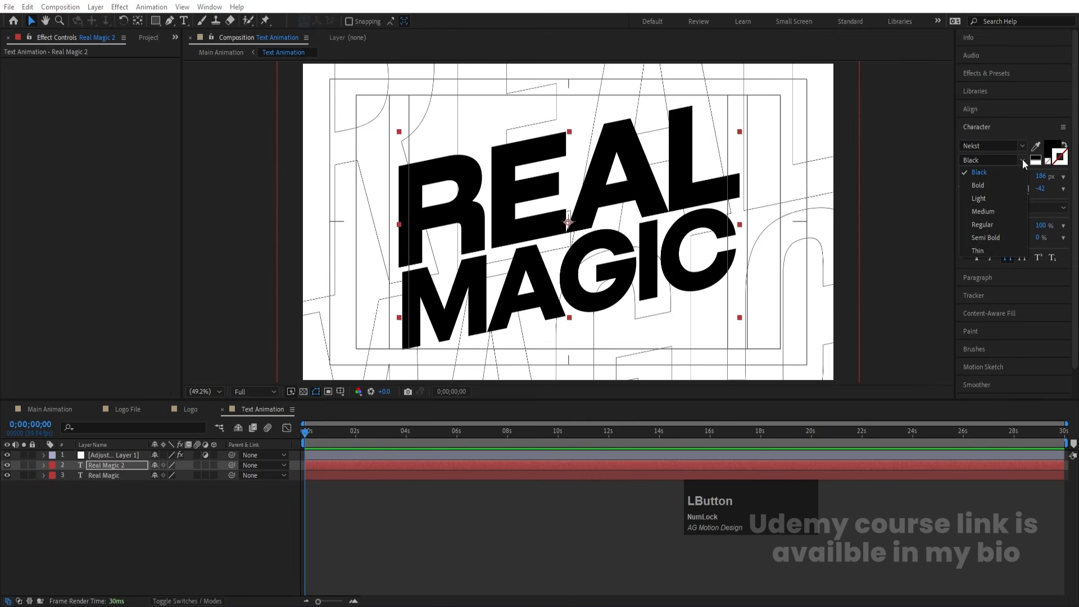
left_click(986, 238)
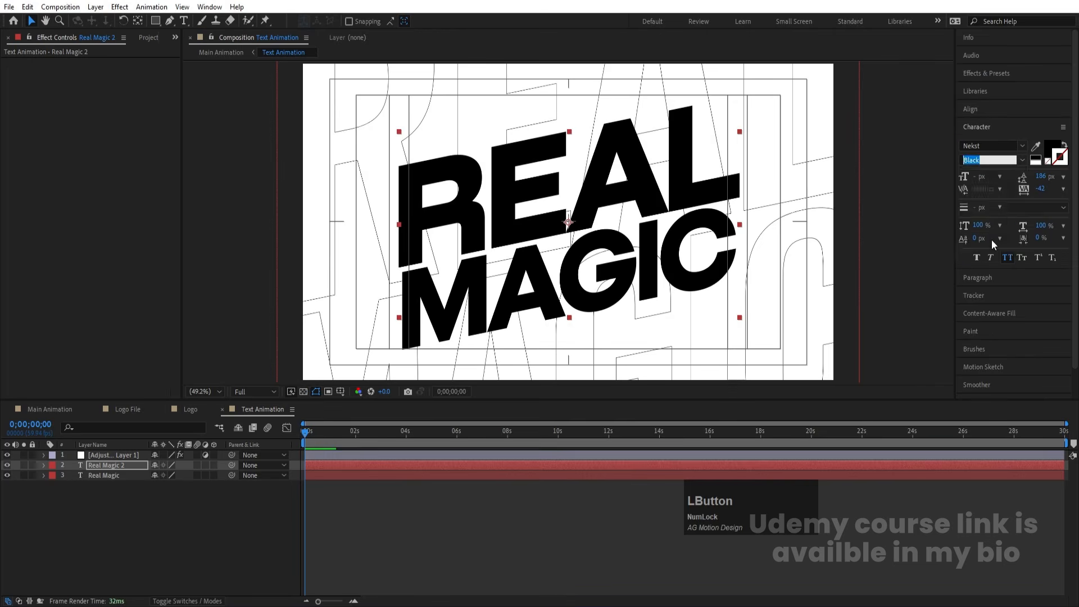
left_click(1022, 161)
left_click(997, 174)
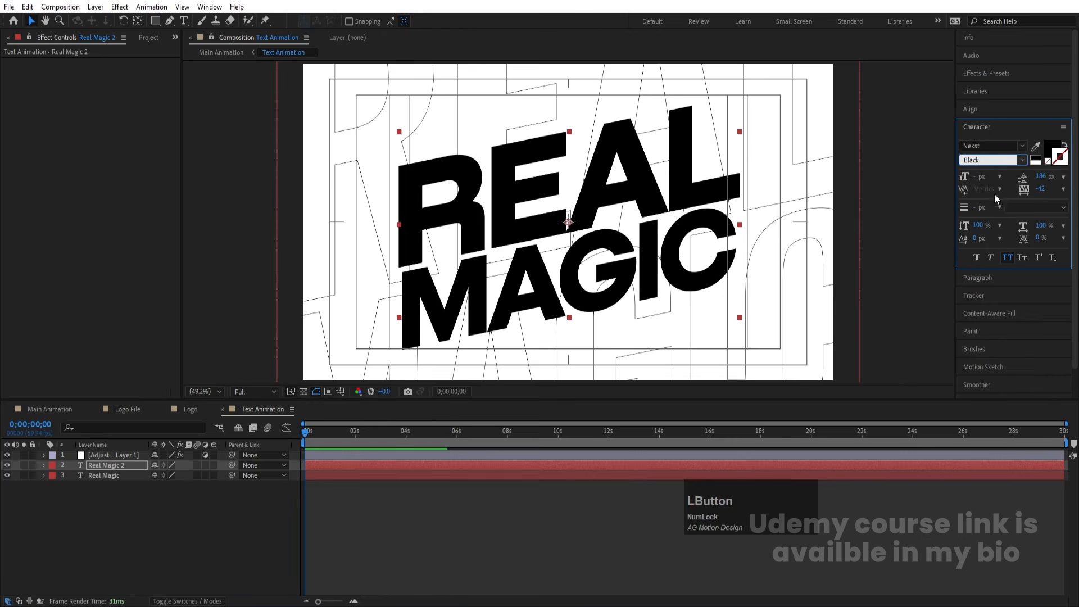
Apply faux bold to the Real Magic 2 text and set its tracking to -27 and leading to 193 px.
left_click(977, 257)
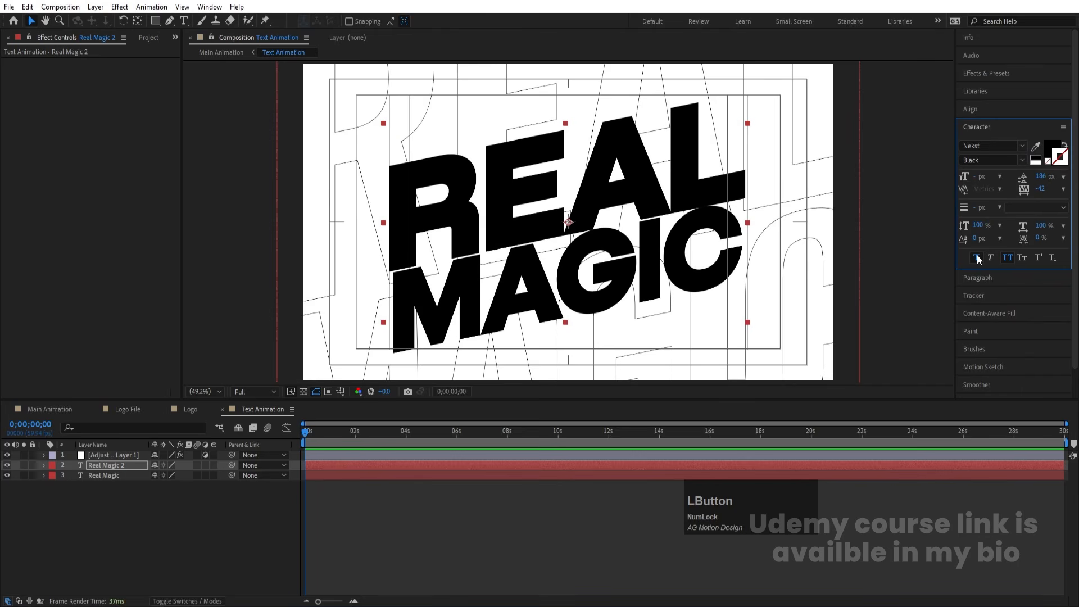
left_click_drag(1040, 189, 1067, 176)
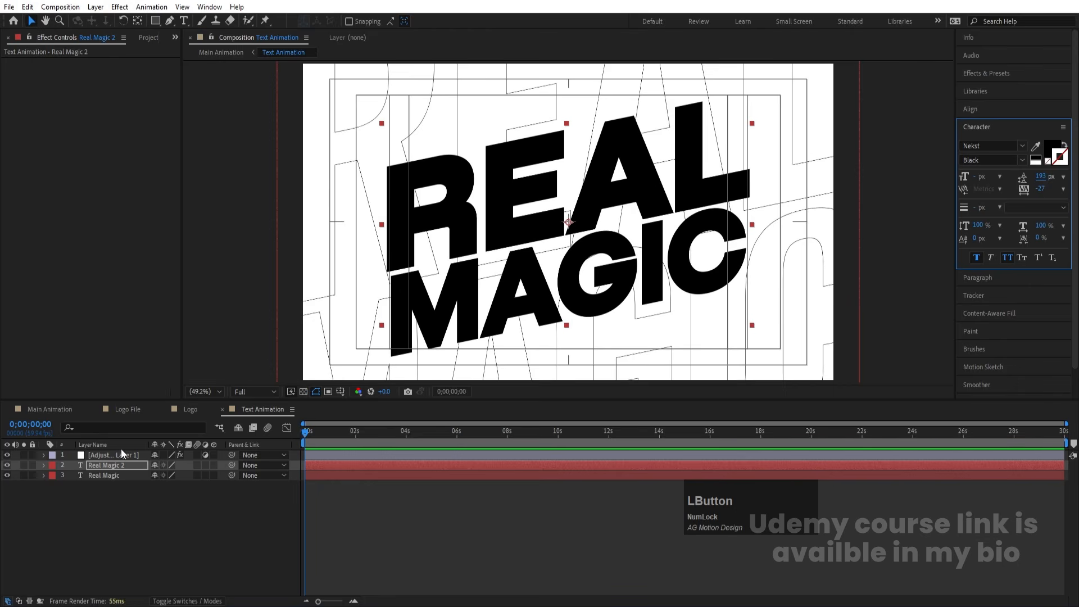
Scale the Real Magic 2 text layer to 138%.
left_click(106, 464)
key("s")
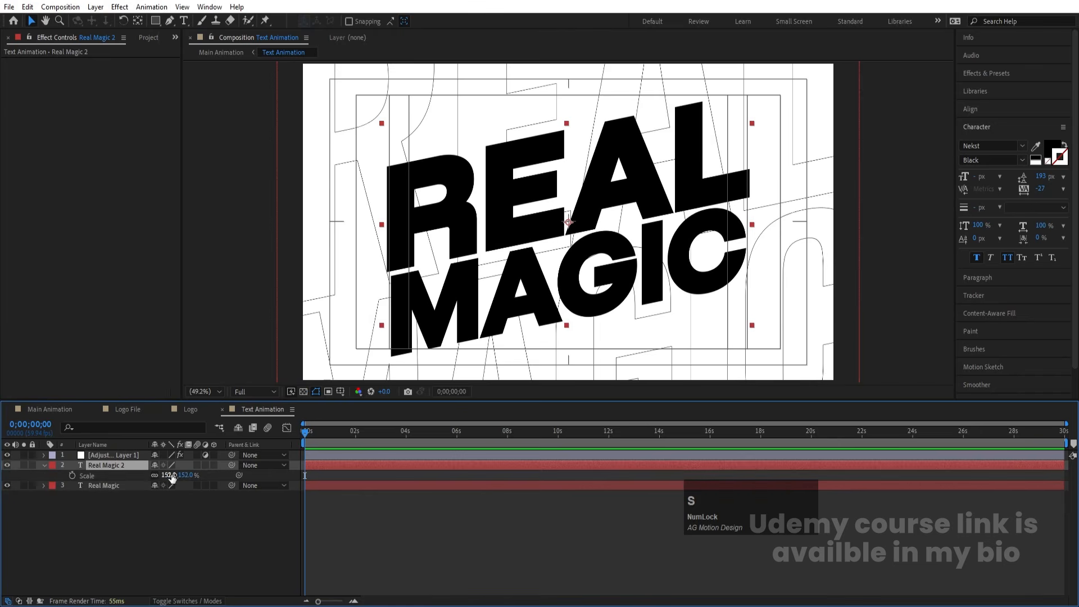
left_click_drag(170, 475, 164, 476)
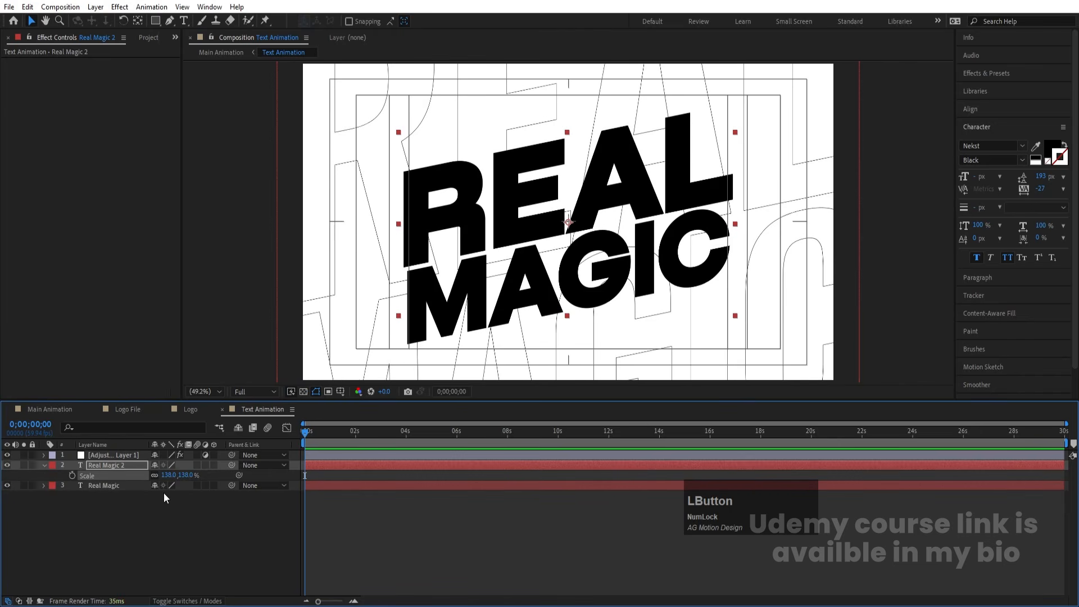
left_click(110, 528)
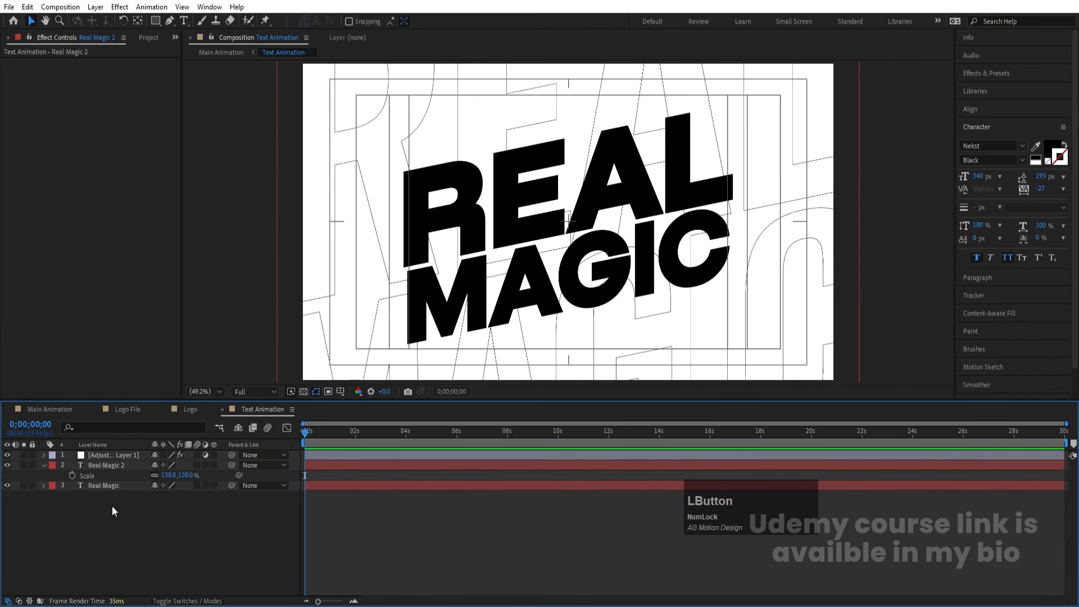
Try to reuse the Real Magic 2 layer's font name on the outlined Real Magic text layer.
left_click(117, 464)
left_click(973, 145)
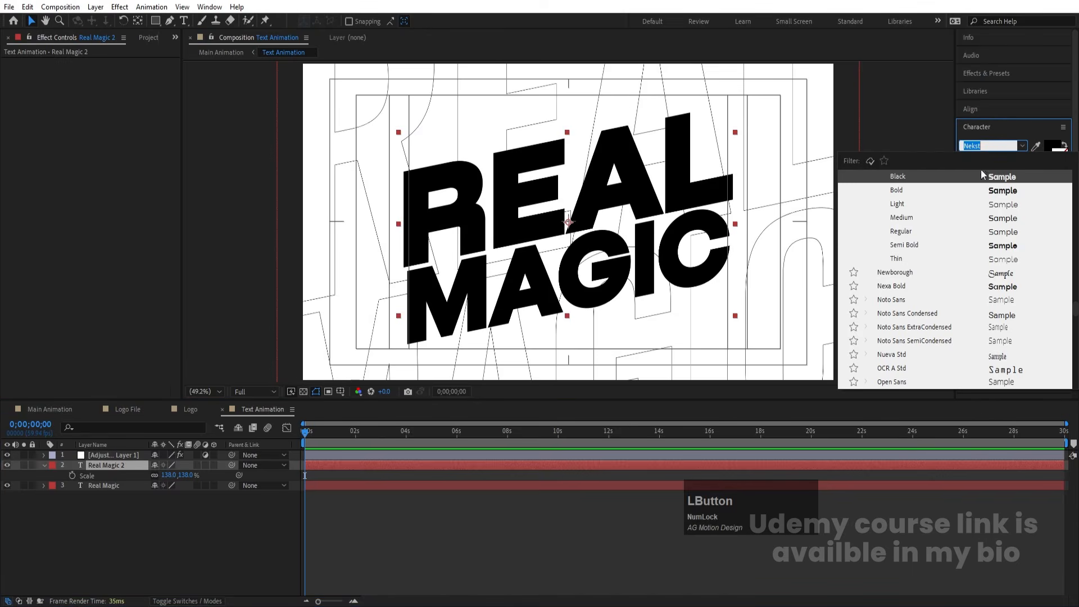
key("ctrl+c")
left_click(94, 484)
left_click(997, 142)
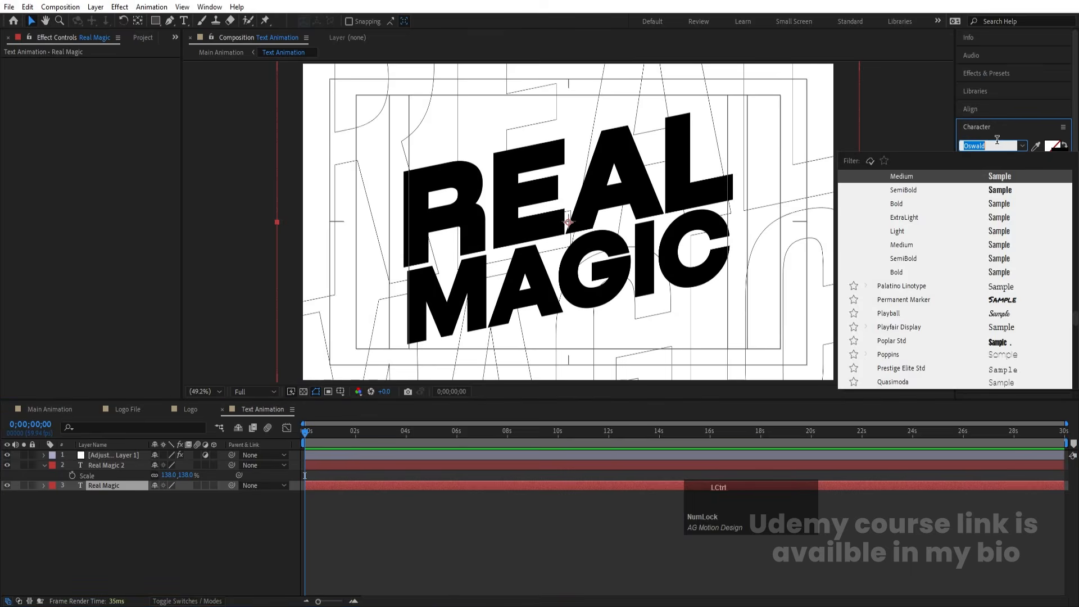
key("ctrl+v")
key("Return")
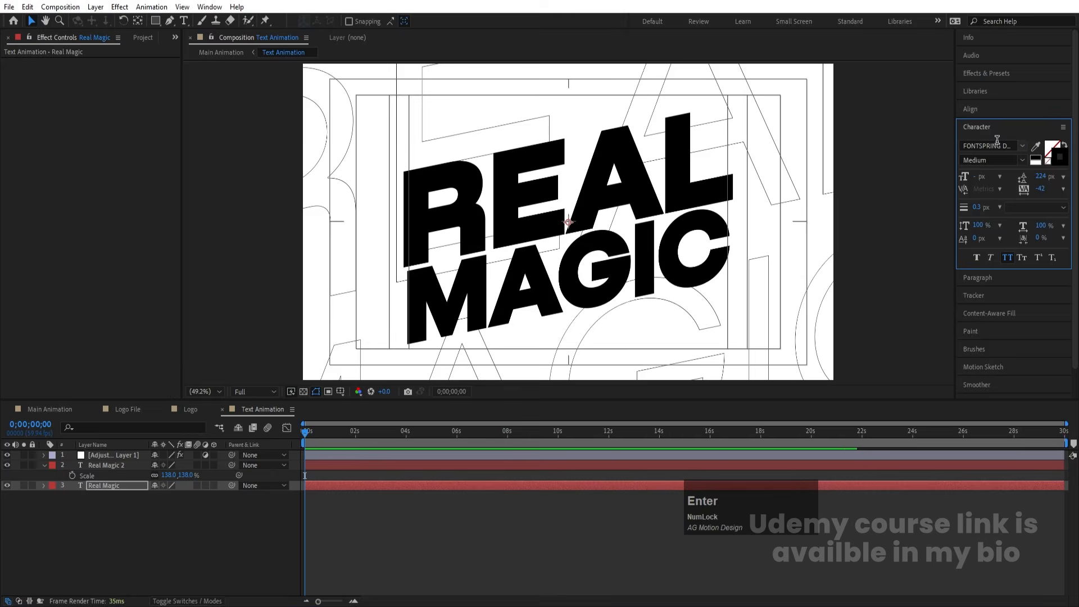
left_click(133, 487)
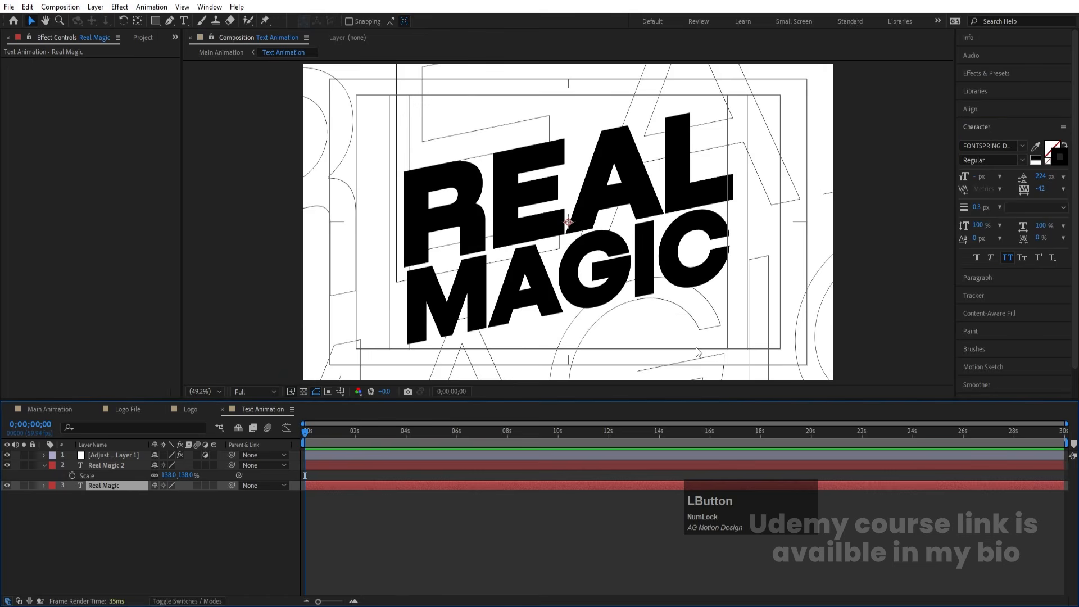
Set the outlined Real Magic text layer's font to Nekst Black and apply faux bold.
left_click(1002, 146)
type("nes")
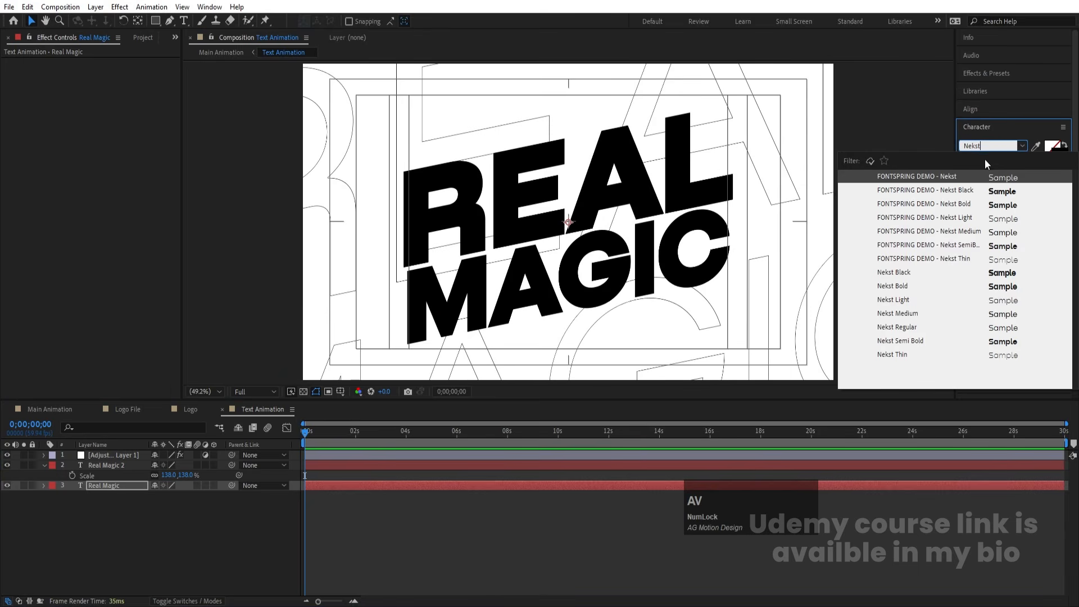
left_click(900, 341)
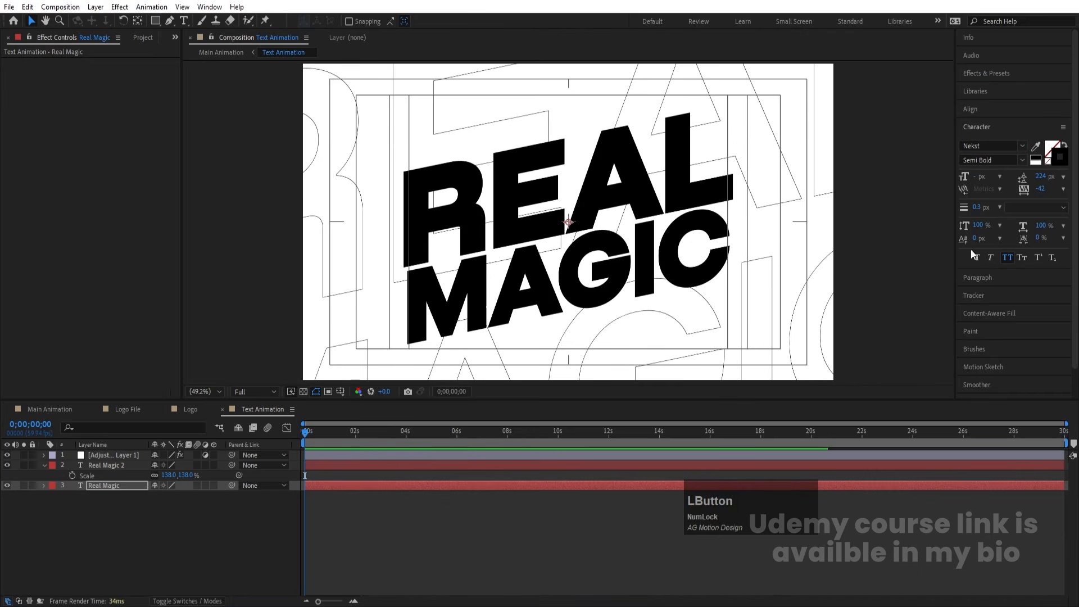
left_click(997, 159)
left_click(1022, 160)
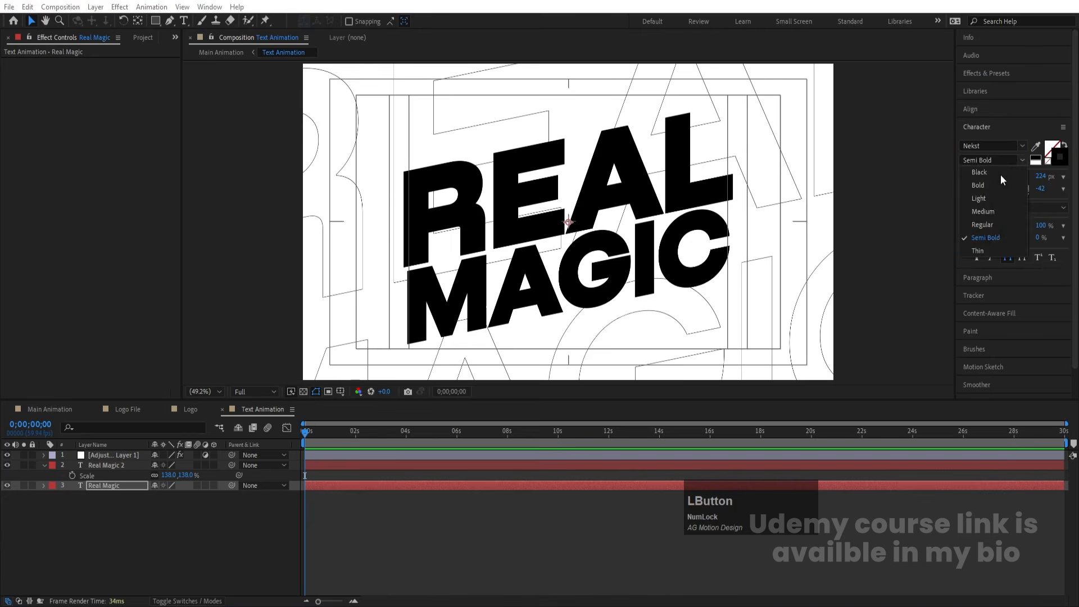
left_click(999, 173)
left_click(975, 259)
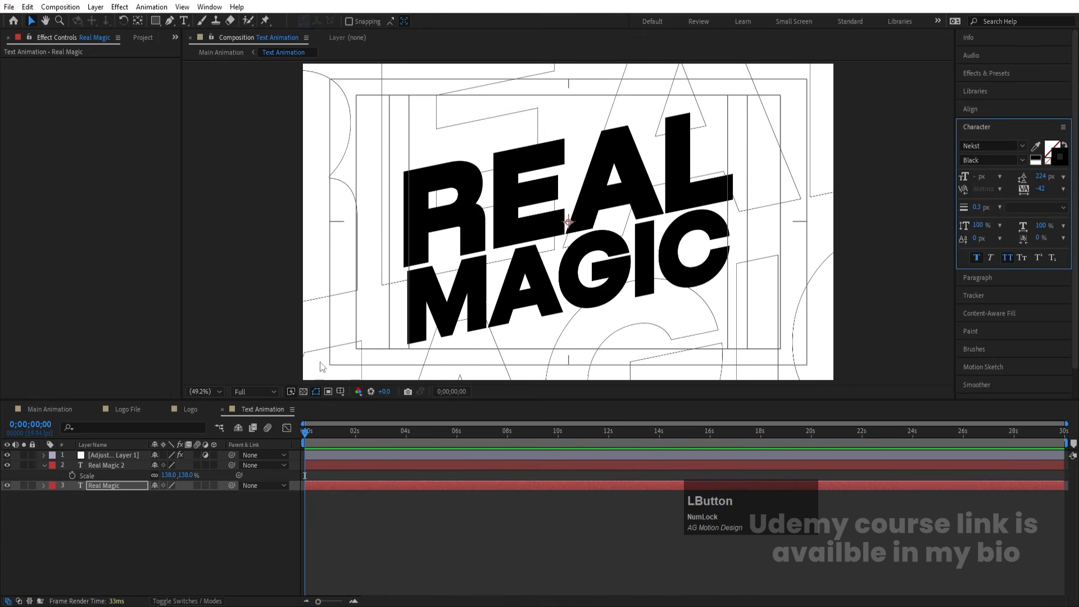
left_click(97, 506)
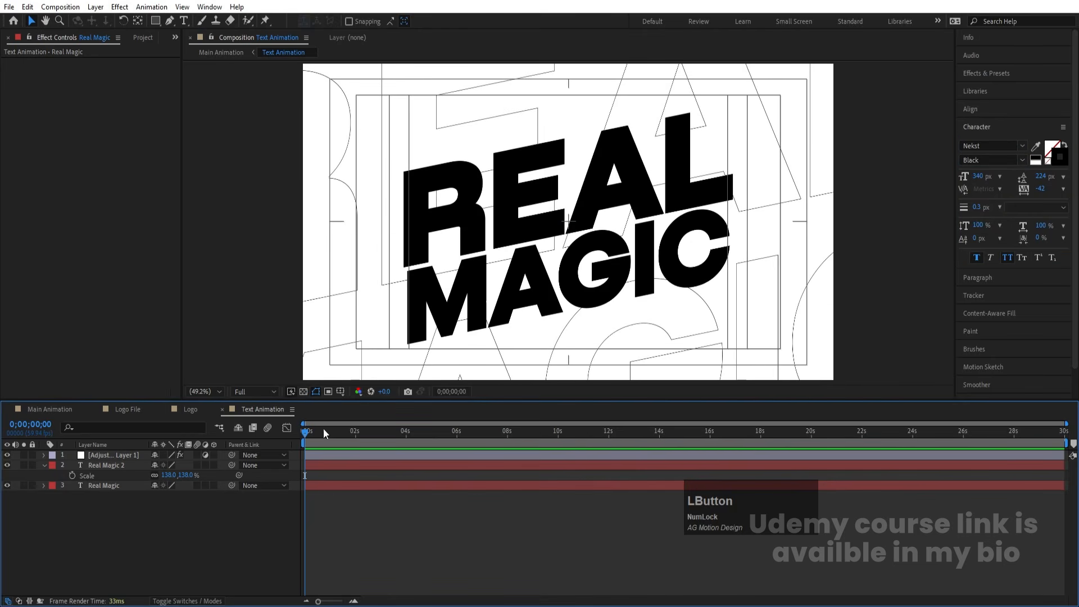
Add a Position text animator to the Real Magic 2 layer and set its position to 0, 118.
left_click(44, 465)
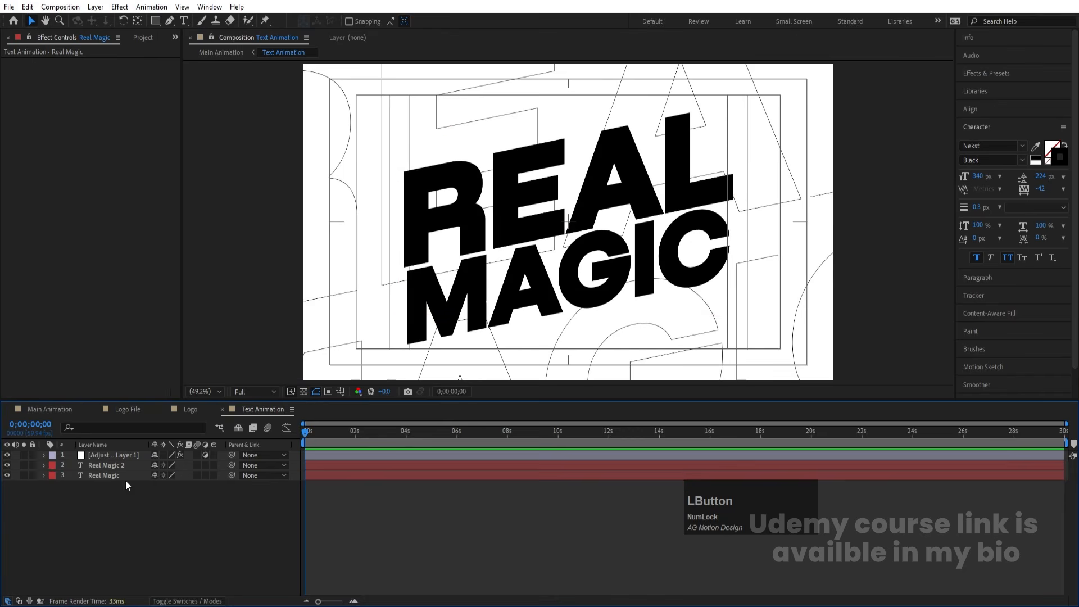
left_click(104, 466)
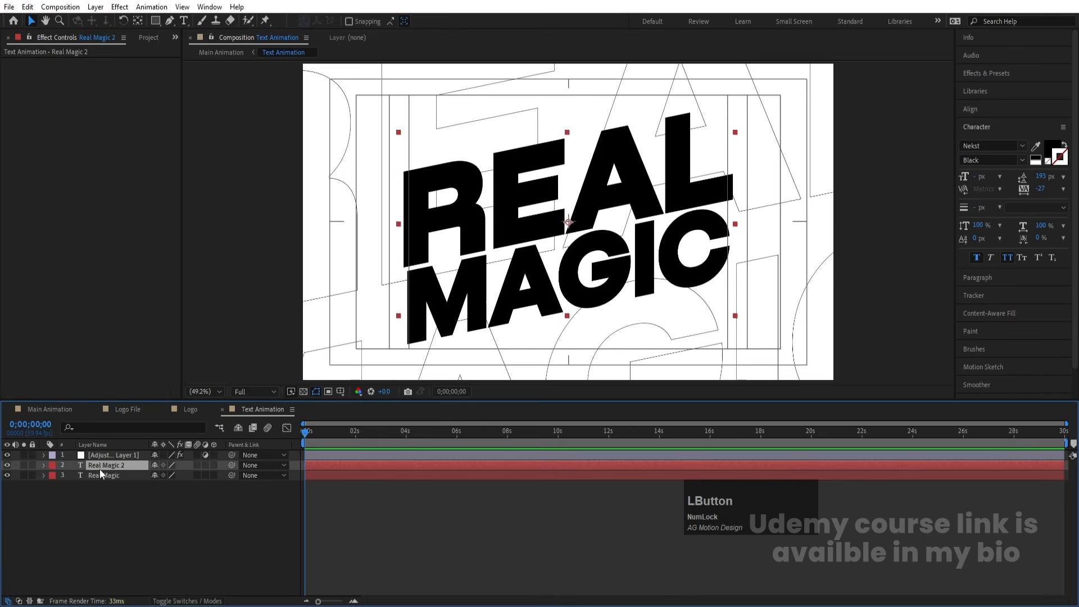
left_click(44, 465)
left_click(221, 475)
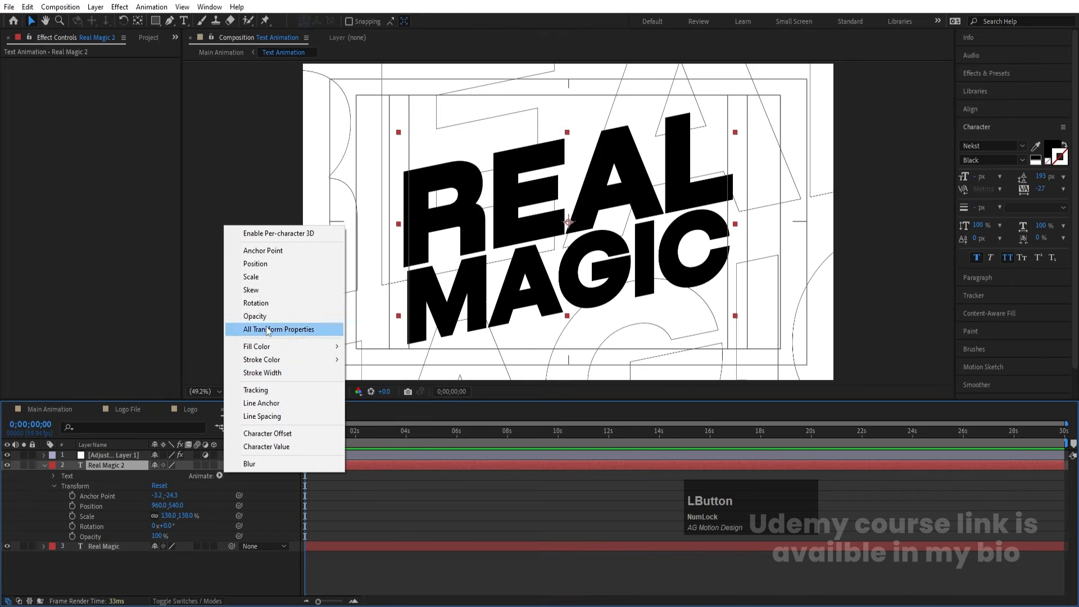
left_click(262, 263)
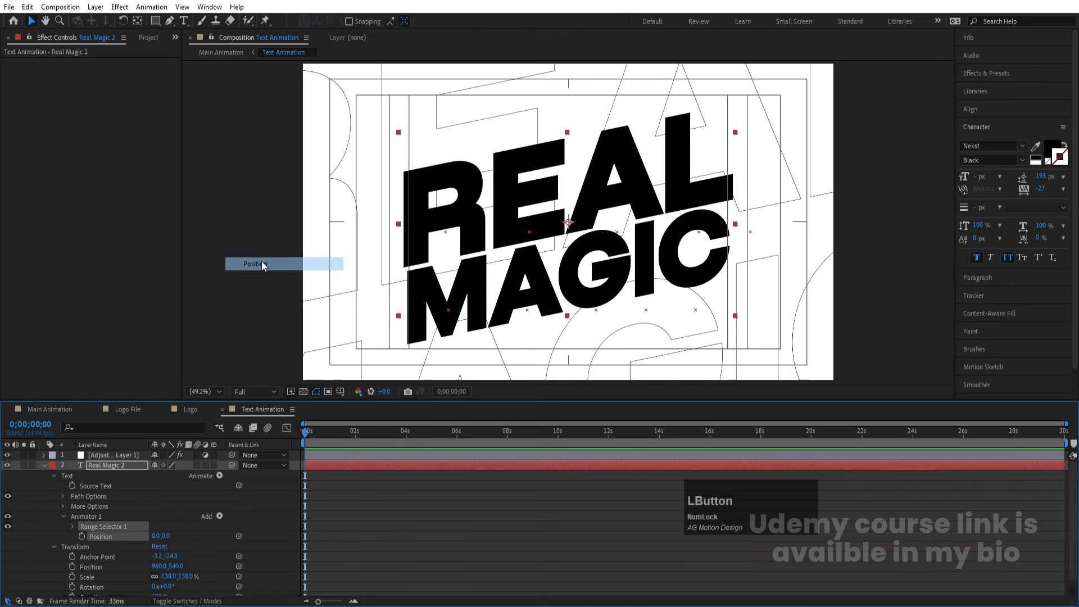
left_click(171, 536)
mouse_move(170, 535)
left_mouse_down()
mouse_move(222, 534)
mouse_move(187, 537)
left_mouse_up()
Keyframe the range selector's Start on Real Magic 2 from 0% at the first frame to 100% at 0;00;01;31.
left_click(71, 525)
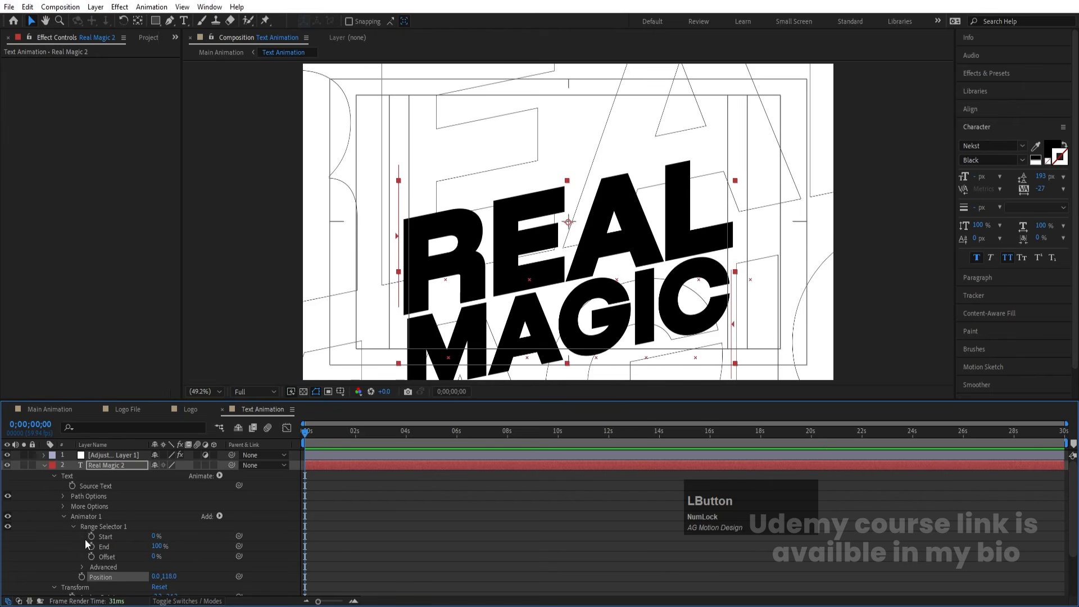
left_click(91, 537)
key("equal")
key("equal")
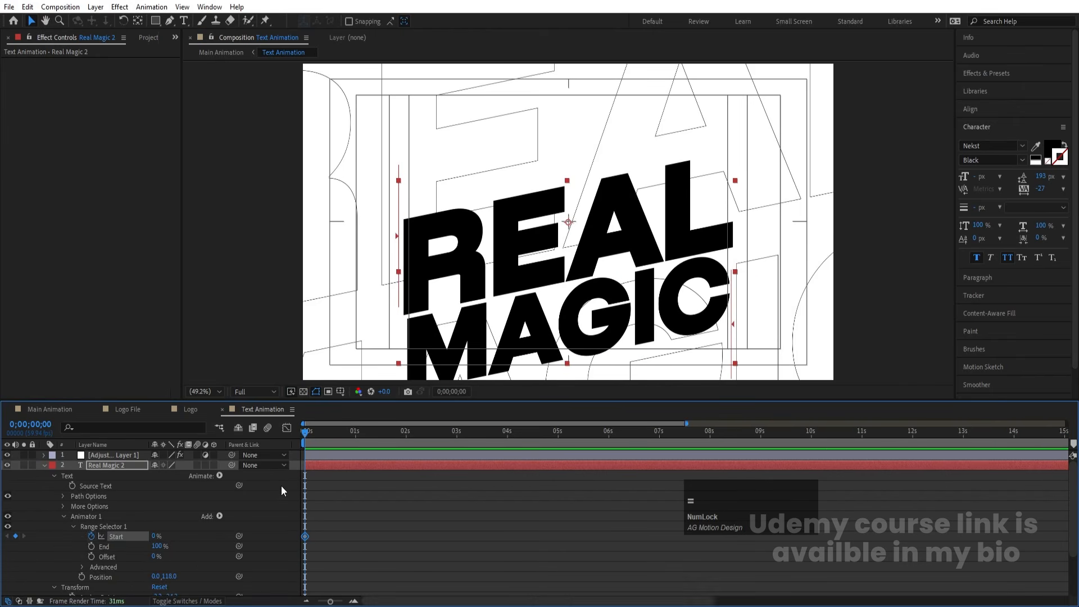
left_click(458, 431)
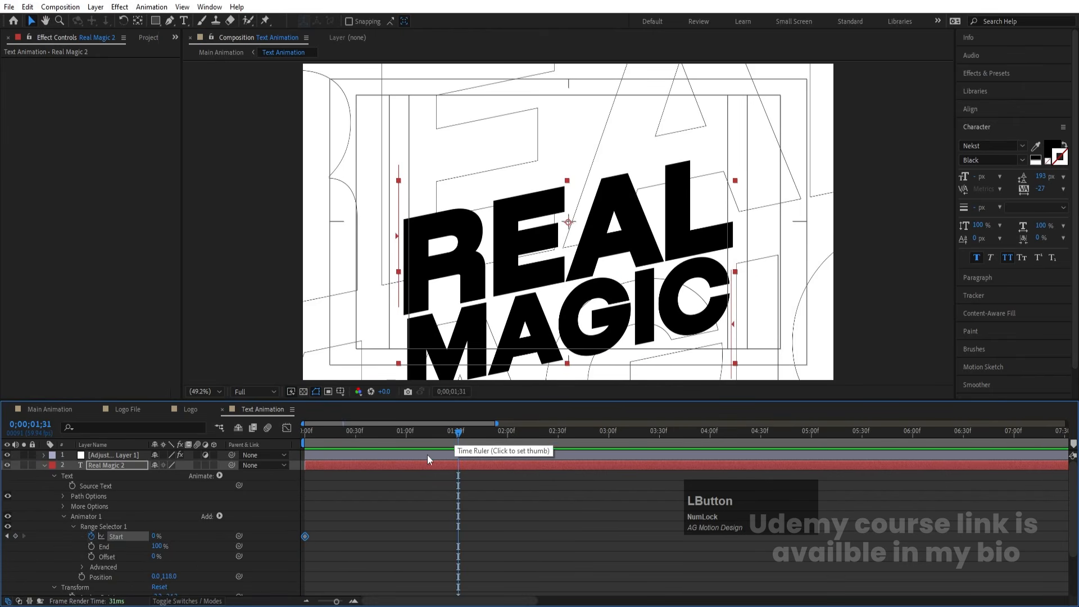
left_click_drag(181, 531, 288, 512)
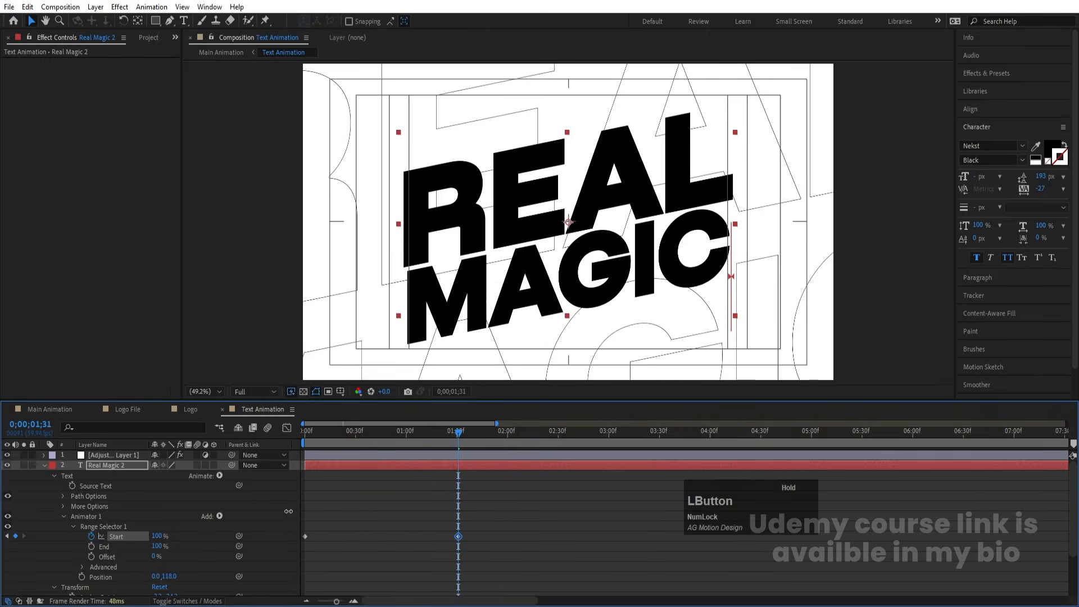
left_click_drag(381, 434, 180, 451)
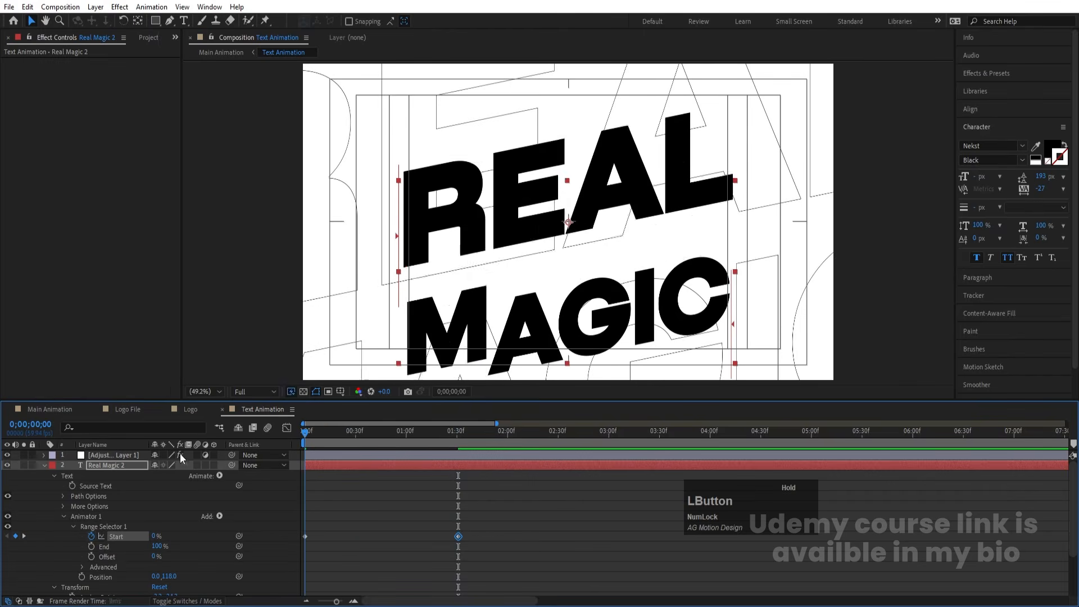
Add Opacity and Tracking to Real Magic 2's Animator 1, set opacity to 0% and tracking amount to -156, and preview.
left_click(219, 517)
mouse_move(247, 521)
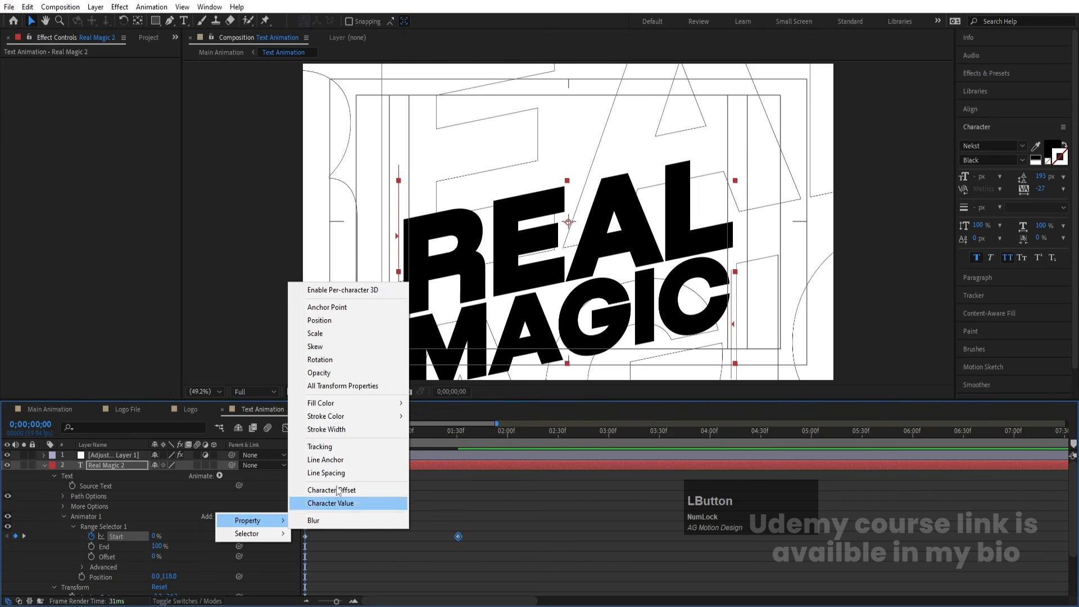
left_click(325, 373)
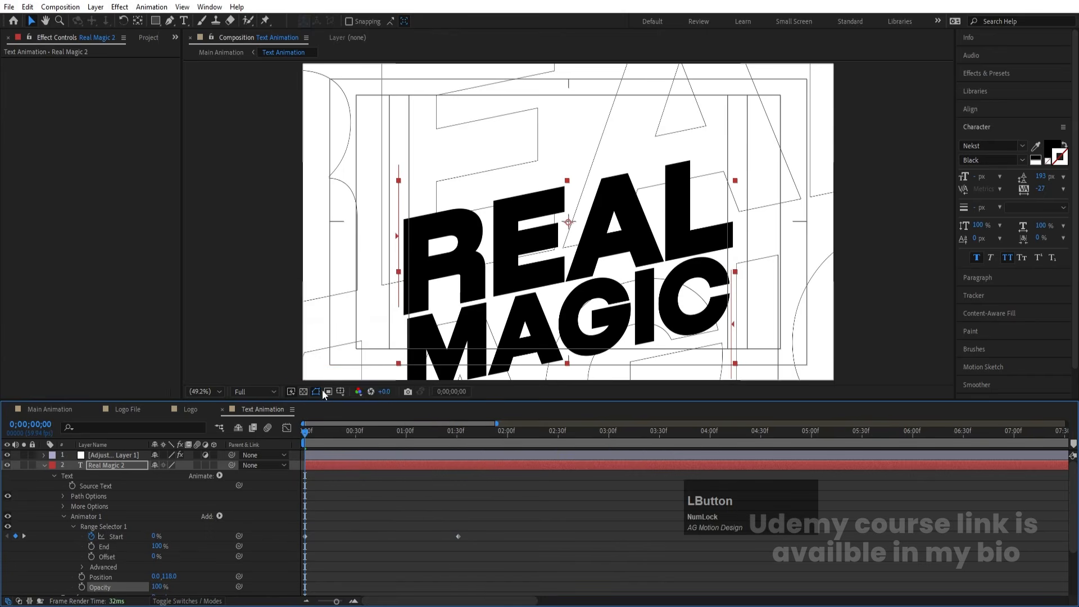
left_click(220, 516)
mouse_move(250, 522)
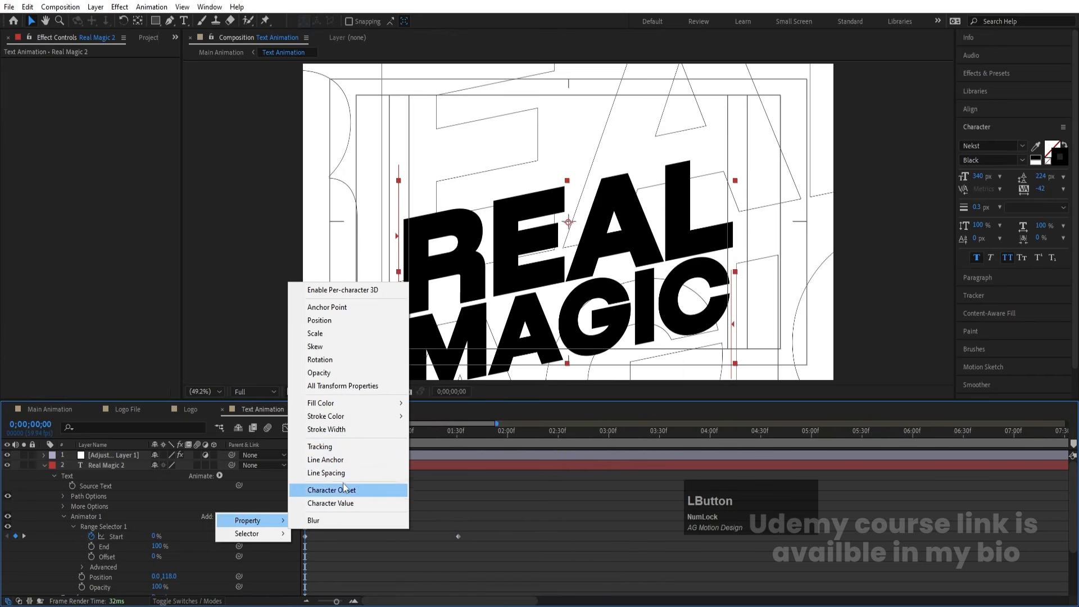
left_click(337, 444)
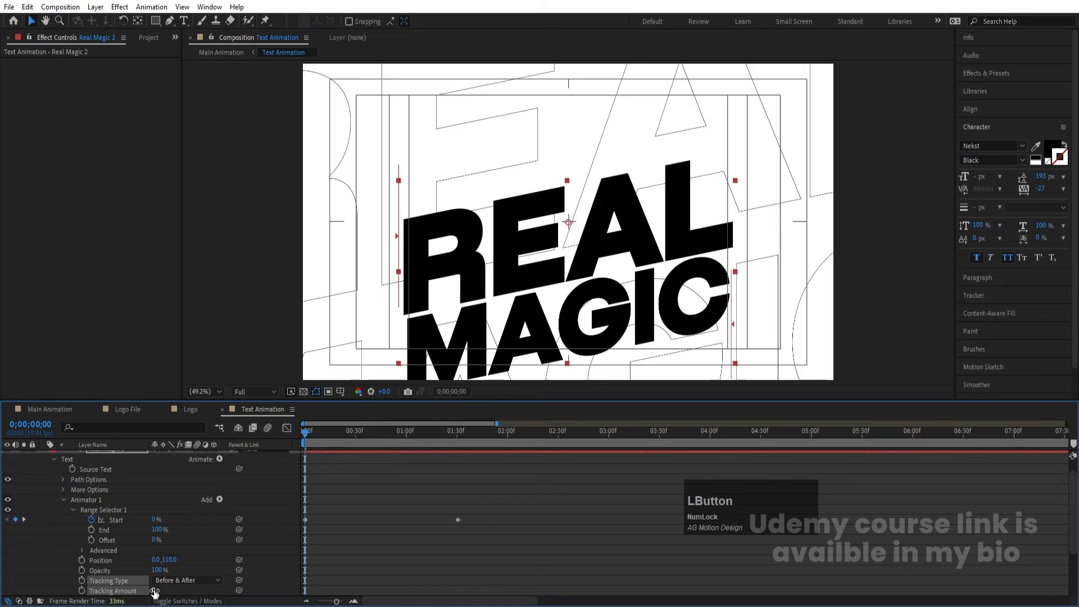
left_click_drag(154, 591, 71, 586)
left_click_drag(158, 569, 86, 571)
key("space")
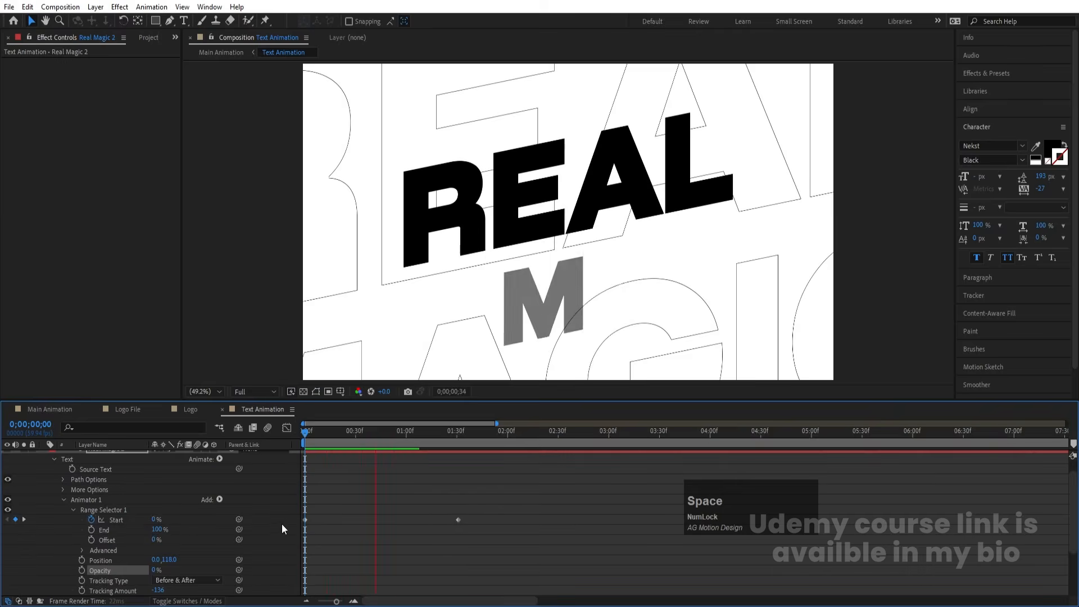
Easy-ease the Start keyframes, reshape the speed graph for a long slow-down into the last keyframe, and preview the reveal.
left_click(470, 542)
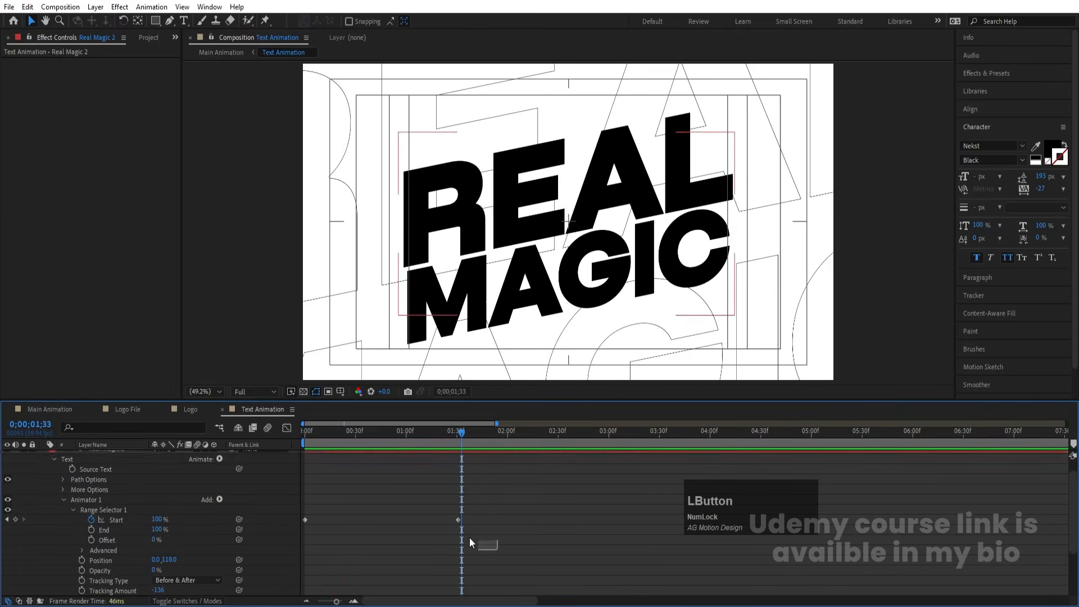
left_click_drag(470, 538, 231, 502)
key("F9")
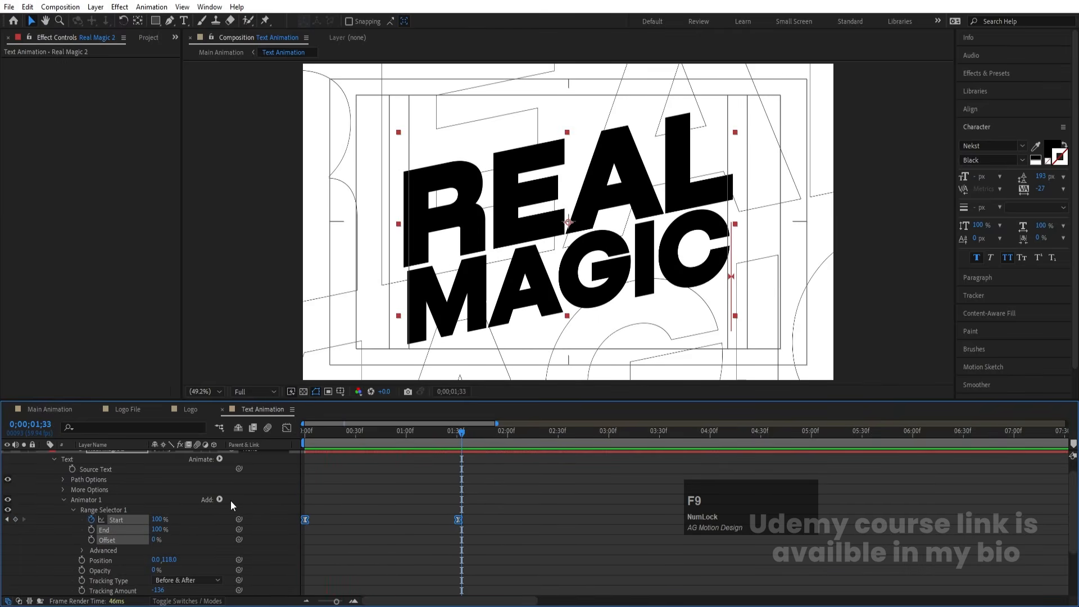
left_click(286, 429)
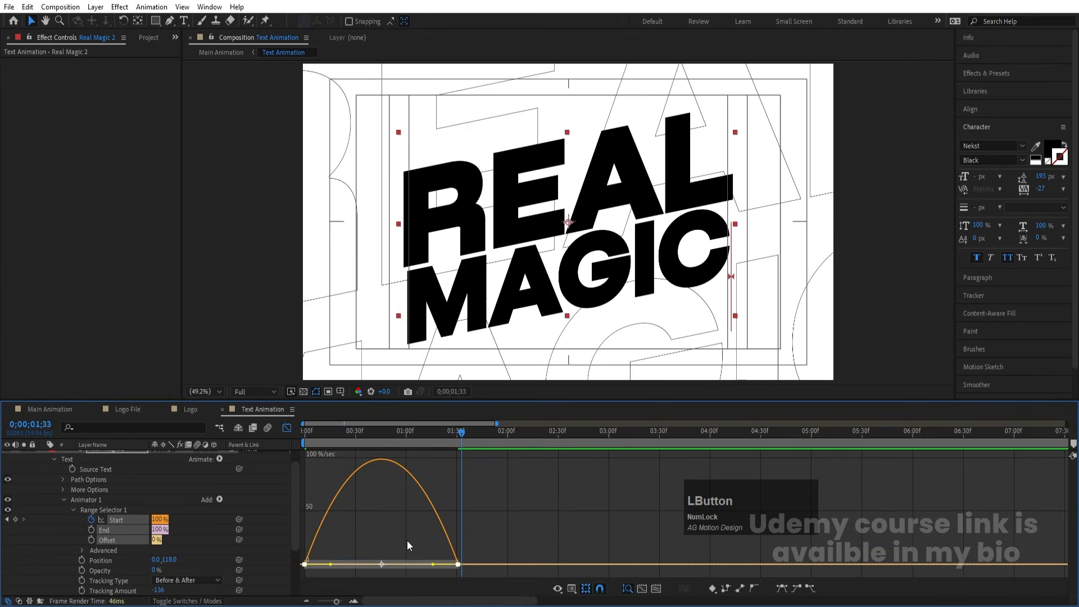
left_click_drag(433, 569, 362, 566)
left_click(288, 427)
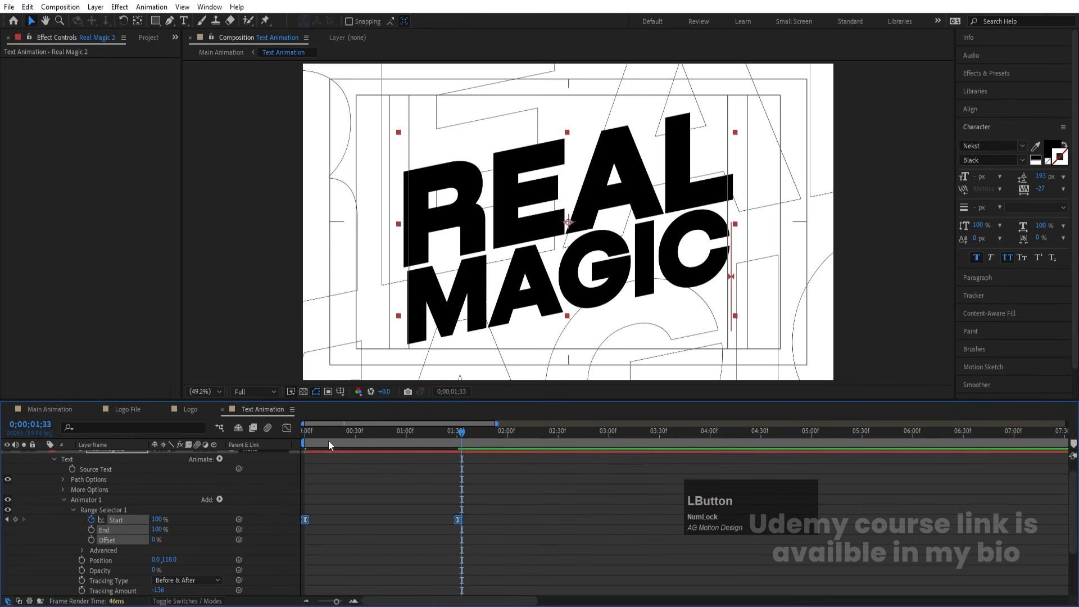
left_click_drag(331, 436, 275, 435)
key("space")
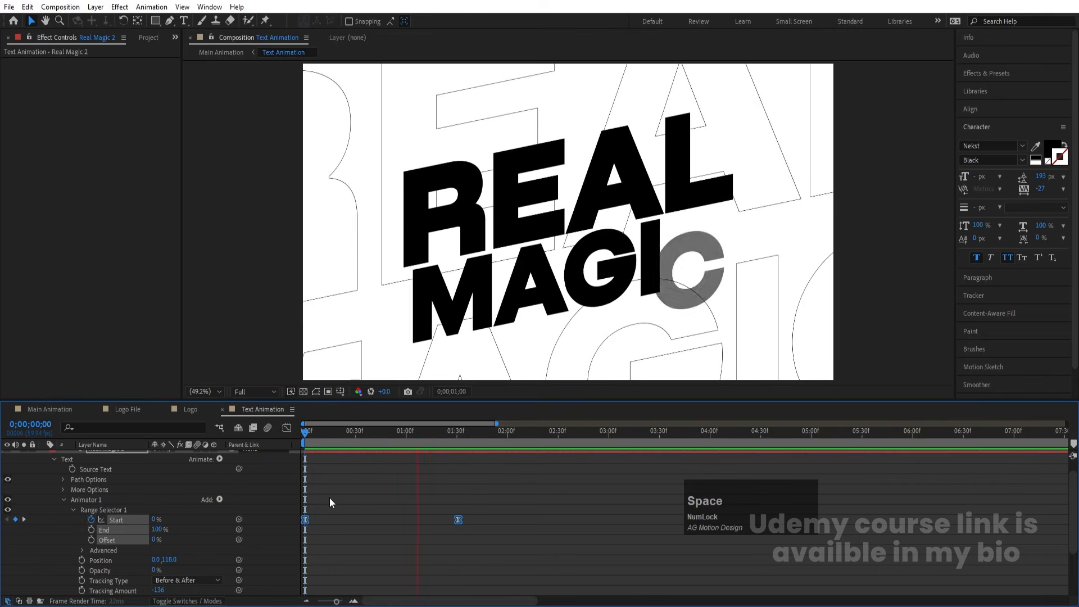
key("space")
Copy Animator 1 from Real Magic 2 to the Real Magic layer at the first frame and preview both text animations.
left_click_drag(329, 432, 303, 431)
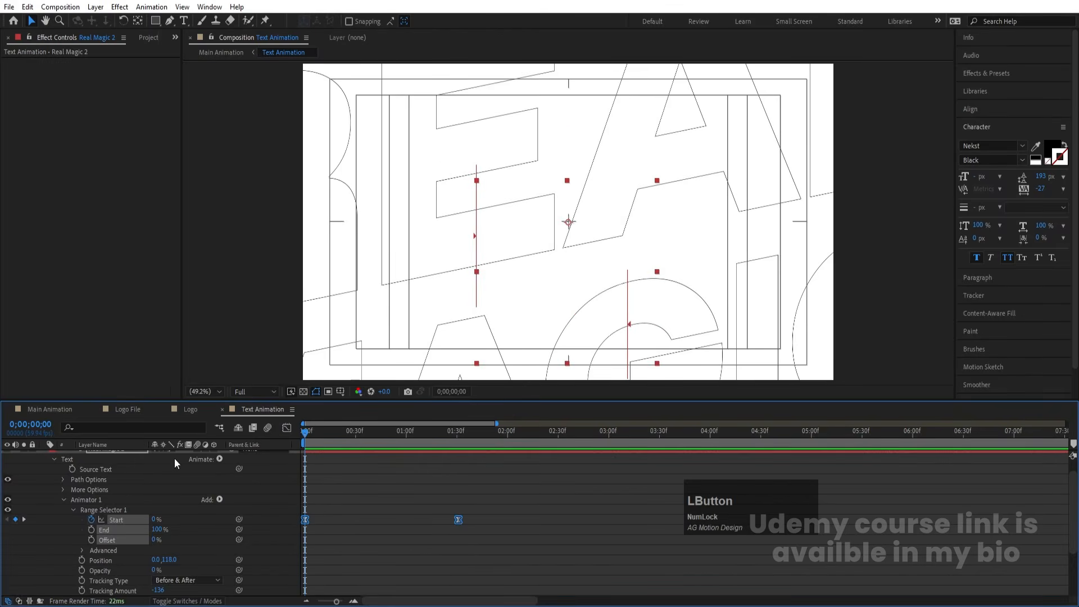
left_click(91, 501)
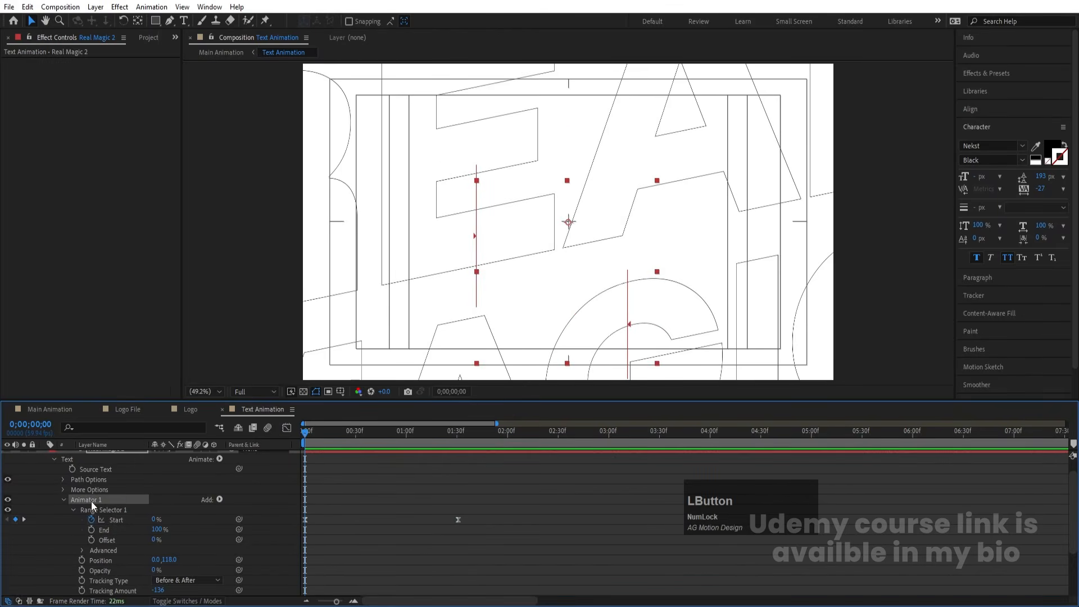
scroll(84, 486, "up", 3)
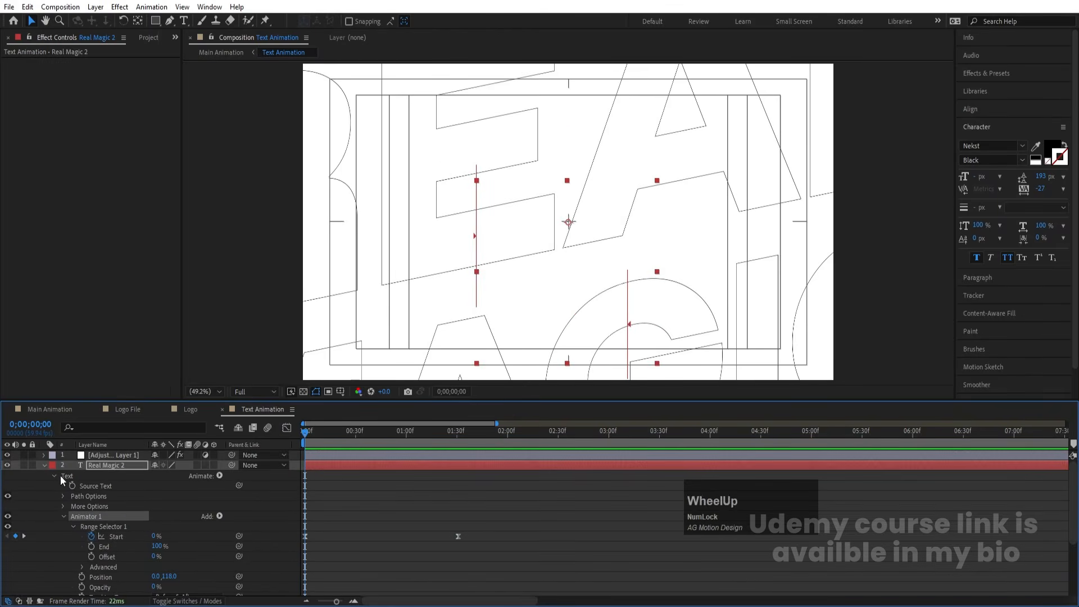
left_click(42, 464)
left_click(90, 476)
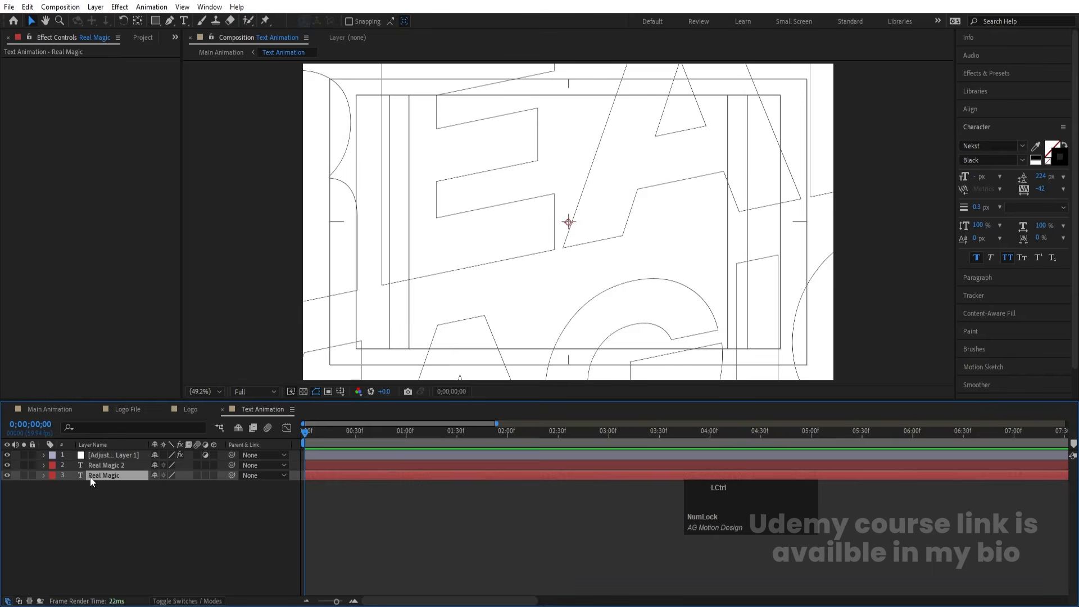
key("space")
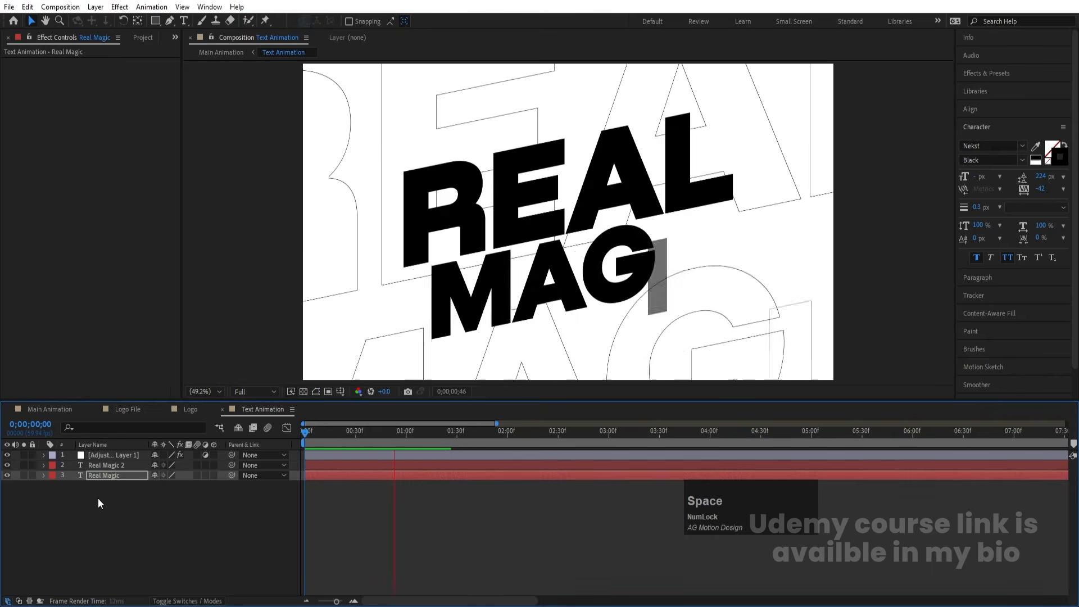
left_click(144, 528)
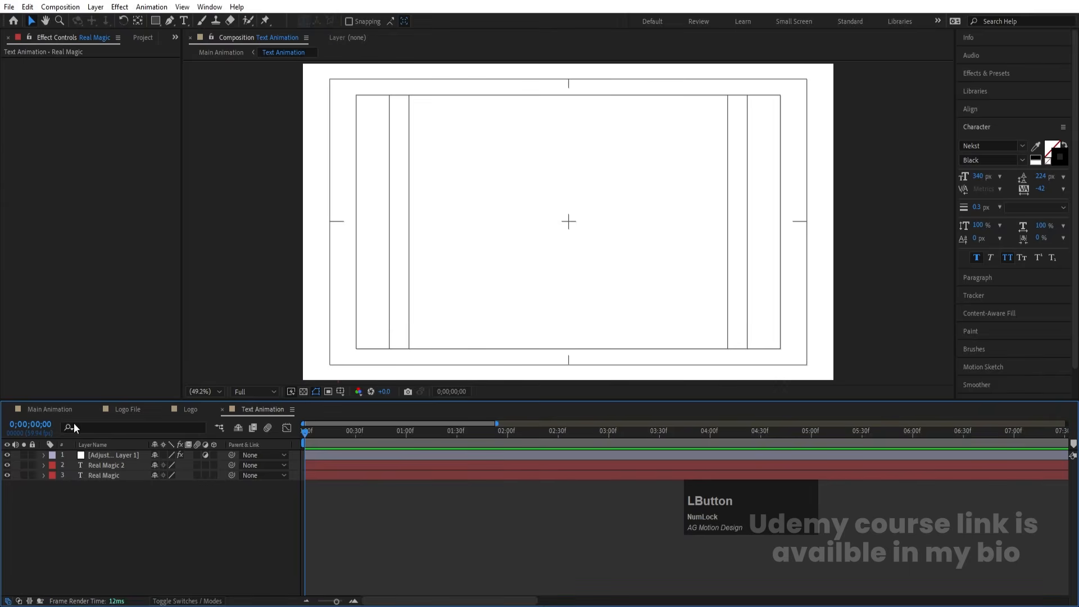
Switch to the Main Animation composition and preview the text animation there.
left_click(59, 409)
key("space")
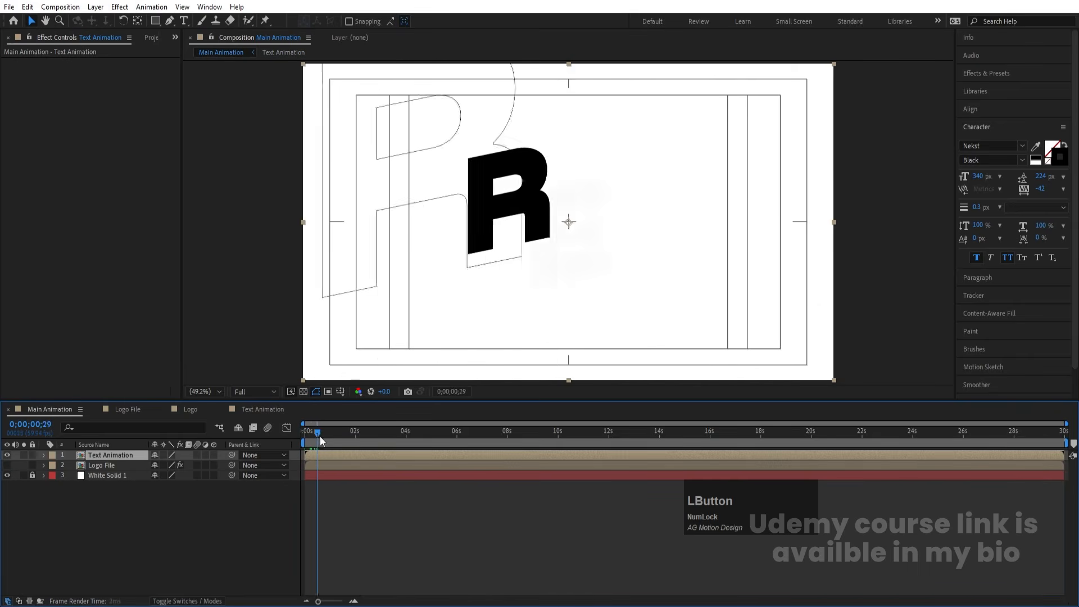
Show the Logo File layer and place it above the Text Animation layer.
left_click(7, 465)
left_click_drag(93, 466, 109, 451)
left_click(104, 465)
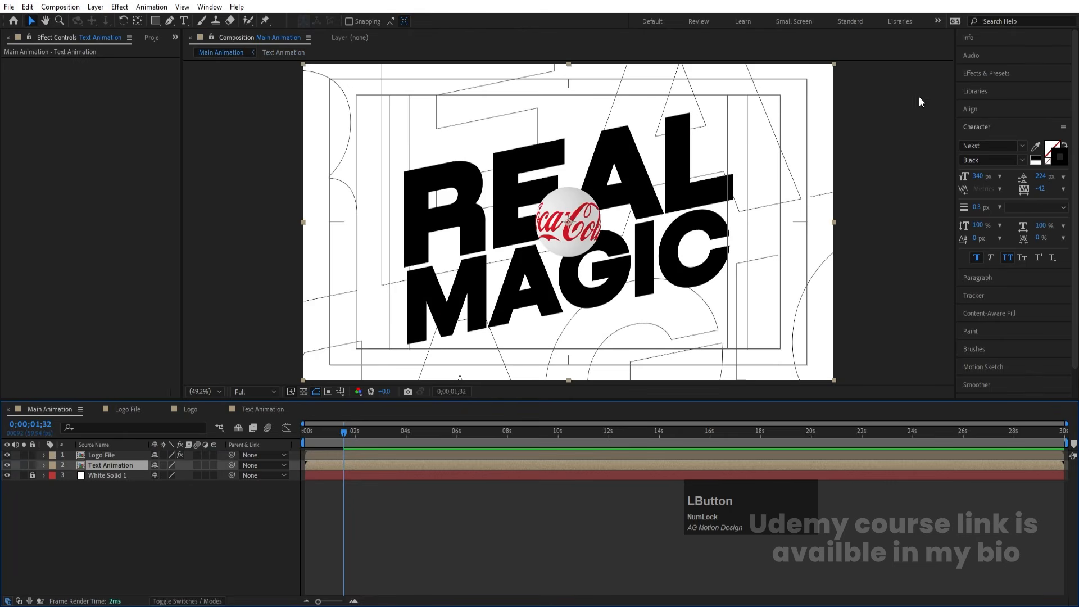
Find the Fill effect and apply it to the Text Animation layer.
left_click(976, 73)
left_click(997, 90)
key("ctrl+a")
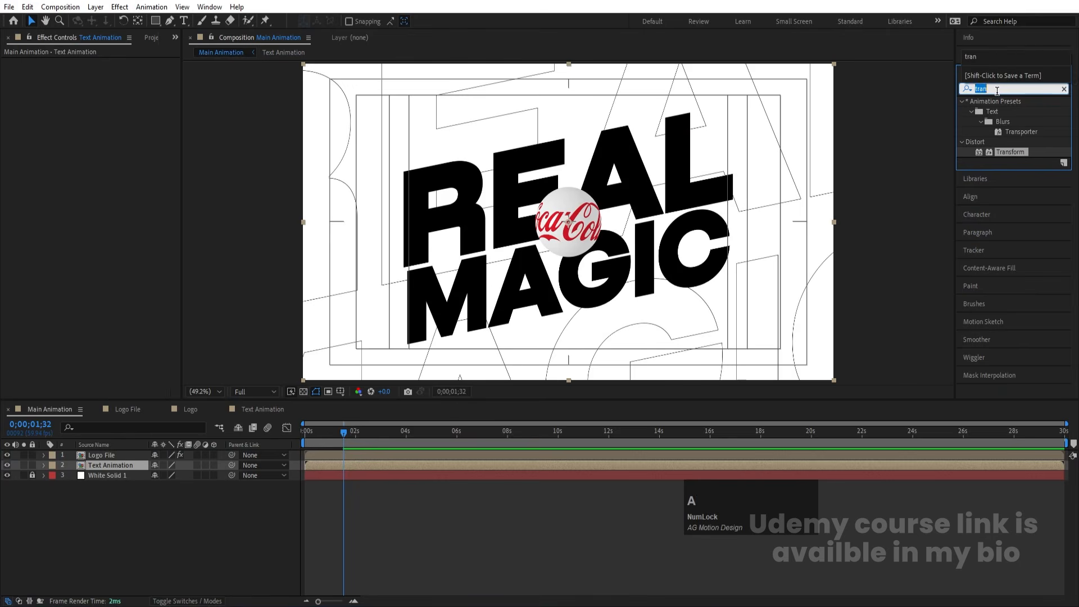
type("fill")
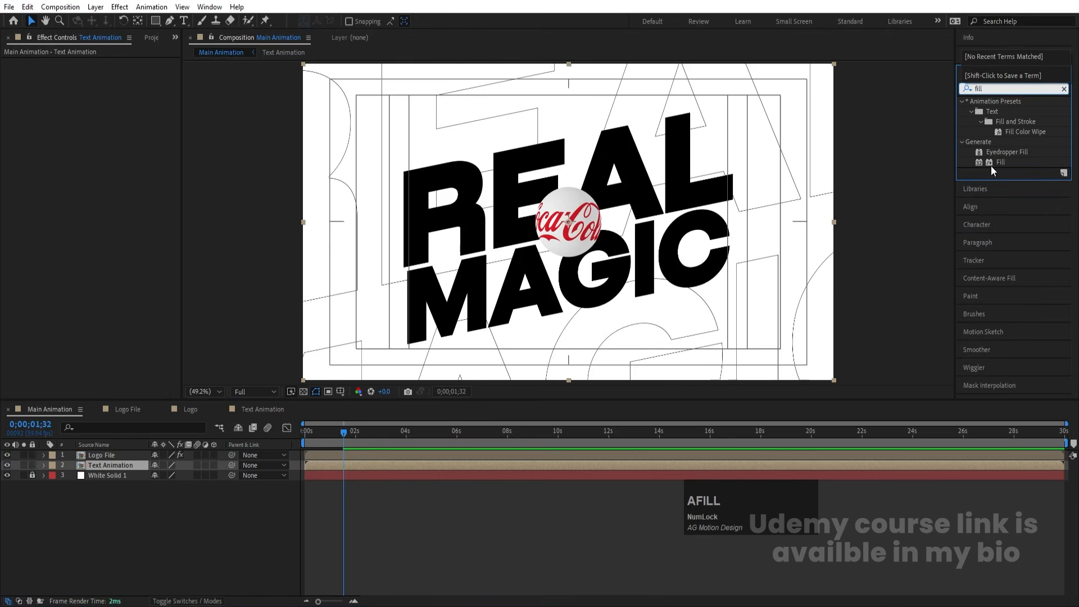
double_click(997, 163)
Sample the red of the Coca-Cola lettering on the ball as the Fill color and fit the composition view.
scroll(564, 227, "up", 7)
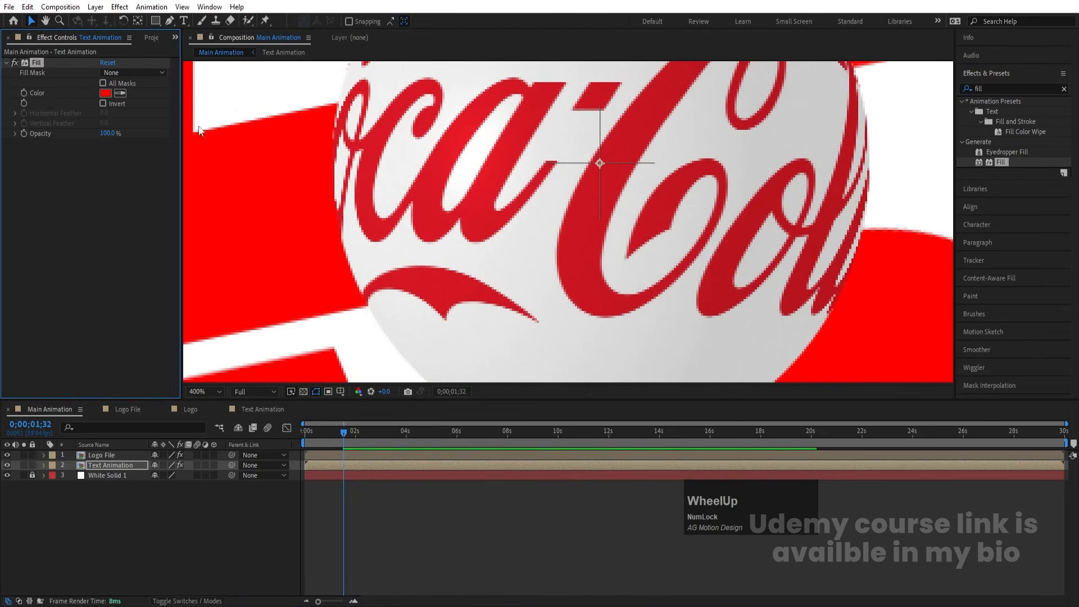
left_click(121, 93)
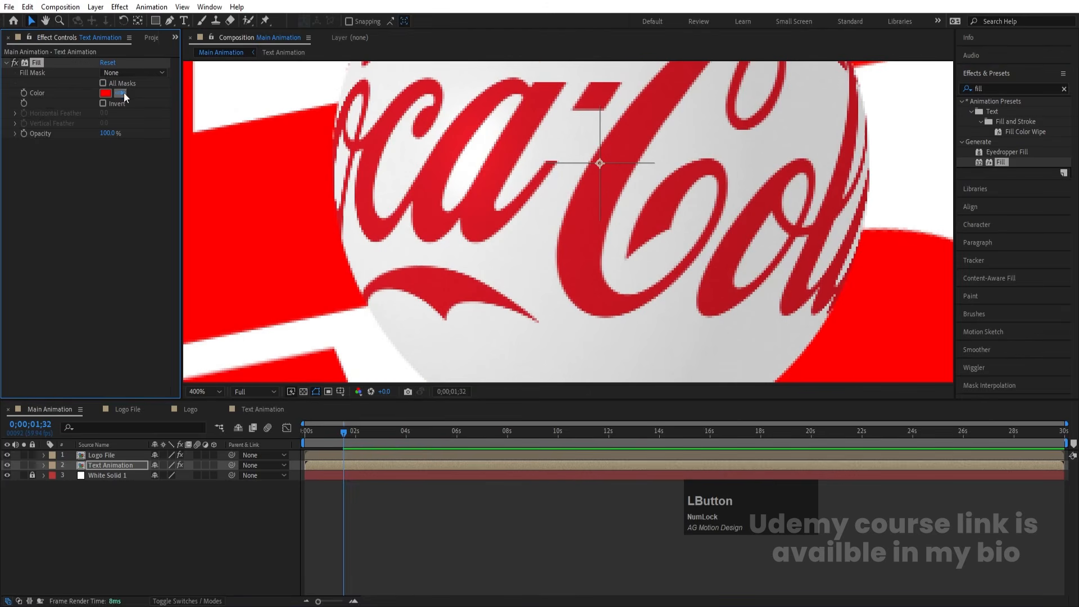
left_click(583, 214)
scroll(580, 217, "down", 7)
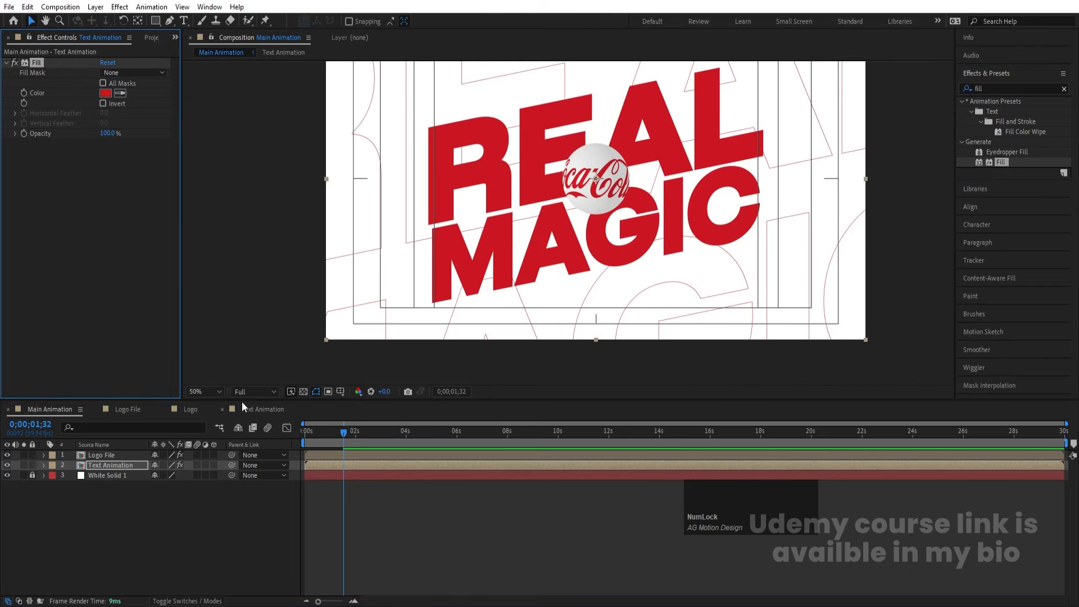
left_click(216, 392)
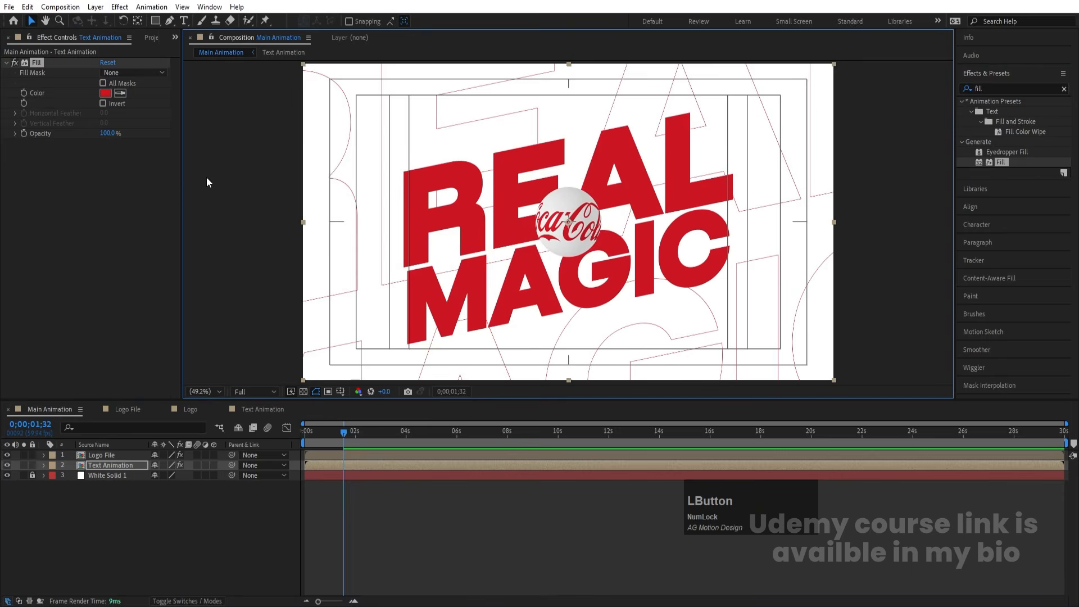
Set the CC Sphere radius of the Logo File layer to 163 and expand its Rotation properties.
left_click(102, 457)
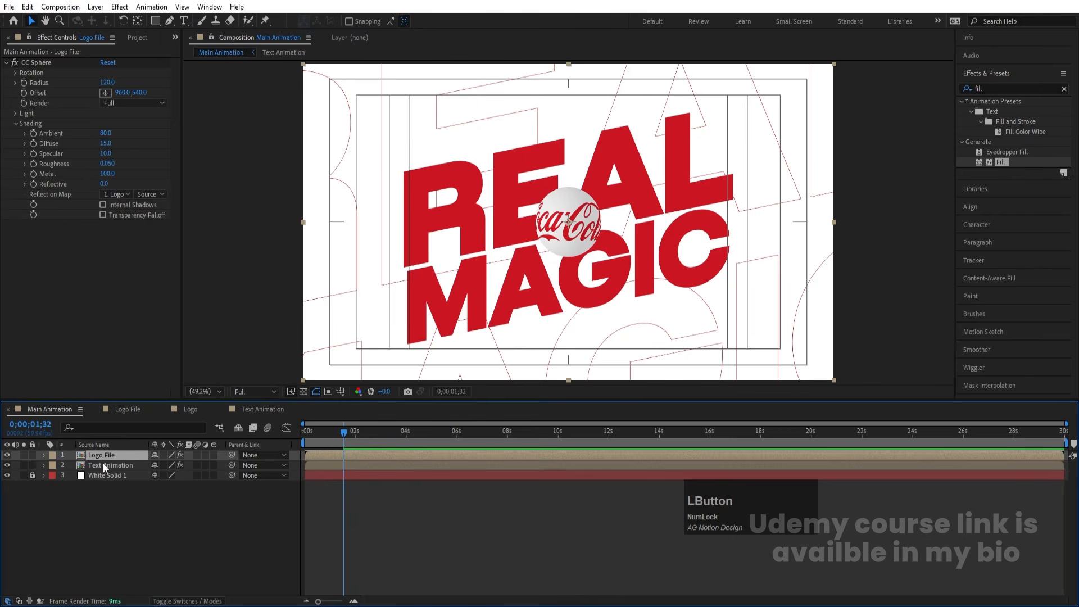
left_click_drag(112, 84, 137, 84)
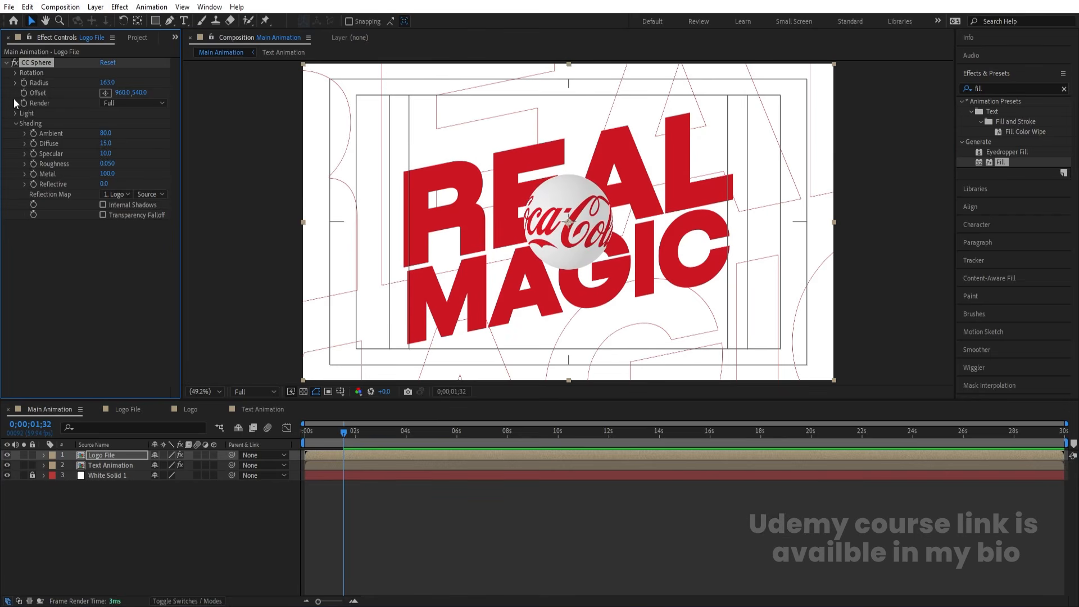
left_click(15, 73)
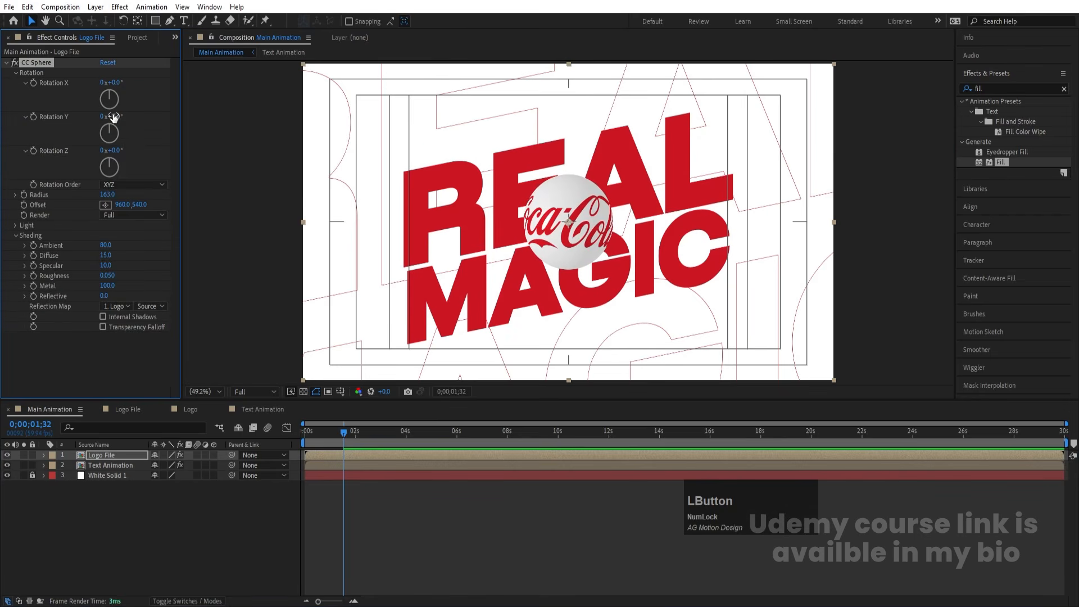
left_click_drag(114, 117, 140, 92)
key("ctrl+z")
key("ctrl+z")
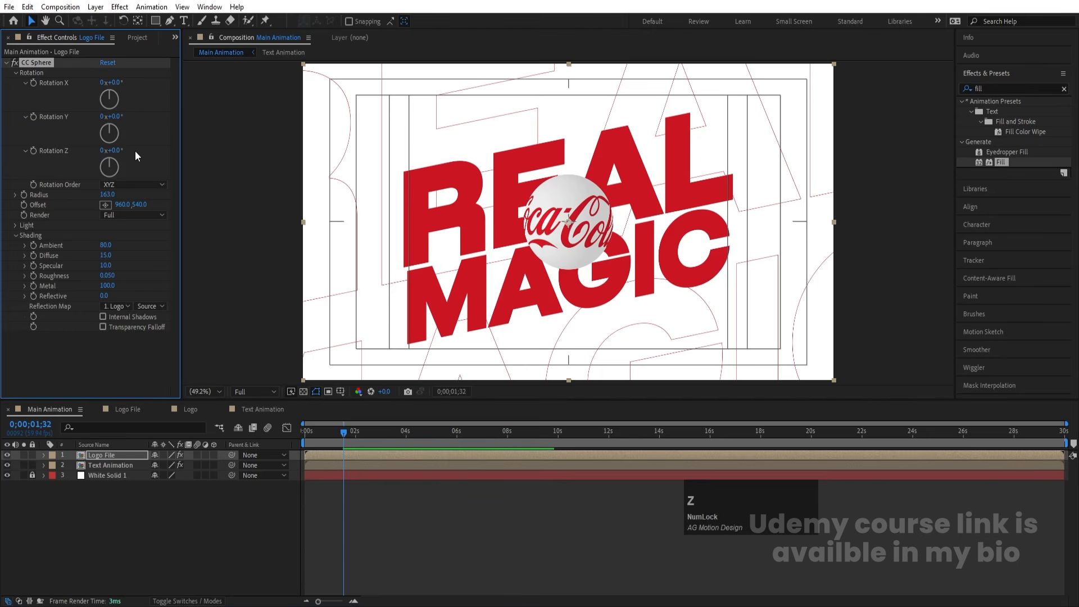
mouse_move(118, 116)
left_mouse_down()
mouse_move(157, 117)
mouse_move(138, 116)
left_mouse_up()
key("Num_Lock")
key("ctrl+z")
Turn on keyframing for the CC Sphere's Rotation X, Rotation Y and Offset, and reveal these properties in the timeline.
left_click(33, 116)
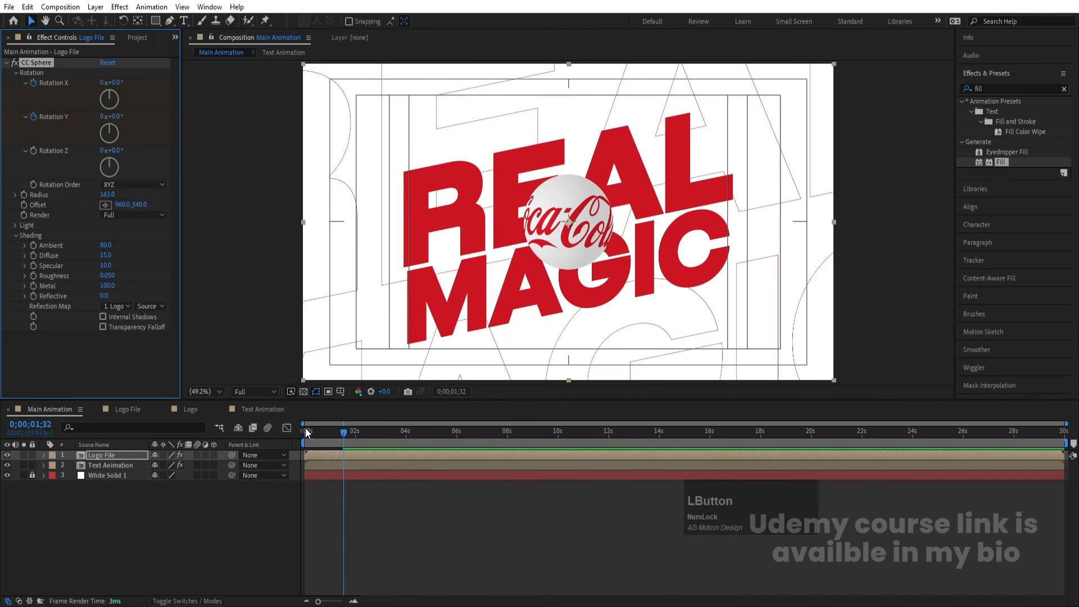
key("u")
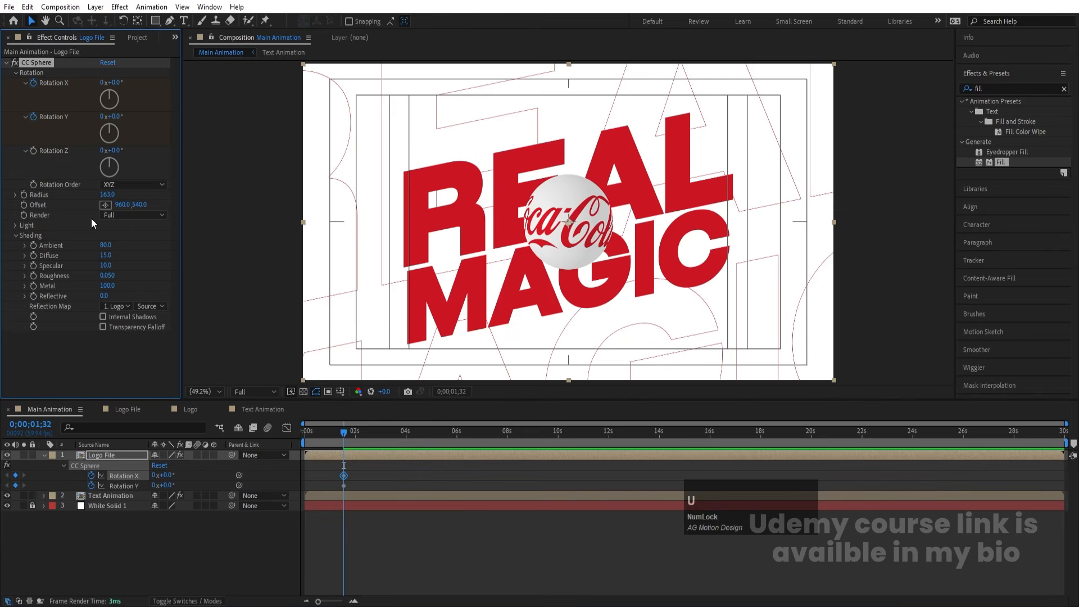
left_click(23, 205)
key("u")
key("u")
Move the Rotation X, Rotation Y and Offset keyframes to the start of the composition.
left_click_drag(322, 431, 302, 431)
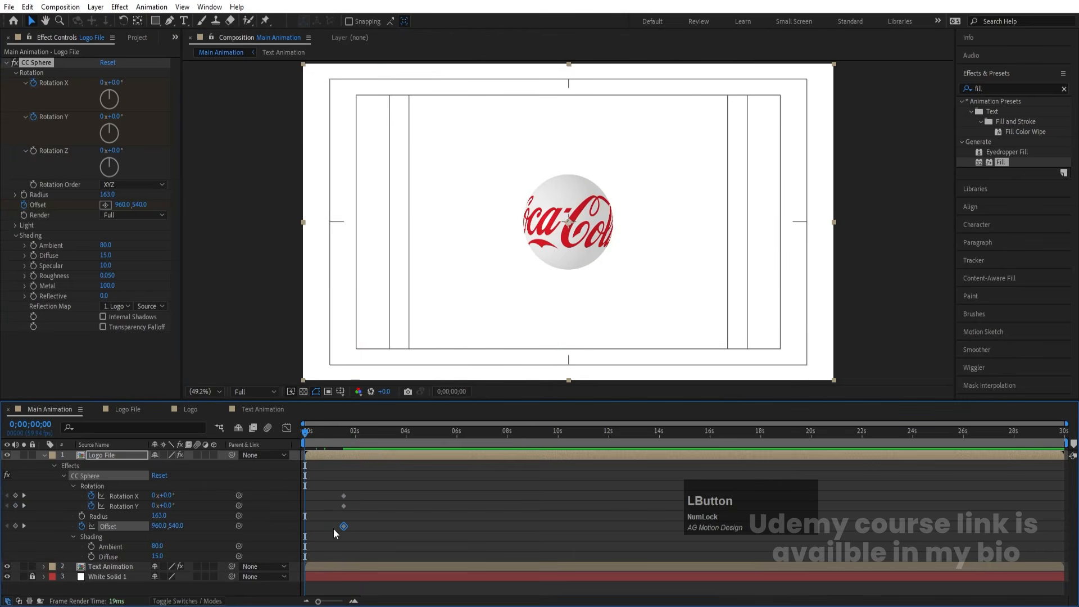
left_click_drag(325, 489, 355, 535)
left_click_drag(342, 499, 309, 500)
key("equal")
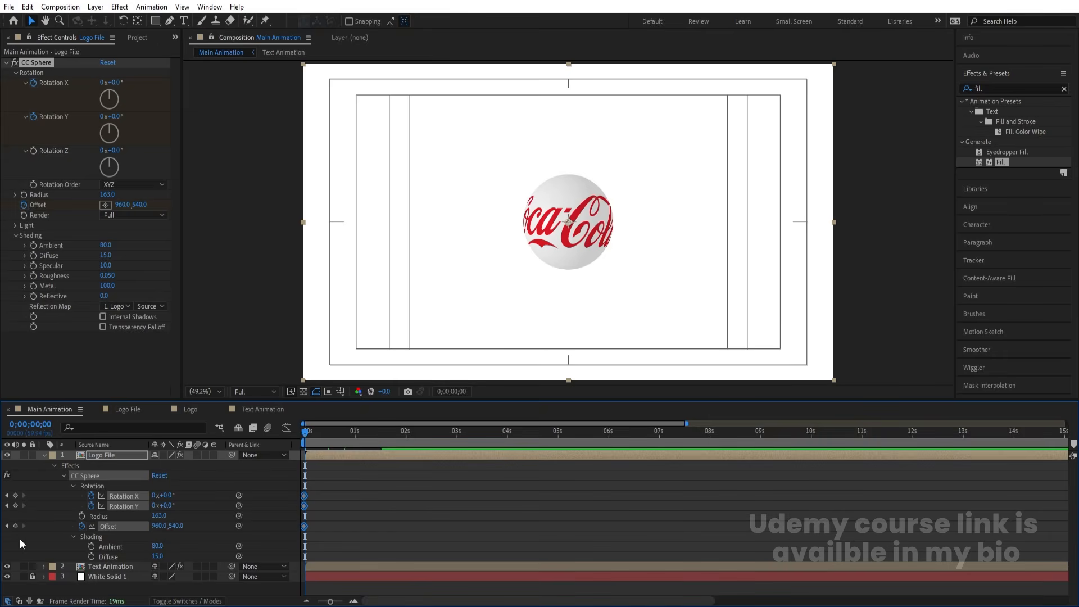
Hide the Text Animation layer and set the Logo File's CC Sphere Offset to 960, 1254 at the first frame.
left_click(7, 567)
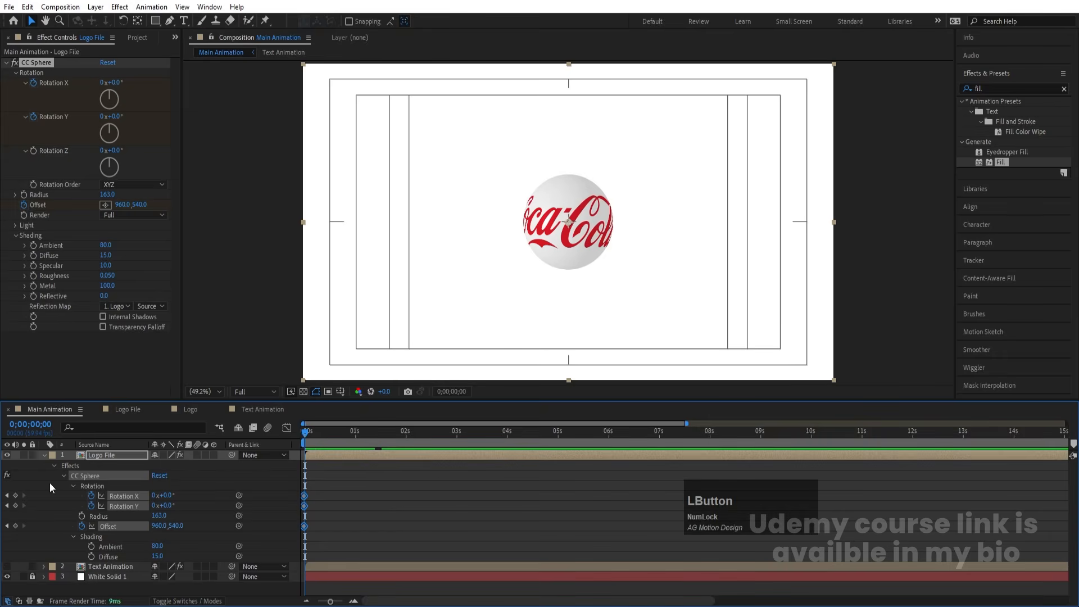
left_click(45, 453)
left_click(97, 454)
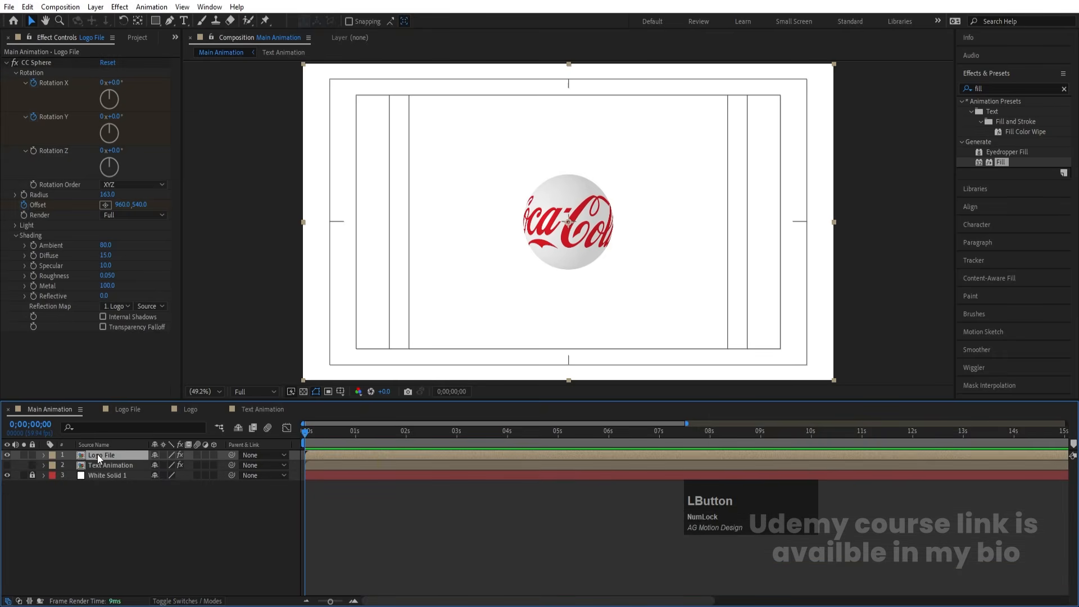
key("u")
left_click(213, 476)
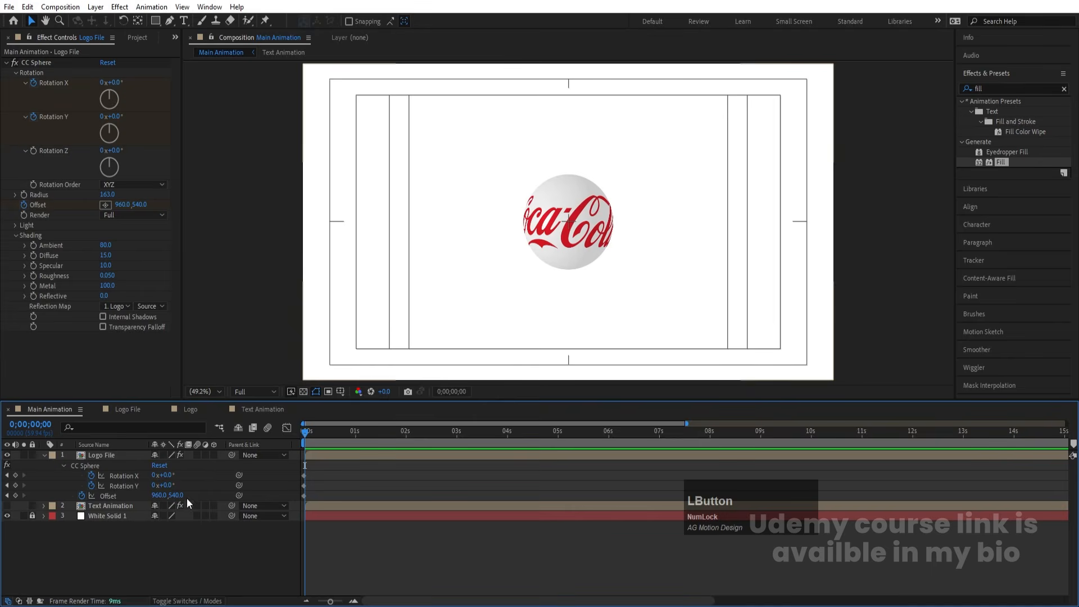
left_click_drag(171, 495, 617, 456)
left_click(604, 454)
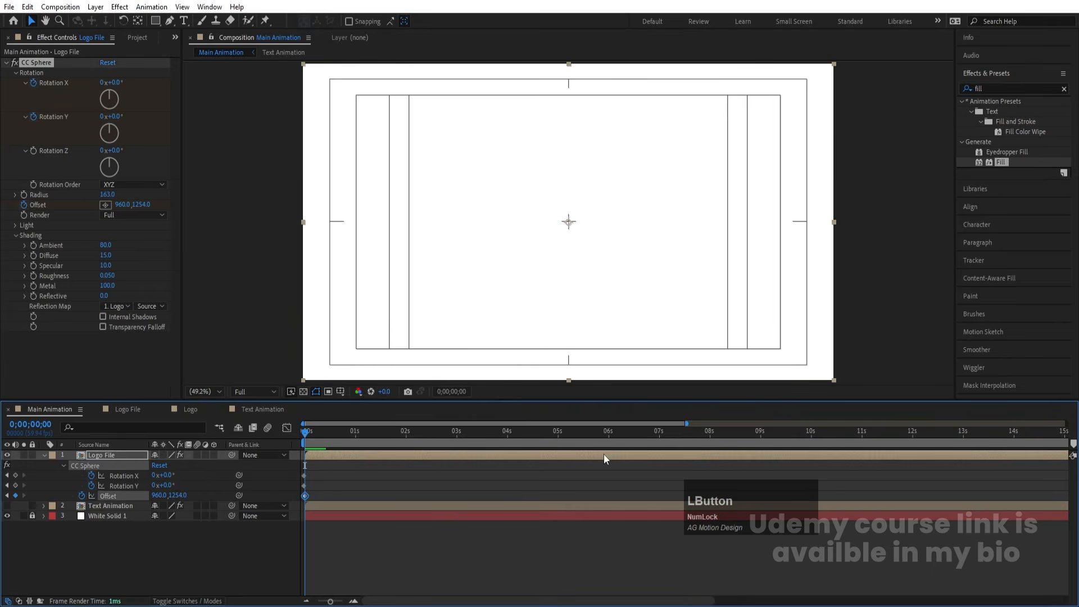
Set the CC Sphere Offset to 960, 209 at 0;00;00;59 so the ball rises near the frame's upper edge.
left_click(355, 430)
type("0")
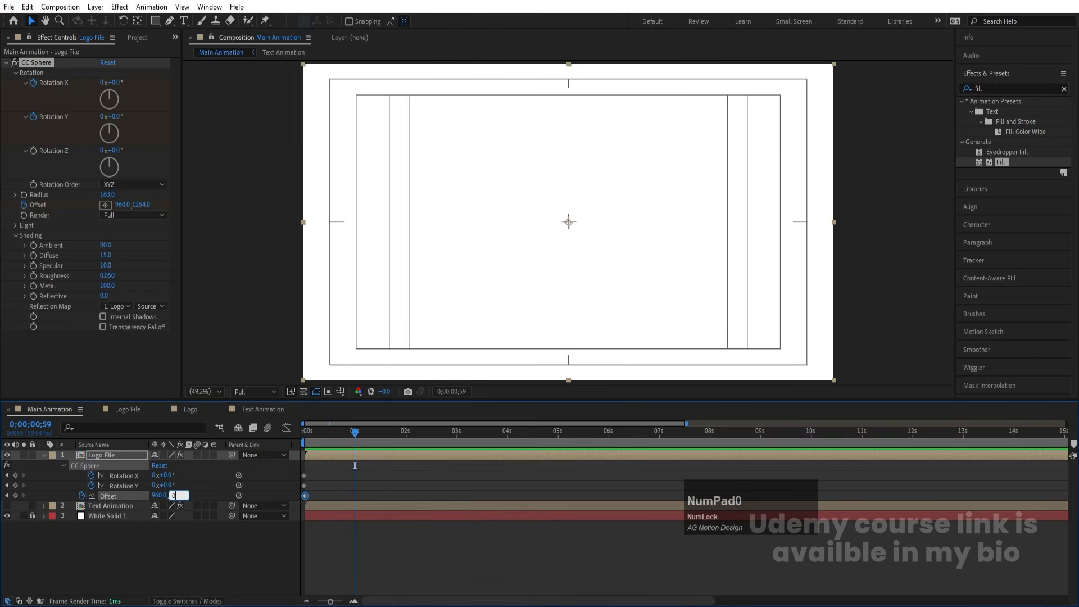
key("Return")
left_click_drag(170, 497, 319, 464)
key("=")
Set the CC Sphere Offset to 960, 827 at 0;00;01;50 and preview the ball's movement.
left_click_drag(385, 436, 441, 436)
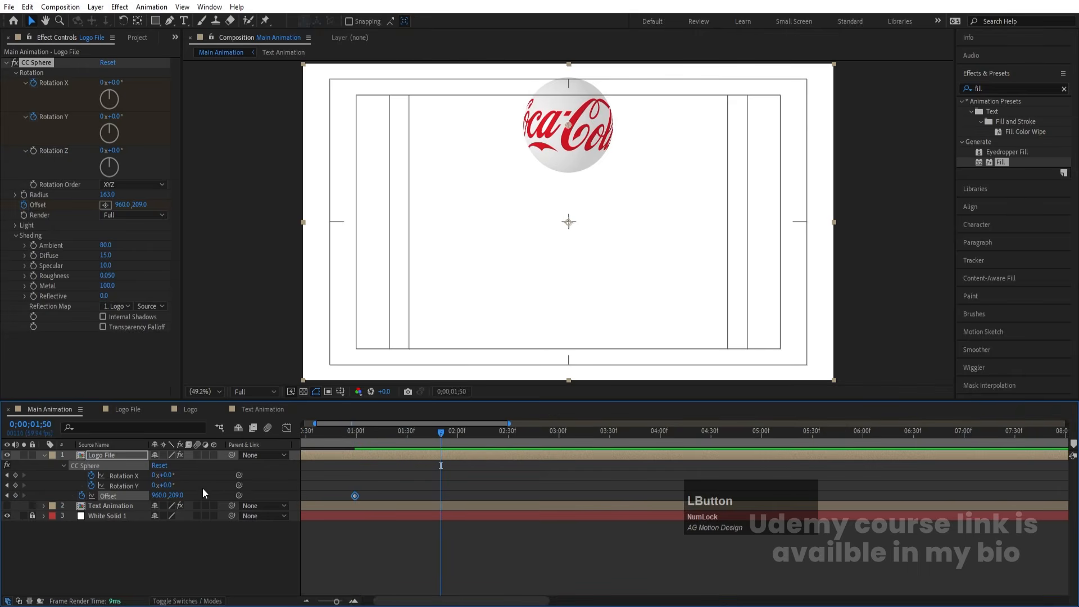
left_click_drag(175, 495, 462, 497)
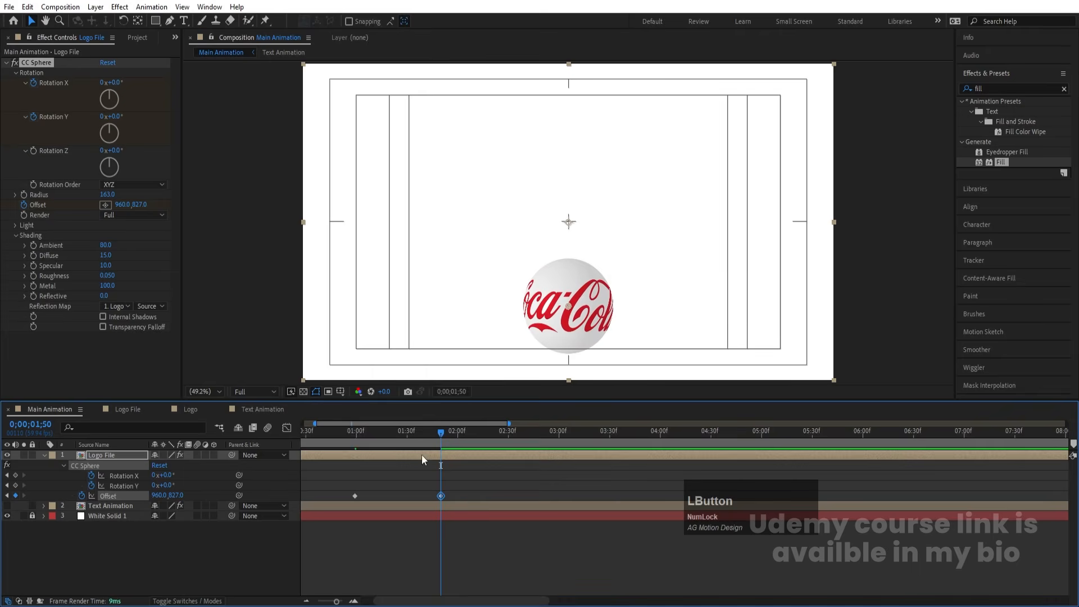
left_click_drag(394, 436, 217, 463)
key("space")
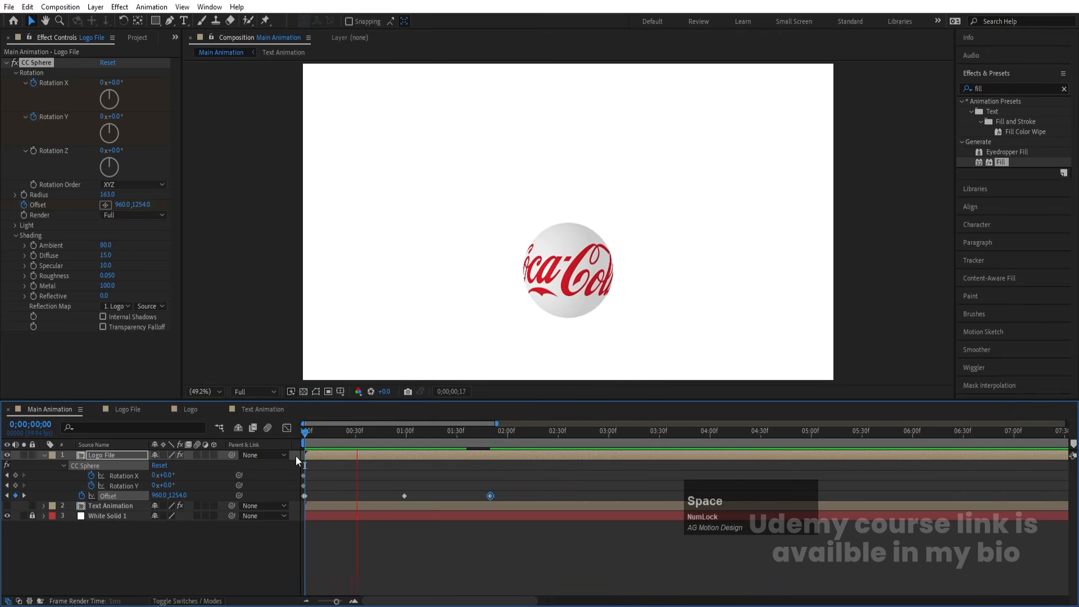
key("space")
Delete the stray Offset keyframe before the start and align the Rotation X and Rotation Y keyframes to the first frame.
left_click_drag(327, 432, 255, 446)
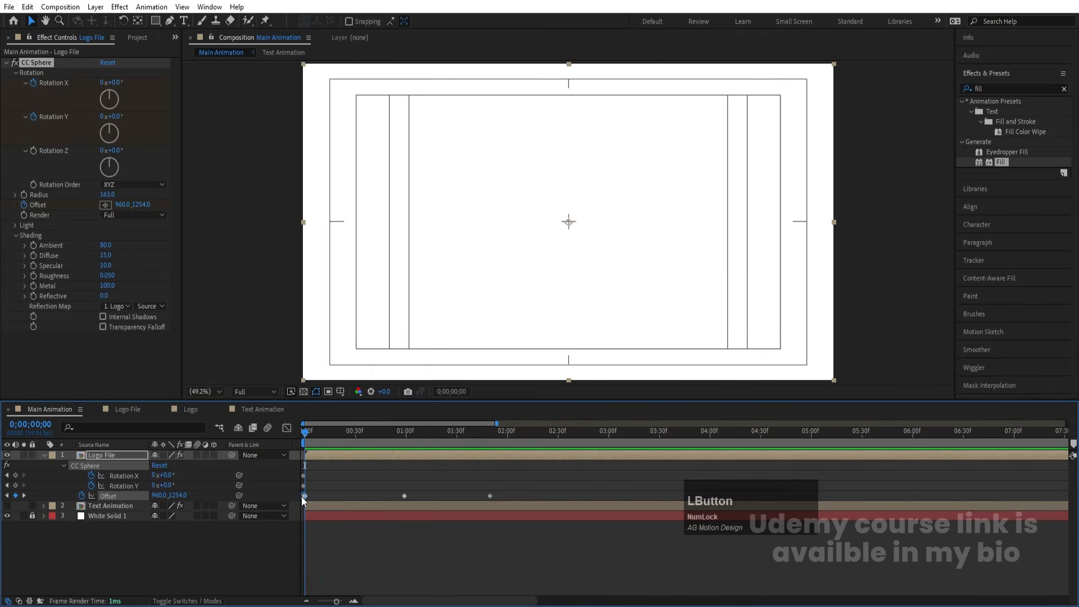
key("Delete")
left_click_drag(309, 491, 306, 476)
key("=")
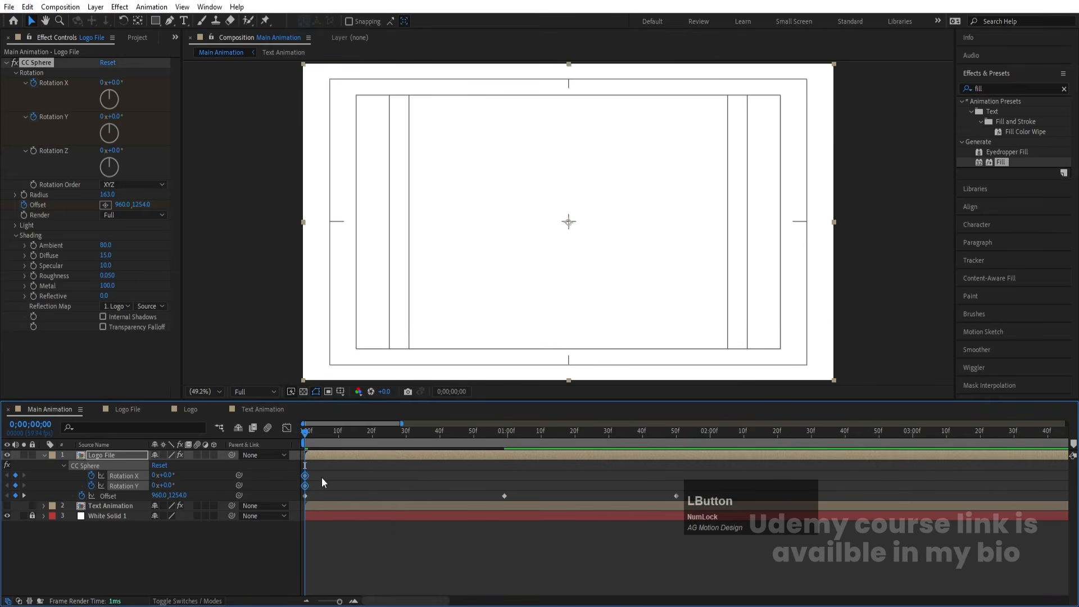
left_click(323, 477)
key("minus")
At 0;00;01;50, set Rotation Y to 1 full revolution and Rotation X to 2 revolutions, and preview the spin.
left_click_drag(359, 442, 378, 444)
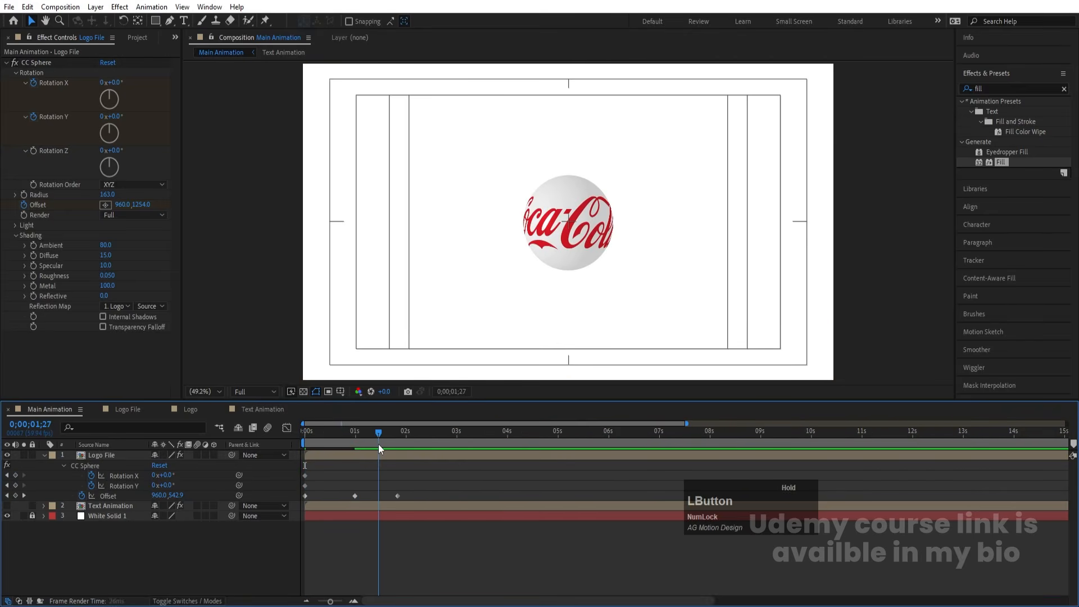
key("k")
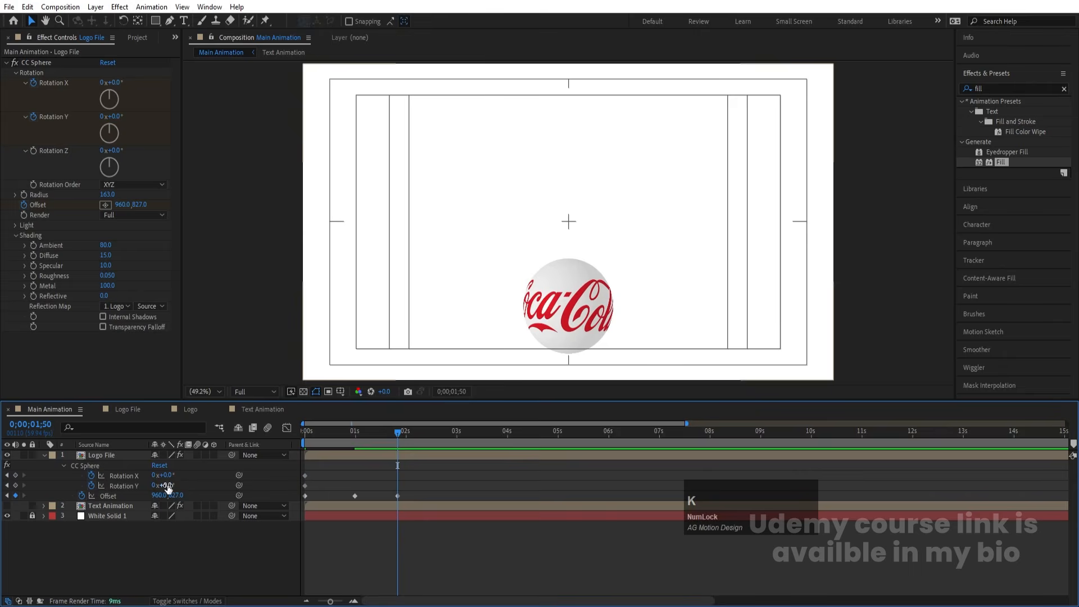
mouse_move(167, 485)
left_mouse_down()
mouse_move(194, 484)
mouse_move(176, 484)
left_mouse_up()
key("ctrl+z")
left_click(157, 484)
type("1")
key("Return")
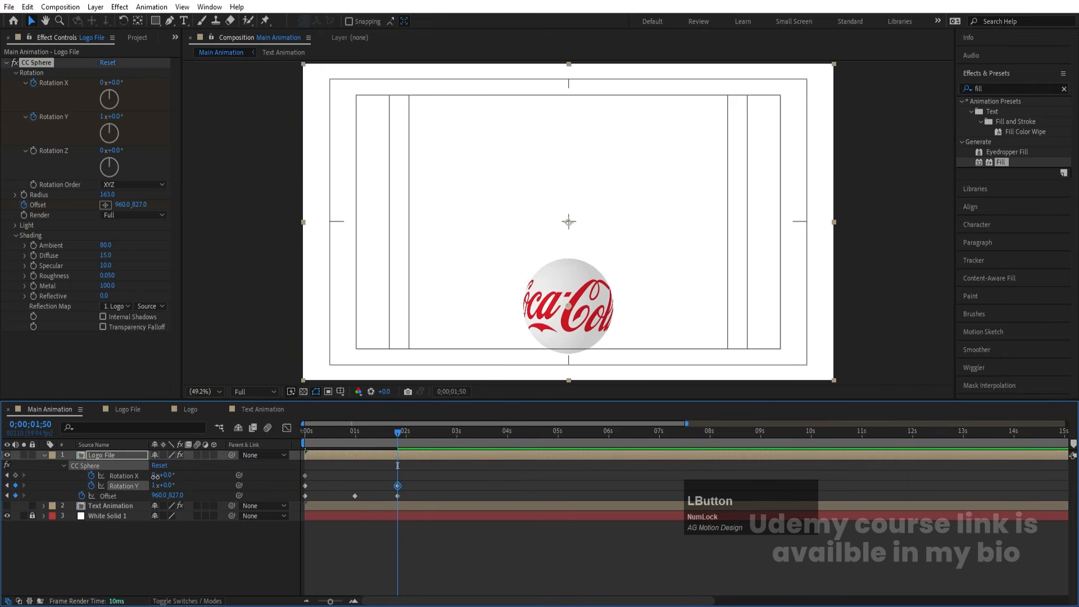
key("Return")
left_click_drag(319, 434, 288, 432)
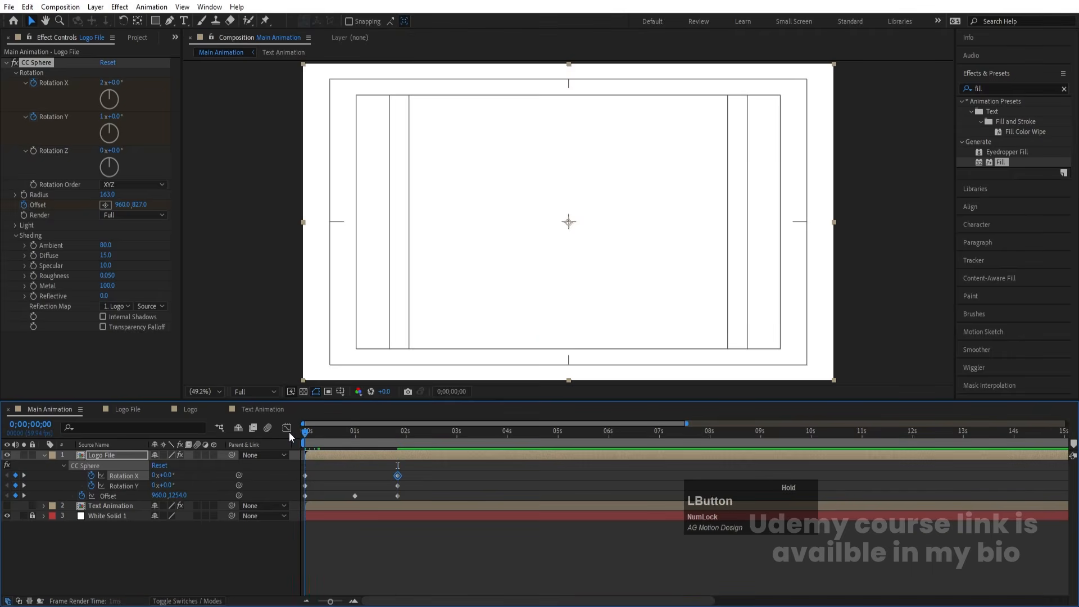
key("space")
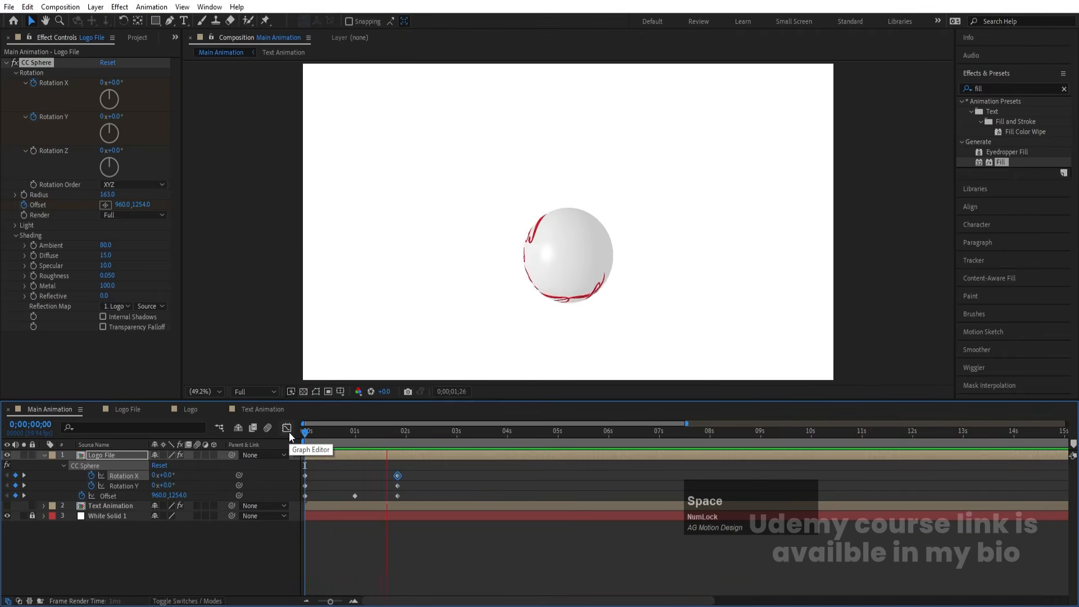
key("space")
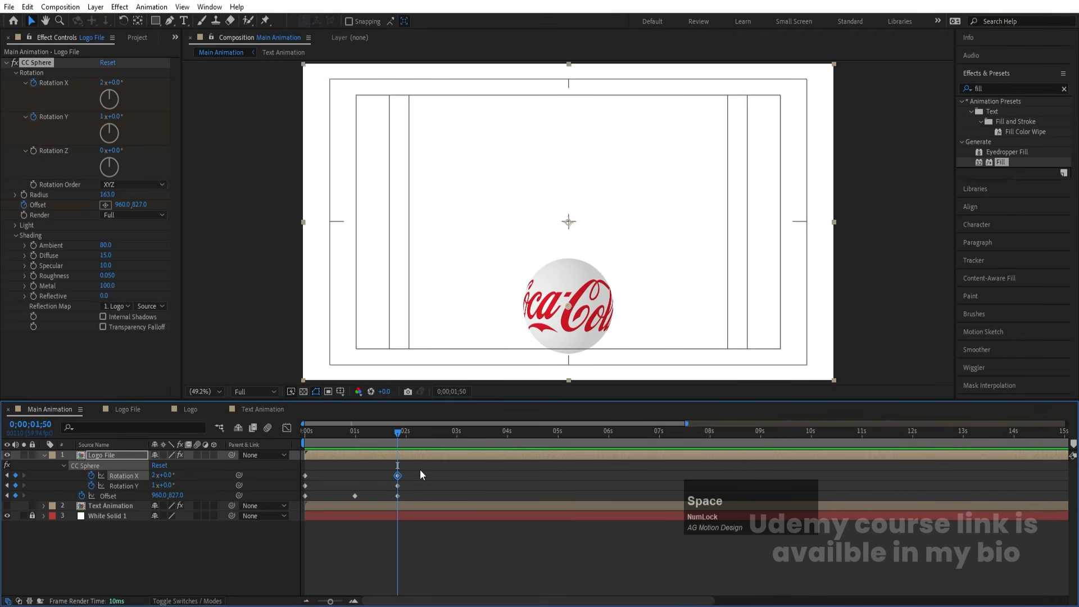
Delete all Rotation Y keyframes, reset Rotation Y to 0°, and preview the ball spinning on Rotation X only.
left_click(421, 469)
key("j")
left_click(124, 487)
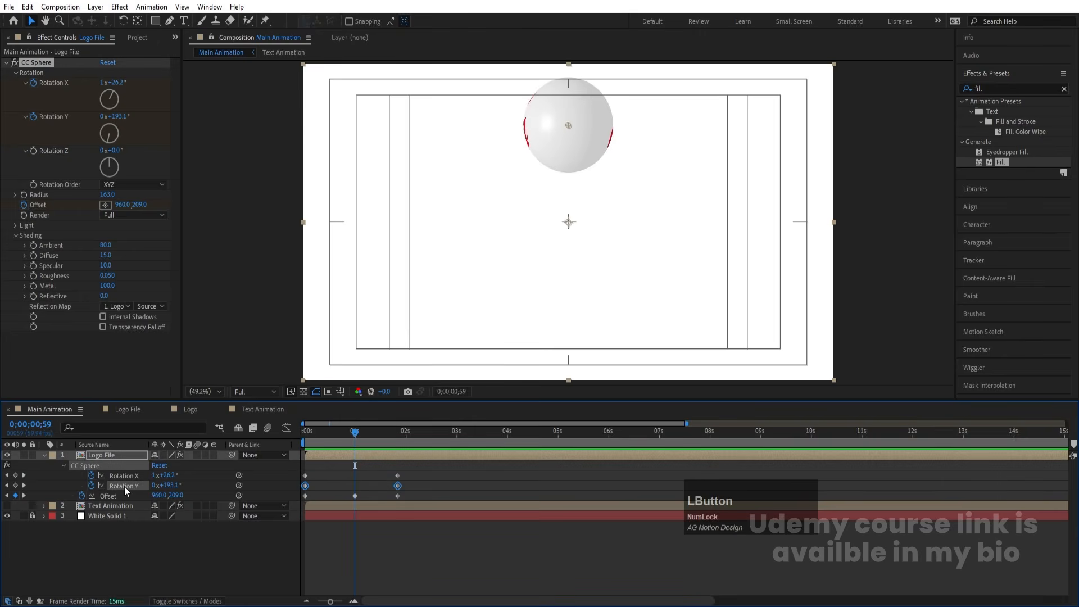
key("Delete")
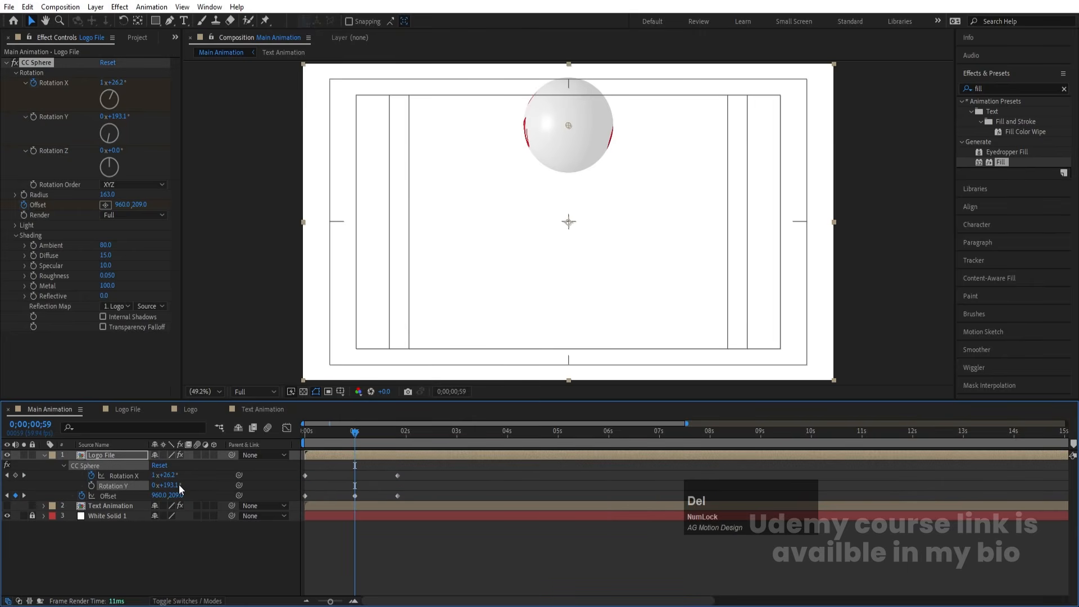
type("0")
left_click(203, 482)
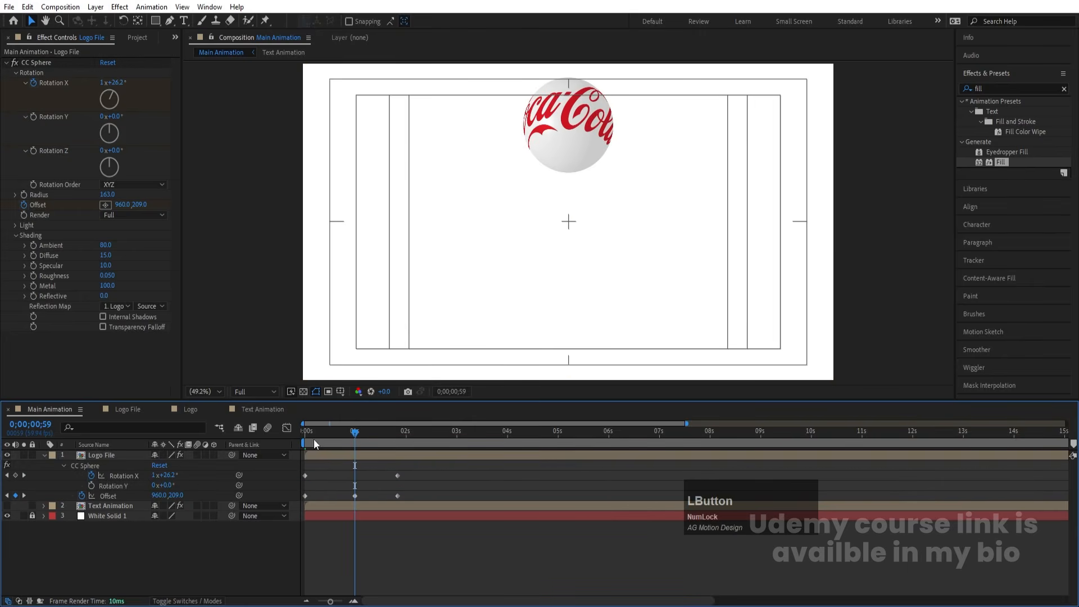
left_click_drag(349, 430, 280, 429)
key("space")
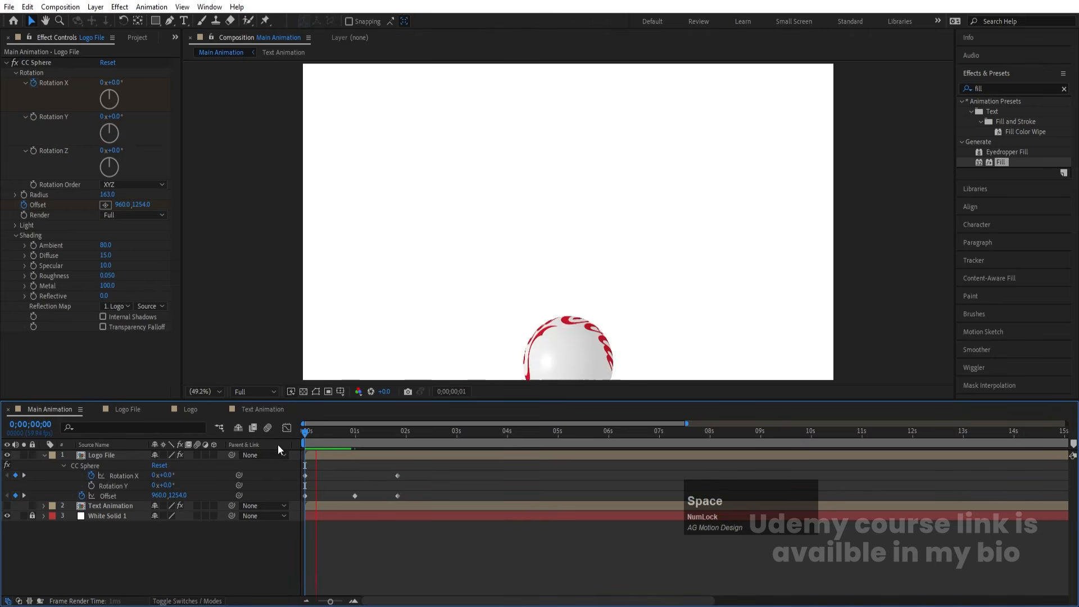
Review the ball's spin, return to 0;00;01;50, and try a Rotation Y of 30°, undoing the change.
key("space")
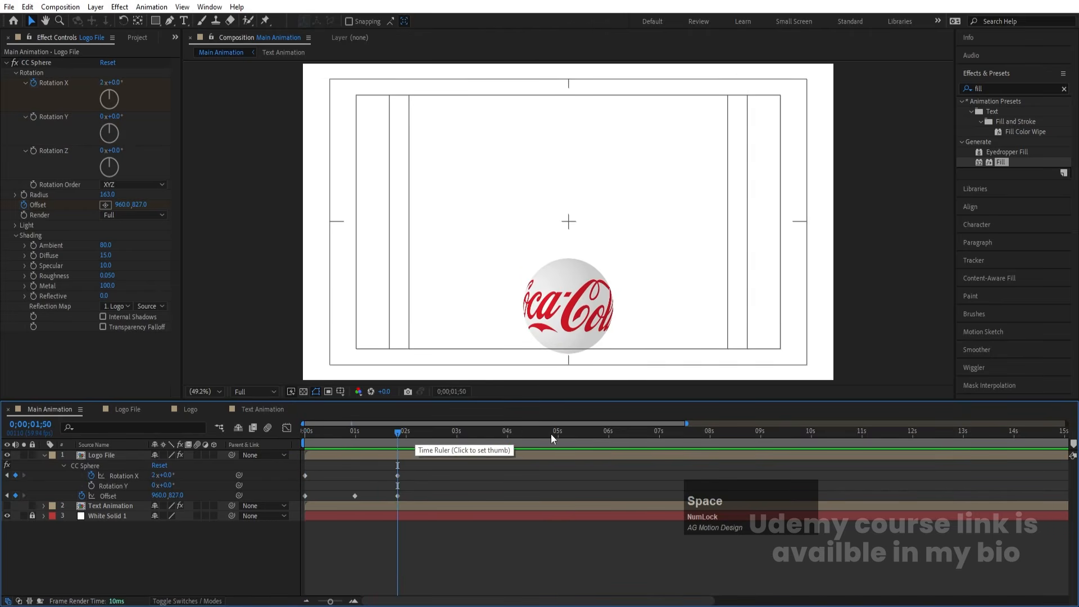
left_click_drag(413, 436, 335, 452)
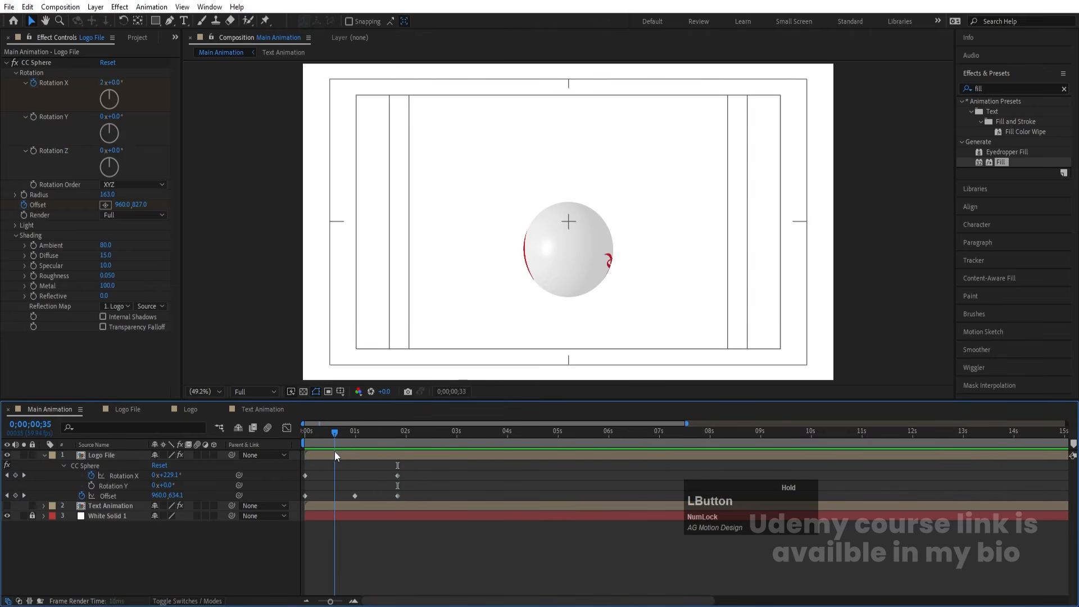
key("k")
key("k")
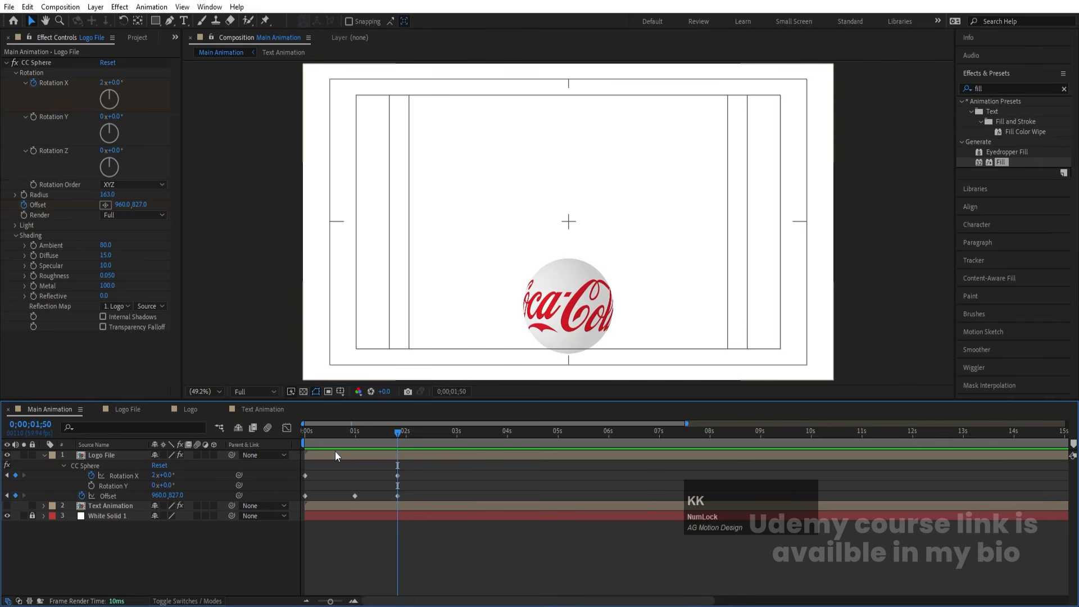
left_click_drag(164, 485, 186, 486)
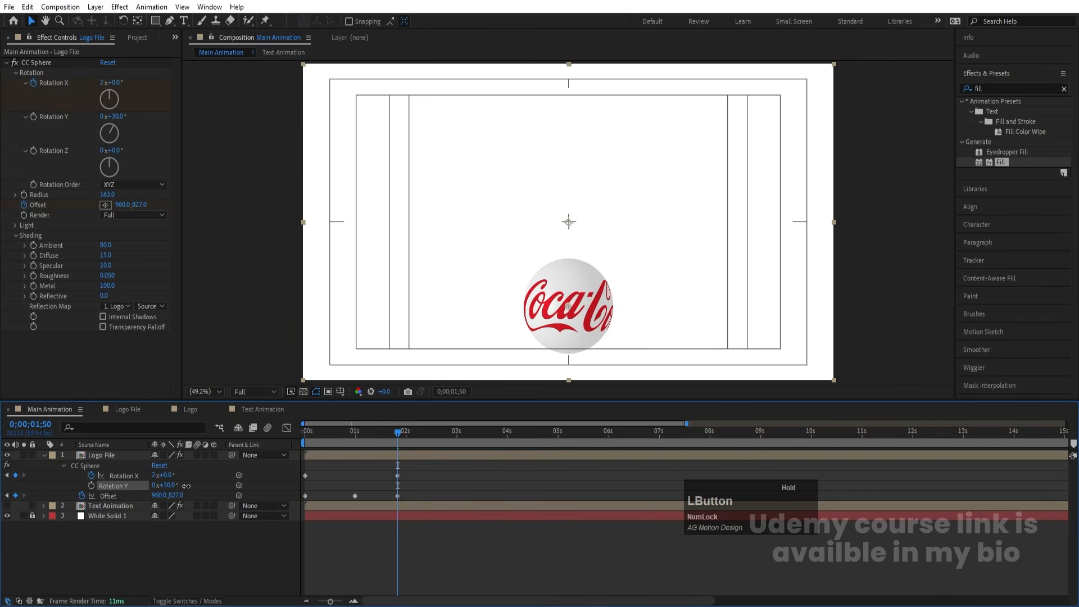
key("ctrl+z")
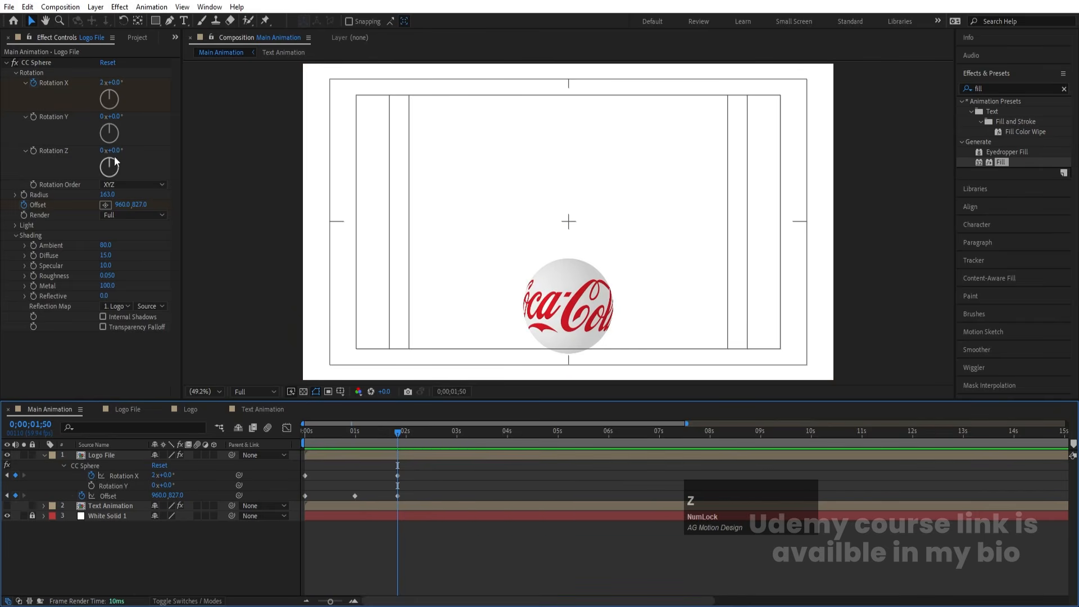
Try a CC Sphere Rotation Z of 90°, preview the ball's spin from the first frame, and undo the change.
left_click_drag(115, 162, 137, 167)
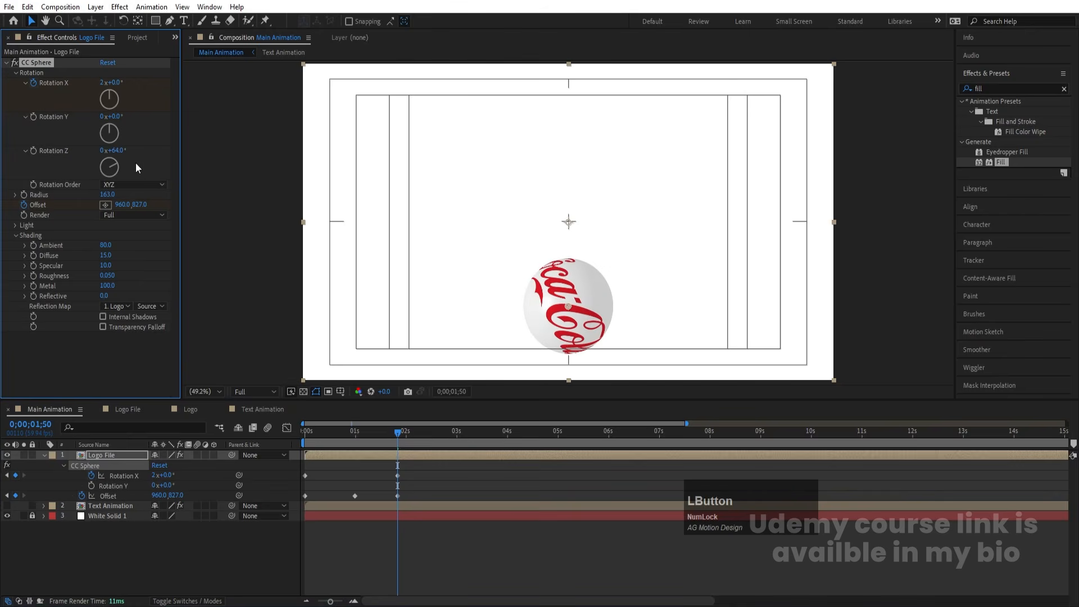
type("90")
key("Return")
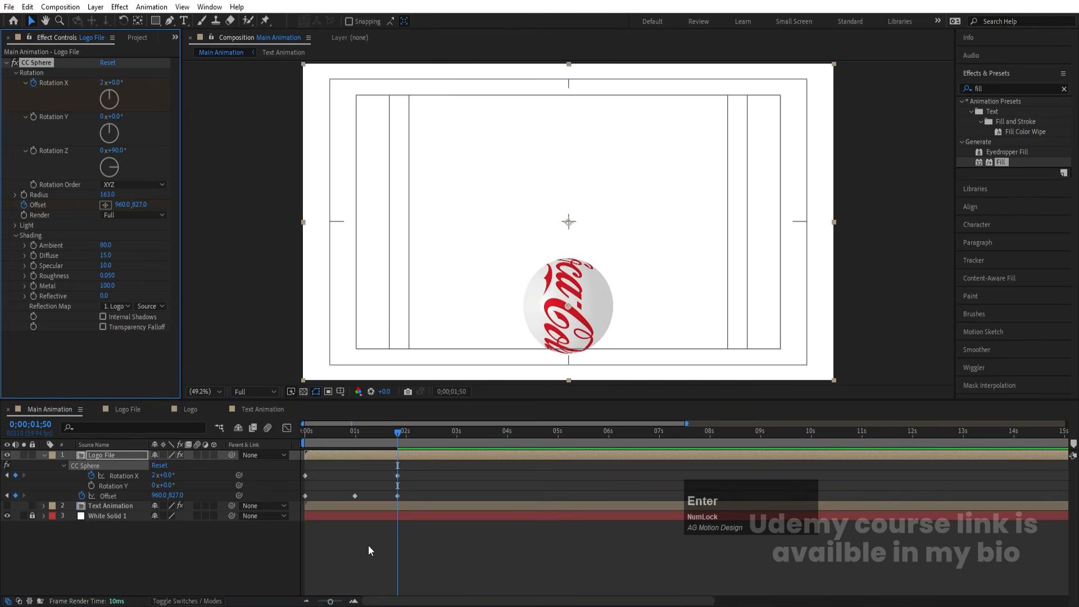
left_click_drag(365, 431, 257, 443)
key("space")
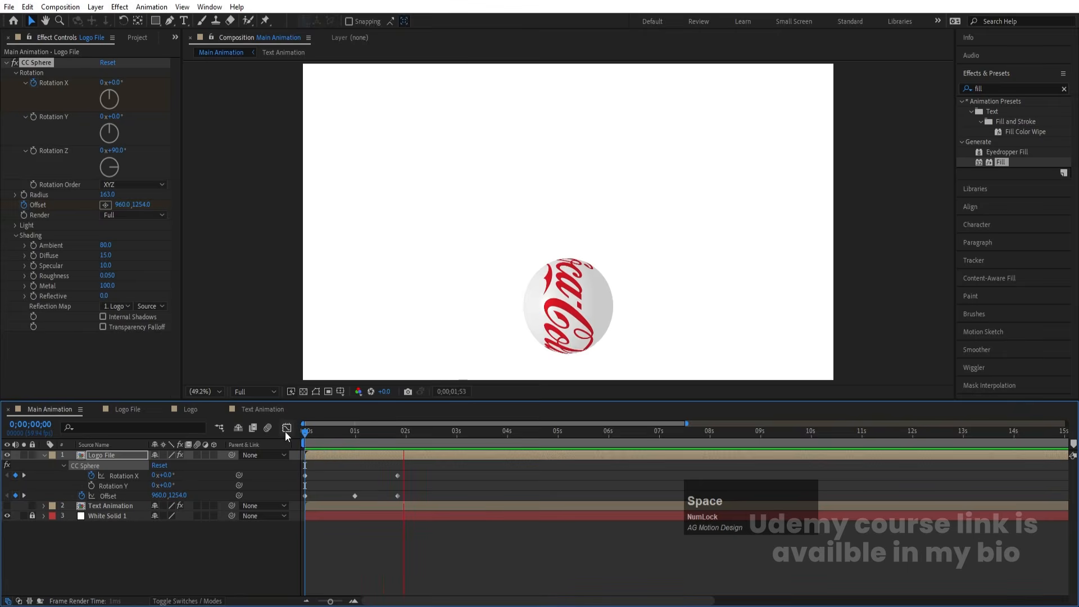
key("space")
key("ctrl+z")
key("ctrl+z")
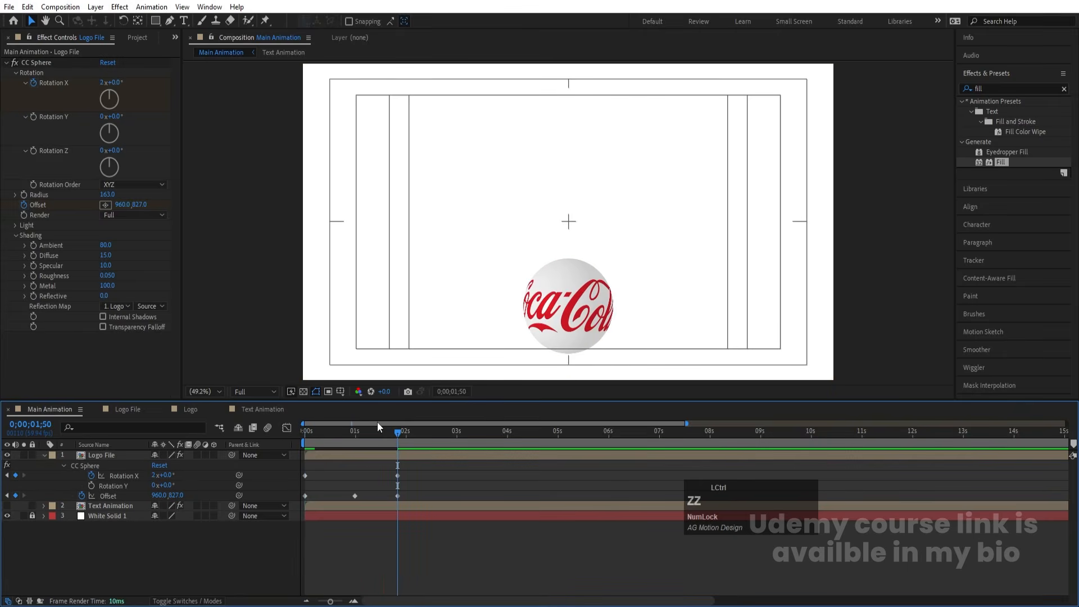
Try tilting the CC Sphere with a Rotation Z of 31°, preview the animation, and undo the tilt.
left_click_drag(117, 154, 134, 155)
left_click_drag(397, 433, 274, 438)
key("space")
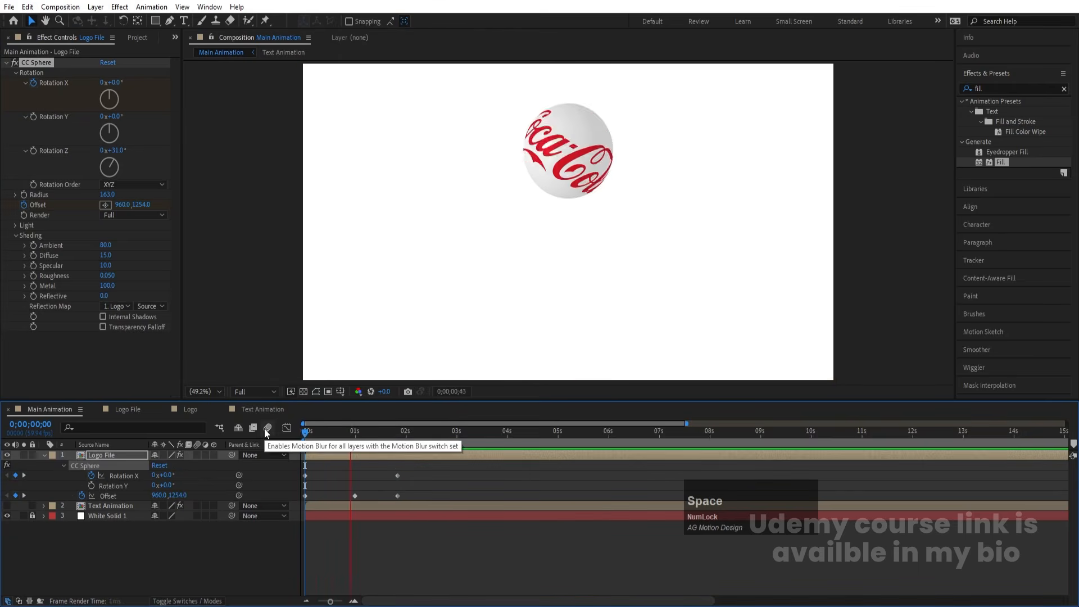
key("space")
key("ctrl+z")
Apply Easy Ease to all three Offset keyframes and lengthen the middle keyframe's influence handles in the speed graph.
left_click_drag(373, 442, 319, 436)
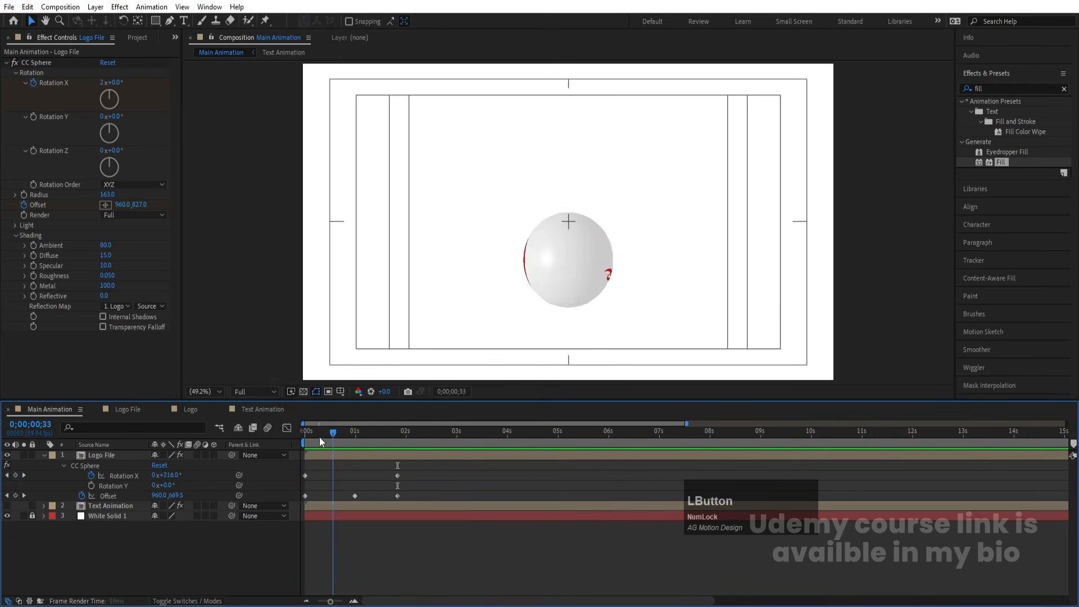
key("space")
key("space")
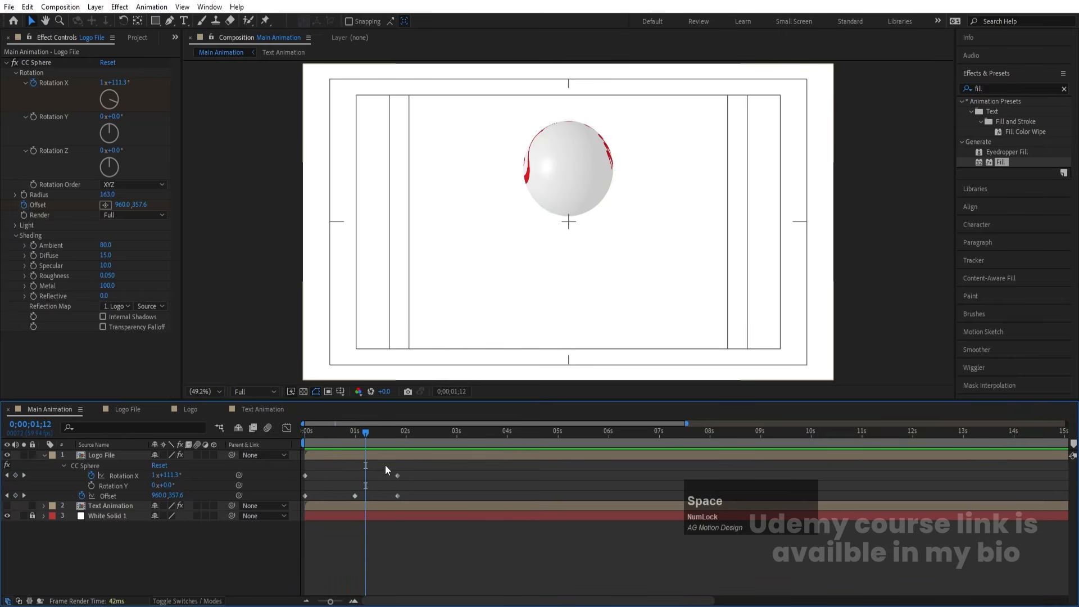
key("k")
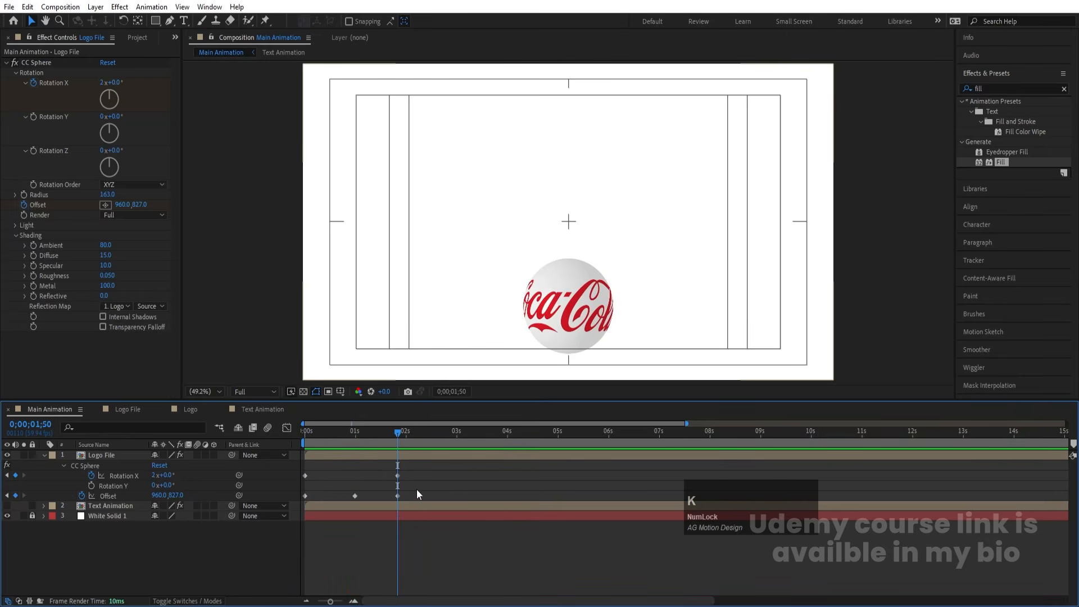
left_click_drag(416, 490, 274, 510)
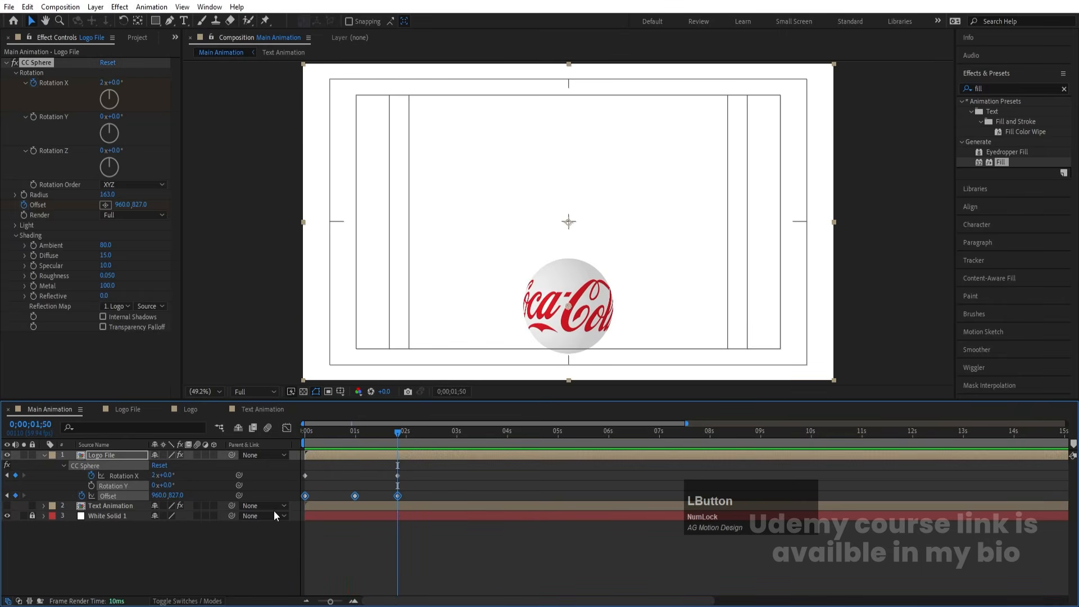
key("F9")
left_click(286, 428)
left_click_drag(340, 545, 376, 568)
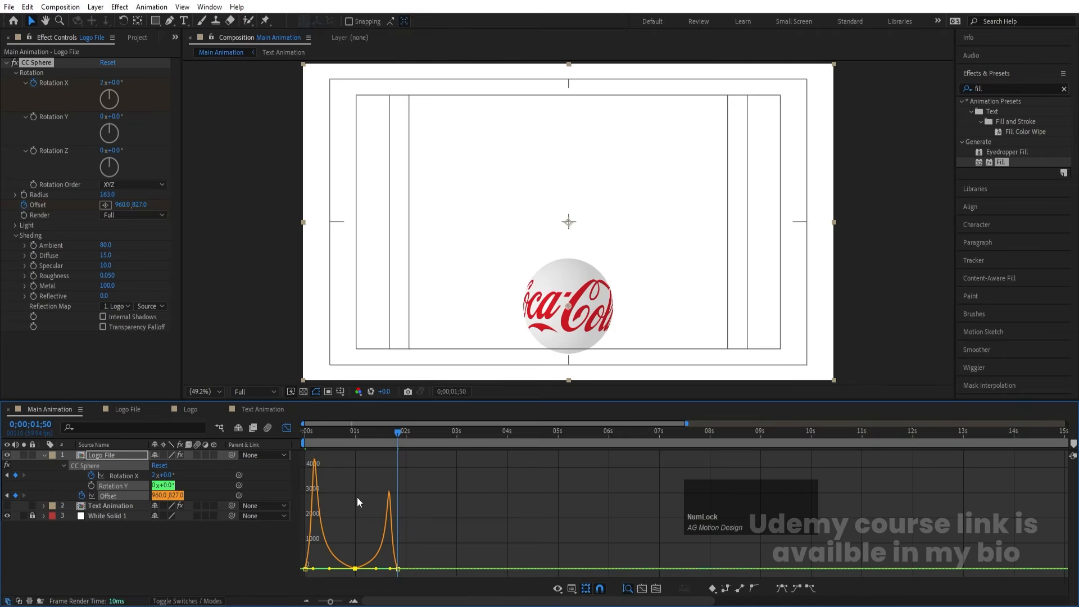
Shorten the outer influence handles of the first and last Offset keyframes in the speed graph, and preview the bounce.
left_click_drag(340, 431, 206, 450)
key("equal")
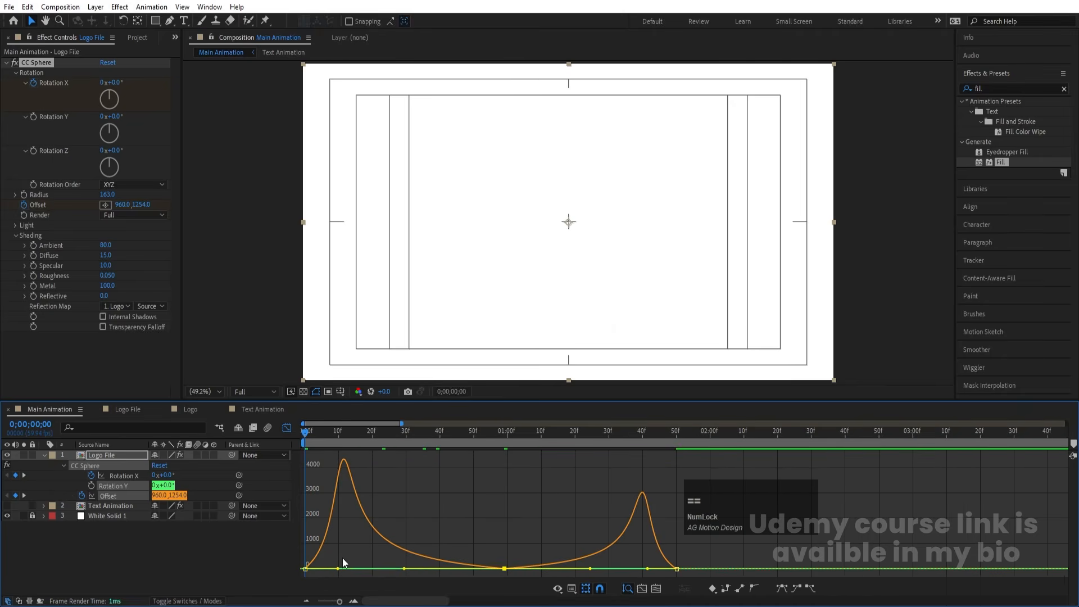
left_click_drag(337, 569, 318, 569)
left_click_drag(728, 554, 669, 573)
key("space")
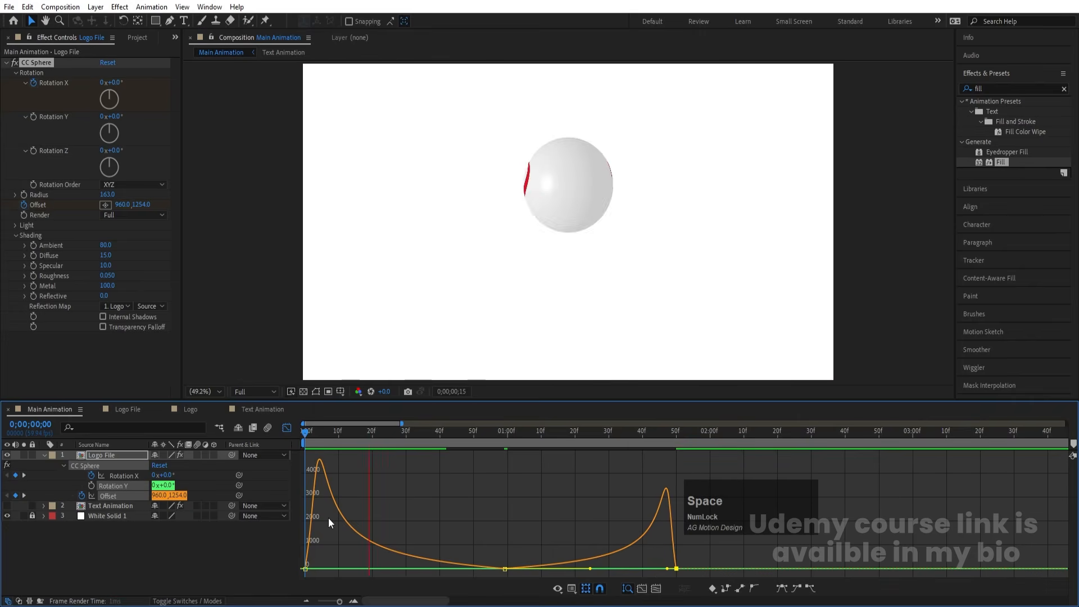
key("space")
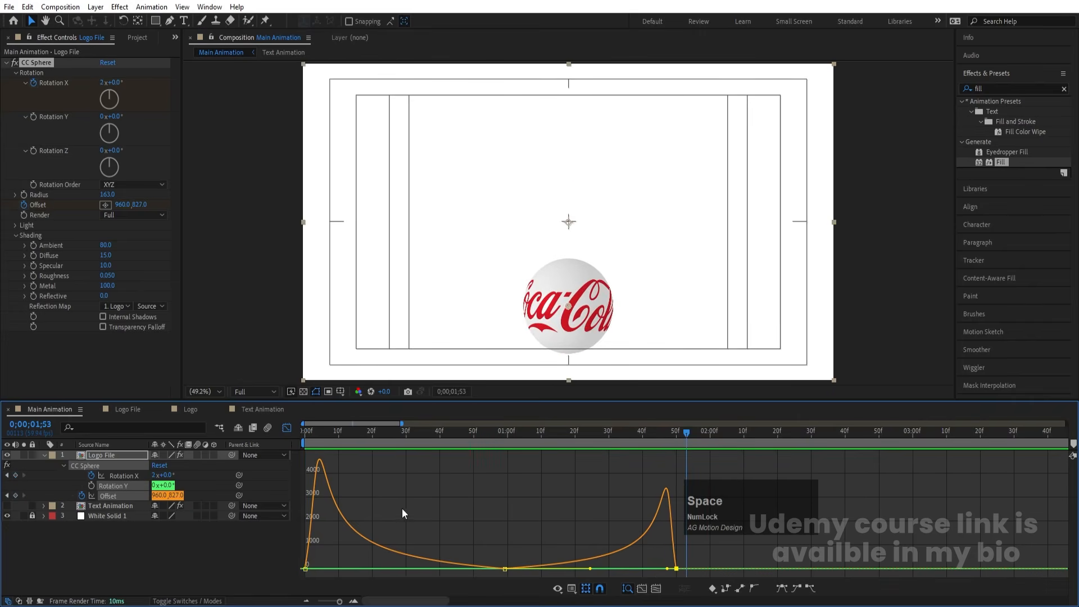
left_click(284, 427)
left_click_drag(528, 441, 484, 450)
key("space")
key("space")
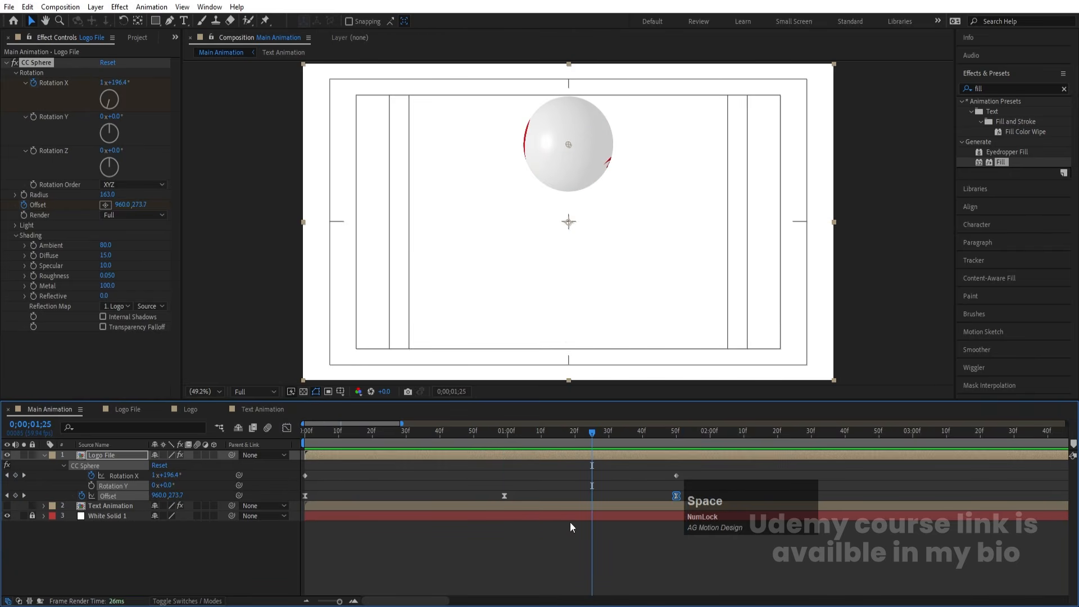
Set the spatial interpolation of all three Offset keyframes to Linear and preview the ball's movement from the first frame.
key("minus")
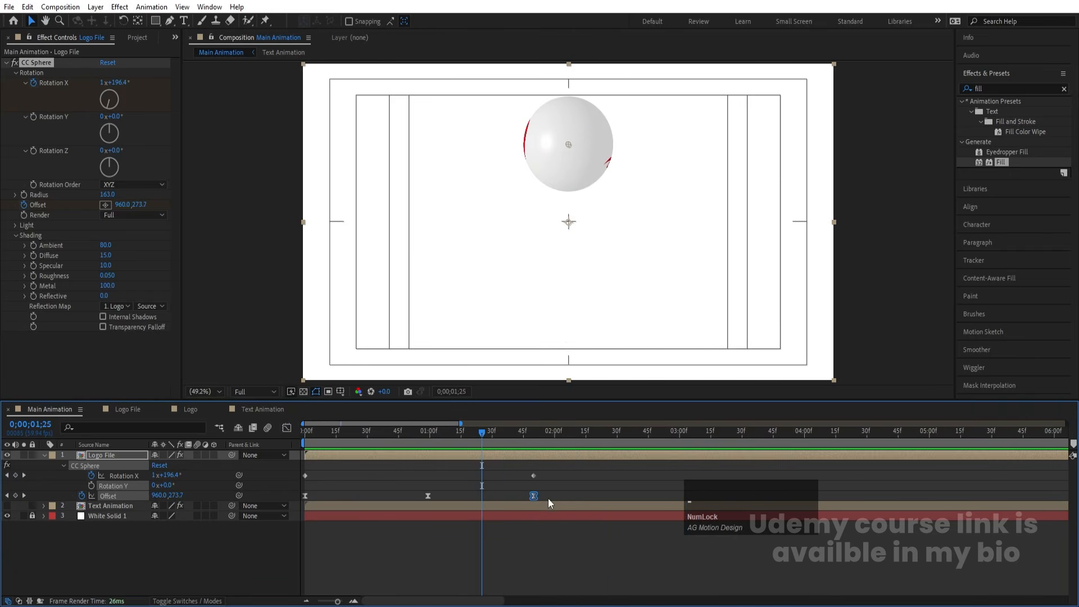
left_click_drag(549, 498, 288, 508)
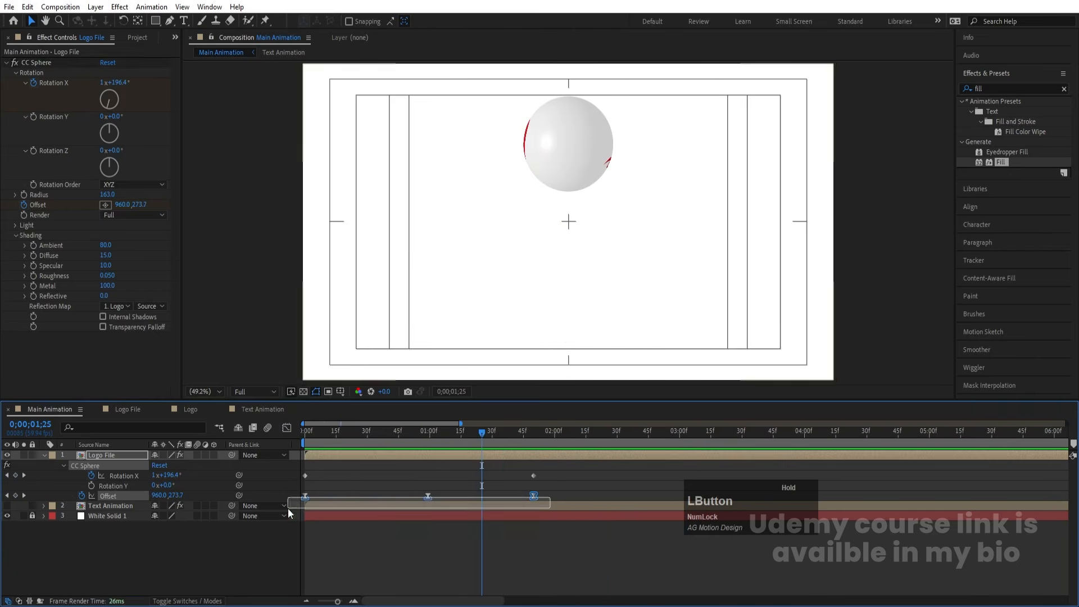
right_click(427, 493)
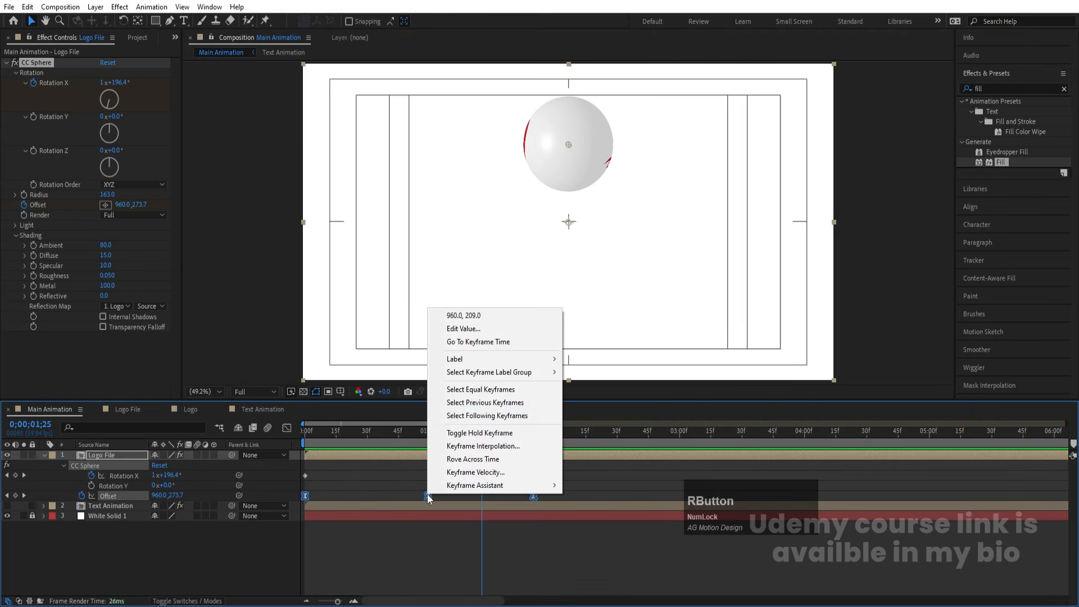
left_click(466, 446)
left_click(550, 281)
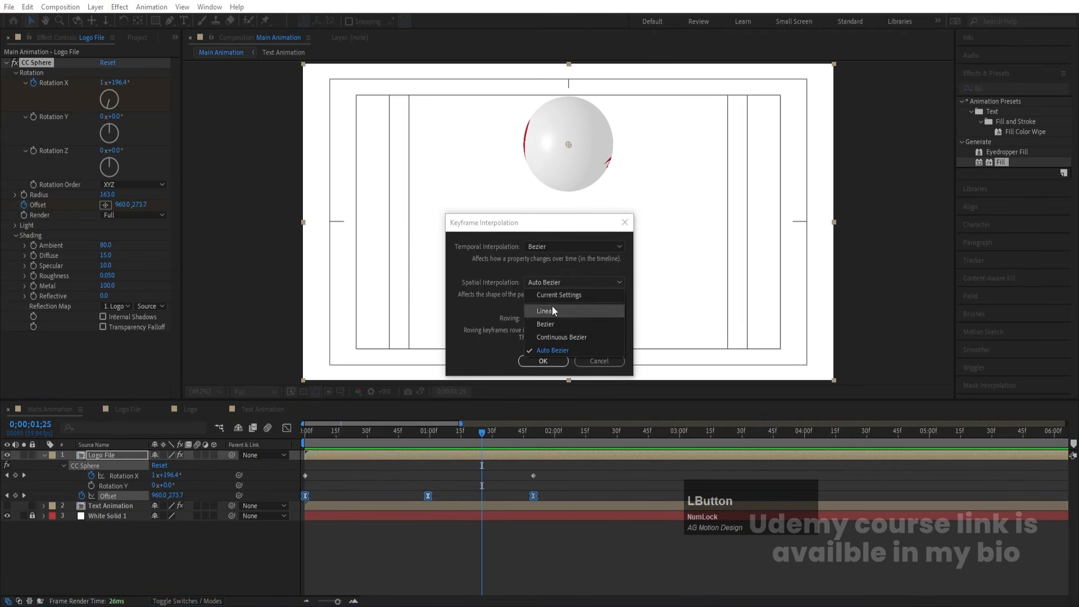
left_click(552, 308)
left_click(543, 361)
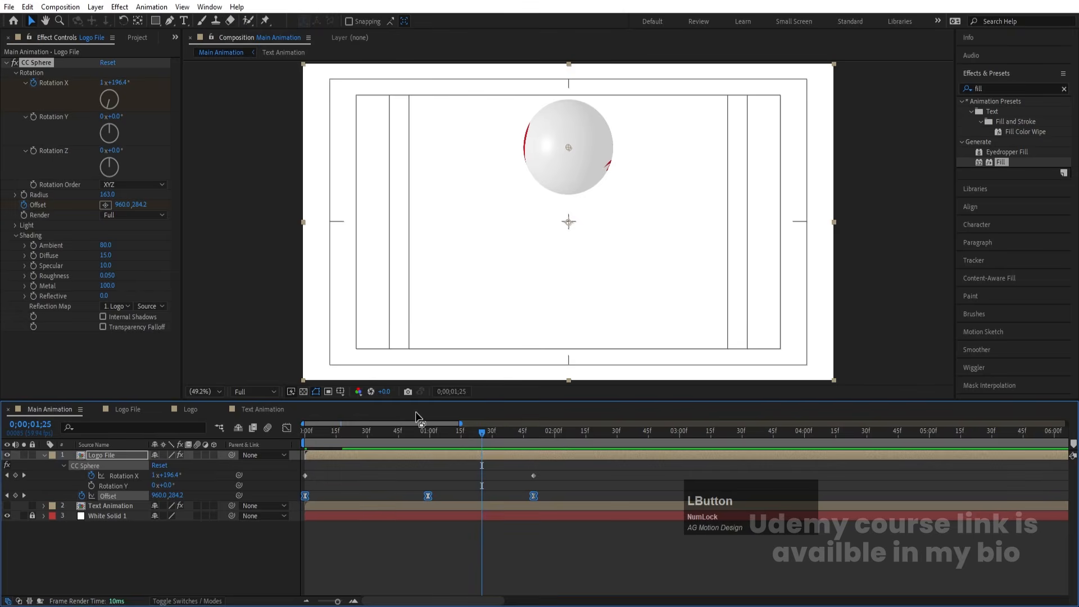
left_click_drag(404, 434, 278, 447)
key("space")
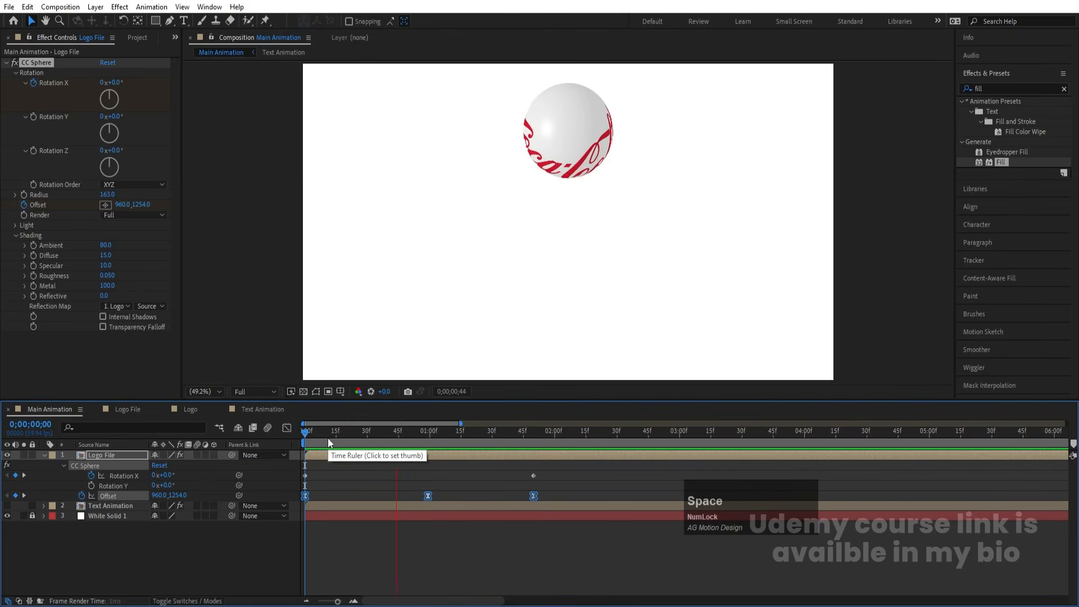
Apply Easy Ease to both Rotation X keyframes and show their speed graph.
left_click(483, 474)
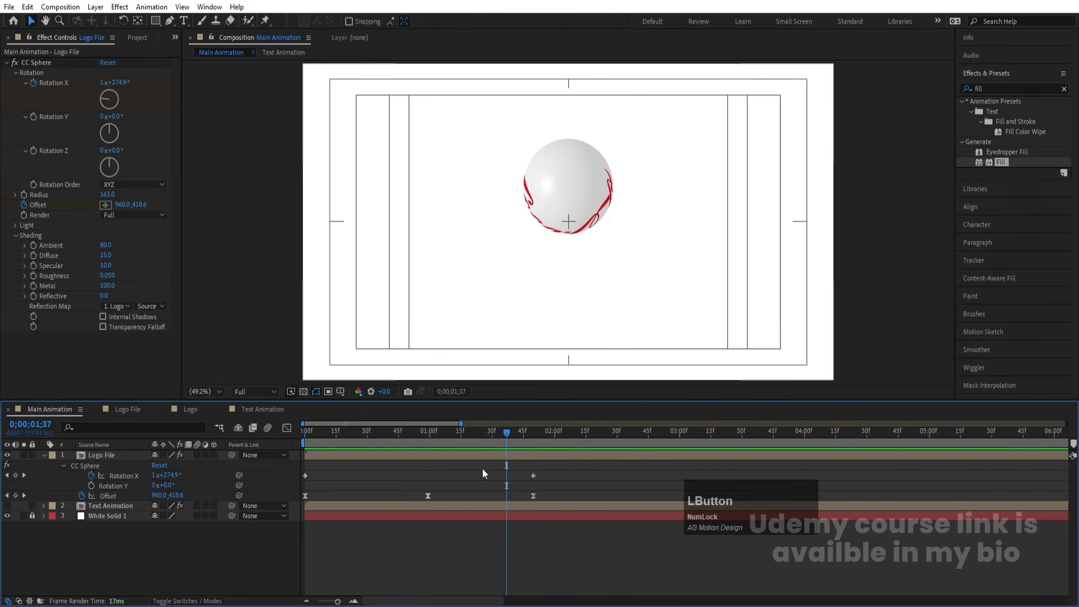
left_click_drag(549, 475, 296, 453)
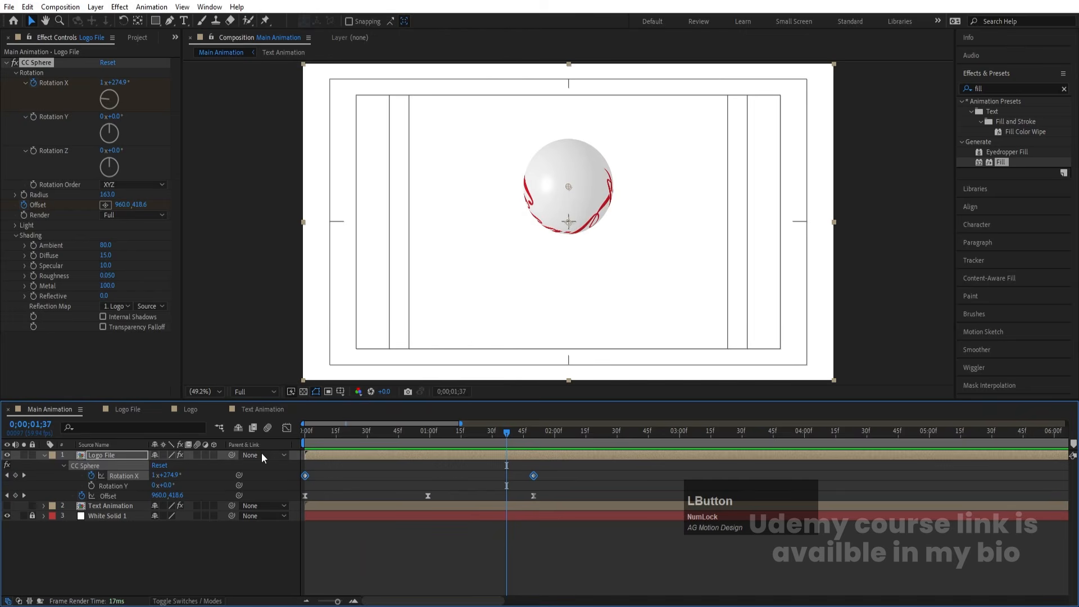
key("F9")
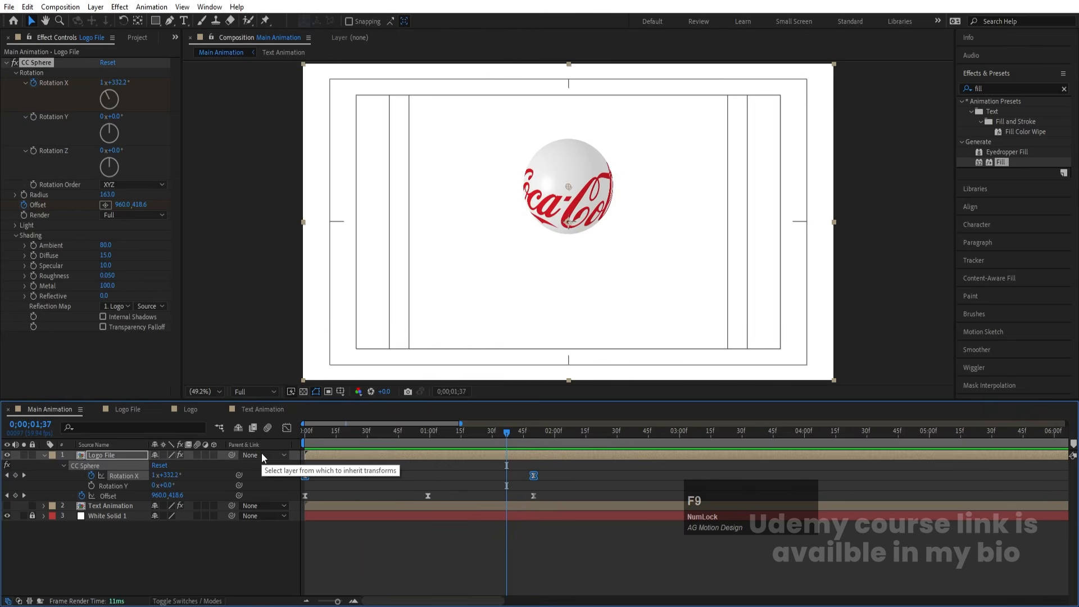
left_click(284, 431)
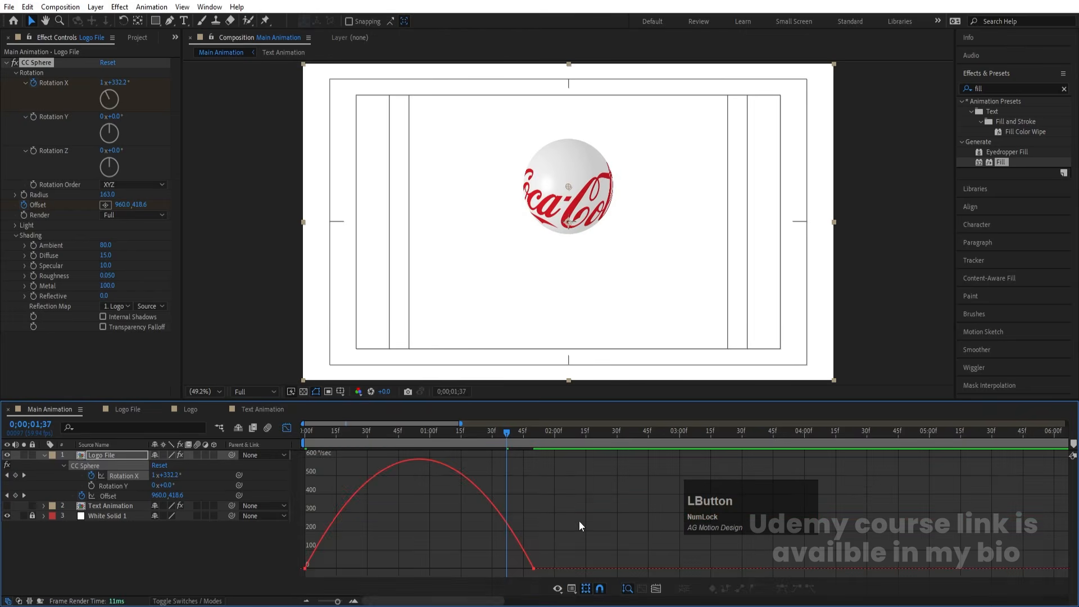
Lengthen both Rotation X influence handles toward the middle so the speed peaks sharply mid-spin, and preview the animation.
left_click_drag(579, 520, 170, 588)
left_click_drag(496, 565, 448, 565)
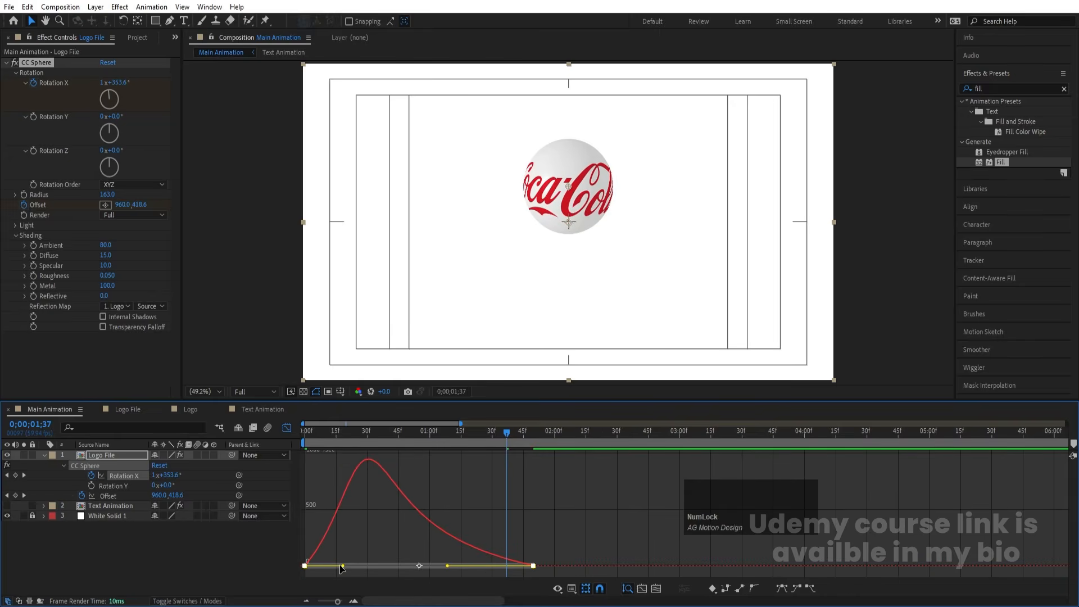
left_click_drag(342, 565, 384, 564)
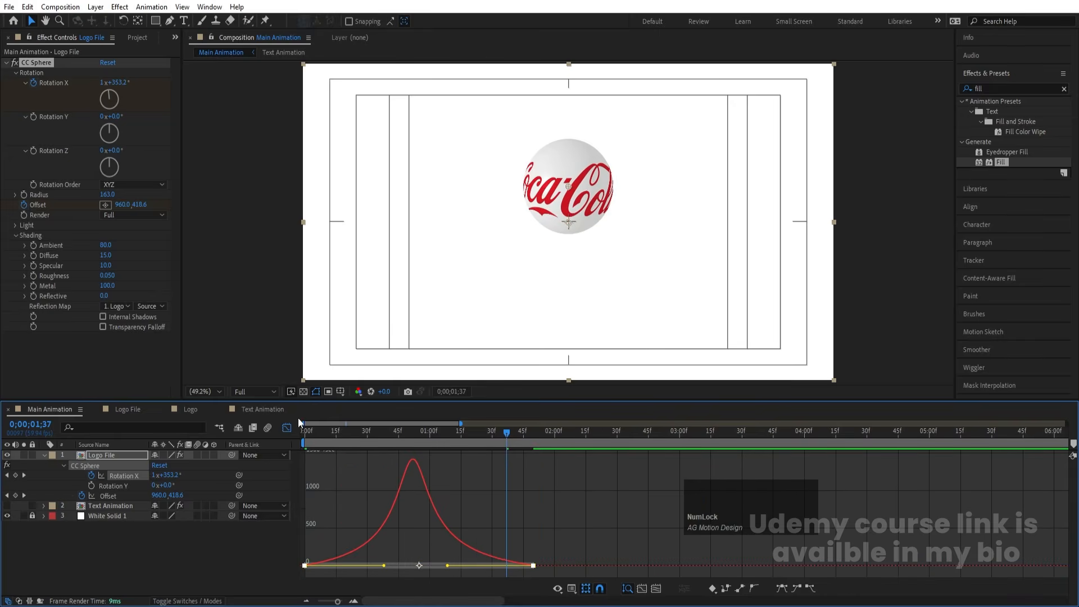
key("Home")
left_click(285, 427)
key("space")
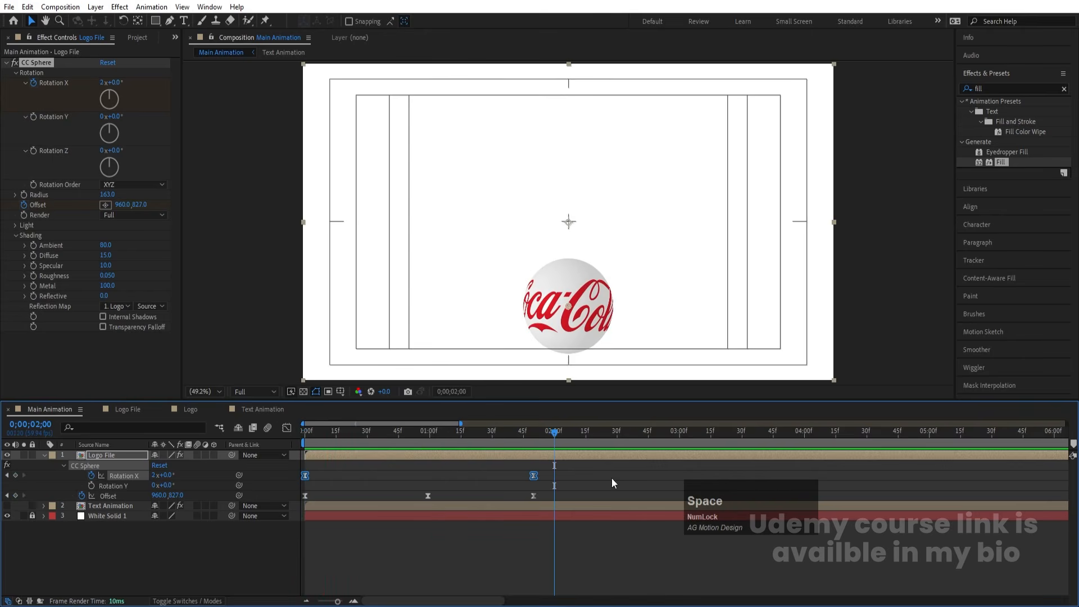
Compress all Rotation X and Offset keyframes proportionally so the last ones sit at about 0;00;01;30, and preview the faster bounce.
left_click_drag(606, 471, 293, 501)
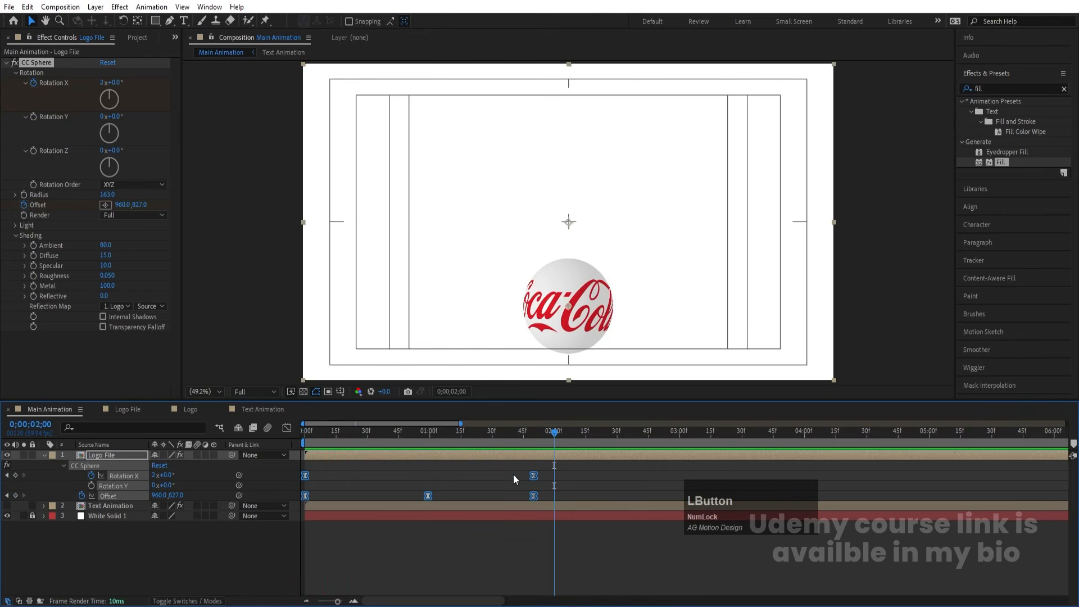
left_click_drag(535, 476, 494, 475)
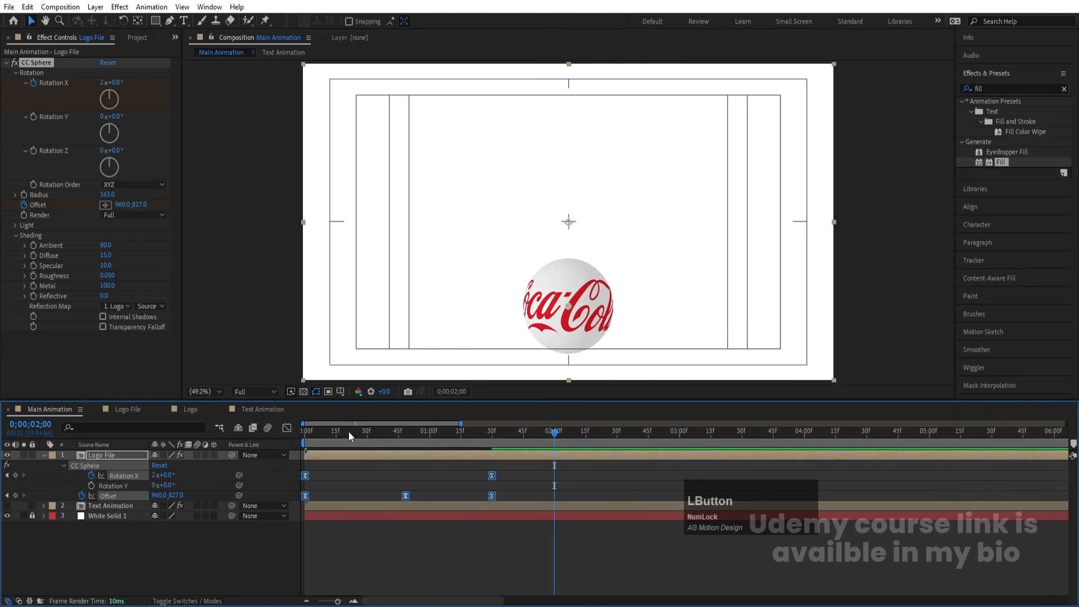
left_click(304, 433)
key("space")
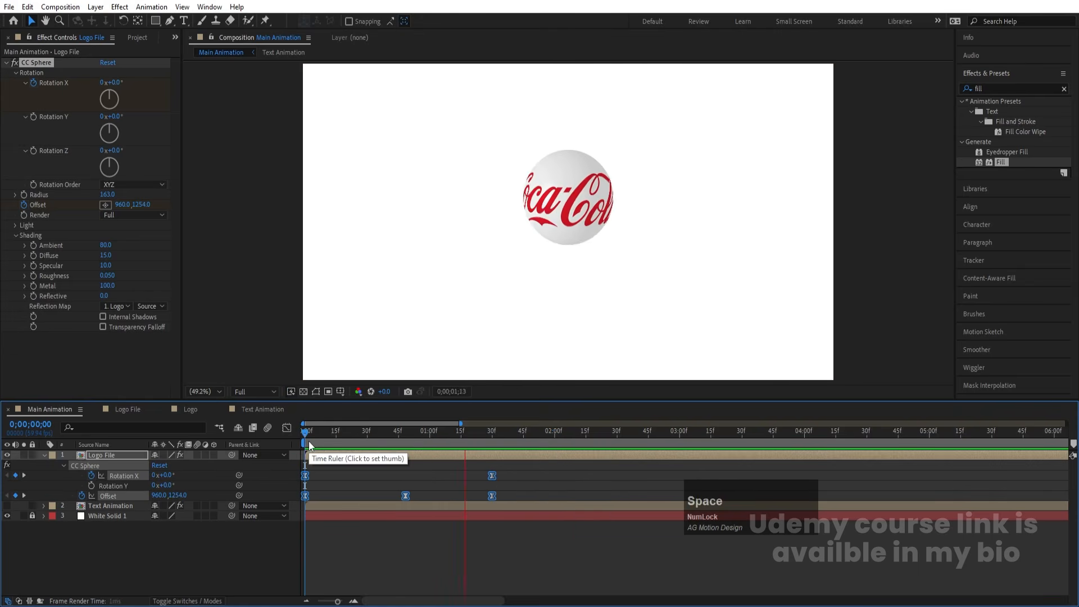
Collapse and hide the Logo File layer, show the Text Animation layer, and preview the text reveal from the first frame.
key("space")
left_click(503, 477)
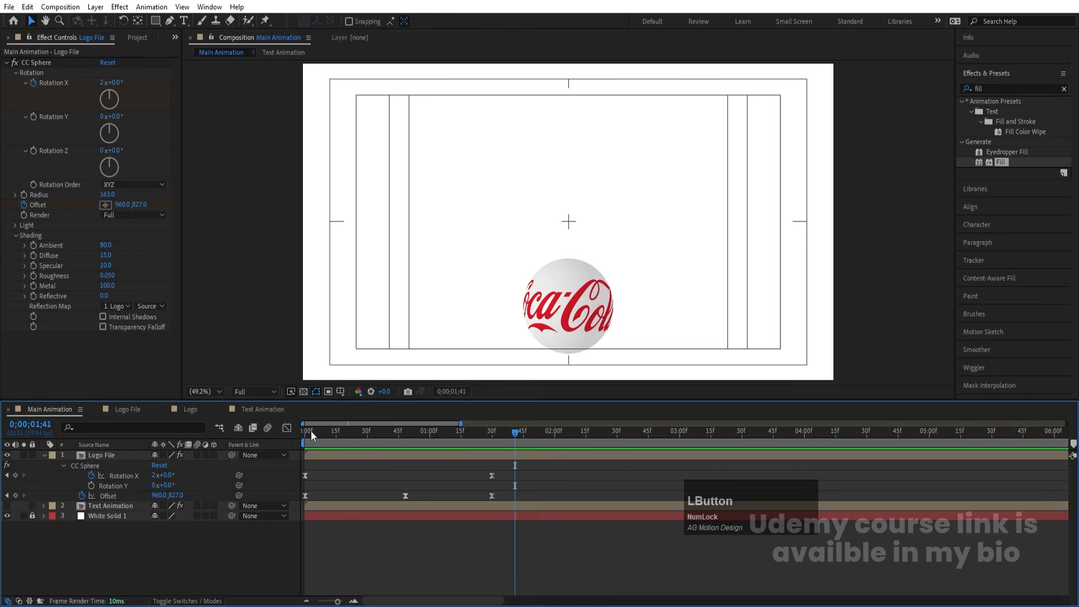
left_click_drag(311, 430, 233, 435)
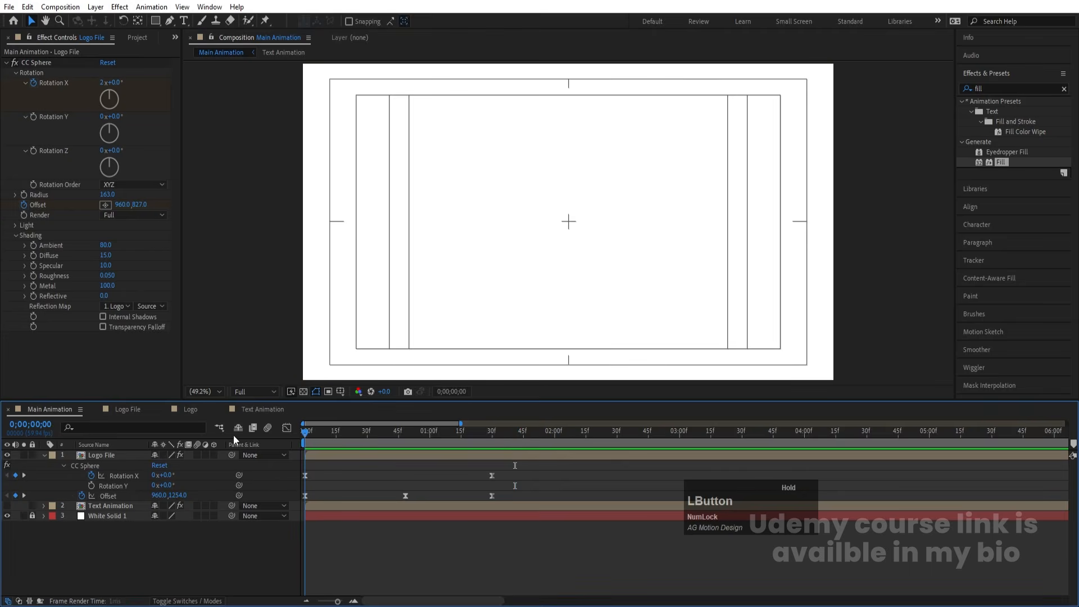
left_click(45, 456)
left_click(8, 455)
left_click(7, 464)
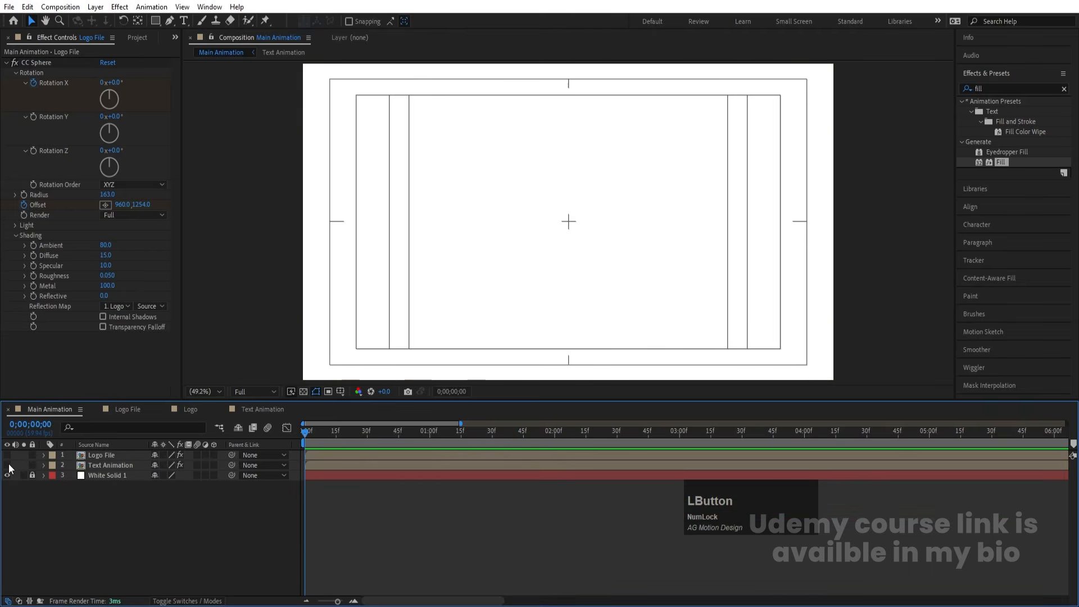
key("space")
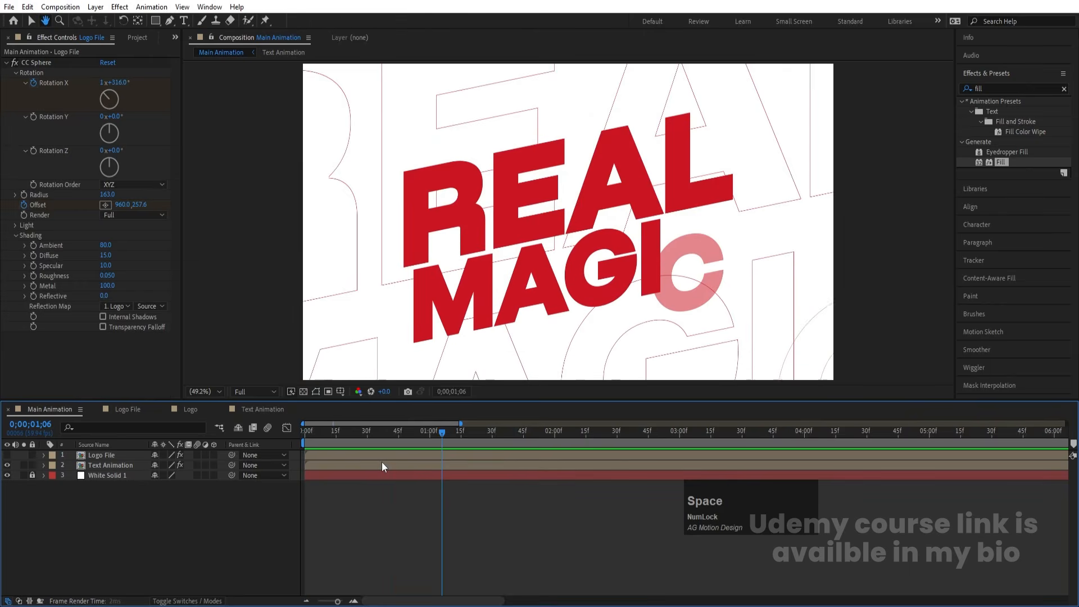
Show the Logo File layer again, shift it to start at about 0;00;00;50, and preview the combined animation from the first frame.
left_click(83, 455)
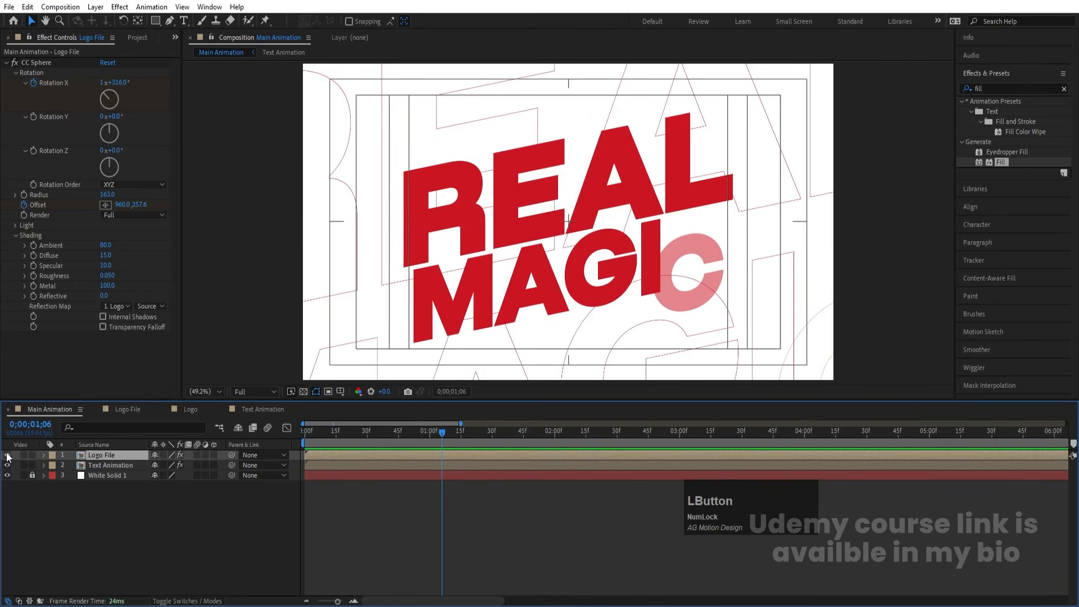
left_click(7, 454)
left_click_drag(339, 452, 440, 453)
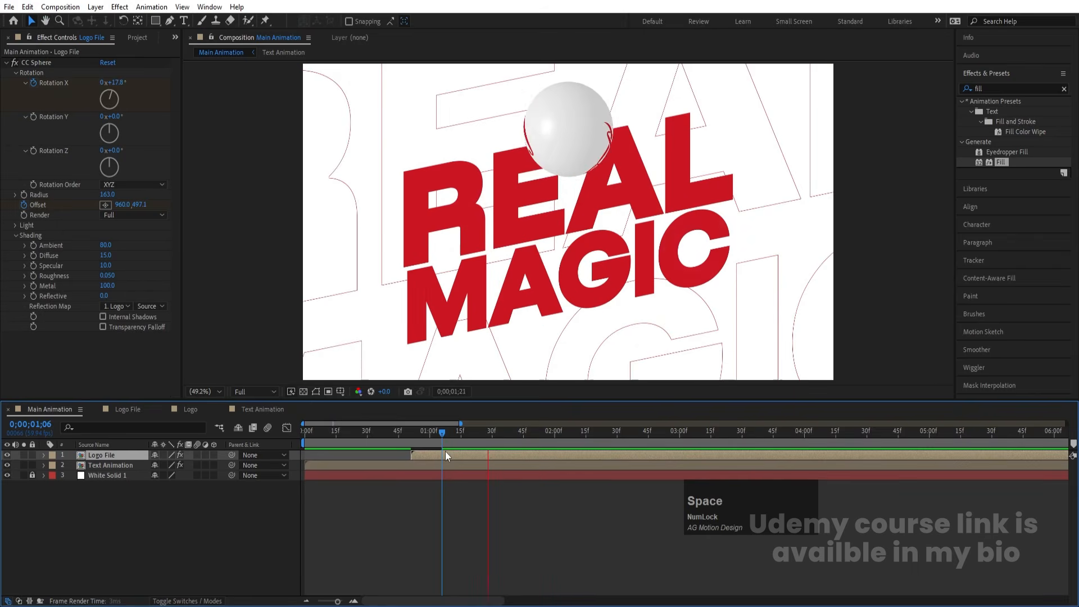
left_click(248, 449)
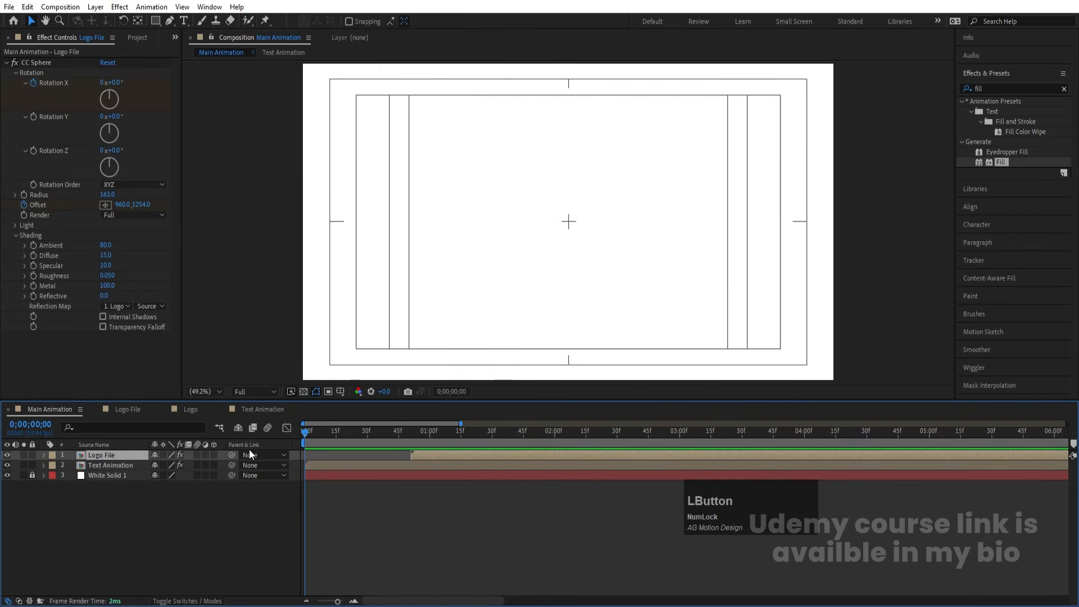
key("space")
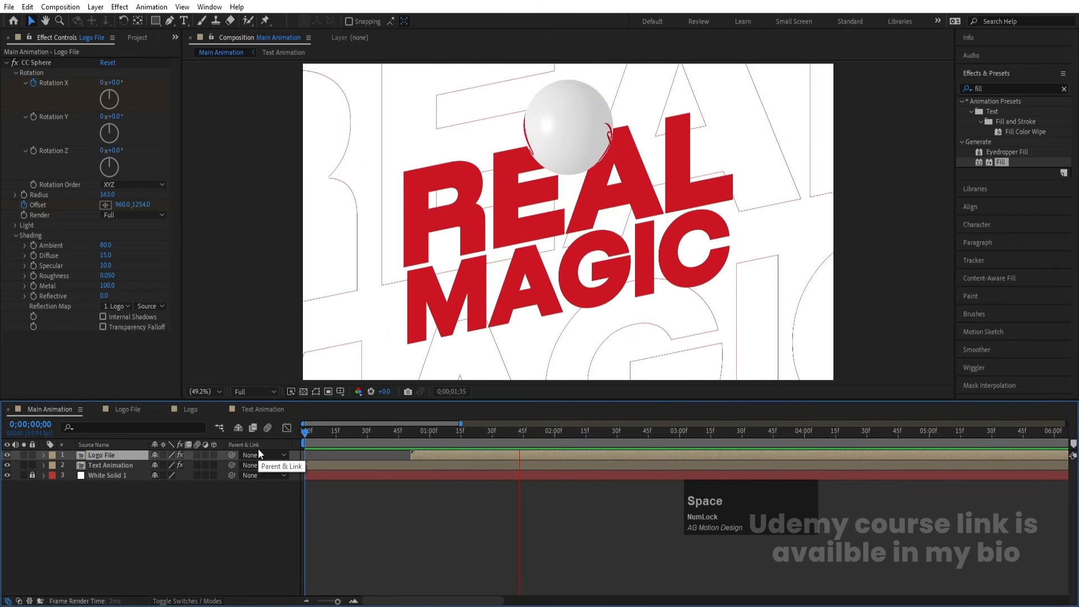
Open the Text Animation composition and parent the Real Magic layer to the Real Magic 2 layer.
key("space")
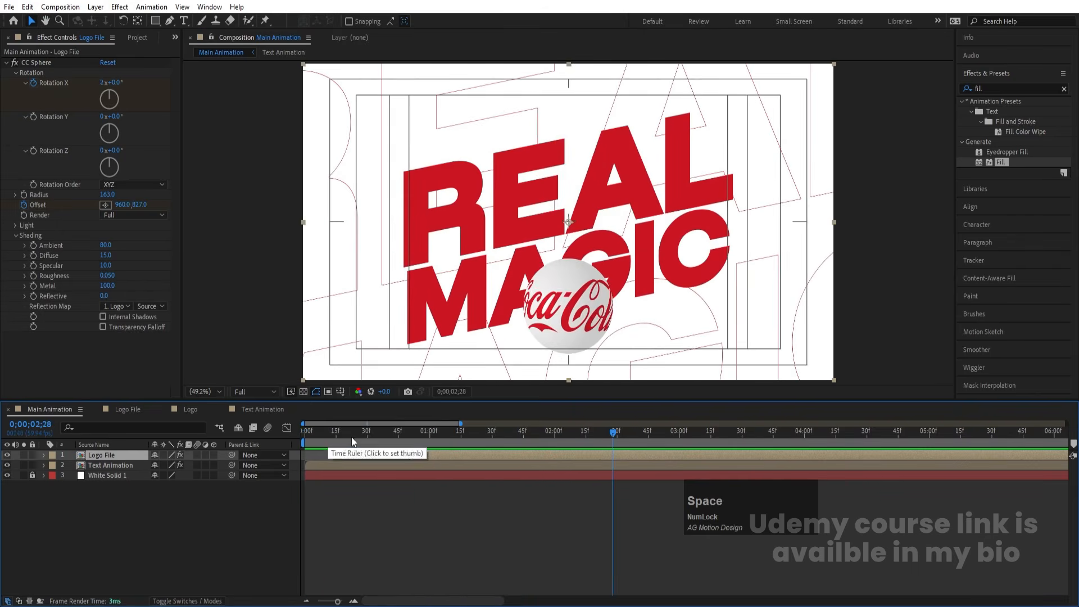
double_click(114, 466)
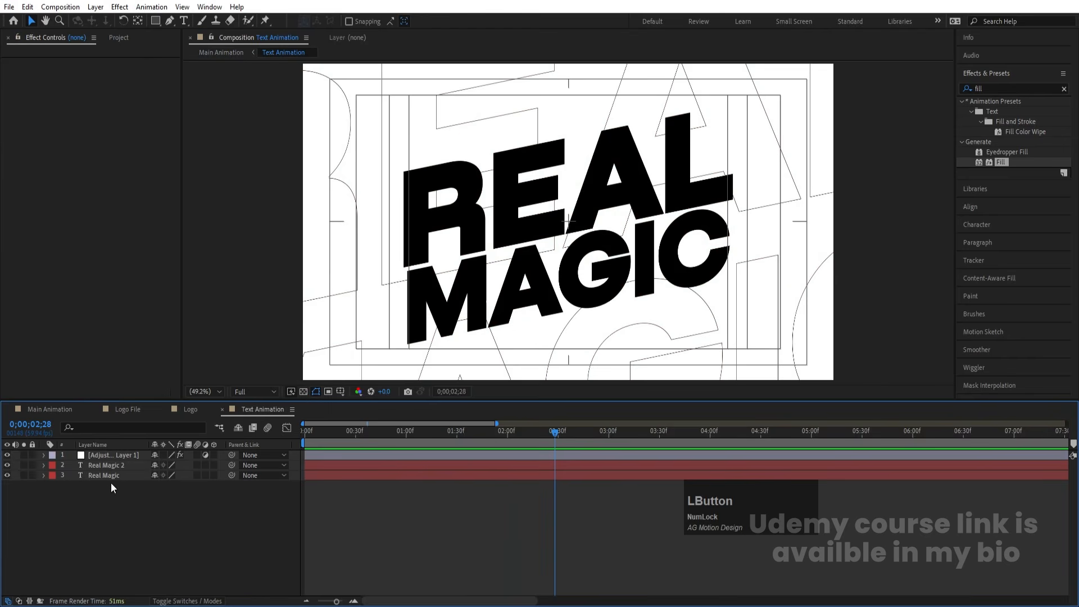
left_click(104, 476)
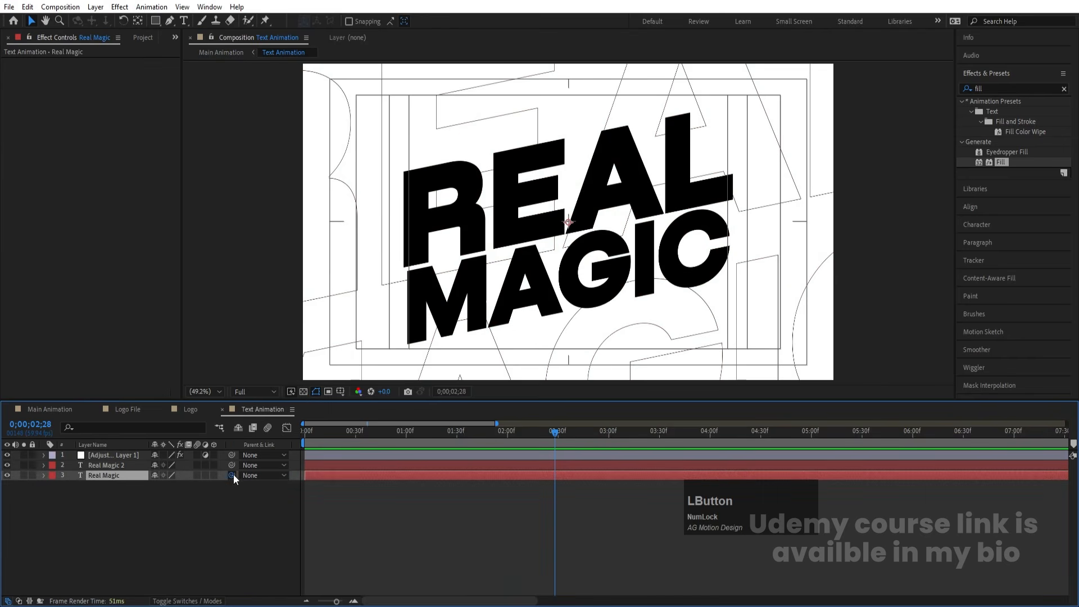
left_click_drag(232, 475, 100, 468)
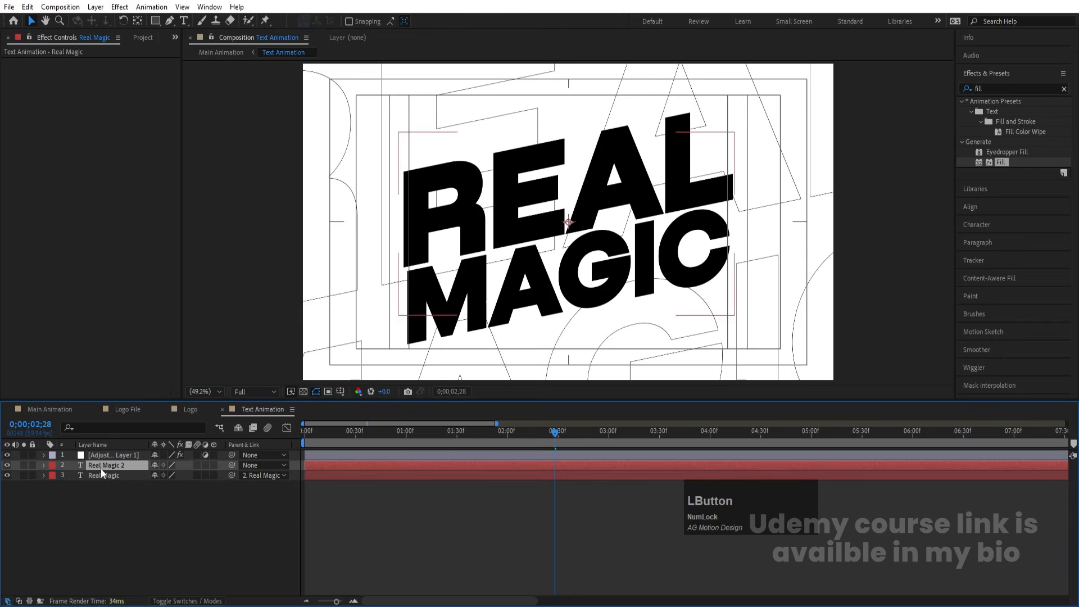
Animate the Scale of Real Magic 2 from 138% at the first frame to a slightly smaller size at about 3 seconds.
left_click_drag(330, 434, 298, 437)
key("s")
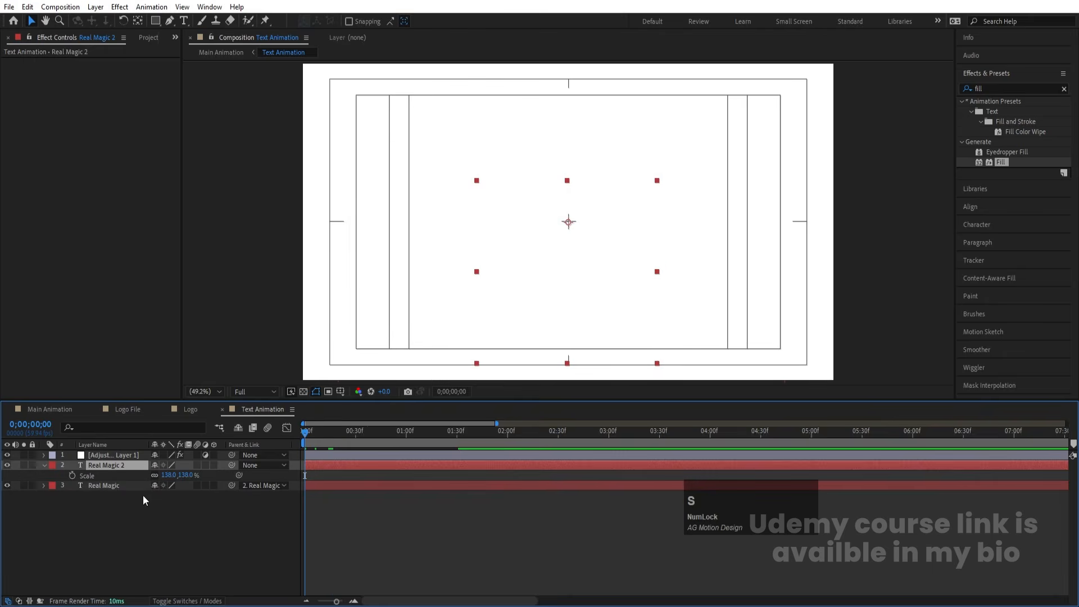
left_click(74, 476)
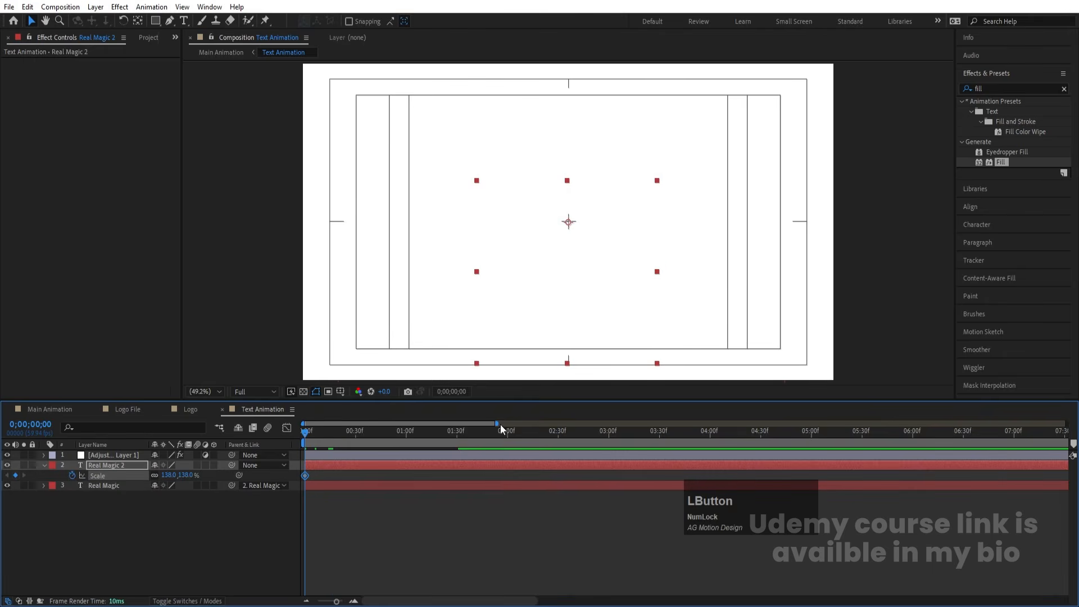
left_click_drag(537, 427, 608, 431)
left_click_drag(169, 474, 159, 475)
left_click_drag(348, 438, 185, 448)
Return to the Main Animation composition and preview the shrinking text together with the bouncing ball from the start.
left_click(75, 416)
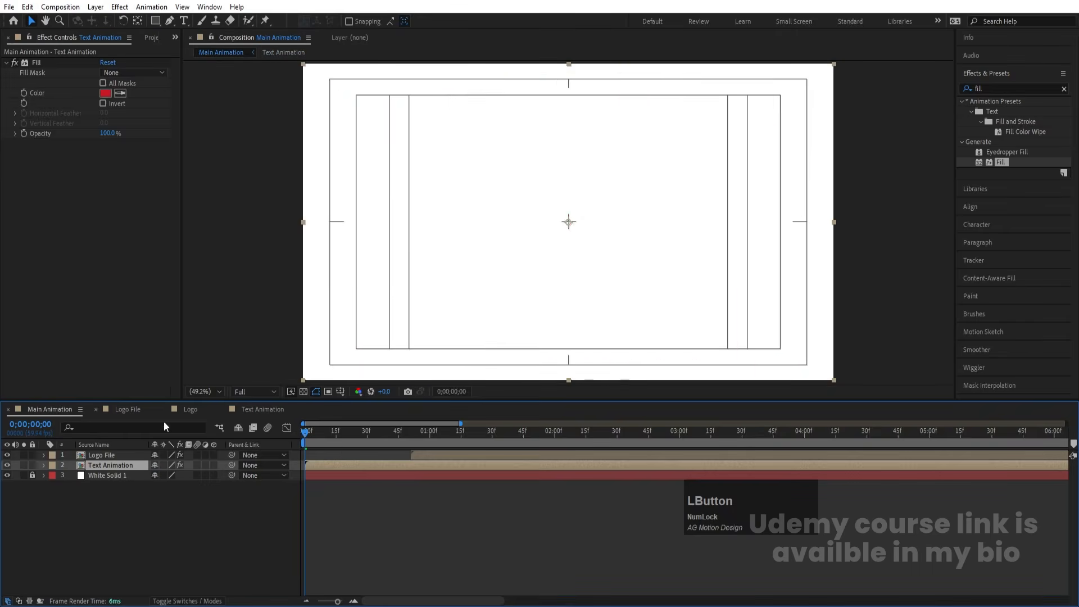
key("space")
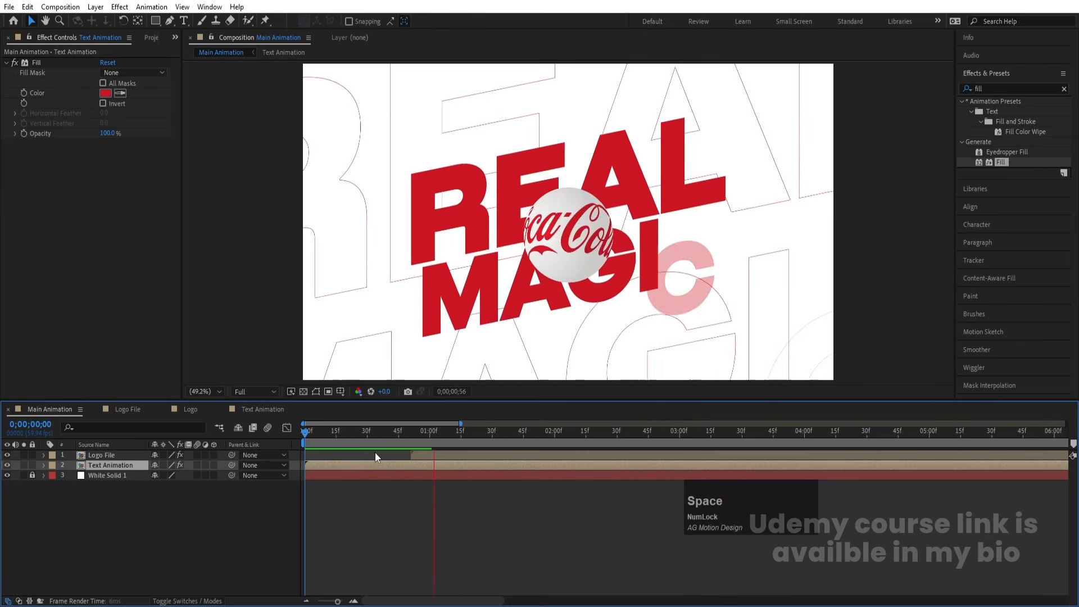
key("space")
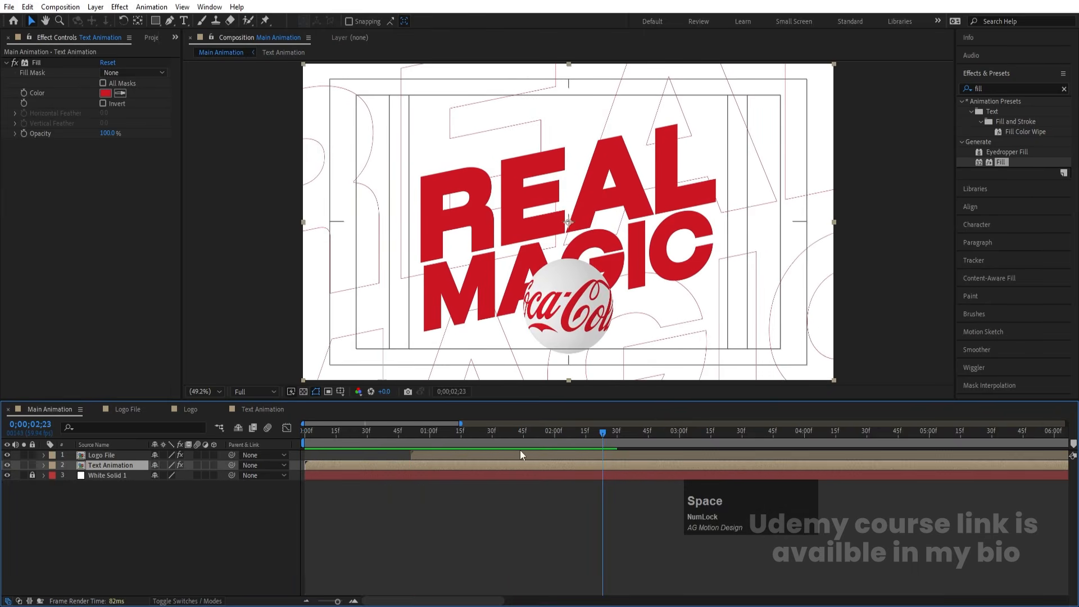
left_click_drag(567, 434, 213, 458)
key("space")
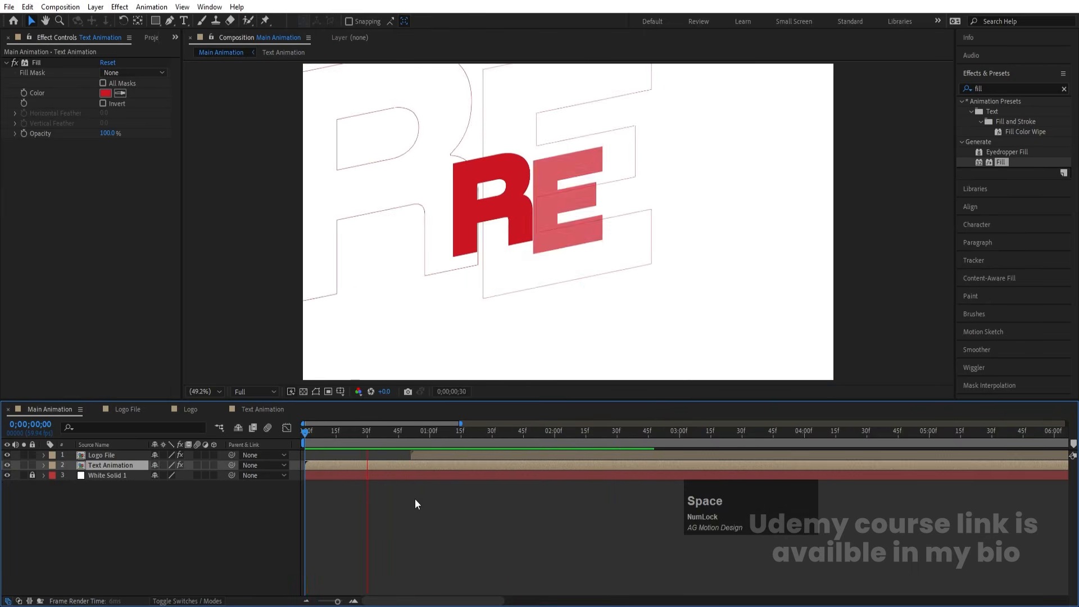
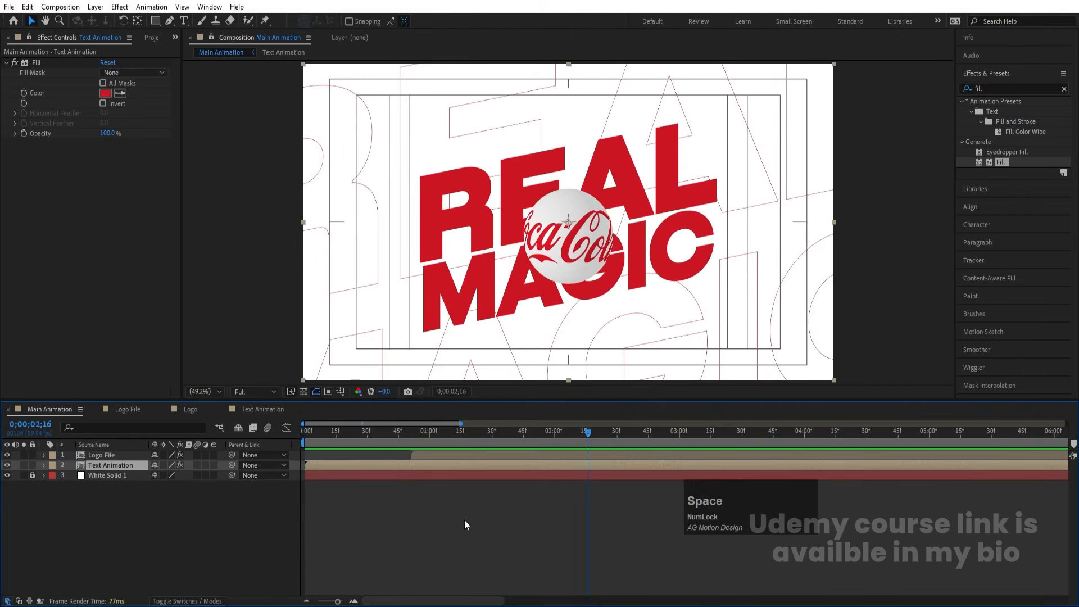
Find the Drop Shadow effect and apply it to the Logo File layer.
left_click(503, 454)
left_click(460, 454)
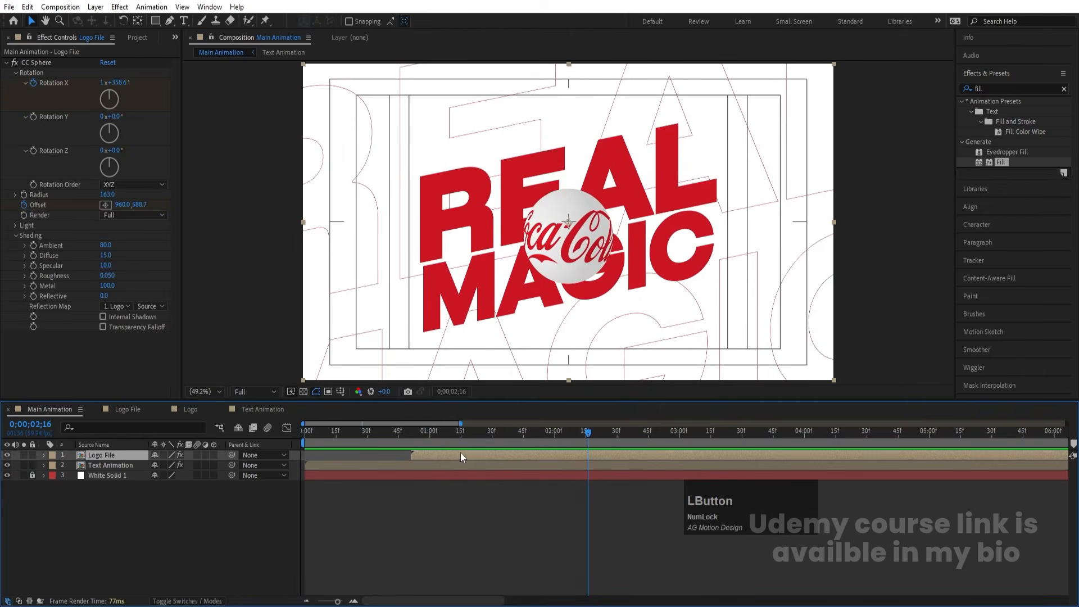
left_click(1001, 88)
key("ctrl+a")
type("drop")
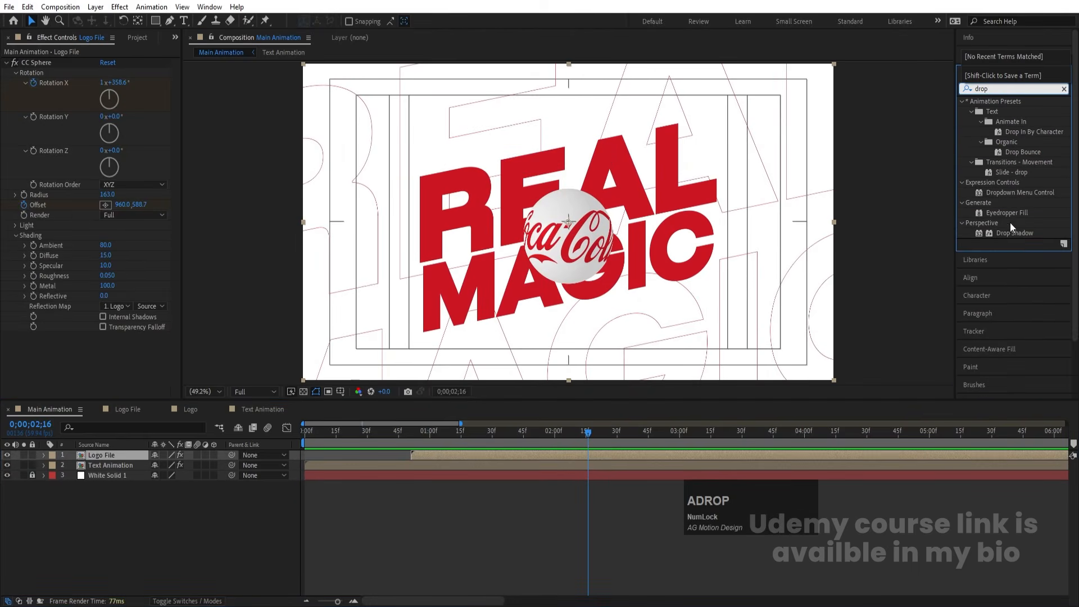
double_click(1007, 233)
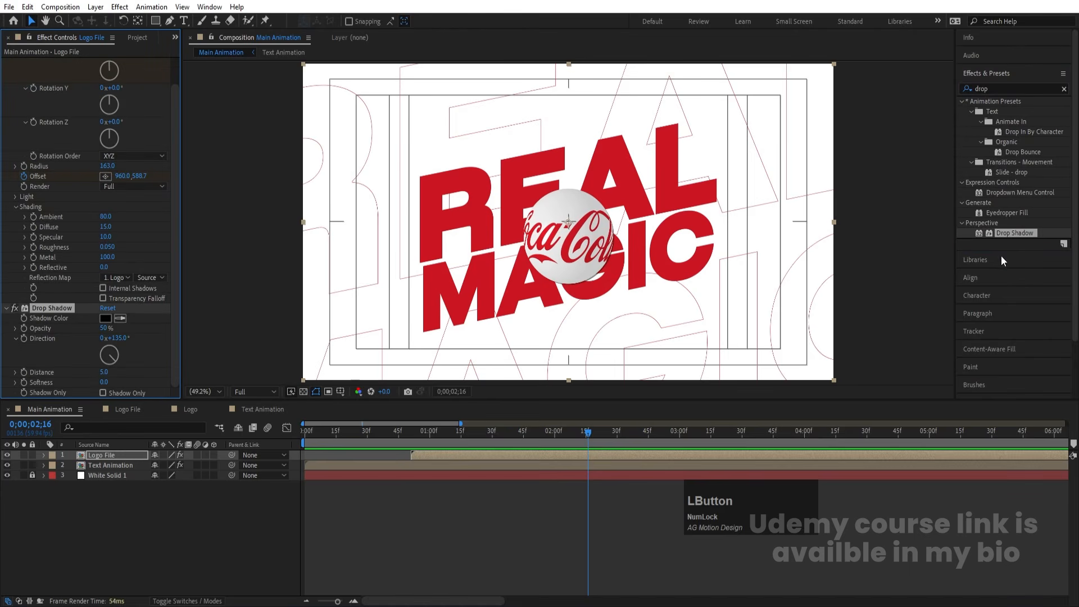
Set the Drop Shadow's Softness to 300 and its Distance to 100.
scroll(94, 333, "down", 1)
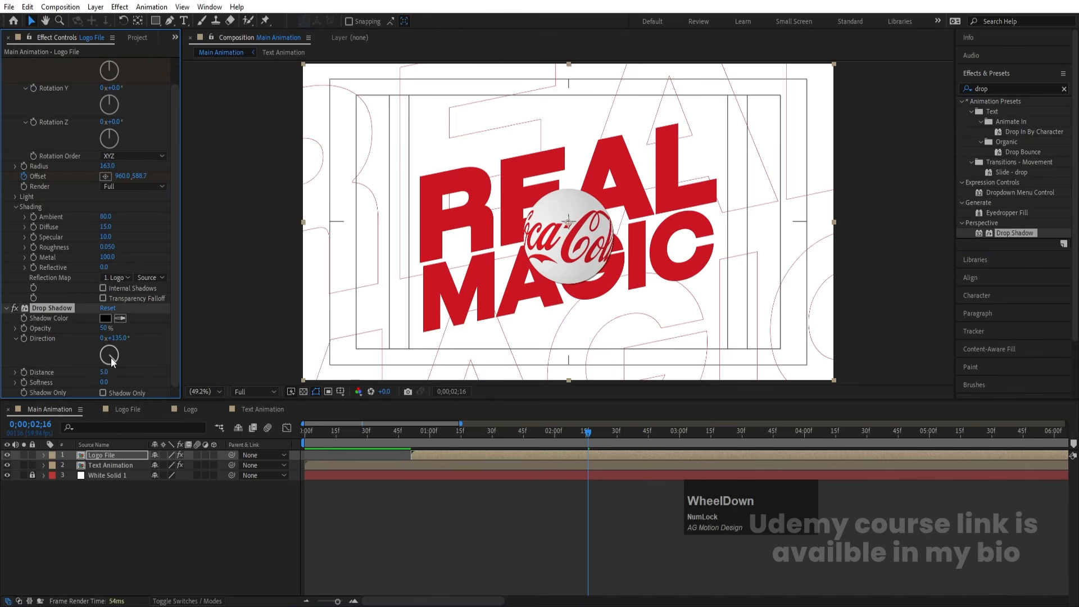
left_click(104, 383)
type("30.")
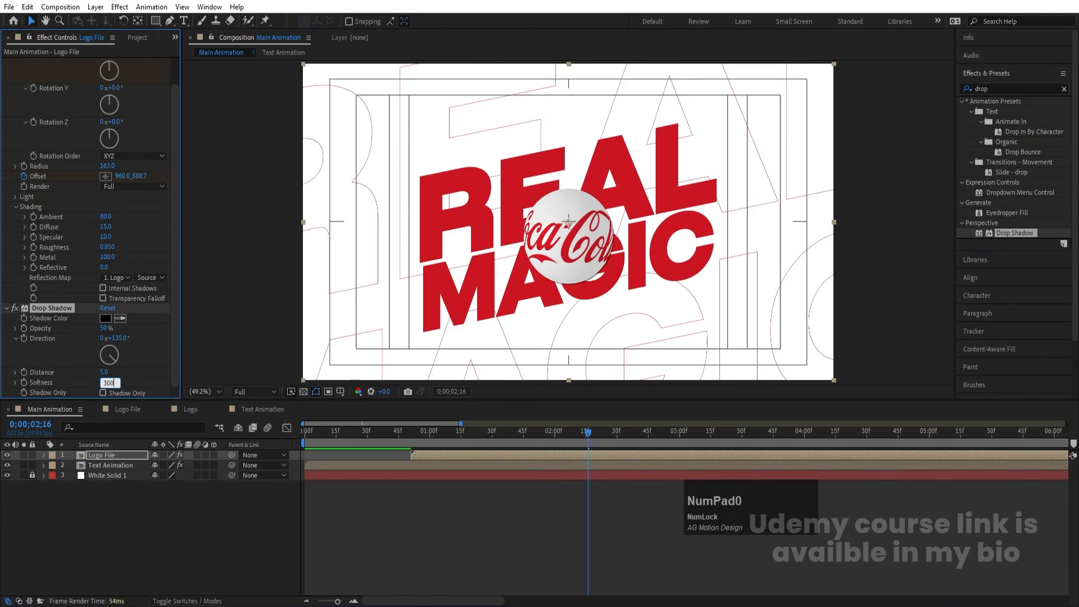
type("0")
key("Return")
left_click(107, 372)
type("10")
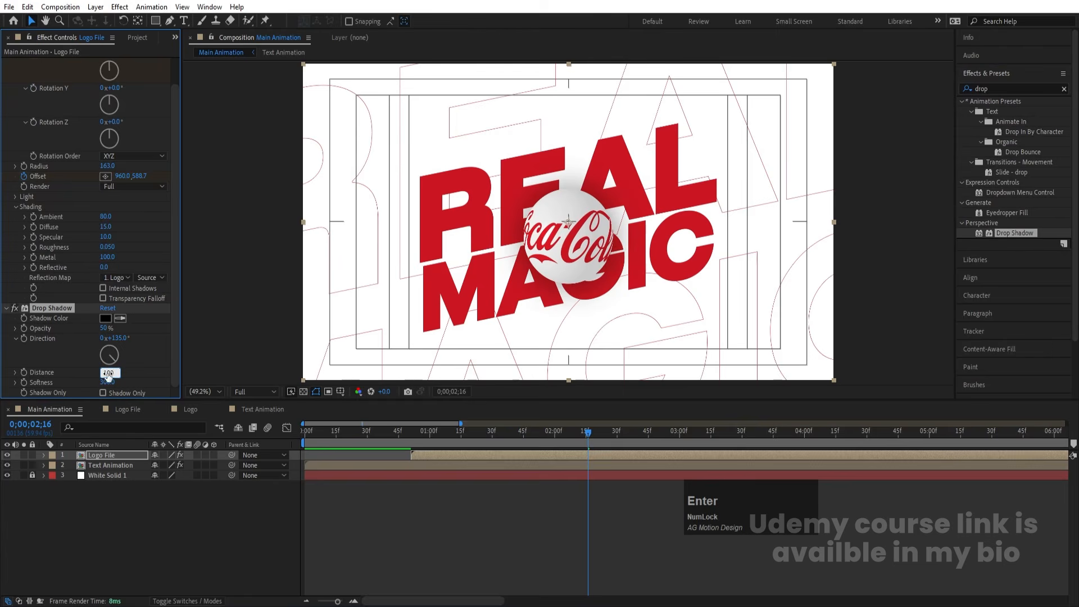
Preview the ball animation with its drop shadow from the first frame.
left_click(464, 439)
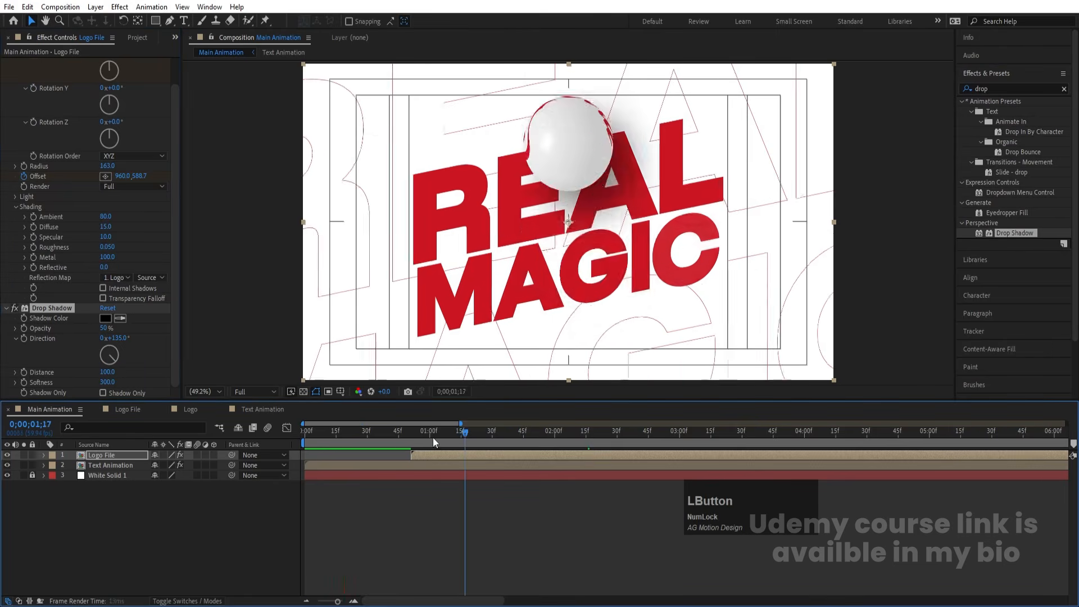
key("space")
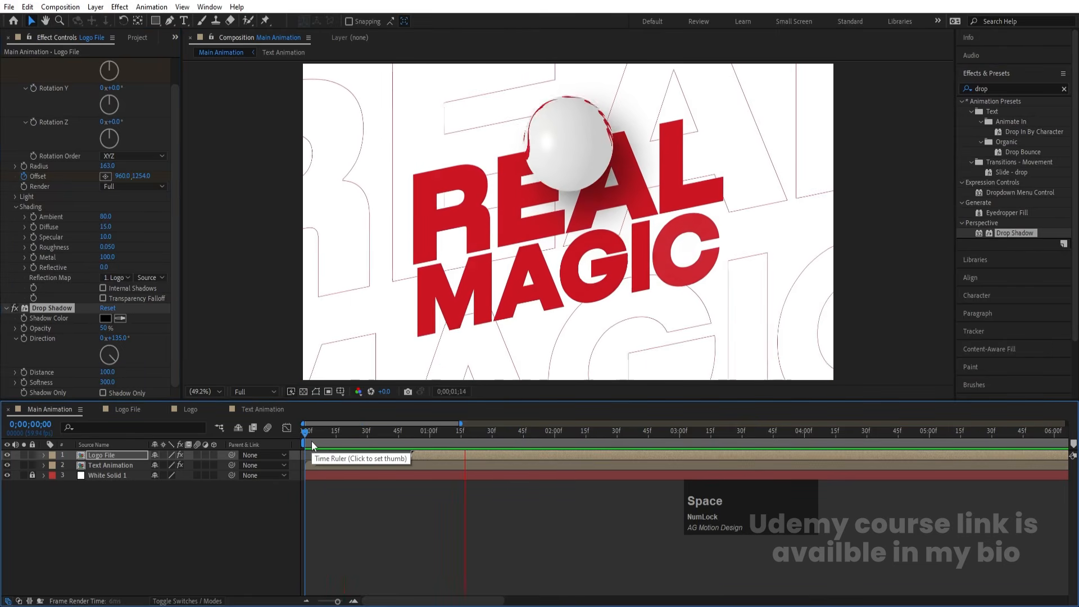
key("space")
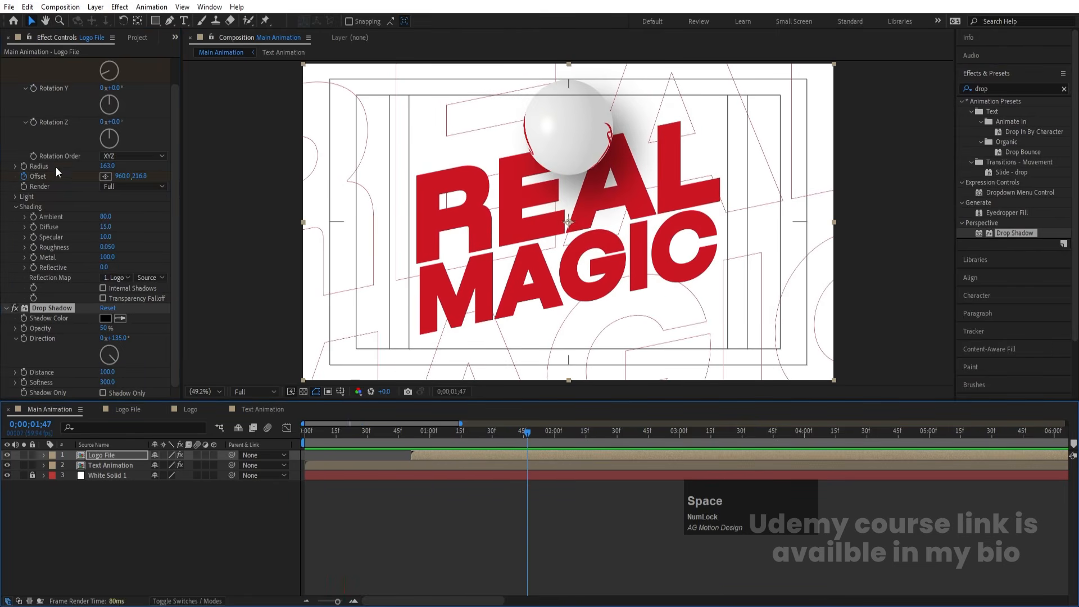
Sample the lettering's red for the ball's shadow color and darken it to A1000B.
left_click(107, 318)
left_click(935, 222)
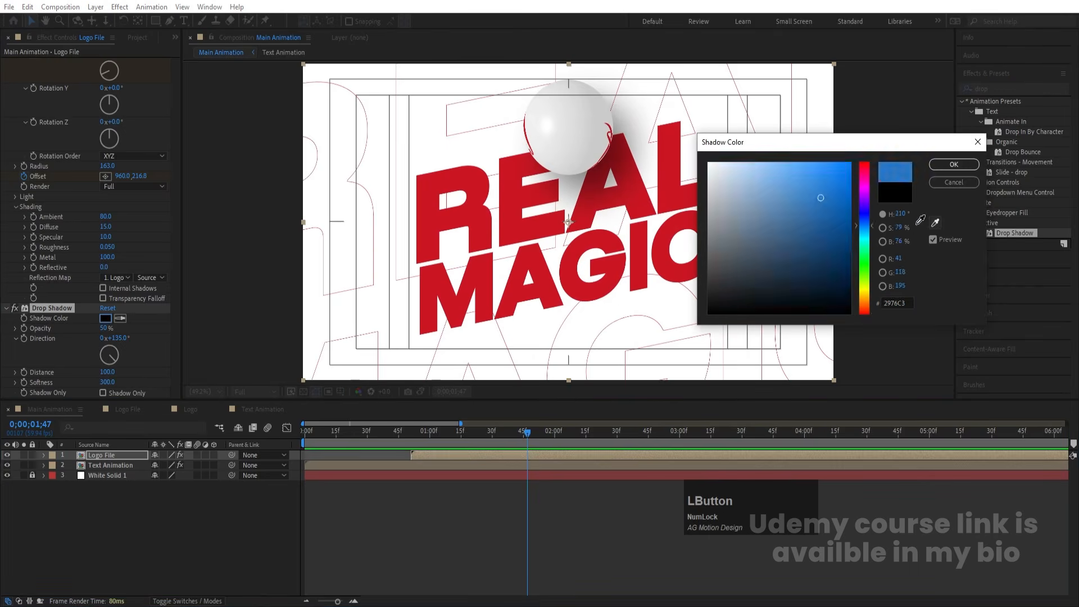
left_click(623, 184)
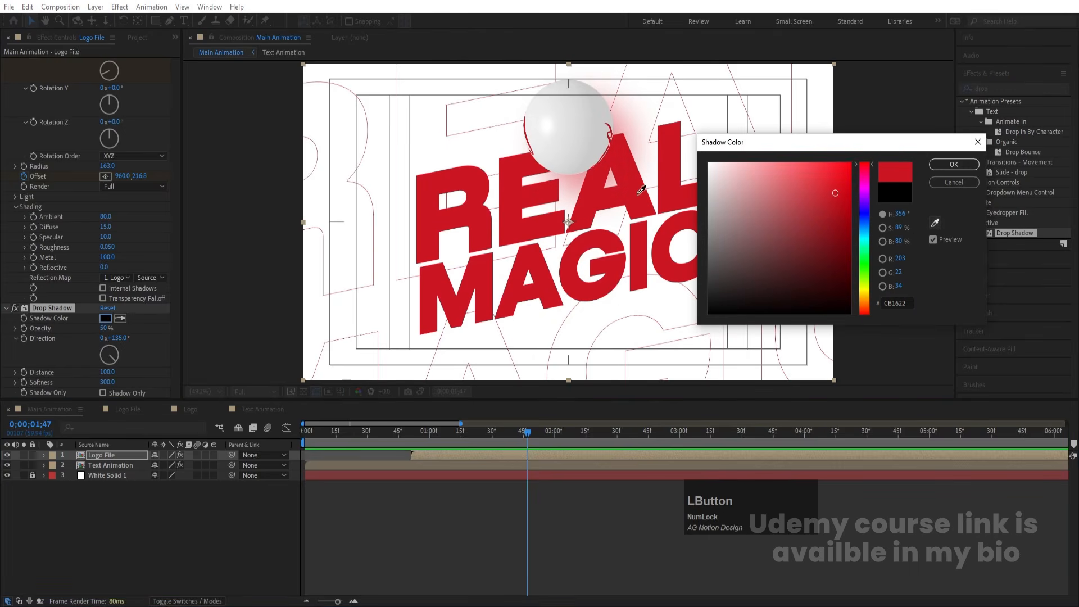
left_click(954, 165)
left_click(104, 317)
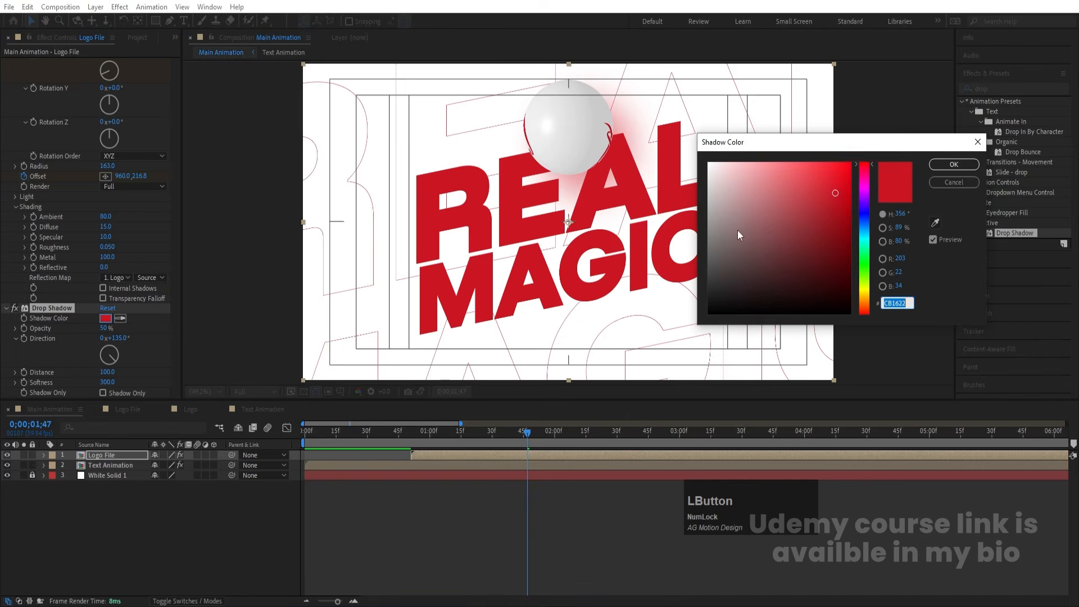
left_click_drag(846, 209, 853, 217)
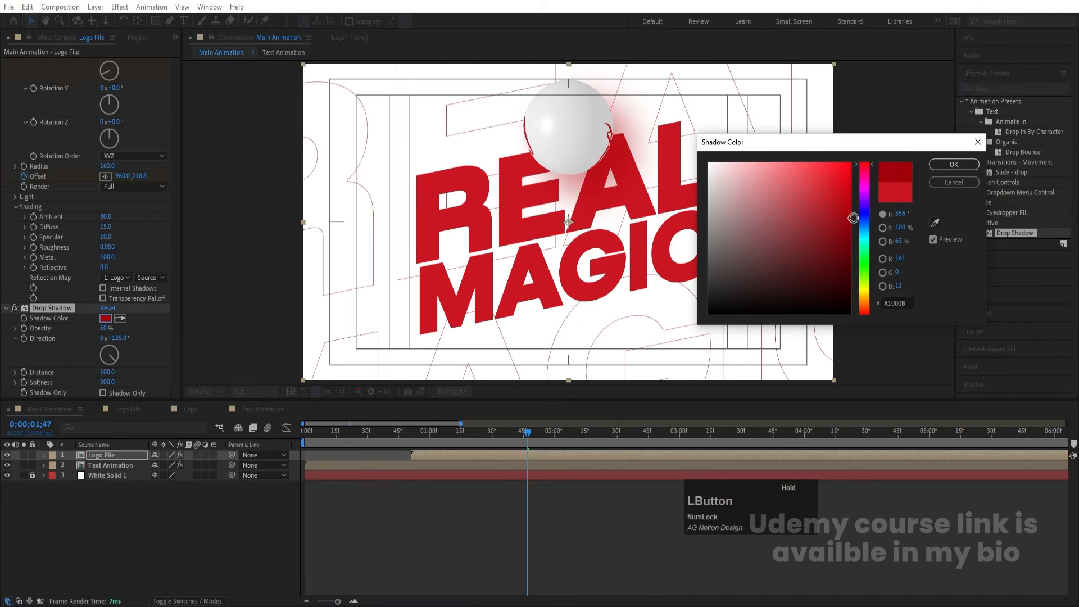
left_click(944, 167)
Play the animation from the start to check the dark red shadow.
left_click_drag(347, 429, 247, 431)
key("space")
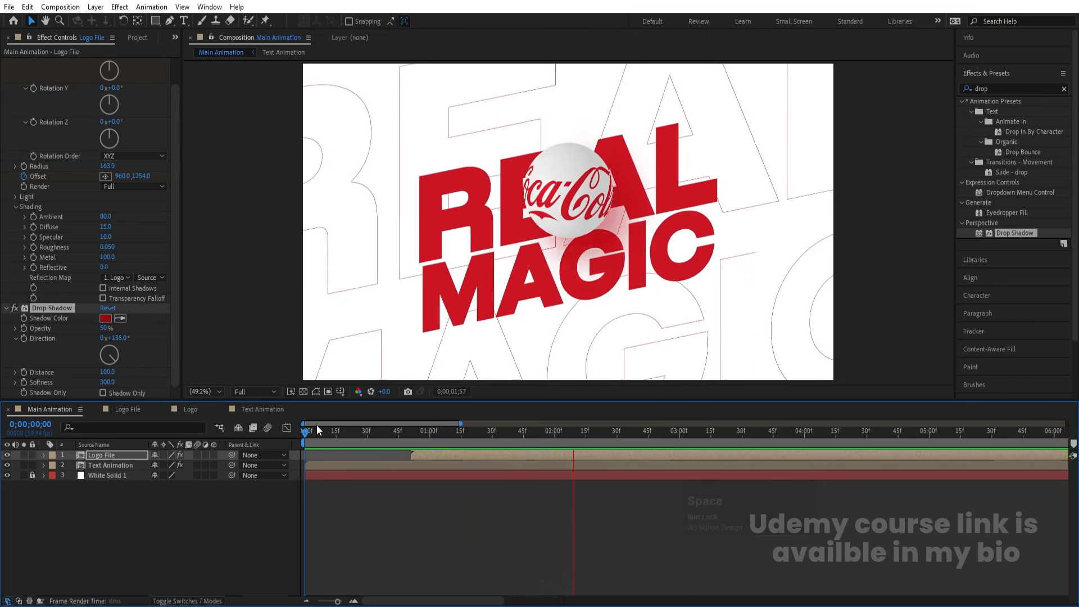
key("space")
Unlock the White Solid 1 background and recolor it with a light grey sampled from the ball at about 0;00;01;09.
left_click_drag(460, 434, 437, 434)
left_click(32, 475)
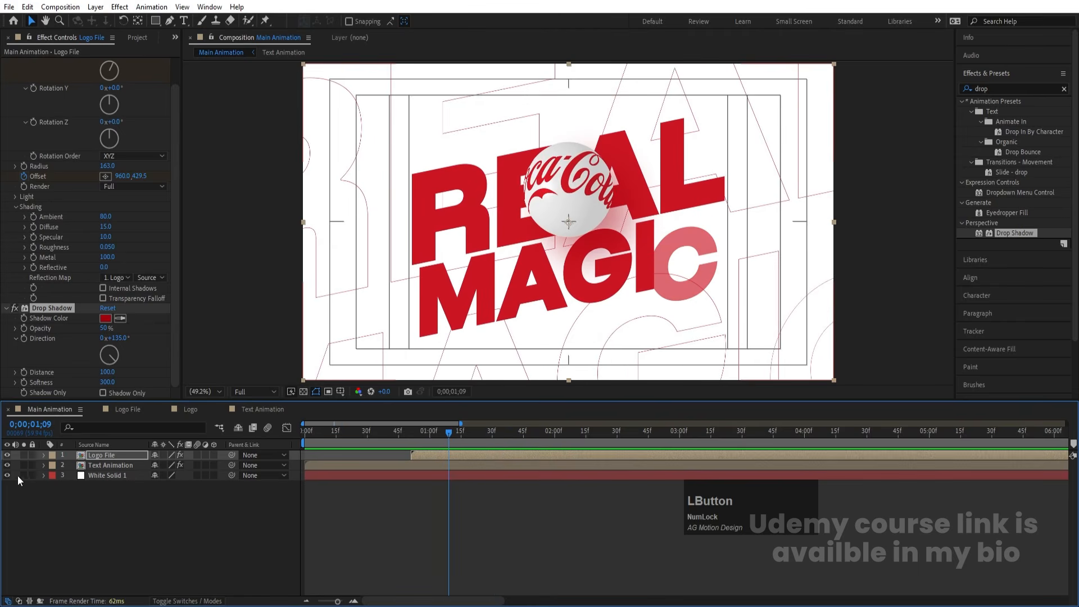
left_click(115, 475)
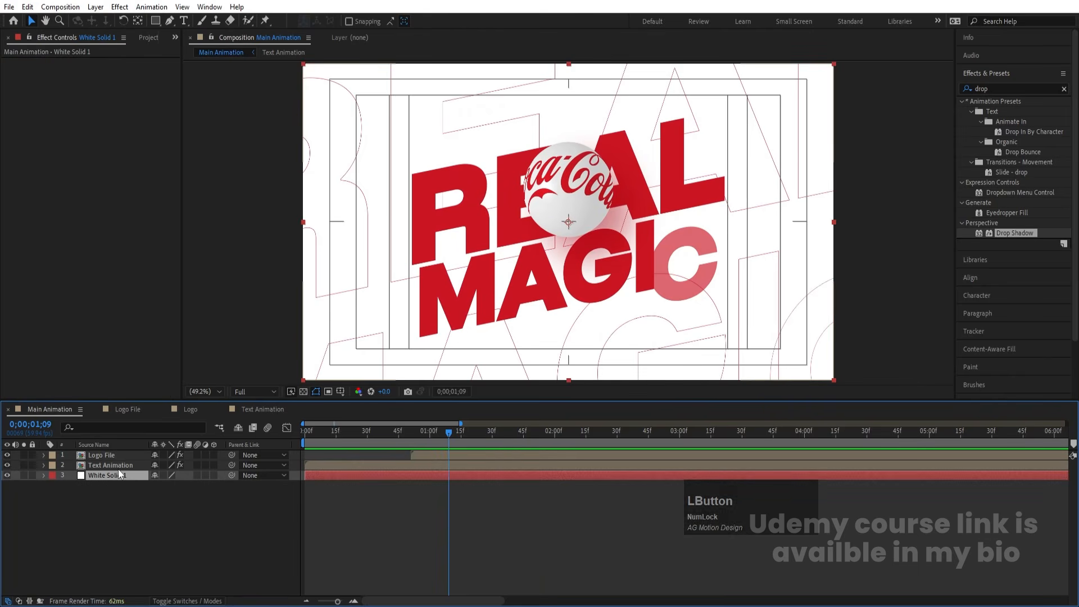
key("ctrl")
key("ctrl+shift+y")
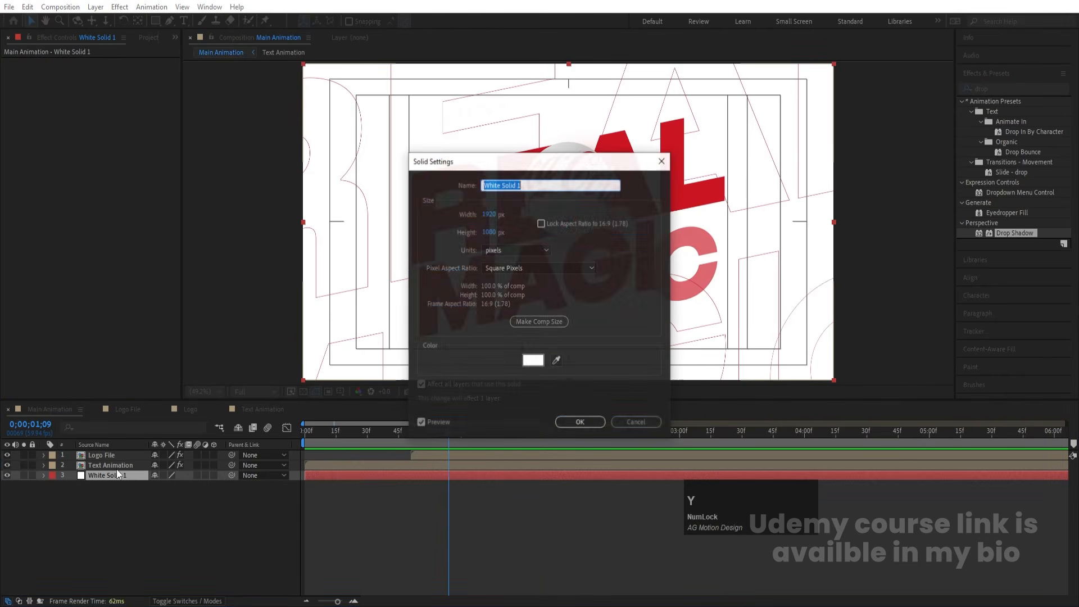
left_click_drag(447, 168, 183, 133)
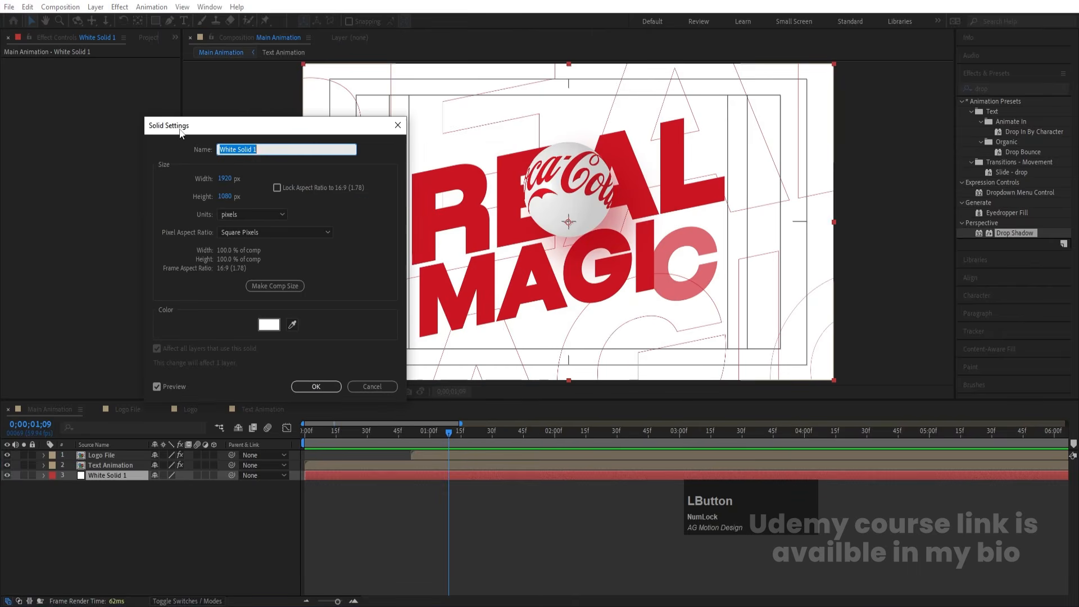
left_click(292, 324)
left_click(529, 226)
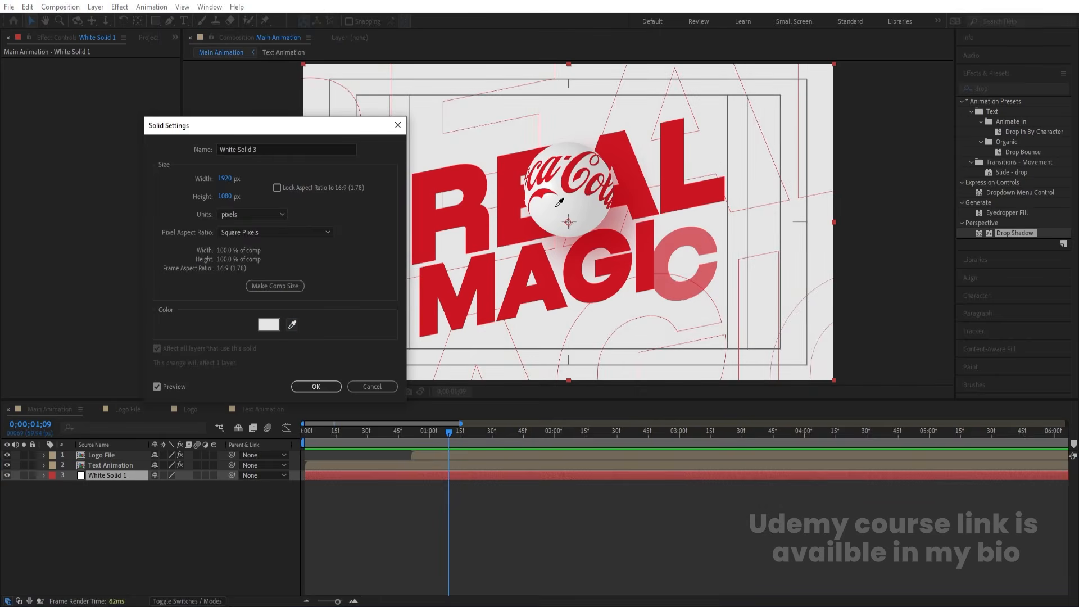
left_click(558, 205)
key("Return")
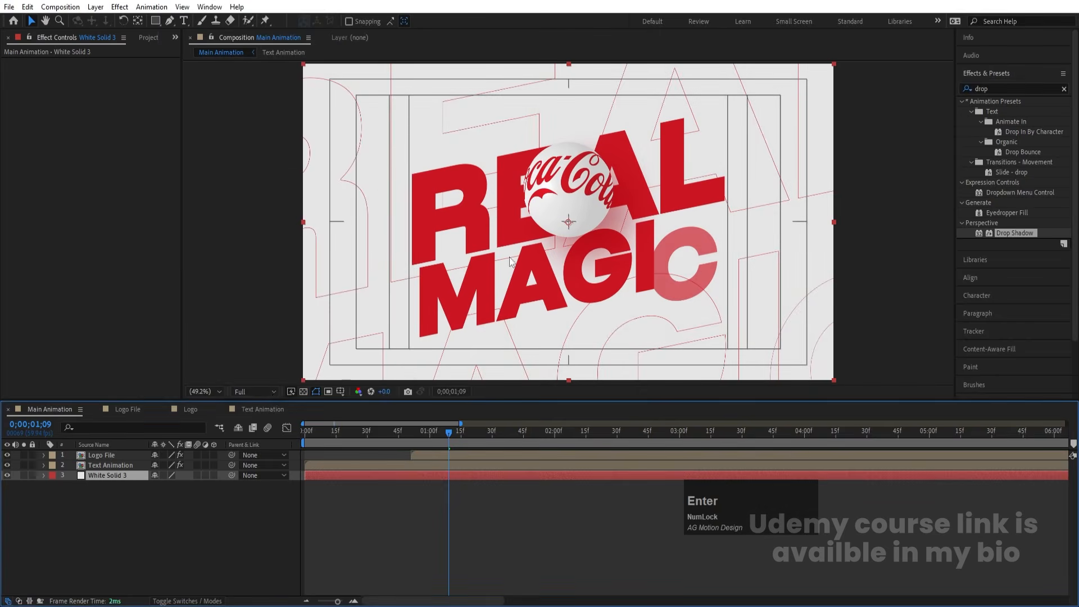
Apply CC Vignette to the background solid and lower its Amount to about -108.
left_click(991, 88)
key("ctrl+a")
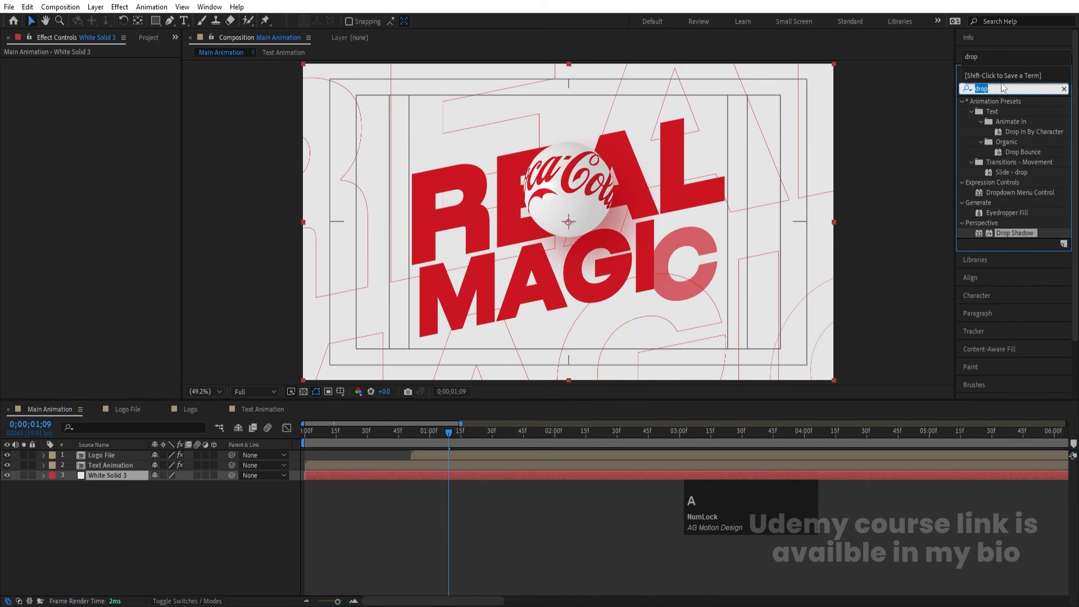
type("cc vi")
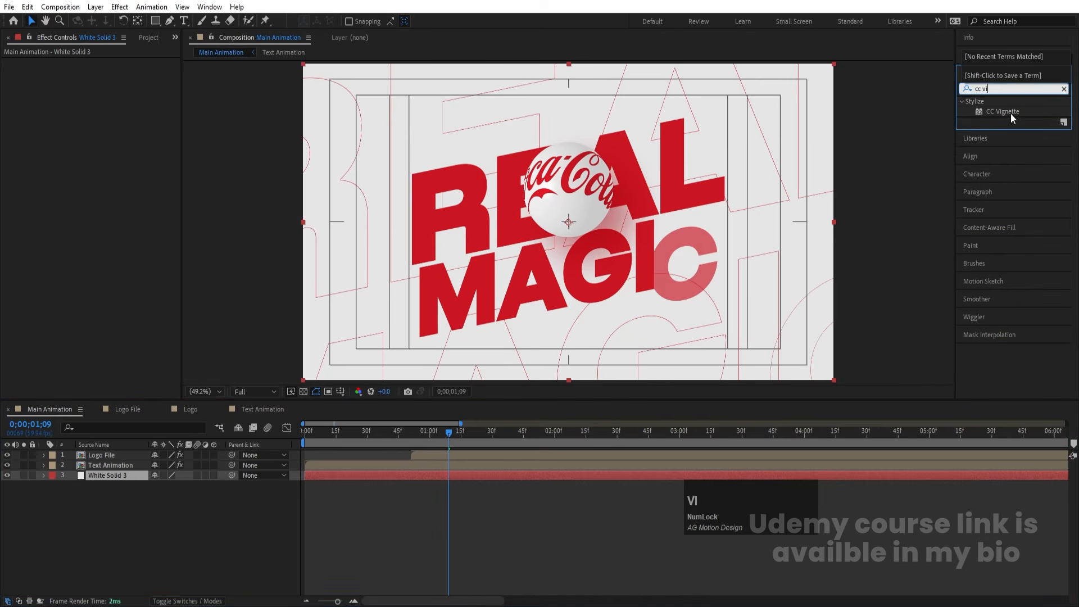
left_click(1011, 111)
double_click(1011, 111)
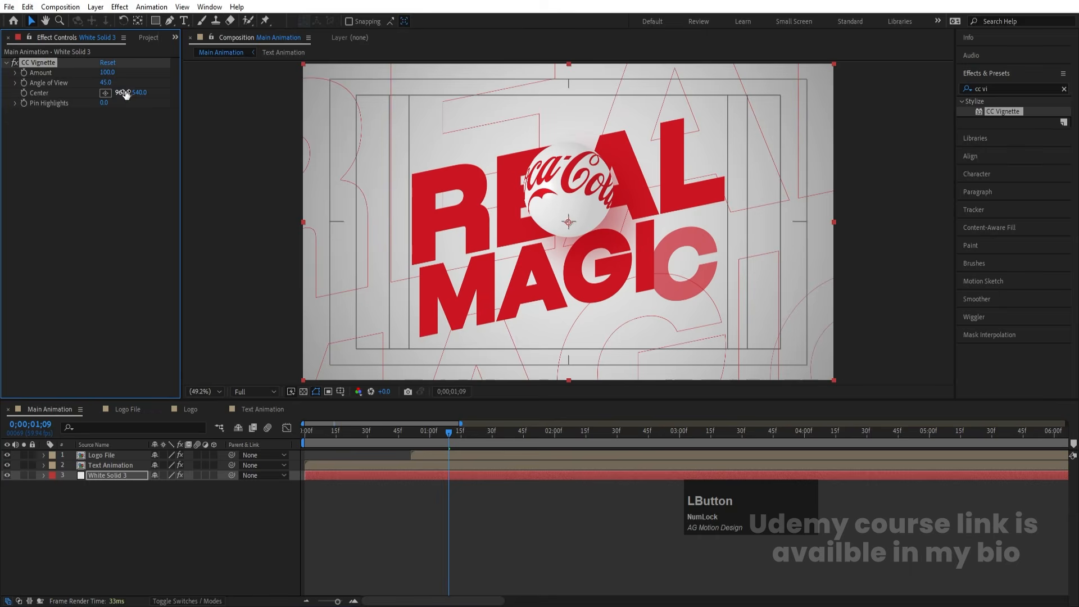
left_click_drag(108, 71, 49, 73)
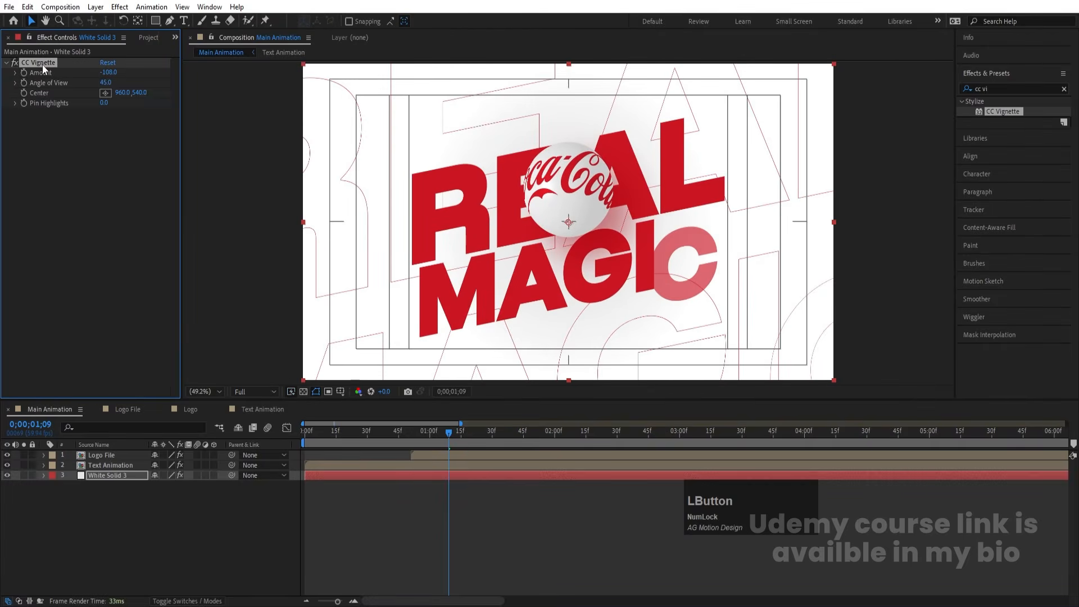
Remove the CC Vignette effect from the background solid and play the animation from the start.
key("Delete")
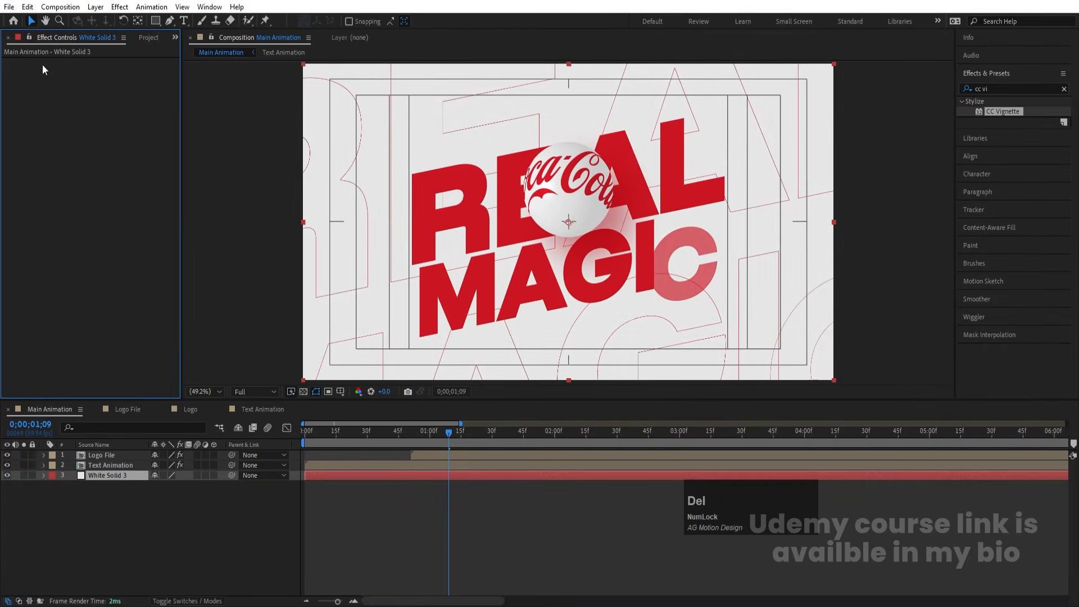
left_click(305, 427)
key("space")
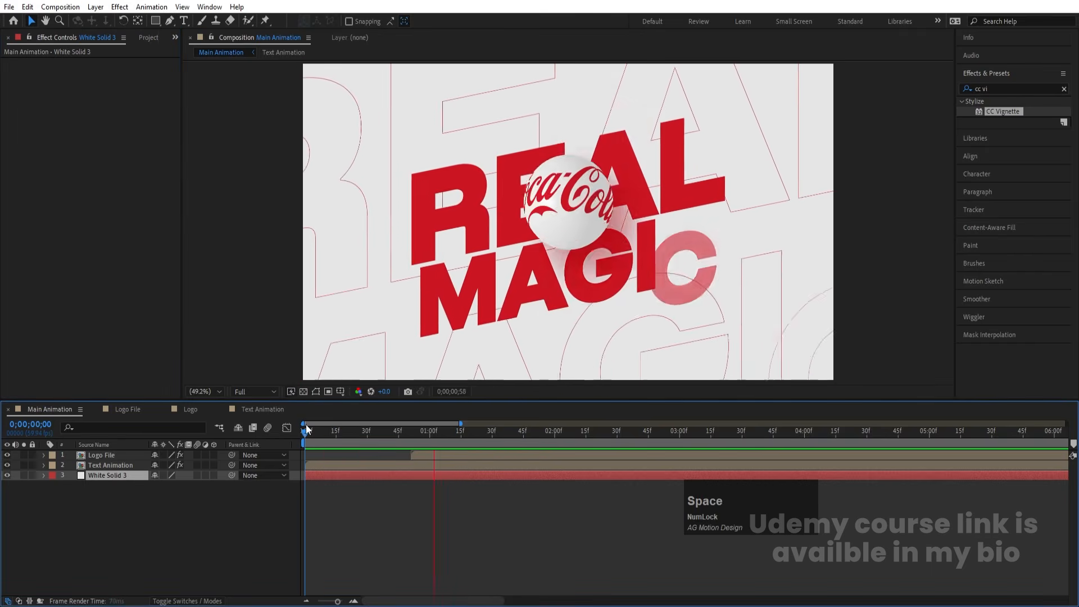
Set the current time to the ball's last keyframe at 0;00;02;21 and collapse the revealed keyframe properties.
left_click_drag(541, 432, 597, 438)
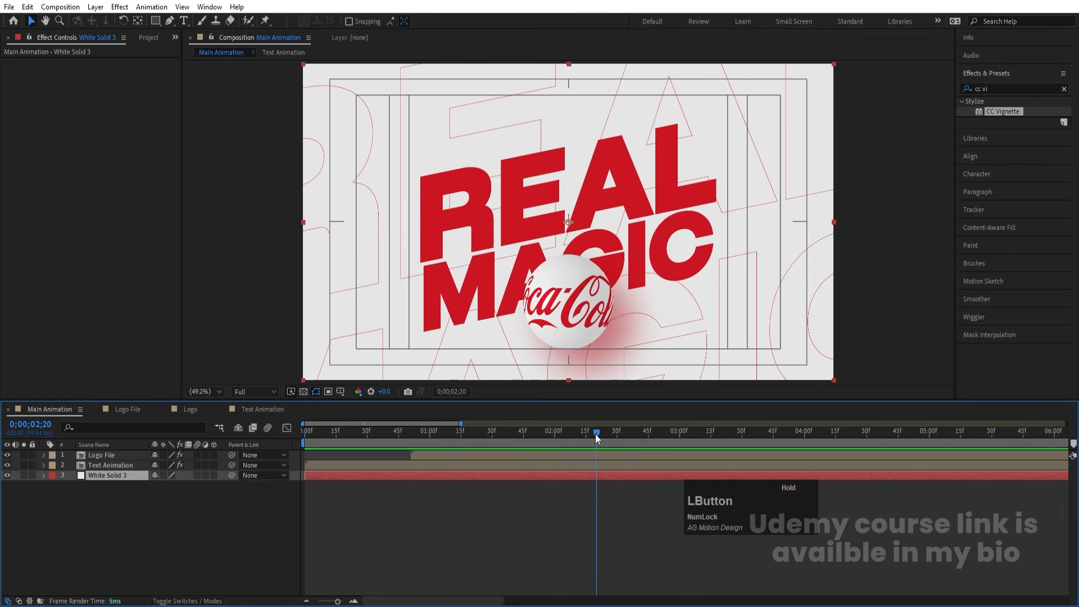
left_click(590, 501)
key("u")
key("k")
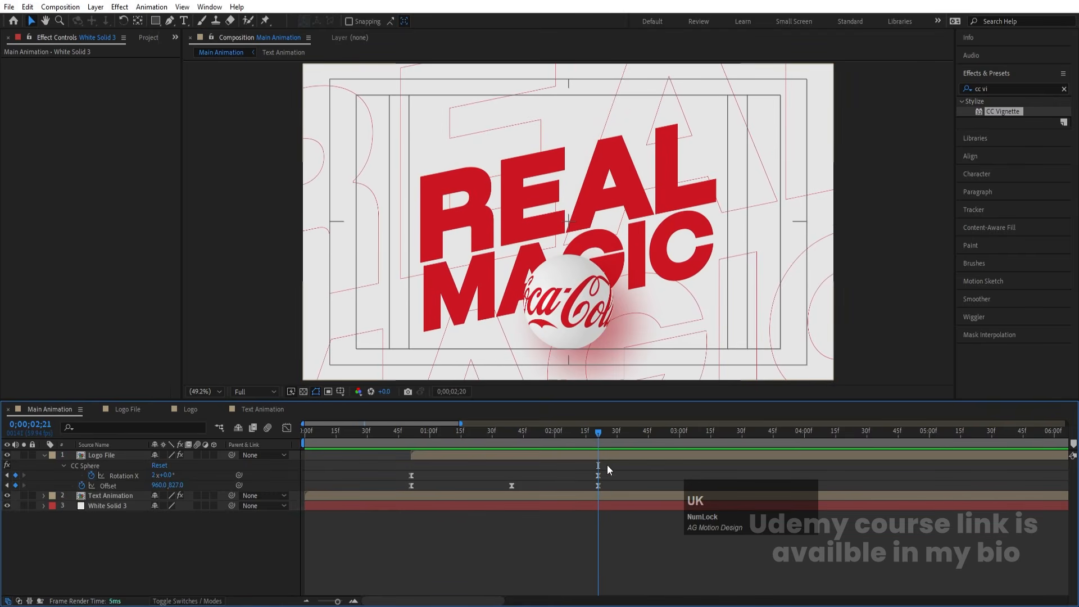
left_click(612, 468)
key("u")
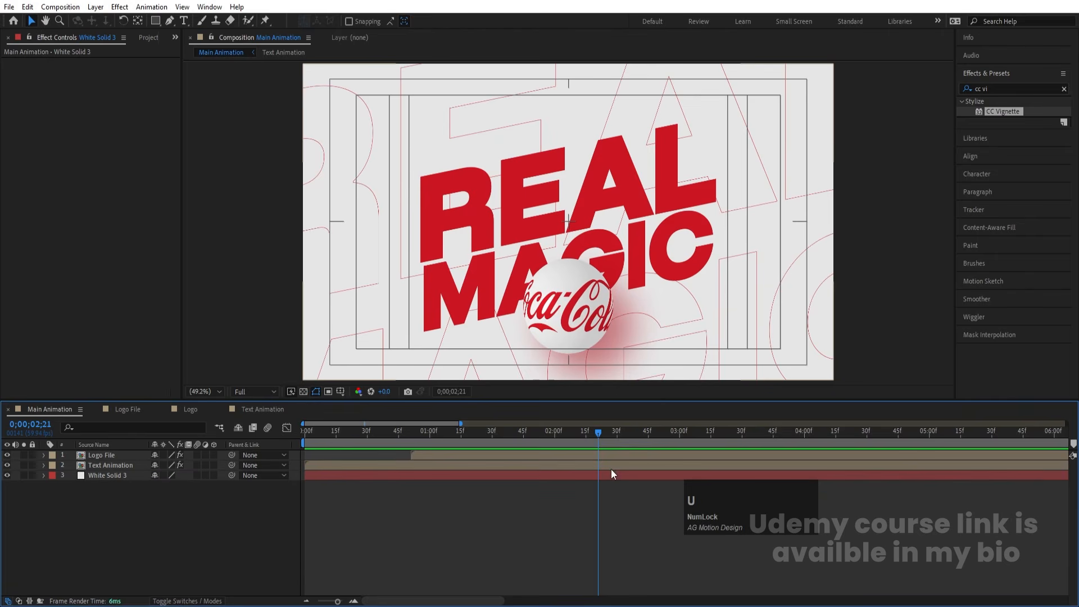
Create a 1920 x 1080 solid in the red sampled from the lettering and start its layer at 0;00;02;21.
key("ctrl+y")
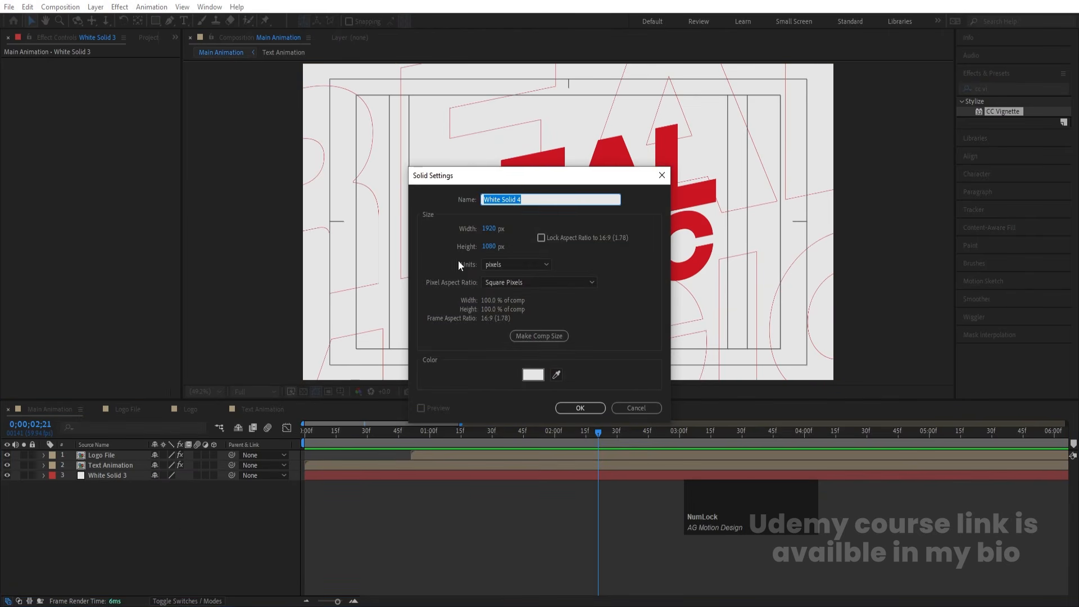
left_click_drag(507, 172, 209, 163)
left_click(259, 366)
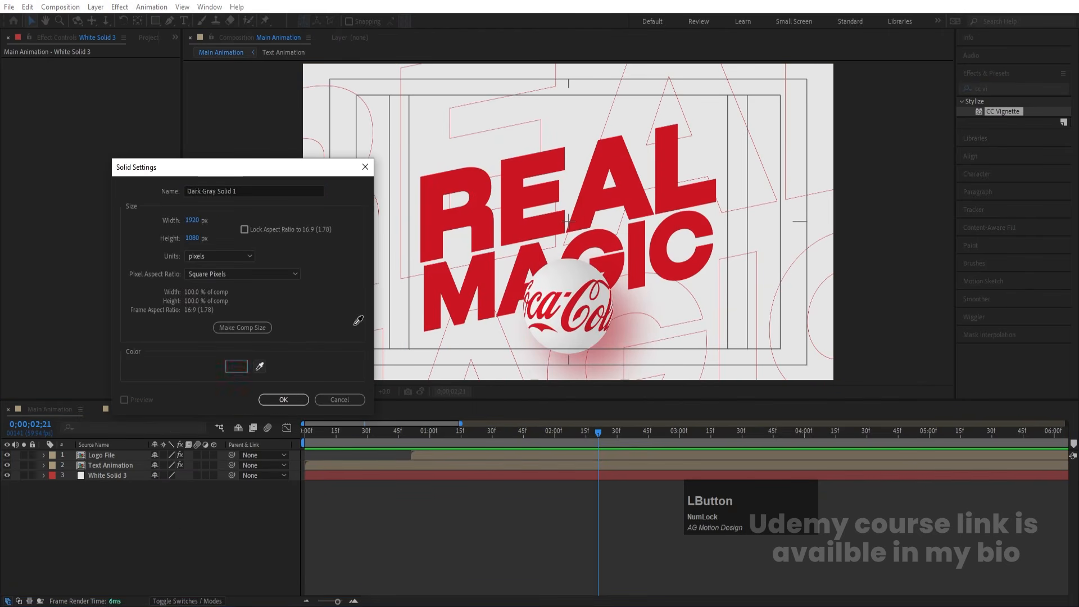
left_click(465, 220)
key("Return")
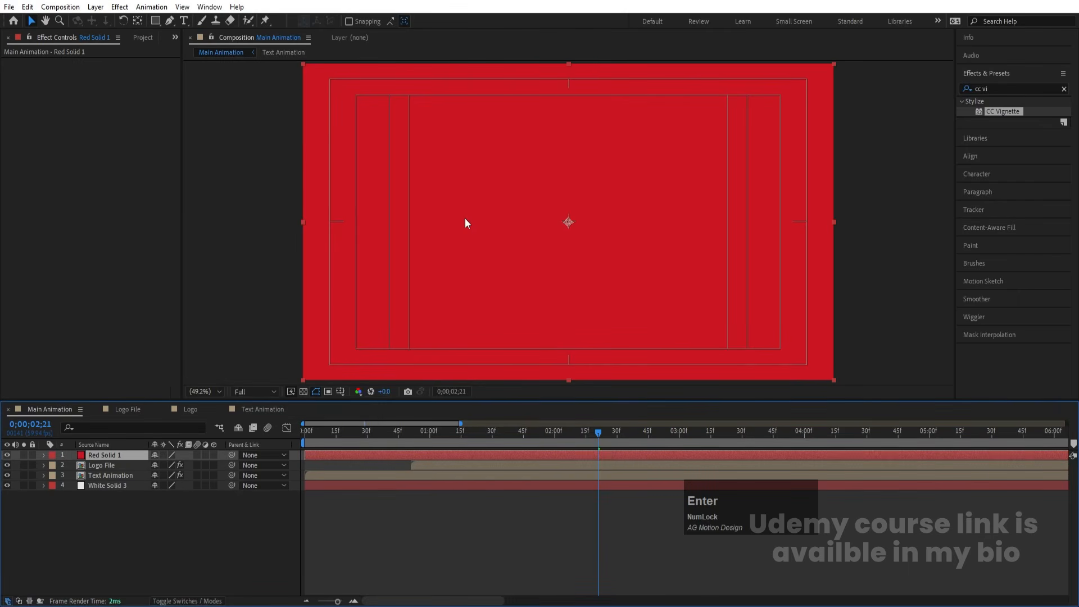
key("bracketleft")
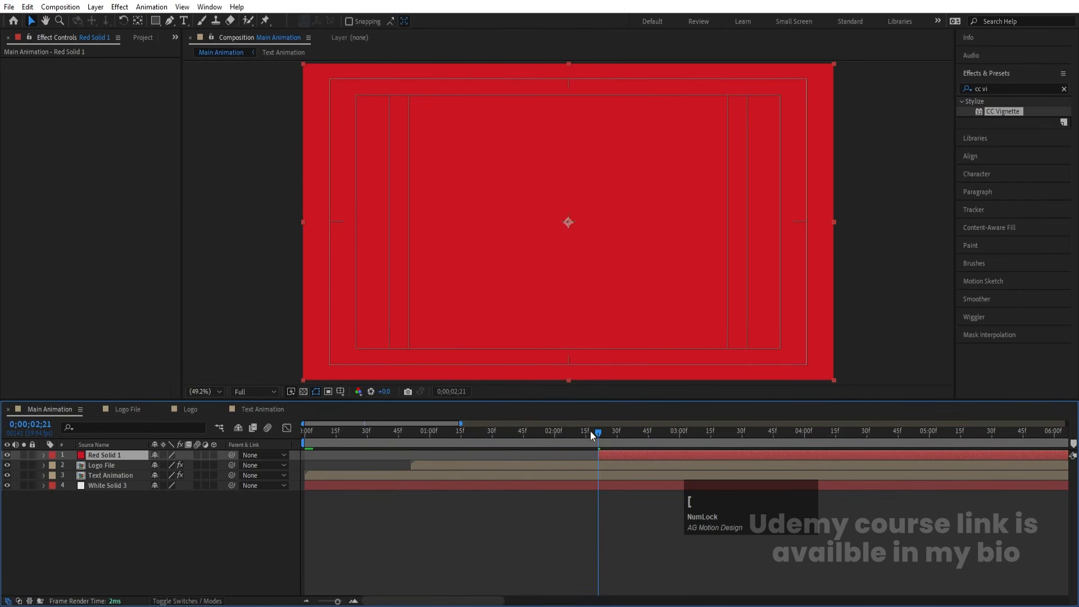
Preview the cut to the red solid from about 0;00;02;00 and return to 0;00;02;21.
left_click(556, 432)
key("space")
left_click(598, 436)
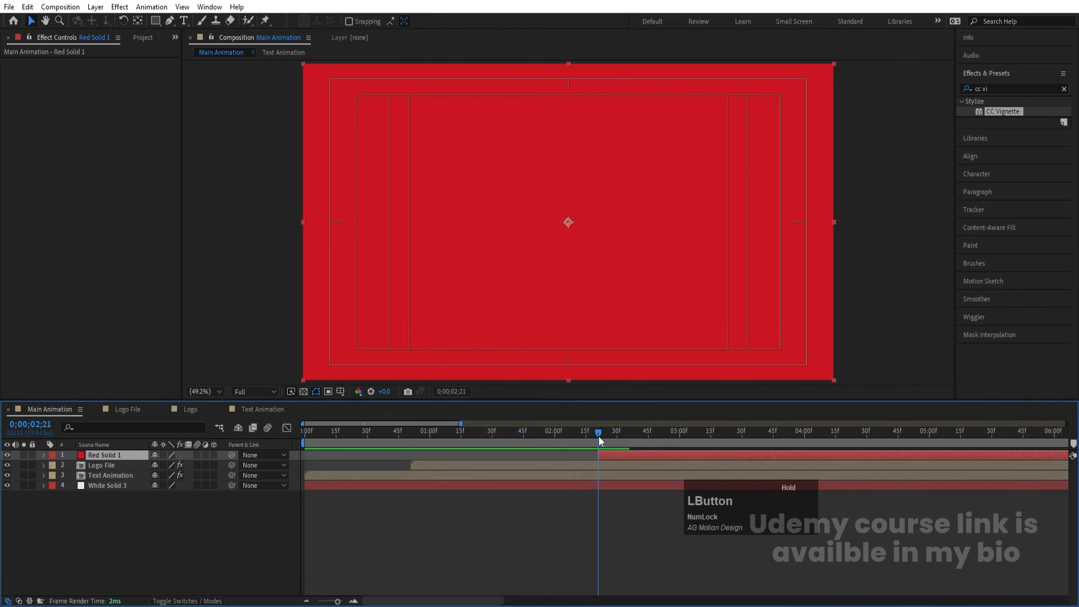
left_click(574, 554)
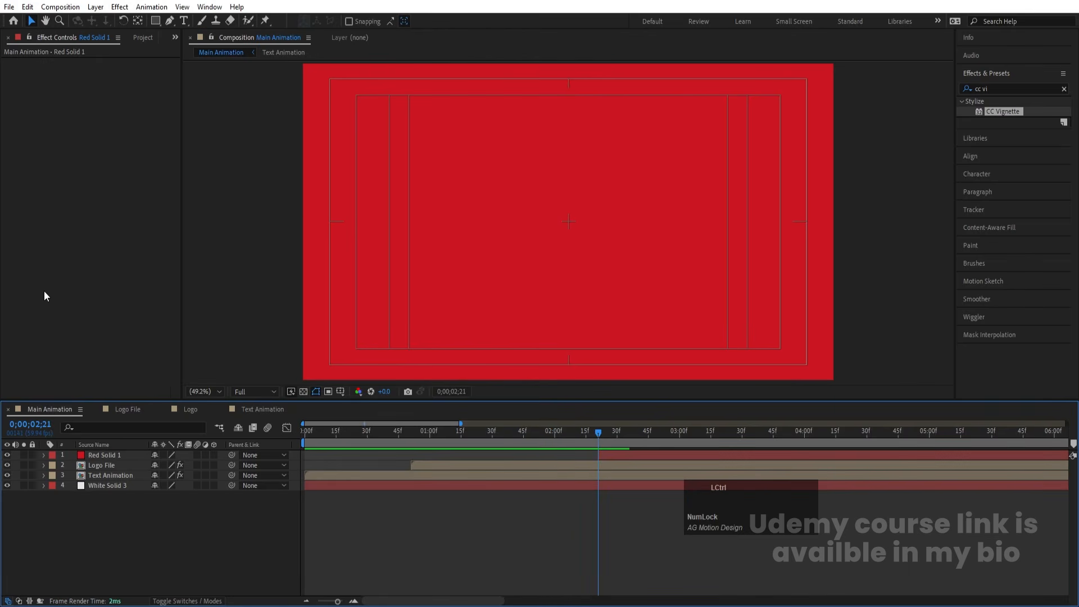
Try importing Can.psd as a composition that retains layer sizes, and undo the import.
key("ctrl+i")
left_click(142, 125)
key("Num_Lock")
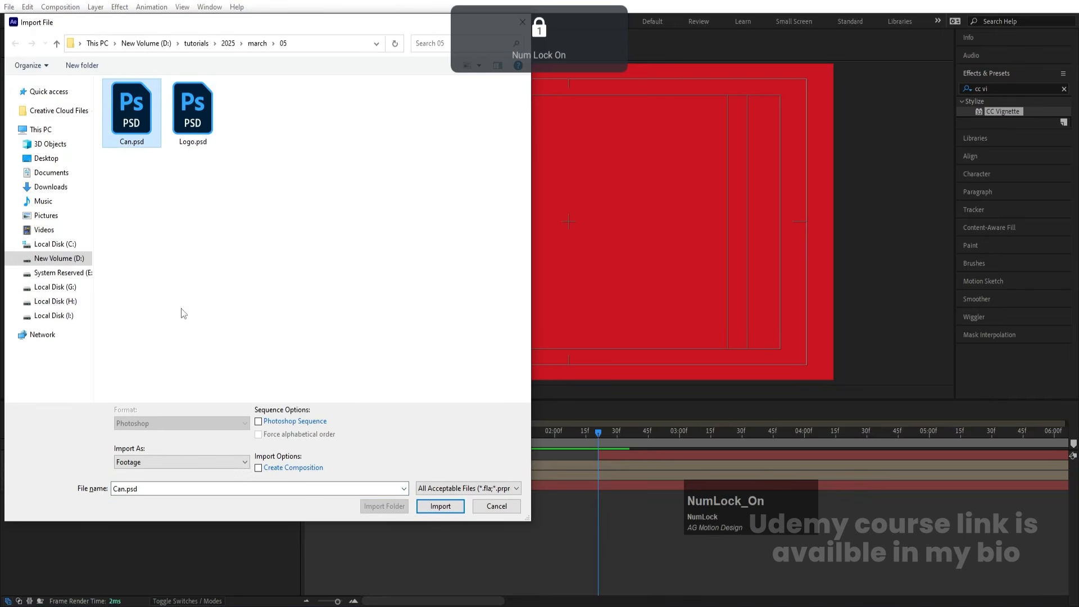
left_click(149, 463)
left_click(145, 487)
key("Return")
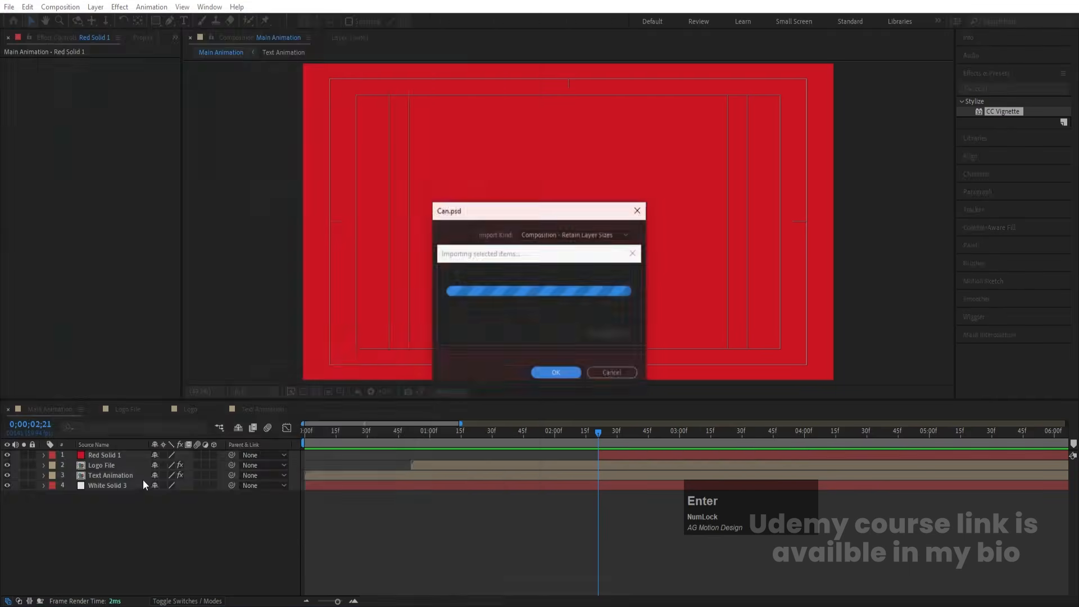
key("Return")
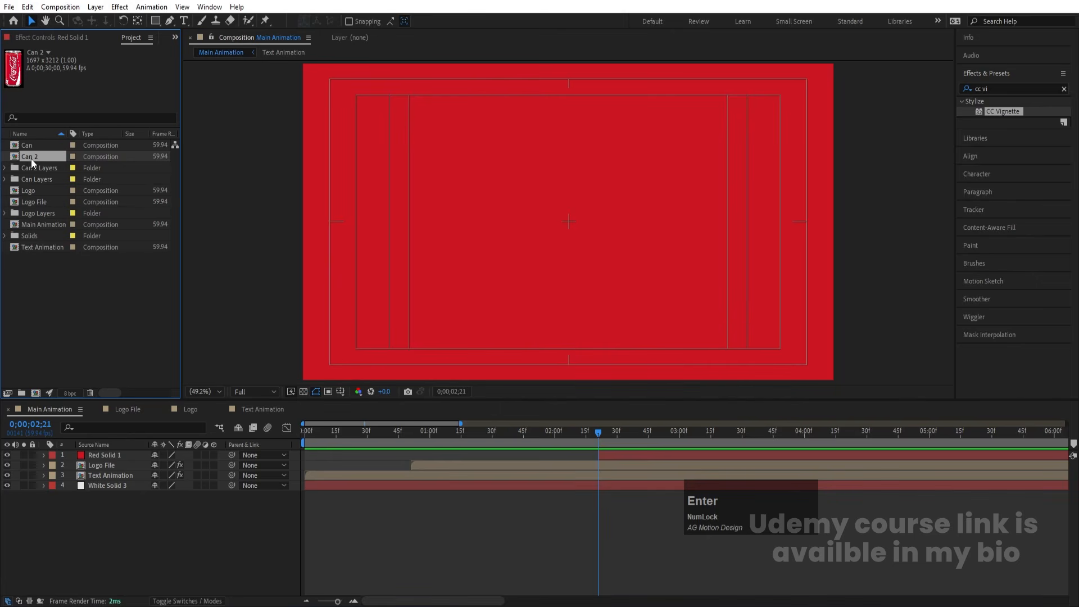
key("ctrl+z")
Copy the can artwork layer from the Can composition and paste it above the red solid in Main Animation.
double_click(31, 144)
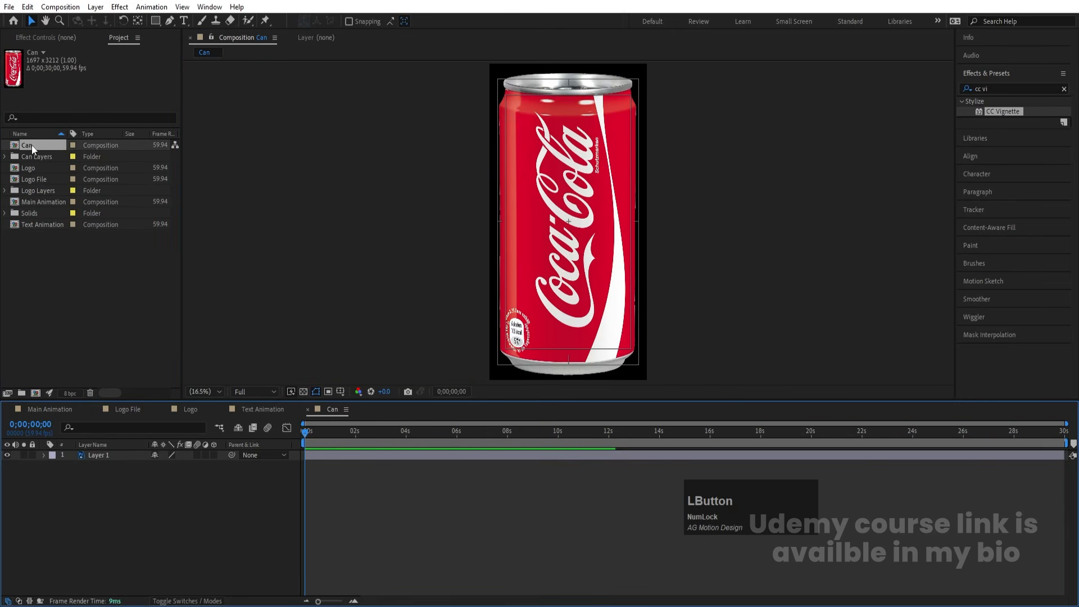
left_click(112, 455)
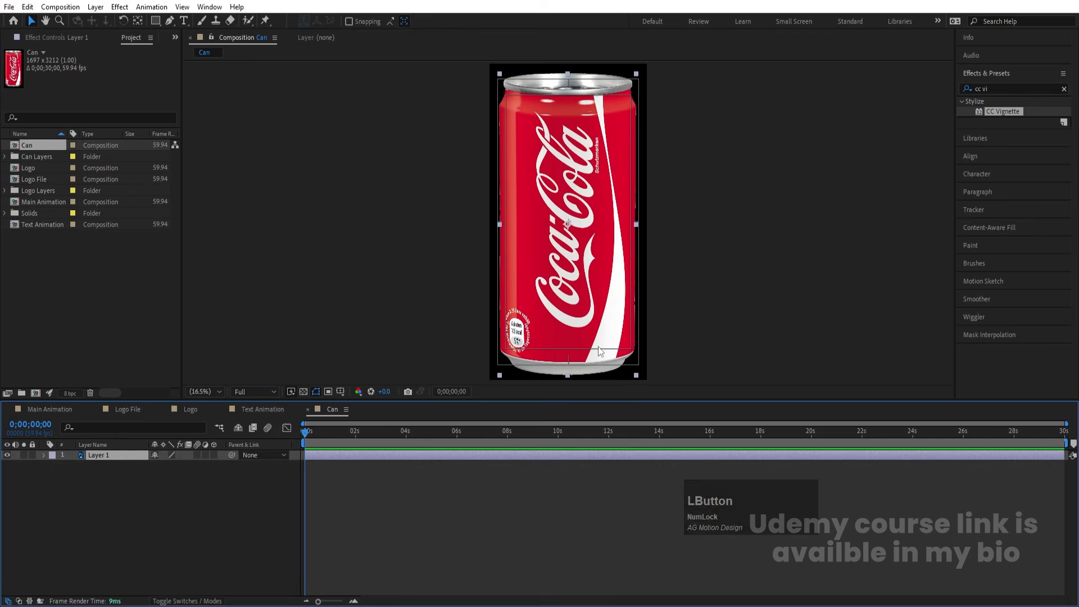
left_click(49, 408)
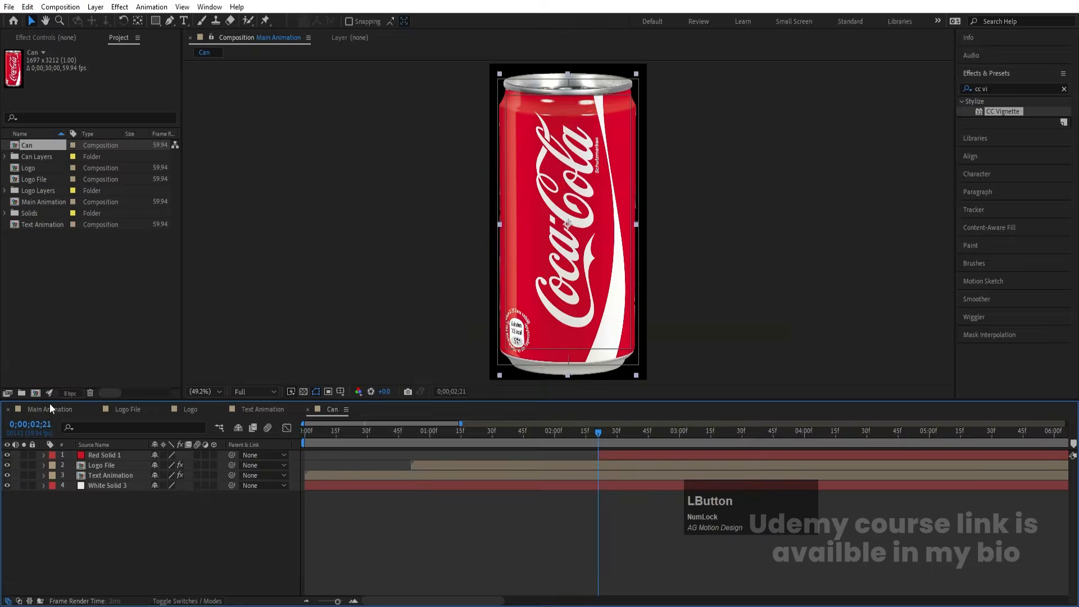
key("ctrl+v")
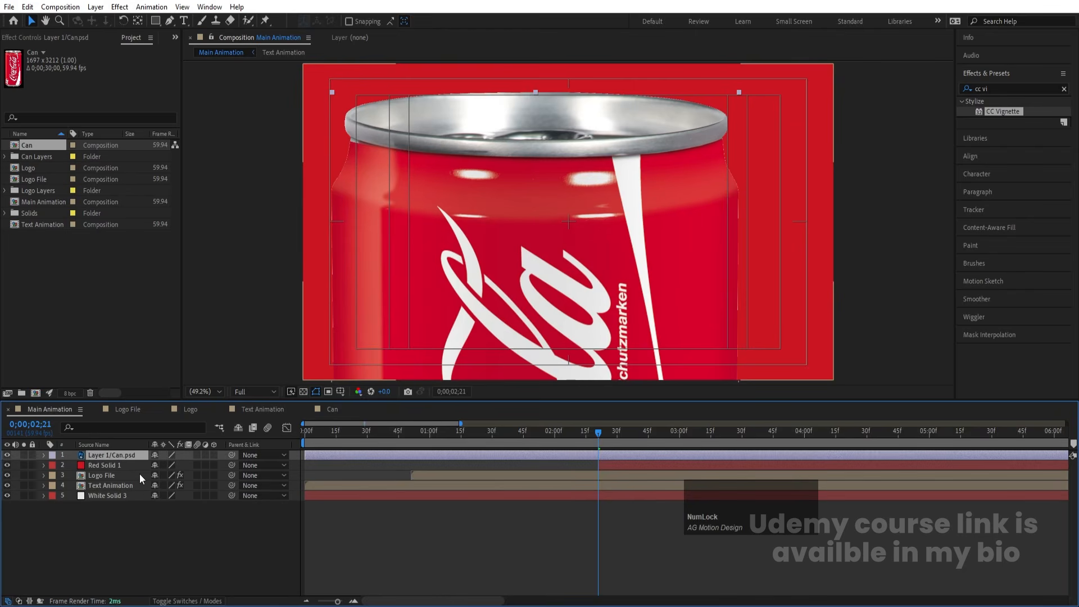
Scale the can layer to 24% and move it near the center of the red frame.
key("s")
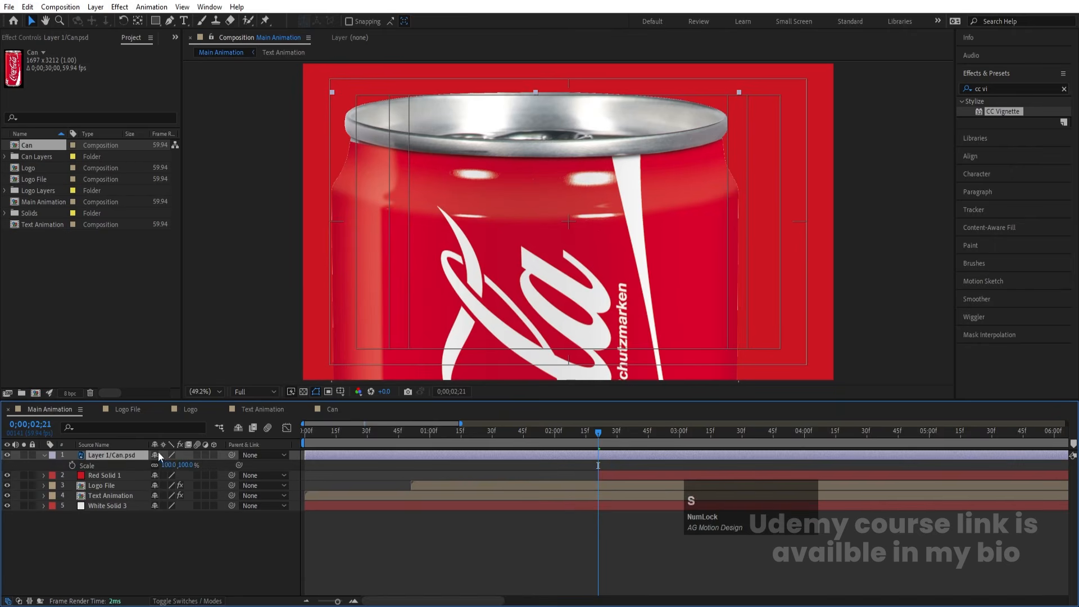
left_click_drag(168, 464, 145, 464)
scroll(642, 244, "down", 7)
scroll(582, 258, "up", 3)
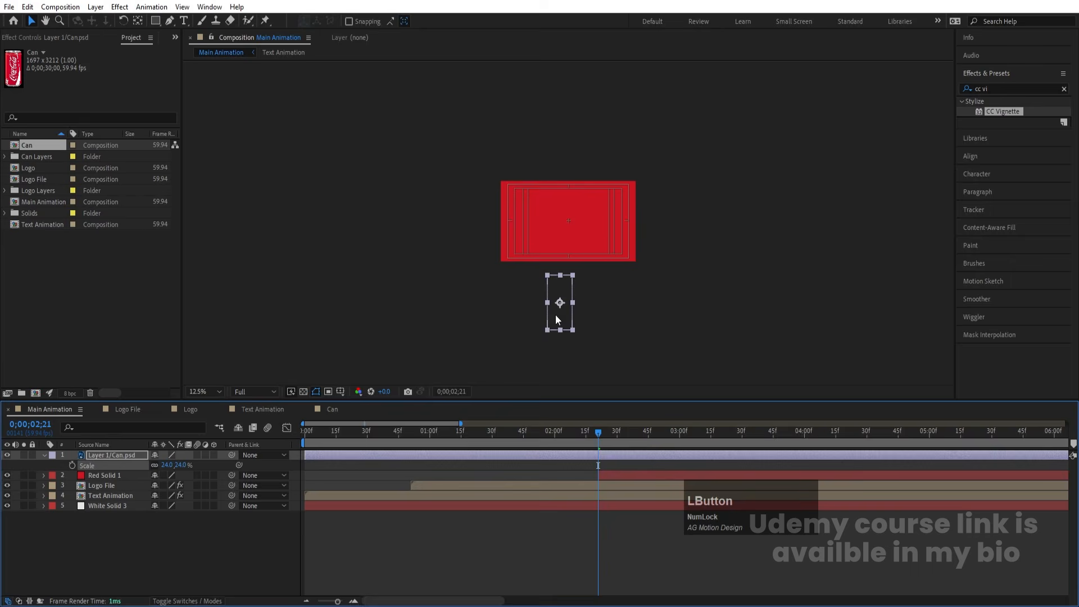
left_click_drag(557, 319, 567, 242)
left_click(201, 389)
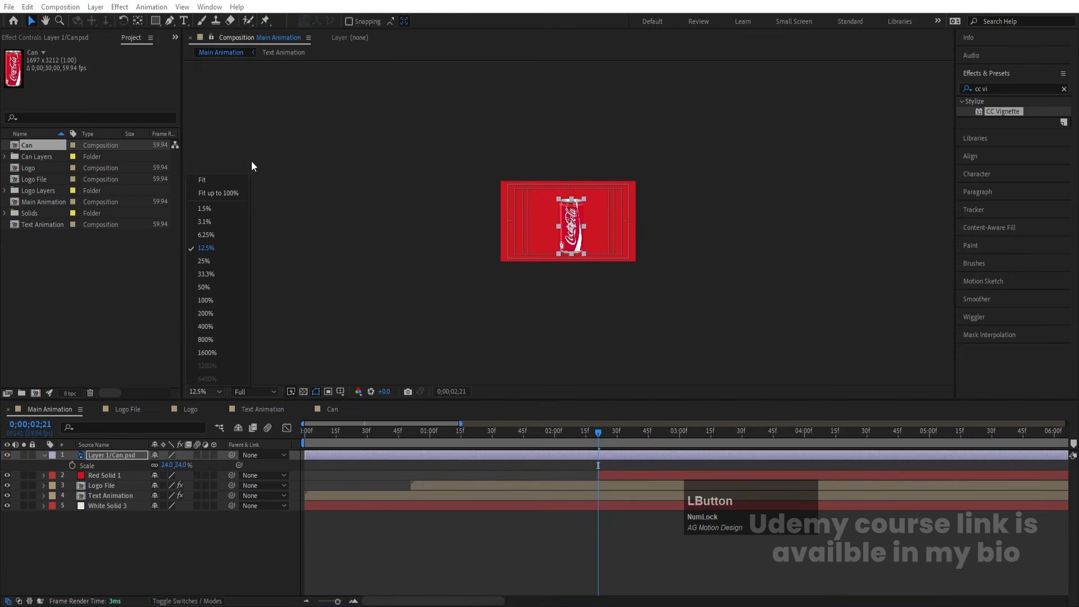
left_click(210, 181)
Tilt the can slightly clockwise, scale it to 17% and move it down to about 976, 727.
key("w")
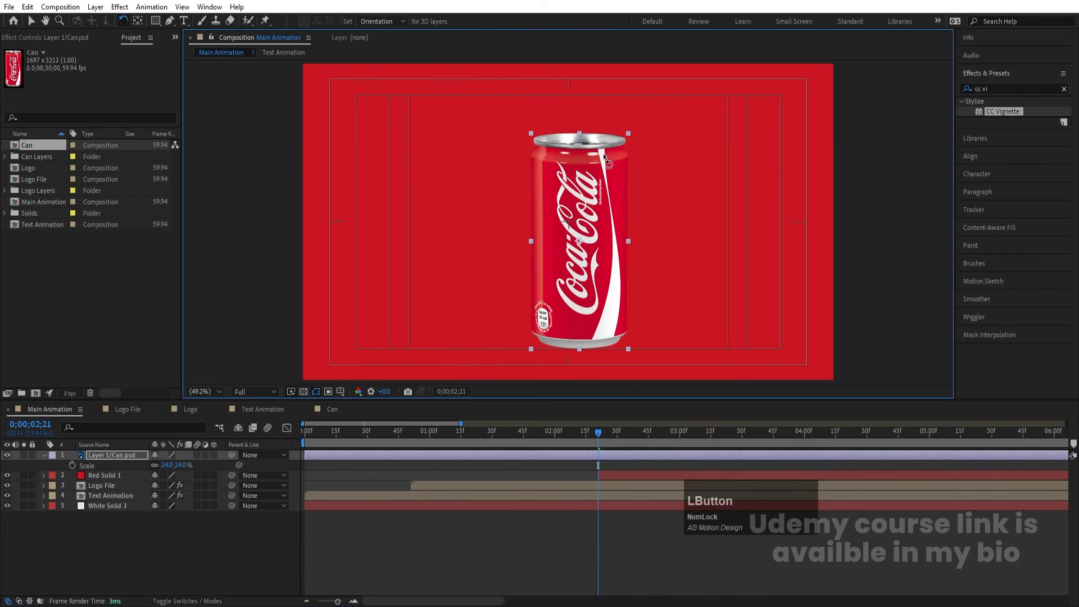
left_click_drag(620, 159, 612, 172)
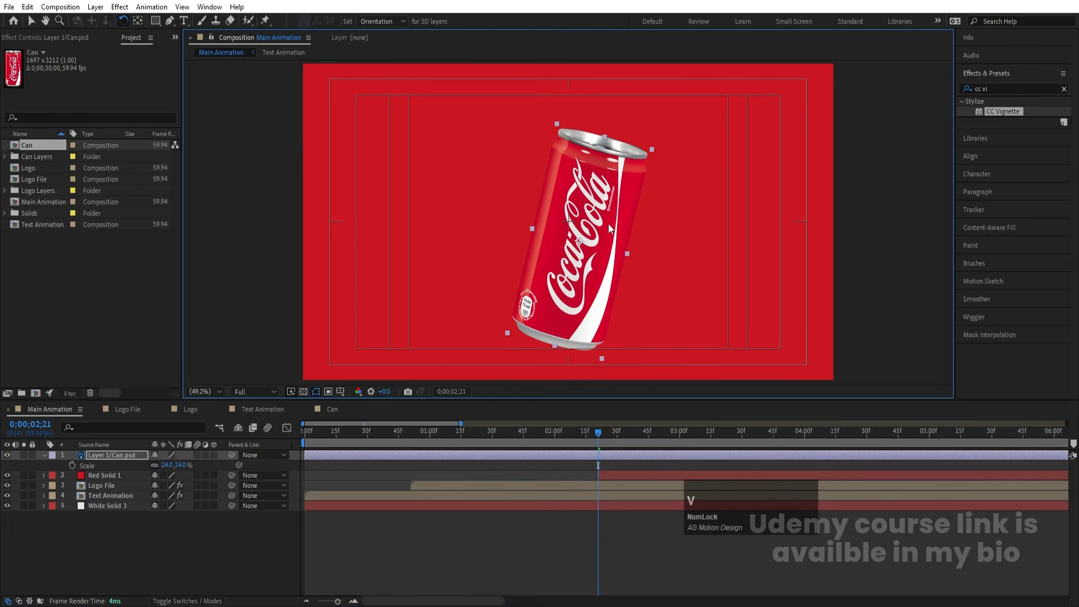
key("v")
left_click_drag(167, 468, 162, 468)
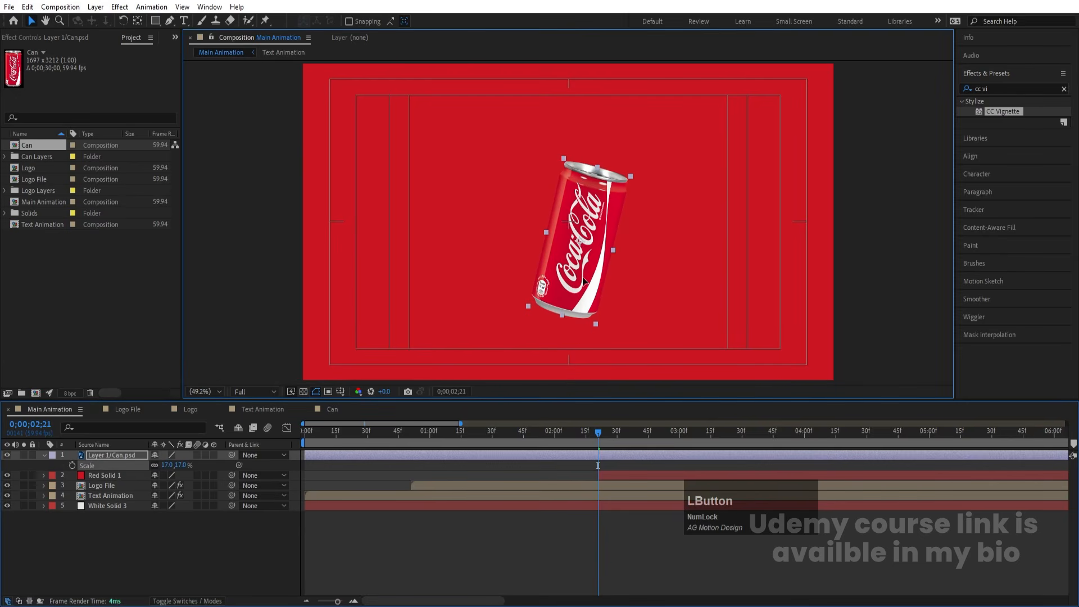
left_click_drag(583, 279, 577, 318)
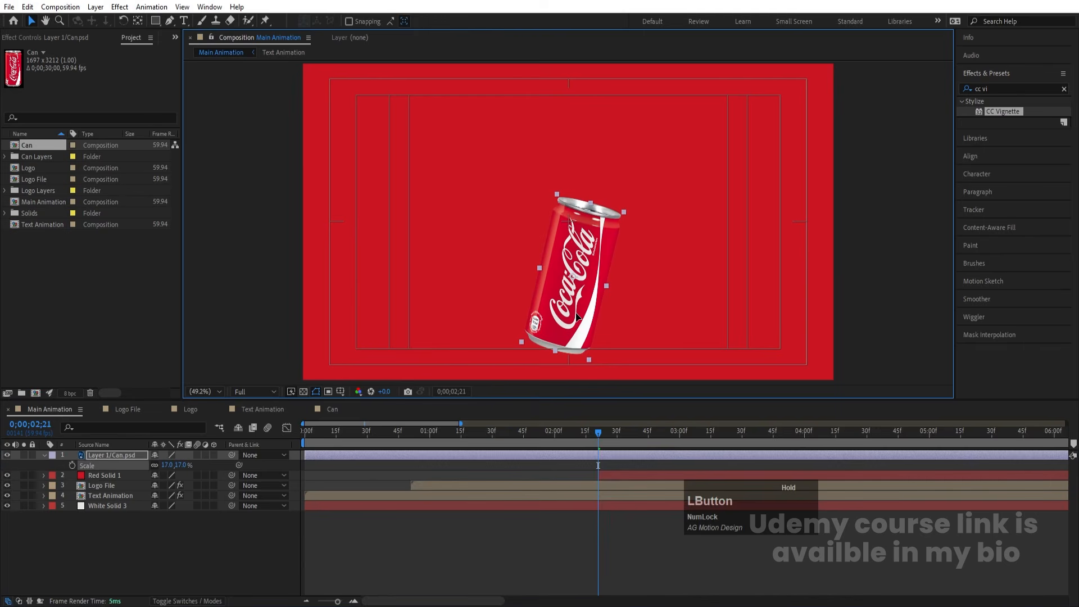
Start the can layer at 0;00;02;21 and add Position and Scale keyframes there.
key("bracketleft")
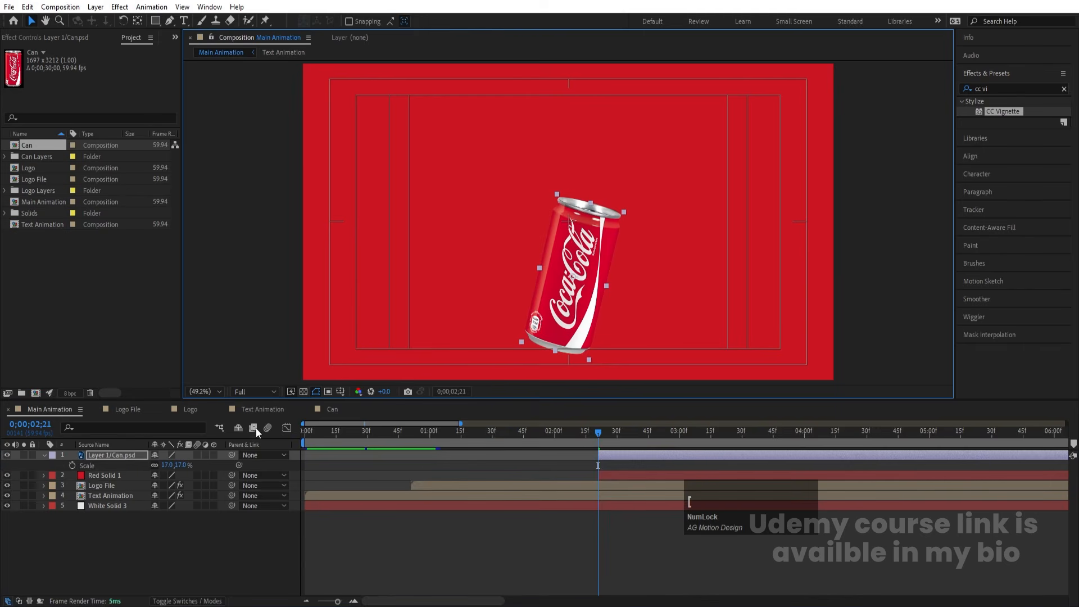
left_click(96, 457)
key("p")
left_click(73, 465)
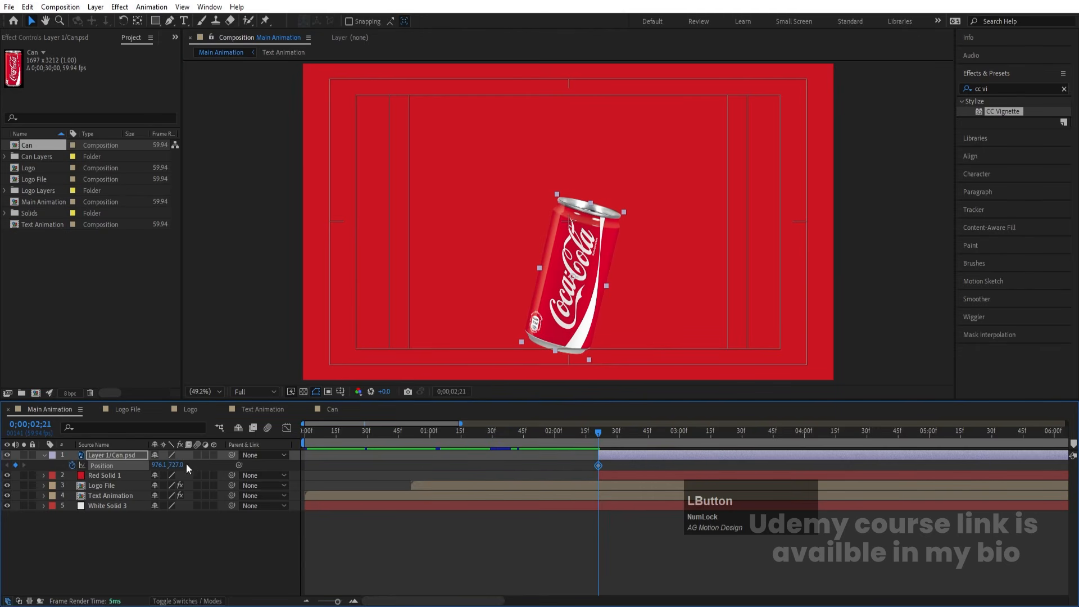
key("s")
left_click(71, 465)
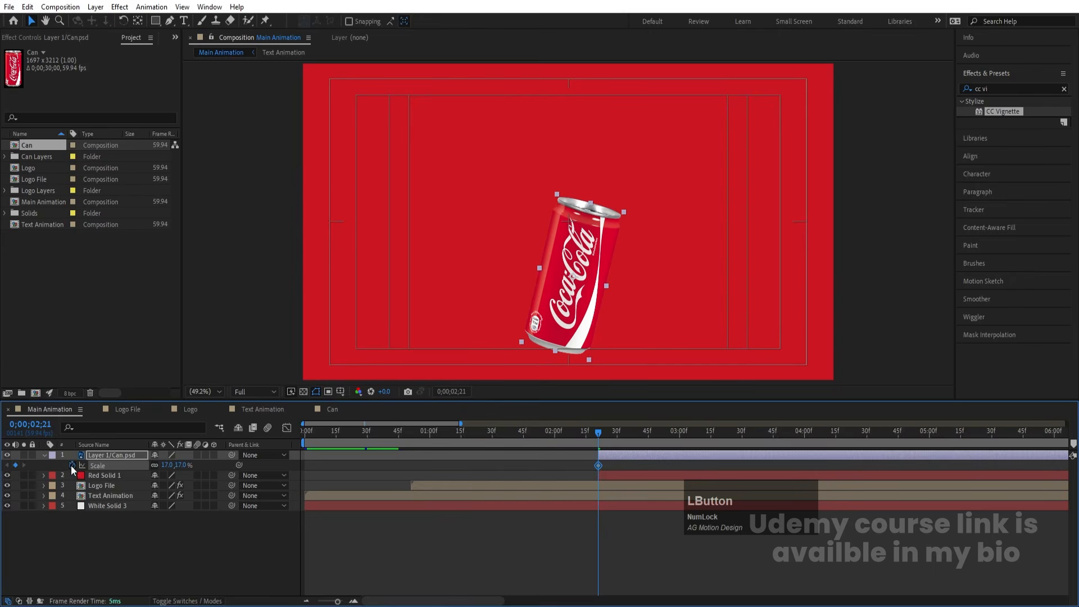
key("shift+p")
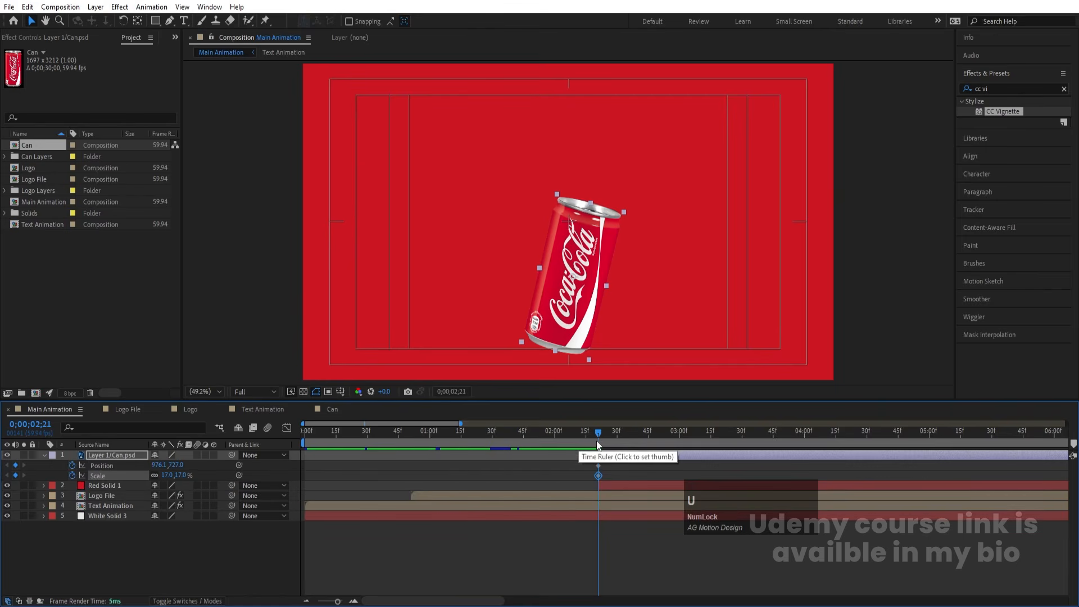
At 0;00;03;15, center the can horizontally and vertically in the composition and set its Scale to 27%.
left_click_drag(598, 435, 710, 444)
left_click(970, 155)
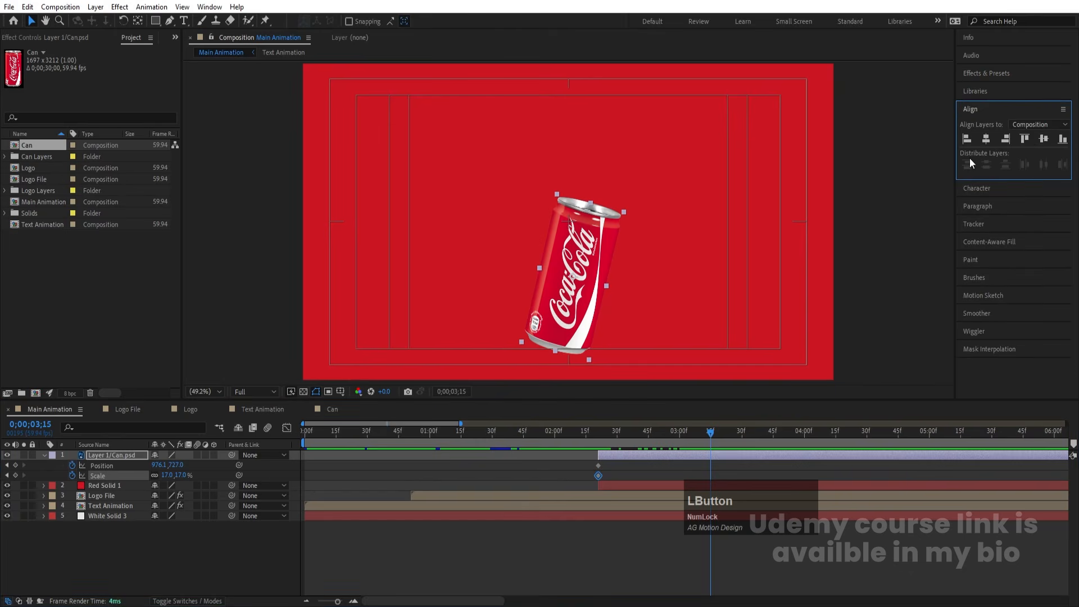
left_click(1043, 139)
left_click(986, 139)
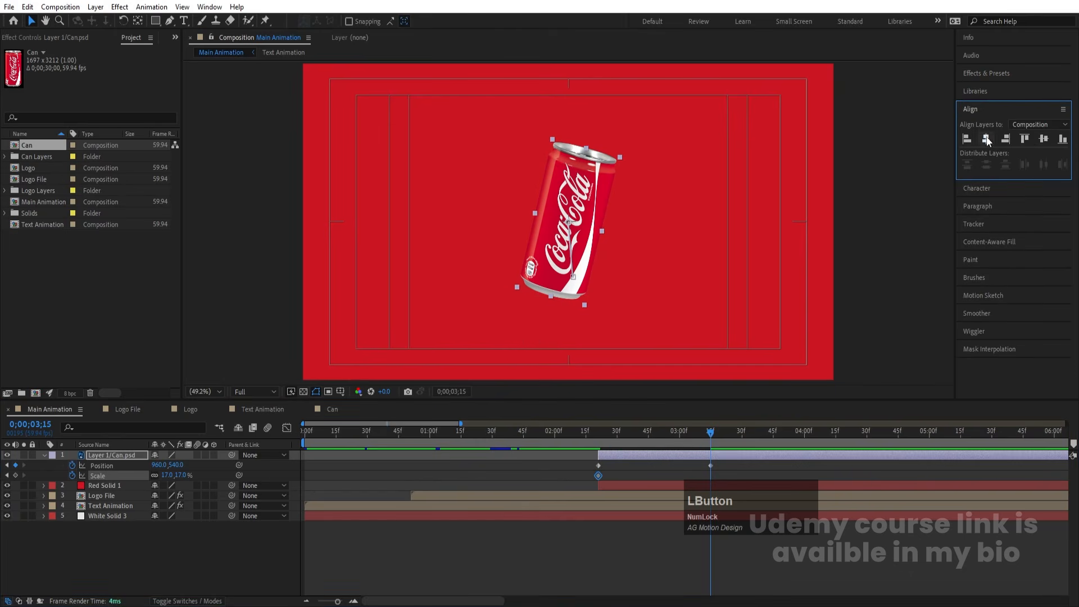
mouse_move(167, 477)
left_mouse_down()
mouse_move(186, 475)
mouse_move(173, 475)
left_mouse_up()
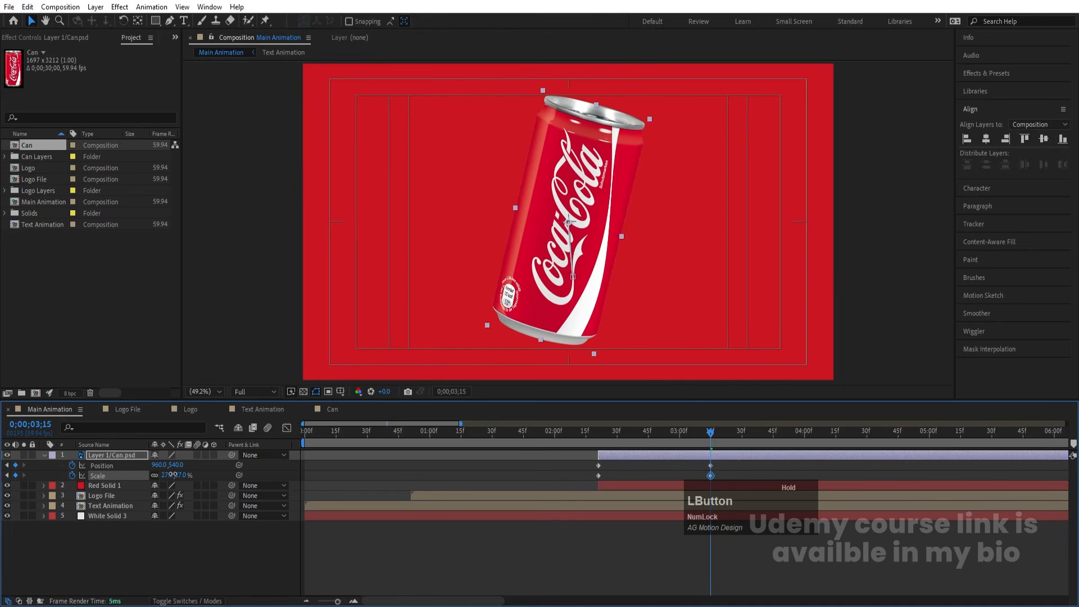
Apply Easy Ease to the can's Position and Scale keyframes and shape their speed curves for a fast start and long slowdown.
left_click_drag(573, 467, 727, 480)
key("F9")
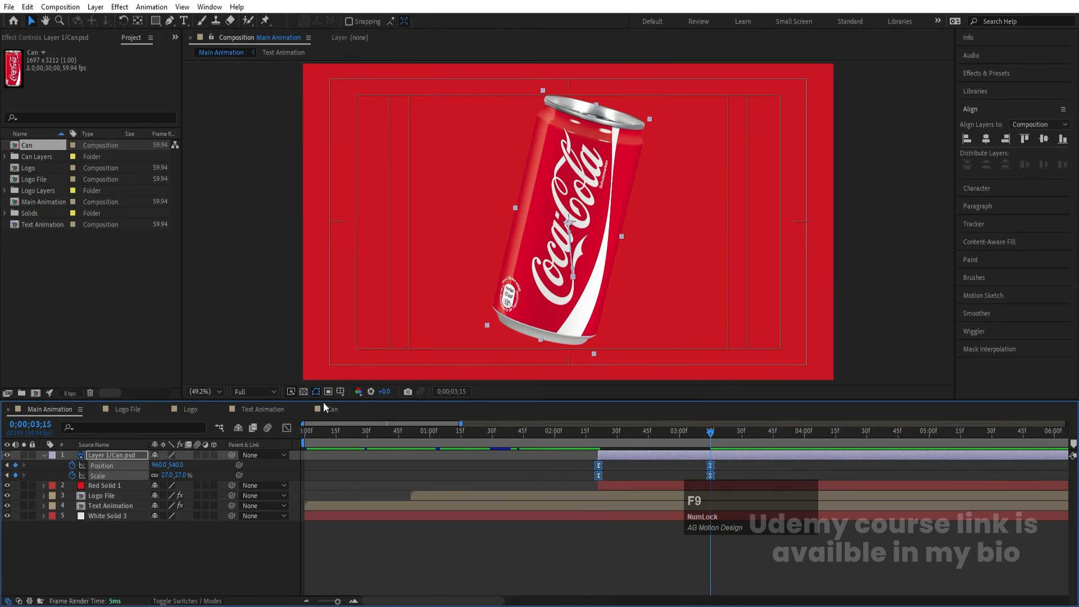
left_click(287, 428)
left_click_drag(742, 558, 602, 566)
Play the can's entrance from 0;00;02;06 and close the Graph Editor.
left_click_drag(590, 442, 568, 444)
key("space")
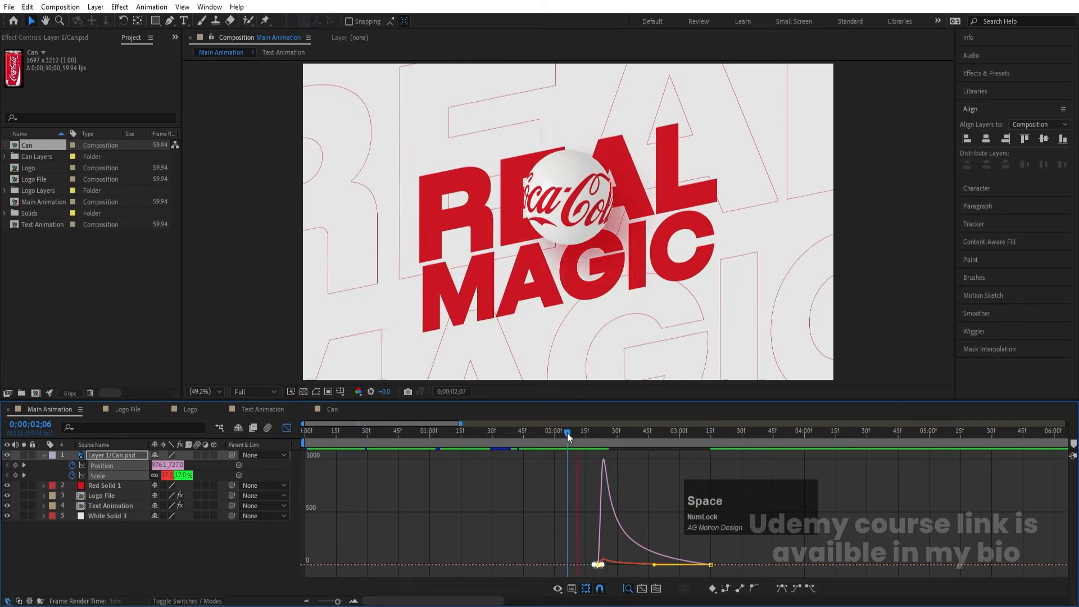
left_click(283, 428)
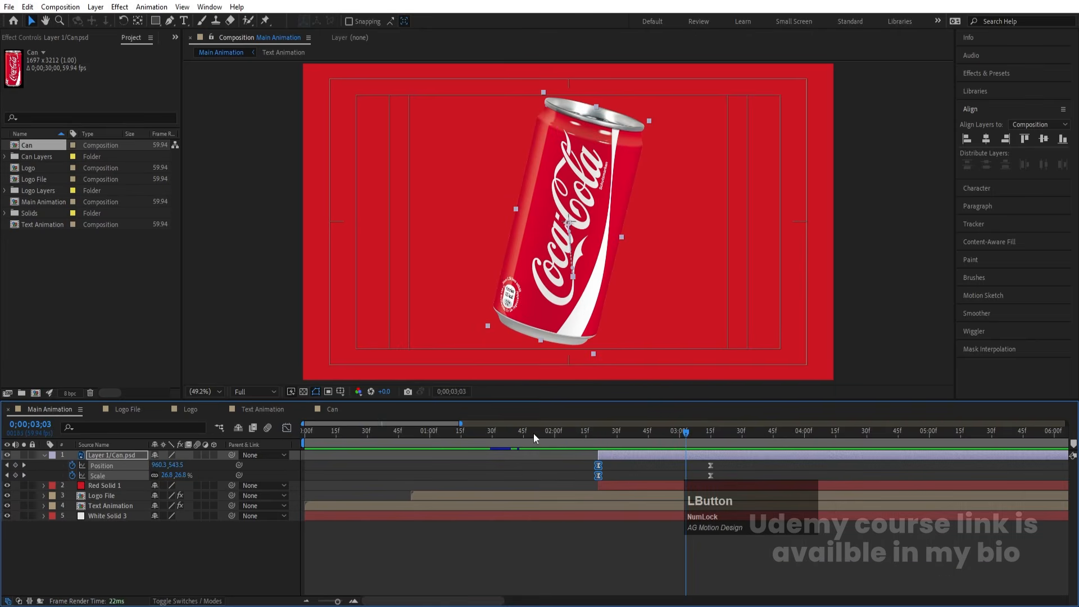
Play the animation from the beginning and review the can's entrance between its first and last keyframes.
key("space")
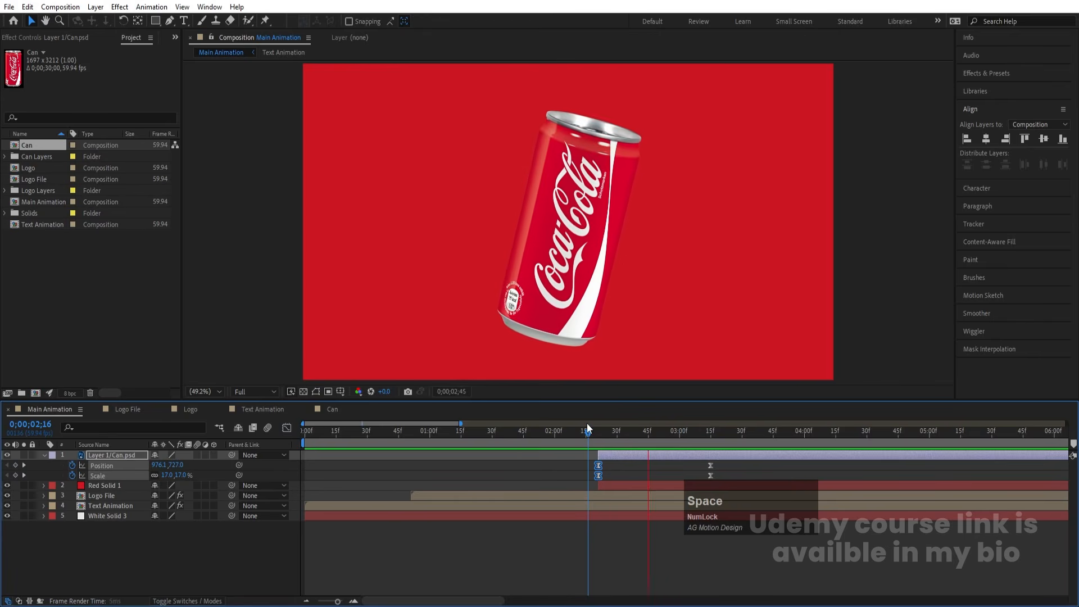
key("space")
left_click_drag(646, 430, 194, 432)
key("space")
key("space")
key("space")
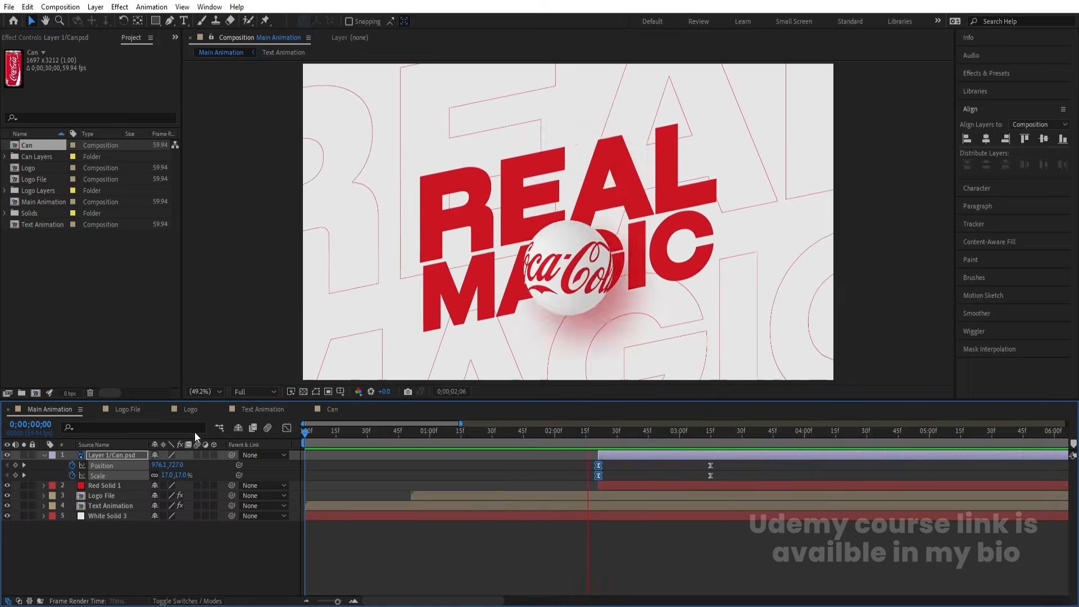
key("space")
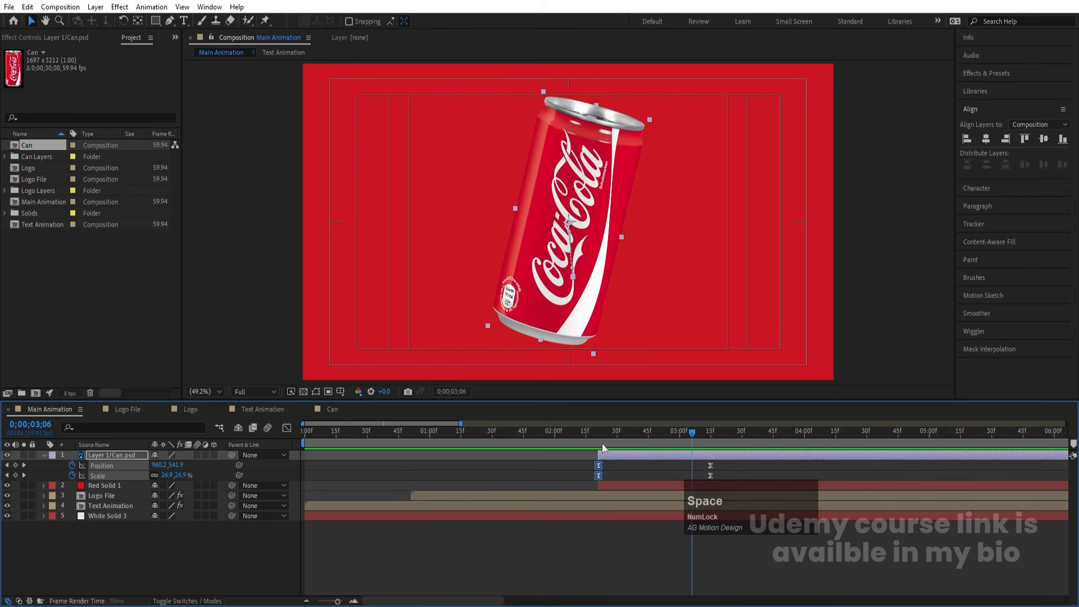
left_click(629, 470)
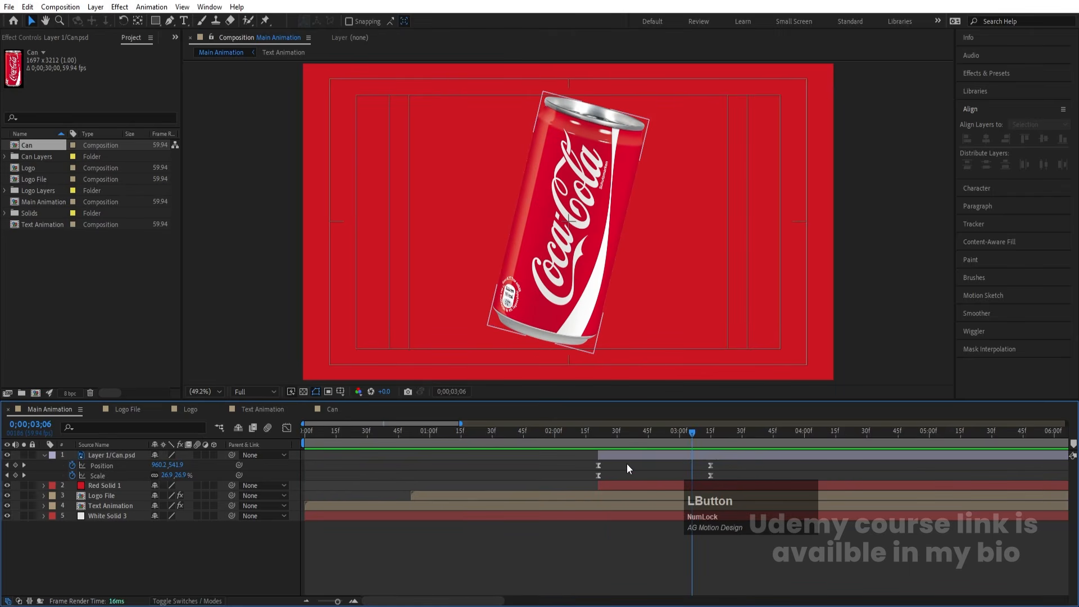
key("k")
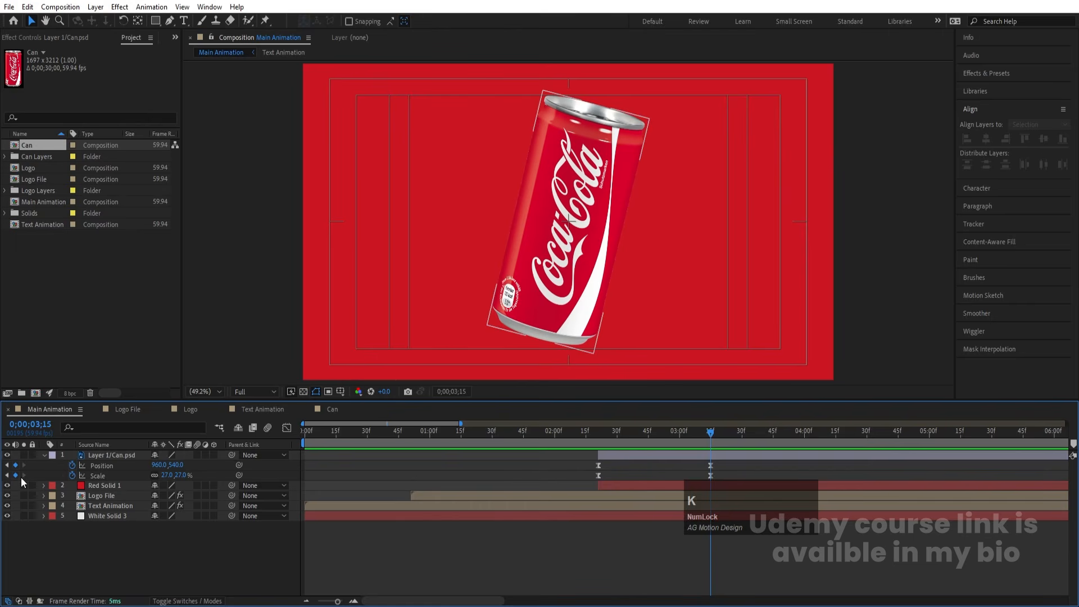
left_click_drag(614, 431, 663, 428)
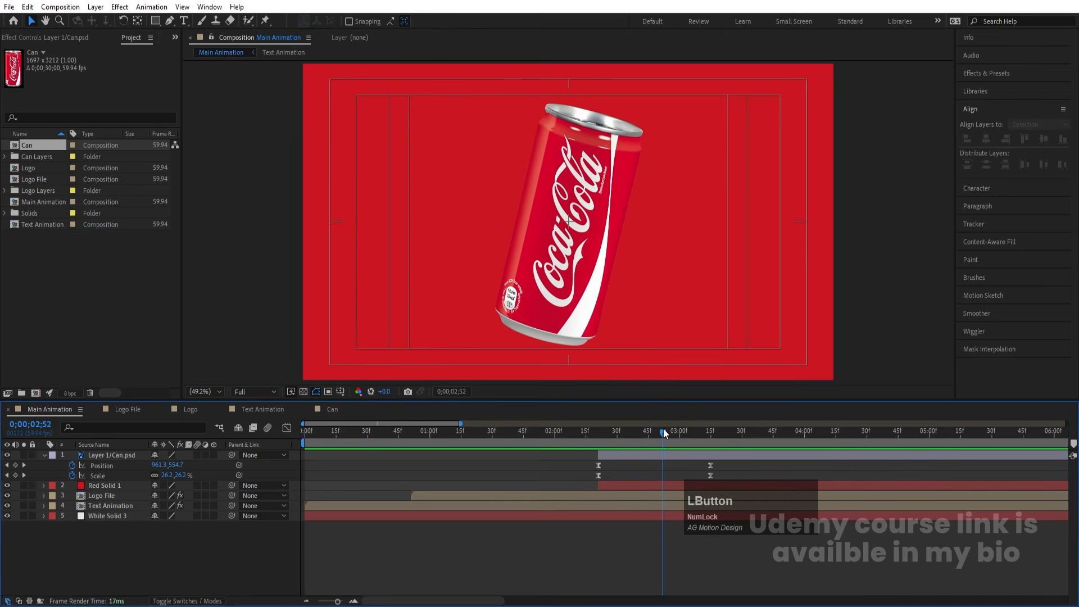
At the can's last keyframes at 0;00;03;15, reduce its Scale to 22% and move it slightly upward to about 960, 527.
key("k")
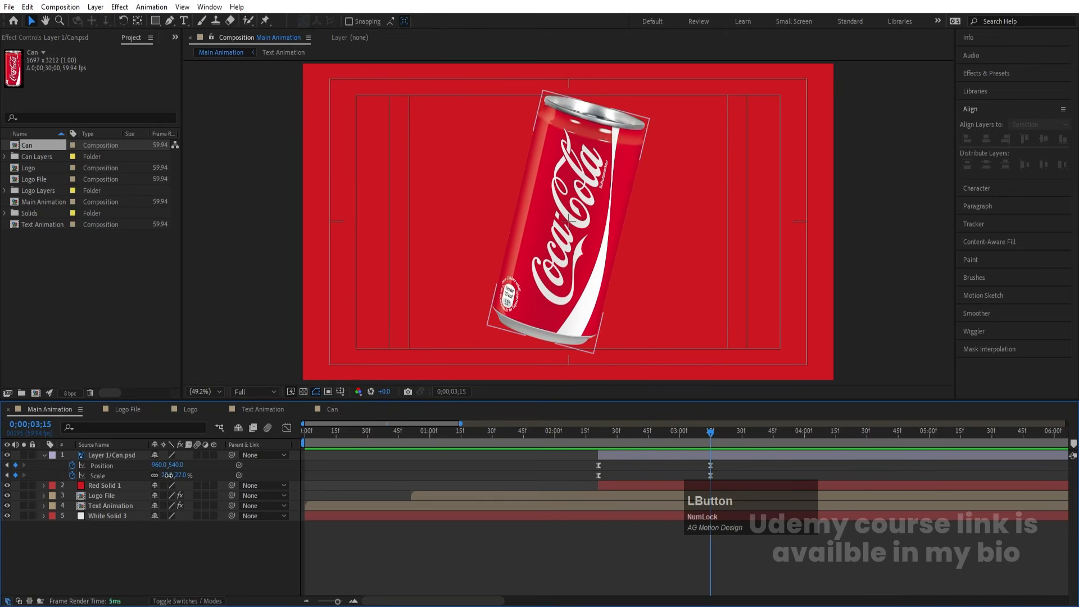
left_click_drag(168, 475, 167, 474)
left_click_drag(601, 195, 592, 191)
At the can's first keyframes at 0;00;02;21, set its Scale to 10% and move it down to about 955.8, 820.6.
left_click_drag(611, 431, 599, 426)
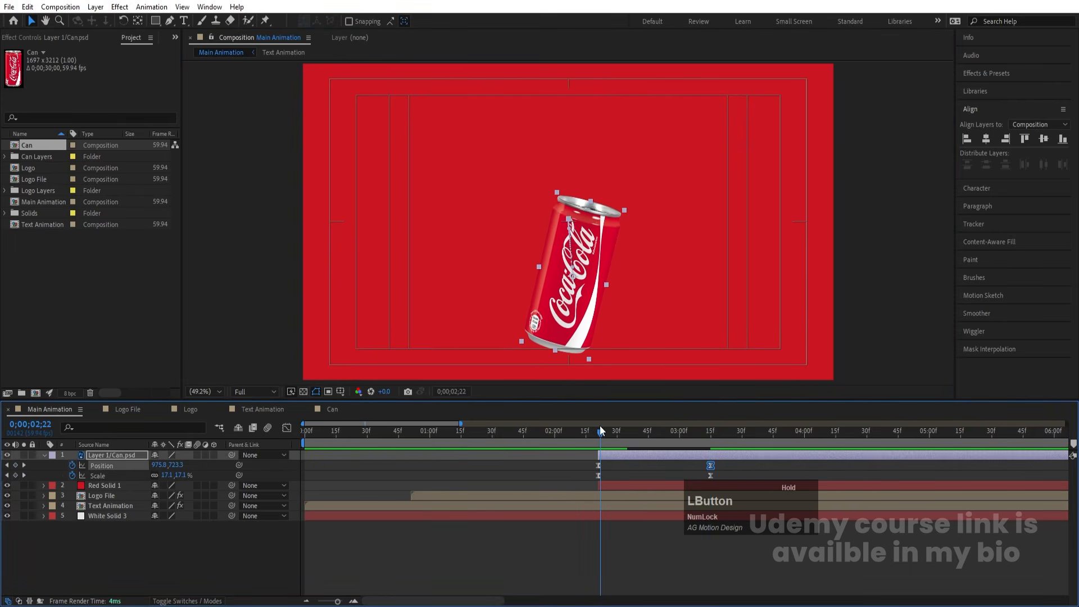
key("j")
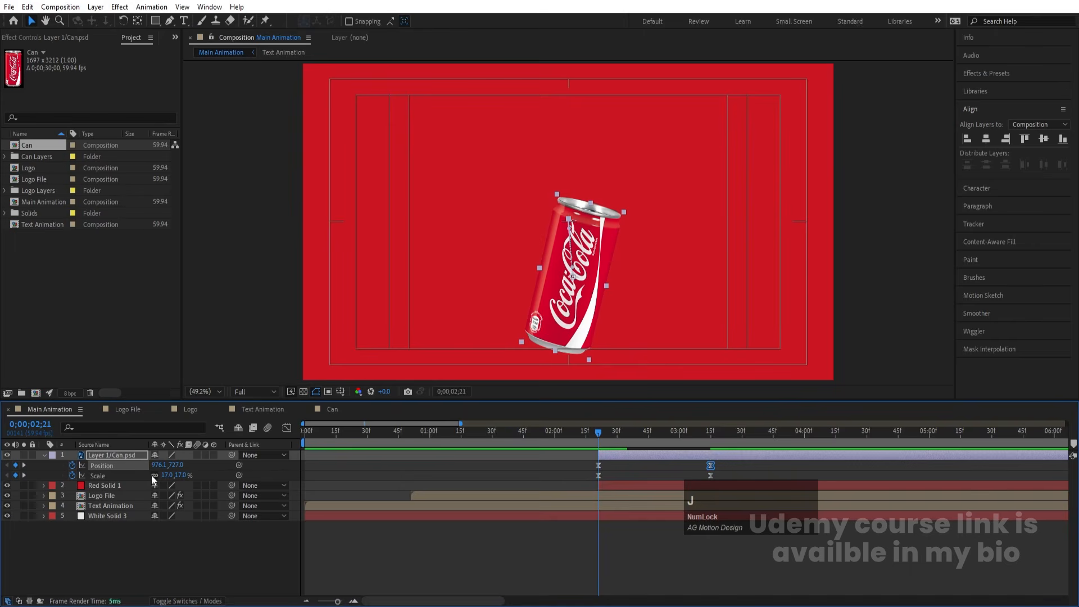
left_click(167, 475)
type("10")
key("Return")
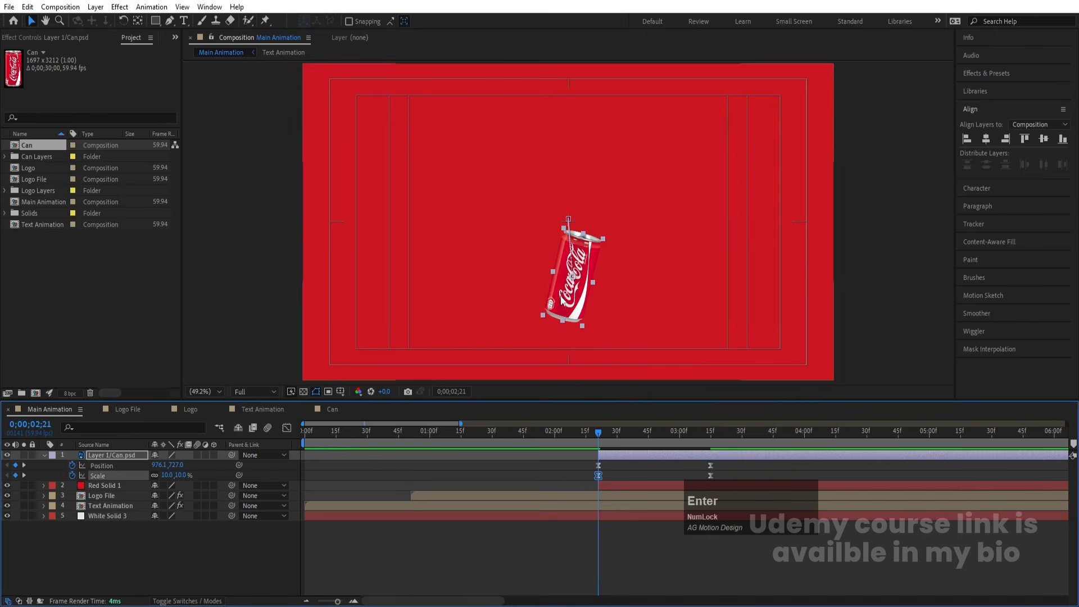
left_click_drag(563, 301, 572, 328)
Play the cut from the ball to the can's revised entrance, starting from 0;00;01;56 and from 0;00;02;20.
key("space")
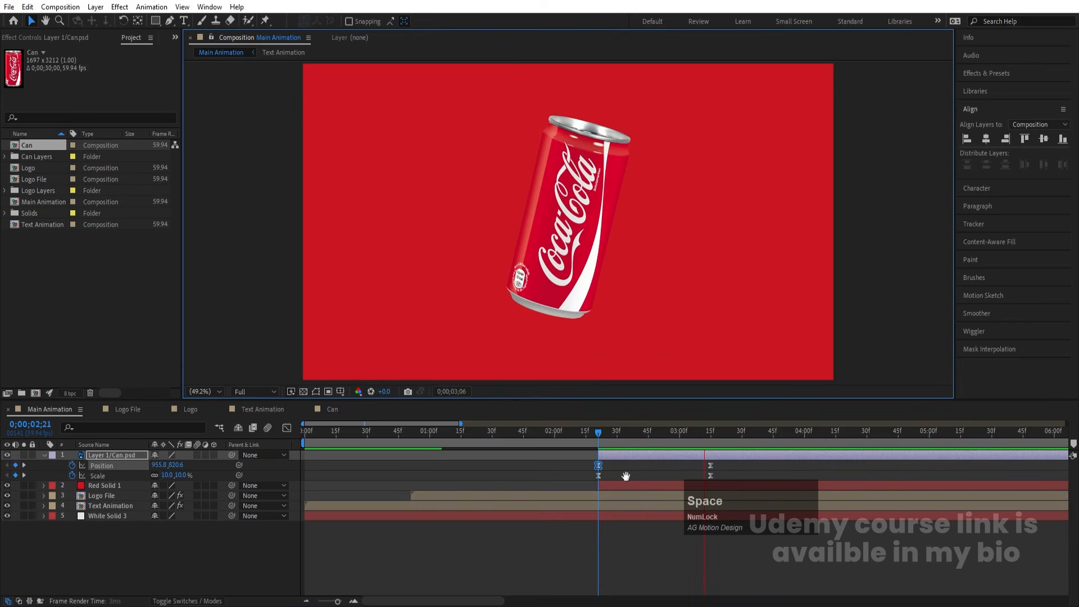
left_click_drag(600, 434, 548, 431)
key("space")
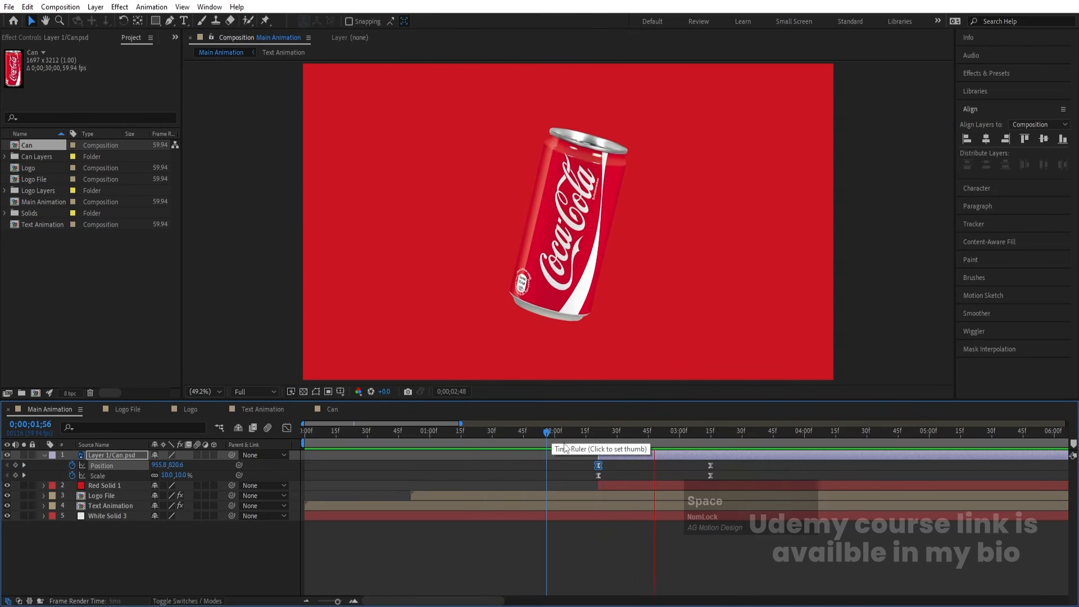
left_click_drag(601, 434, 596, 432)
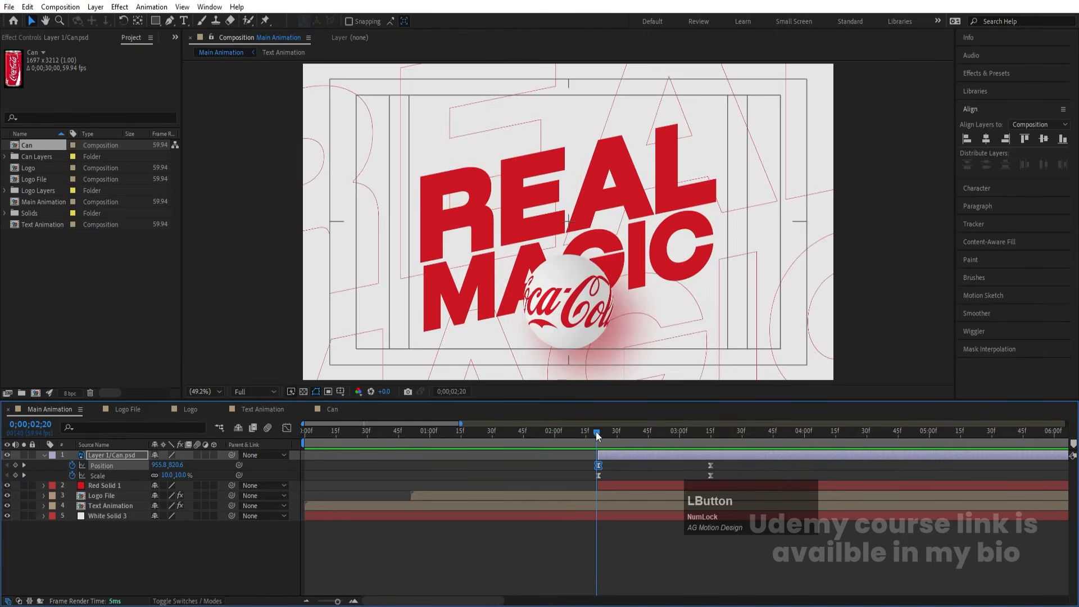
key("space")
left_click(127, 548)
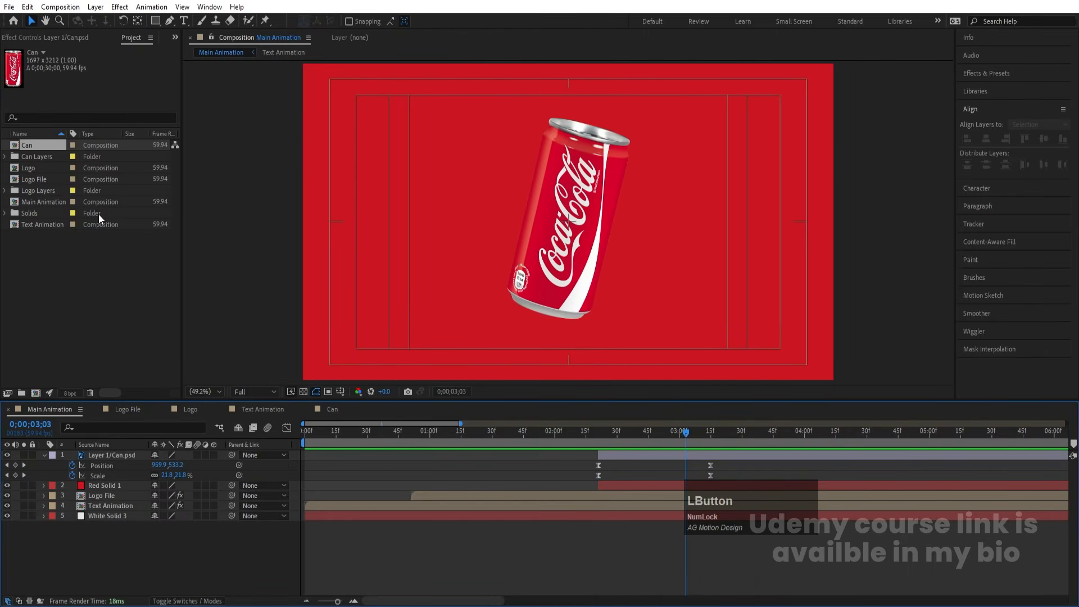
Duplicate the Text Animation composition, add the copy to Main Animation and start its layer at 0;00;02;21.
left_click(32, 224)
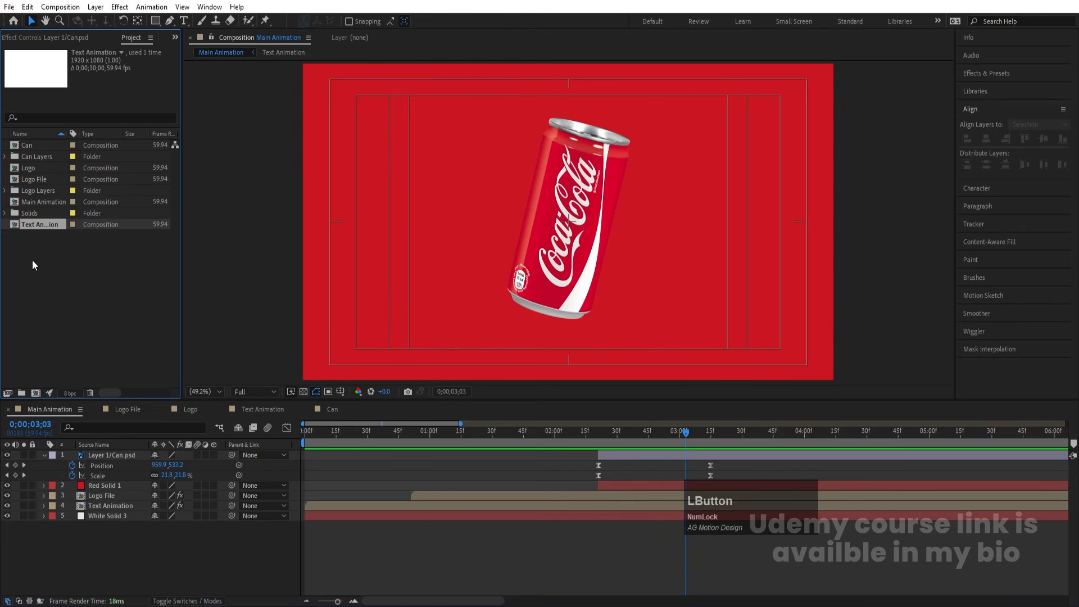
key("ctrl+d")
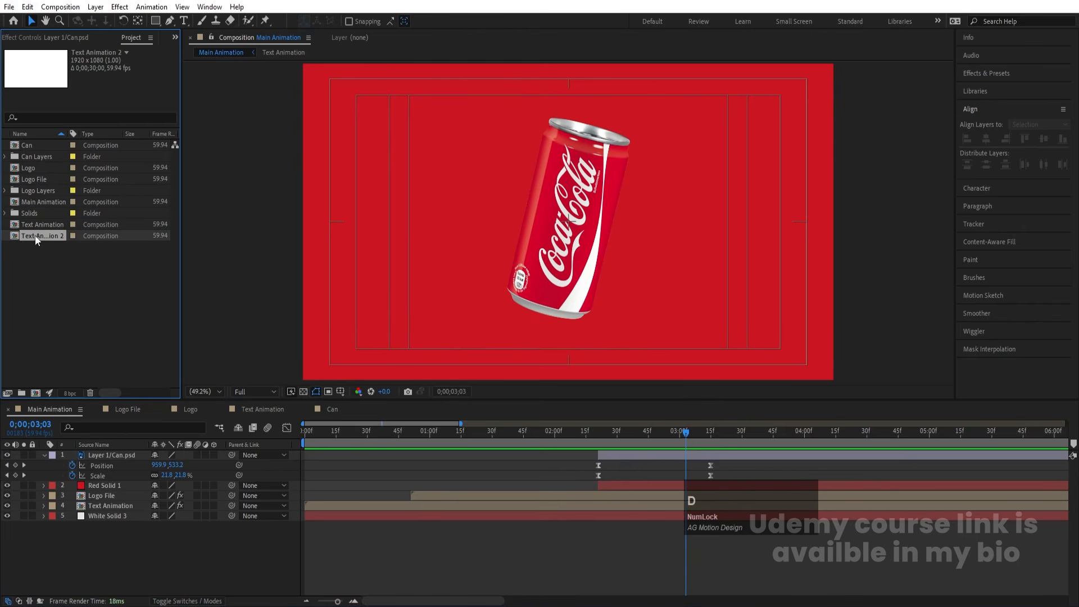
left_click_drag(103, 413, 115, 456)
left_click(599, 433)
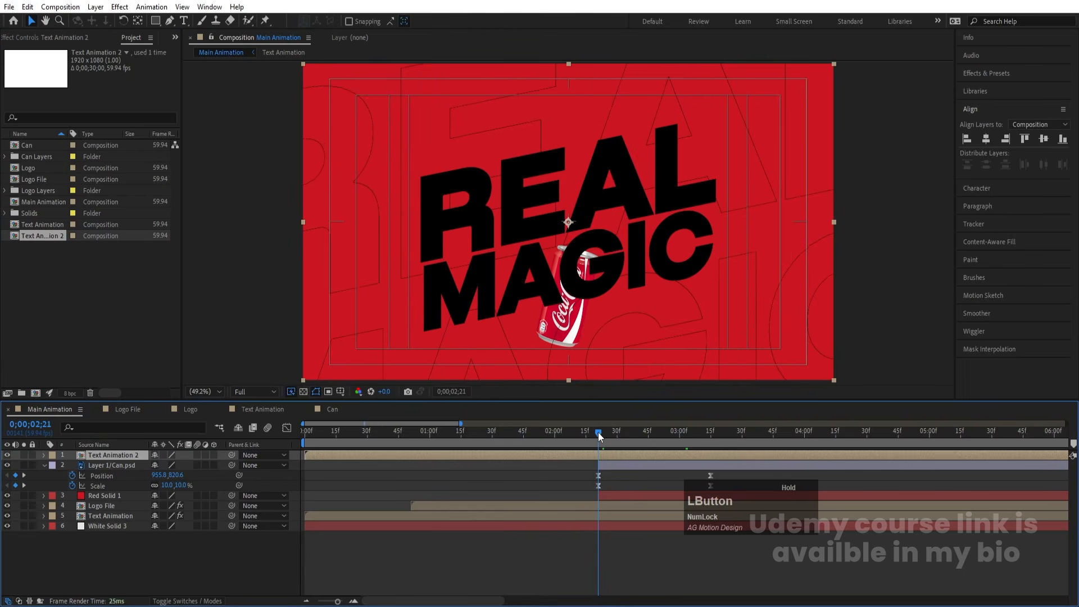
key("bracketleft")
Preview the duplicated text, move its layer directly beneath the can layer and check it at 0;00;03;44.
key("space")
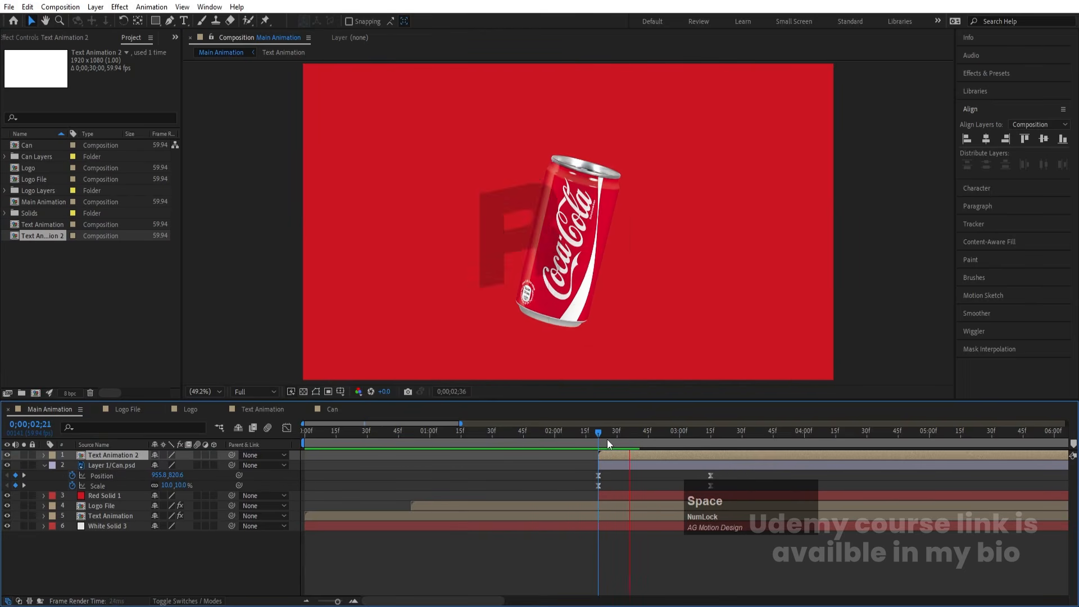
left_click_drag(98, 455, 105, 484)
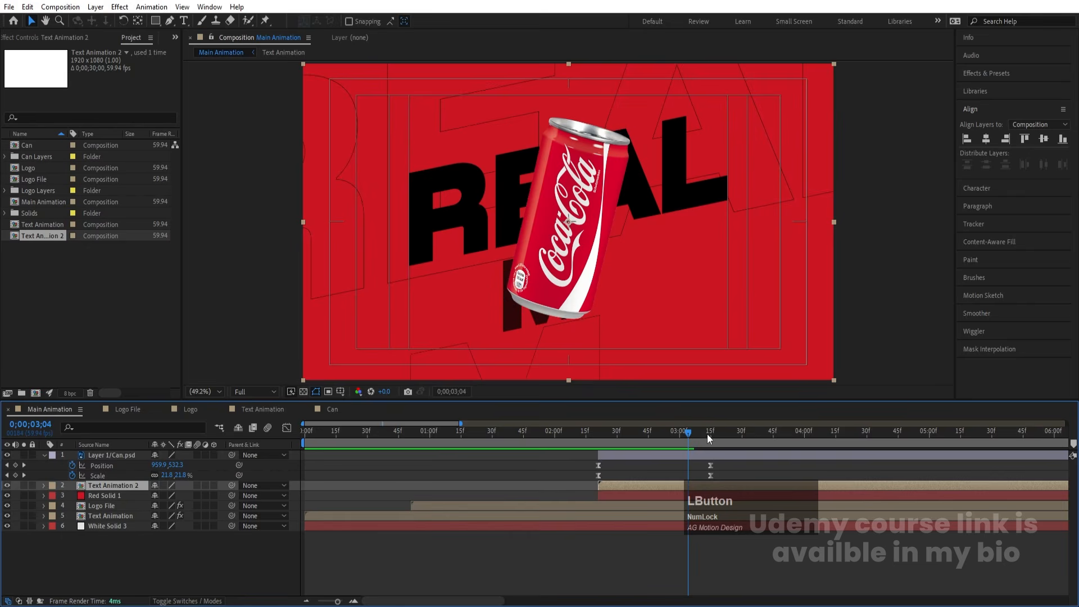
left_click_drag(707, 434, 771, 440)
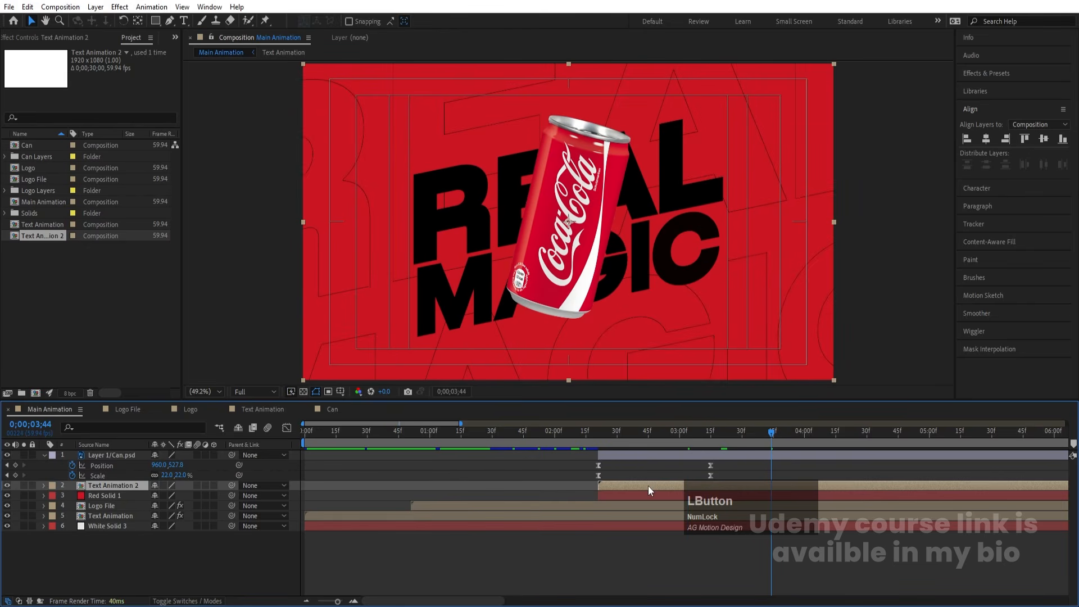
Apply a Fill effect to the Text Animation 2 layer and set its color to white FFFFFF.
left_click(980, 73)
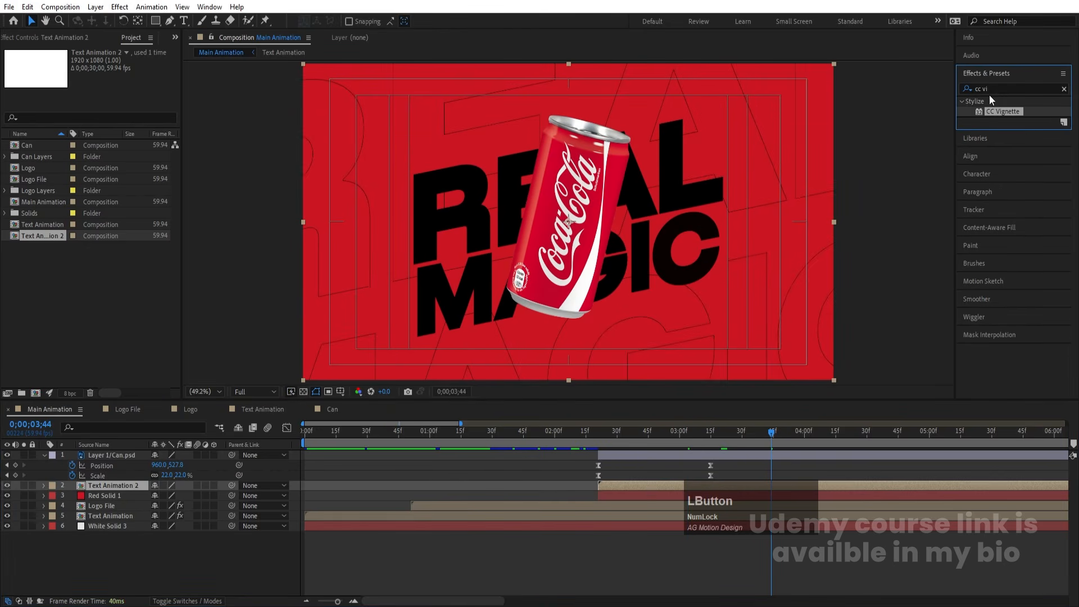
key("ctrl+a")
type("fill")
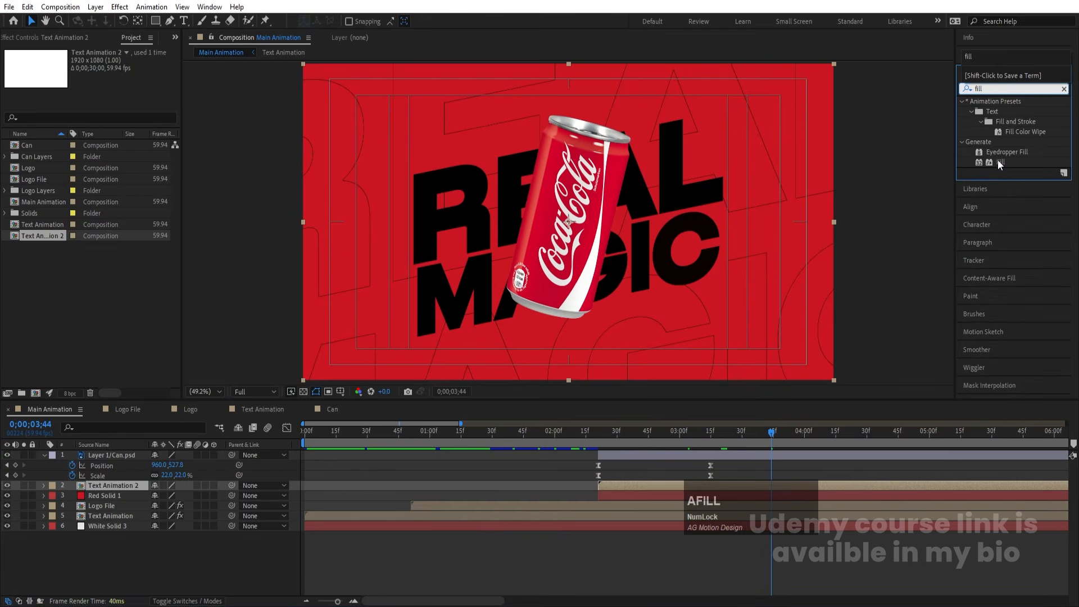
double_click(998, 161)
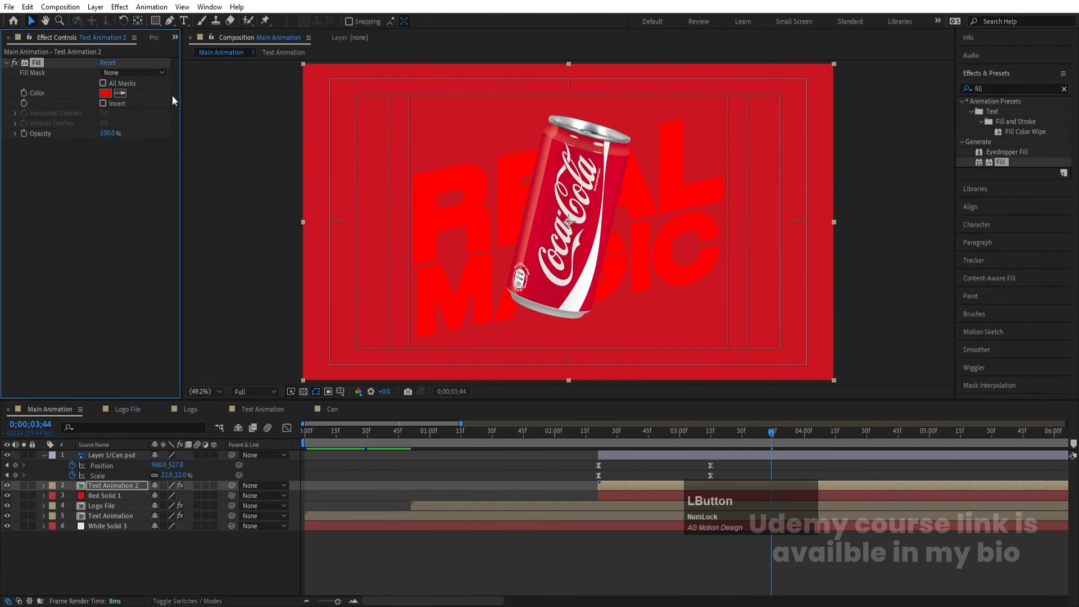
left_click(106, 93)
type("ffffff")
key("Return")
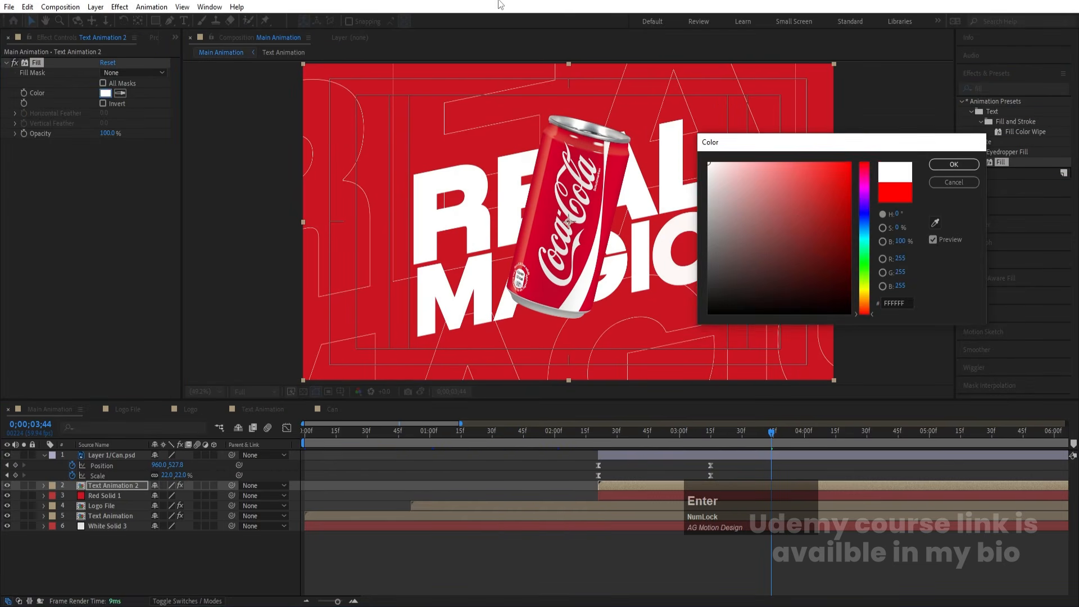
Open the Text Animation 2 composition, copy "Taste the Feeling" from Notepad and open the Real Magic 2 layer's text for editing.
double_click(604, 484)
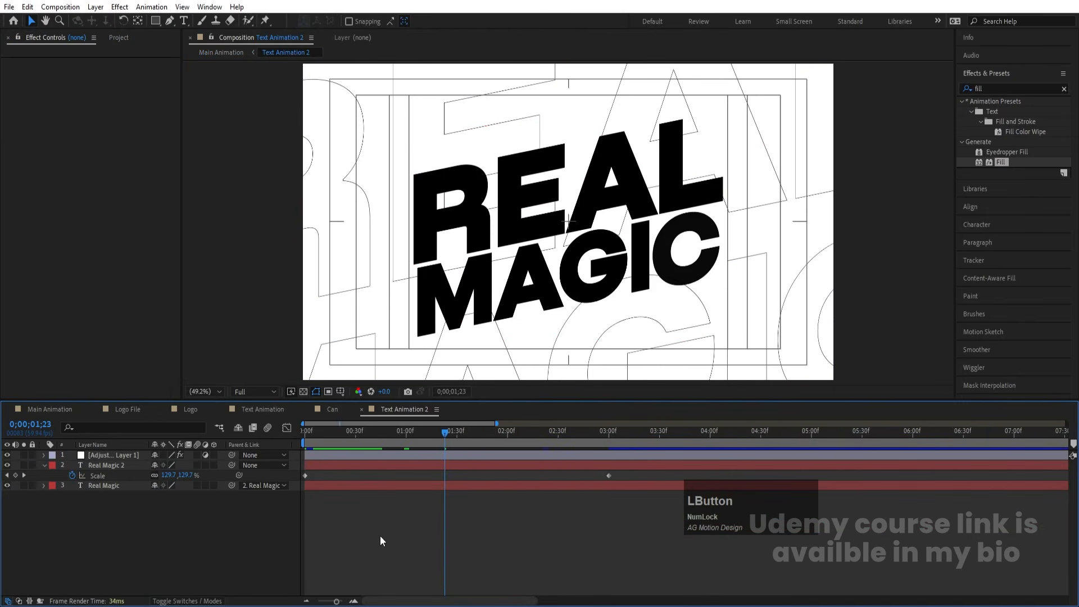
left_click(455, 605)
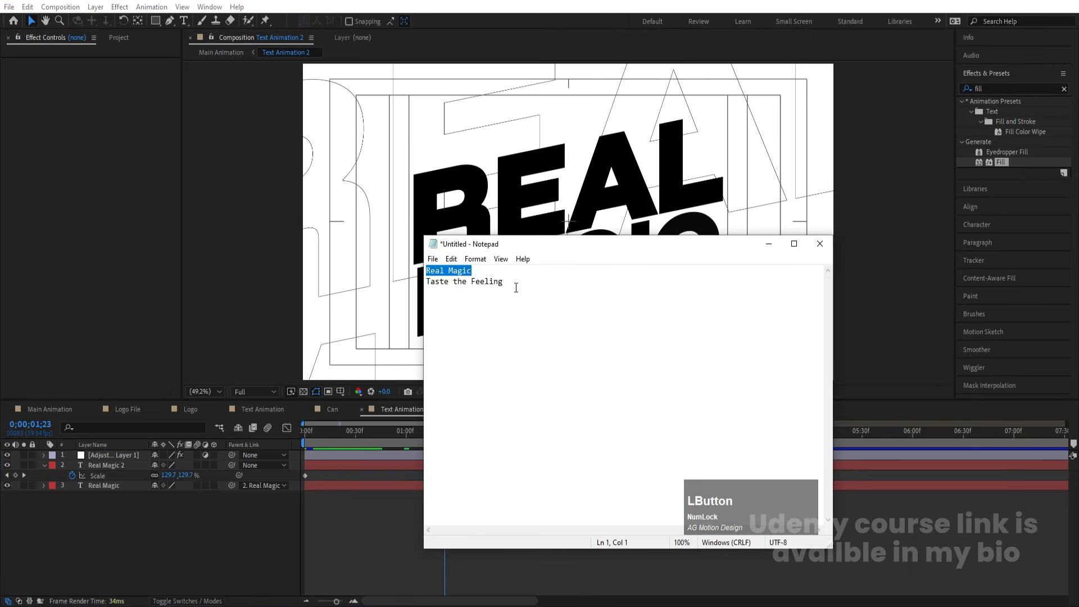
left_click_drag(516, 284, 425, 283)
key("ctrl+c")
left_click(139, 527)
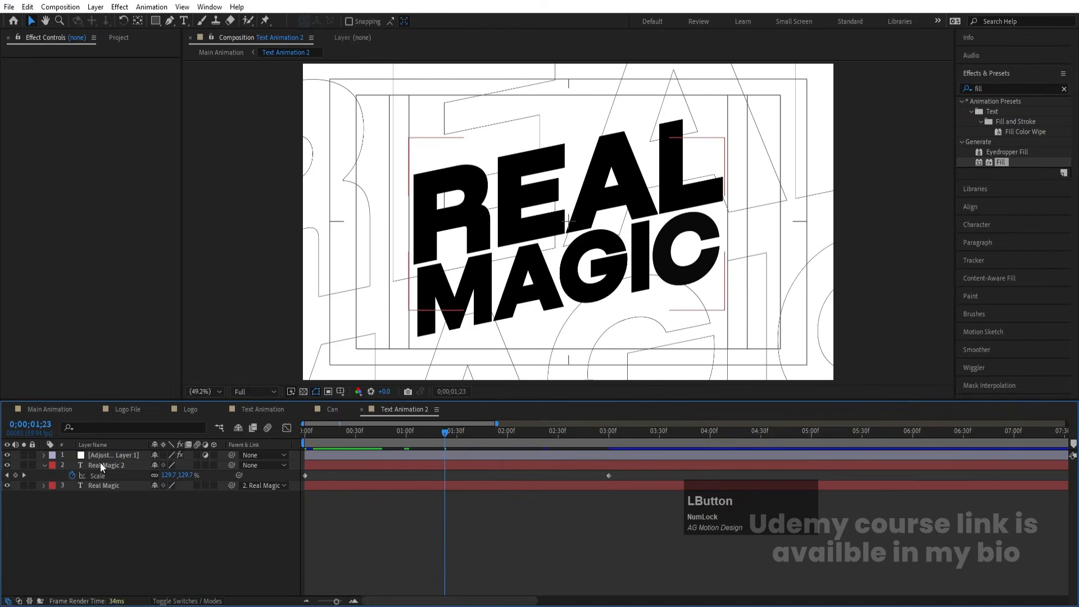
left_click(96, 463)
key("ctrl+t")
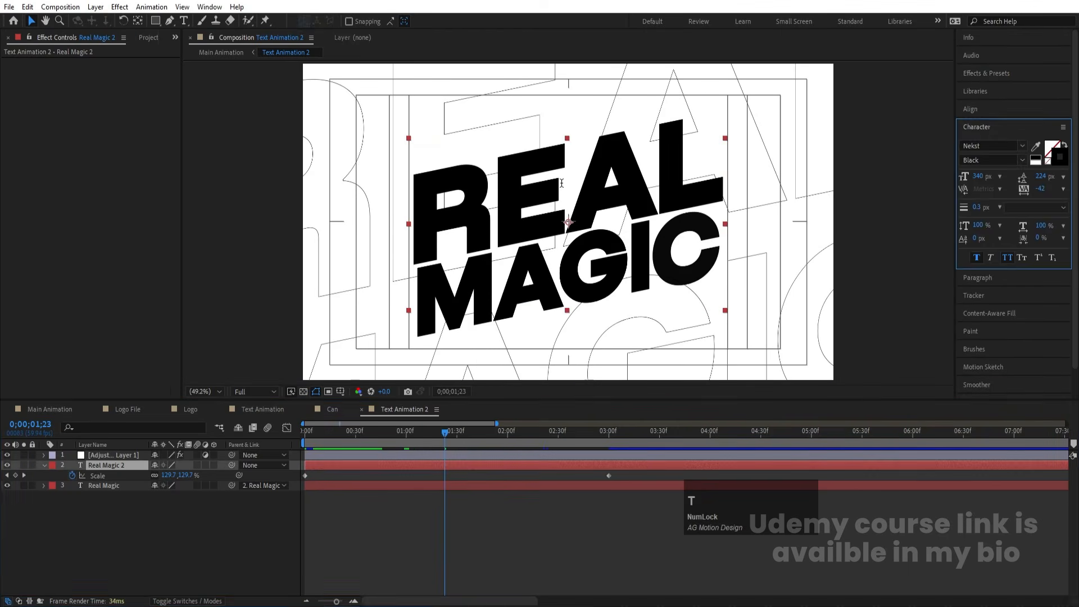
double_click(562, 183)
Copy "Taste" from the Notepad line and replace the word REAL with it in the Real Magic 2 text layer.
left_click(470, 604)
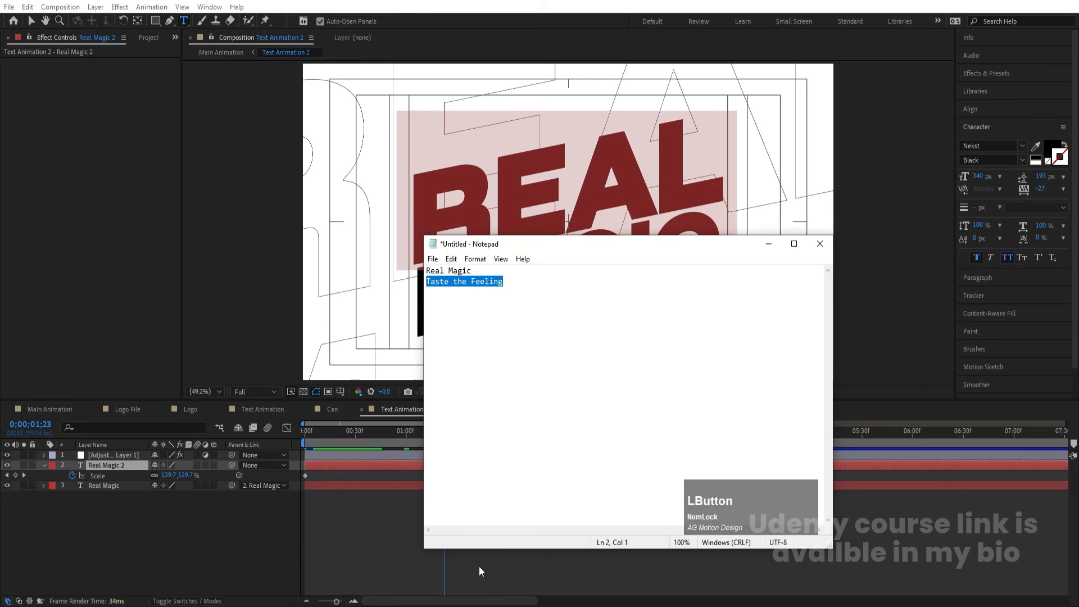
double_click(448, 285)
key("ctrl+c")
left_click(204, 526)
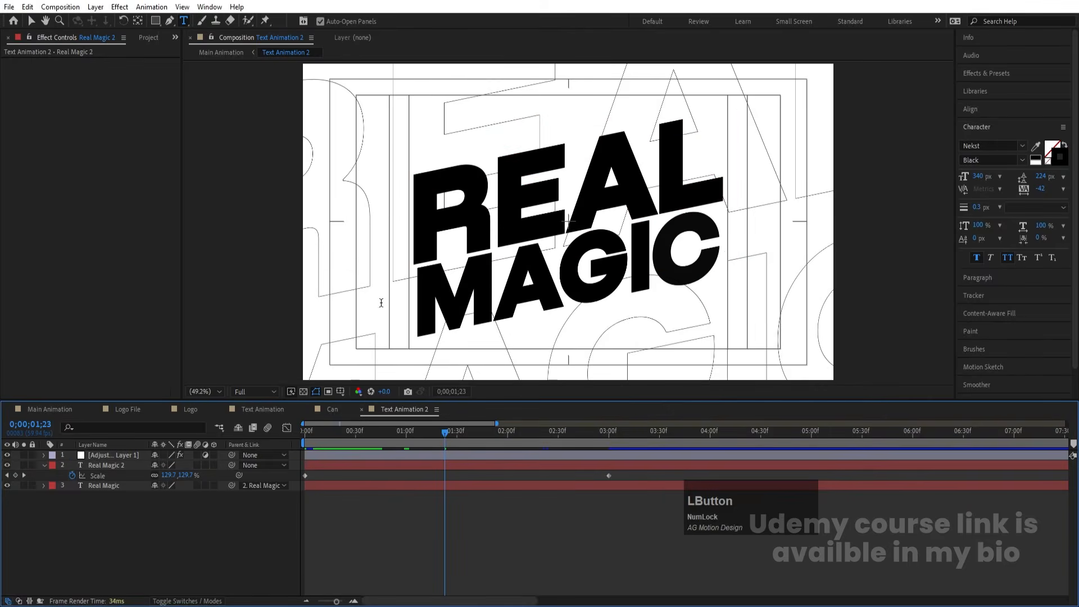
double_click(510, 198)
key("ctrl+v")
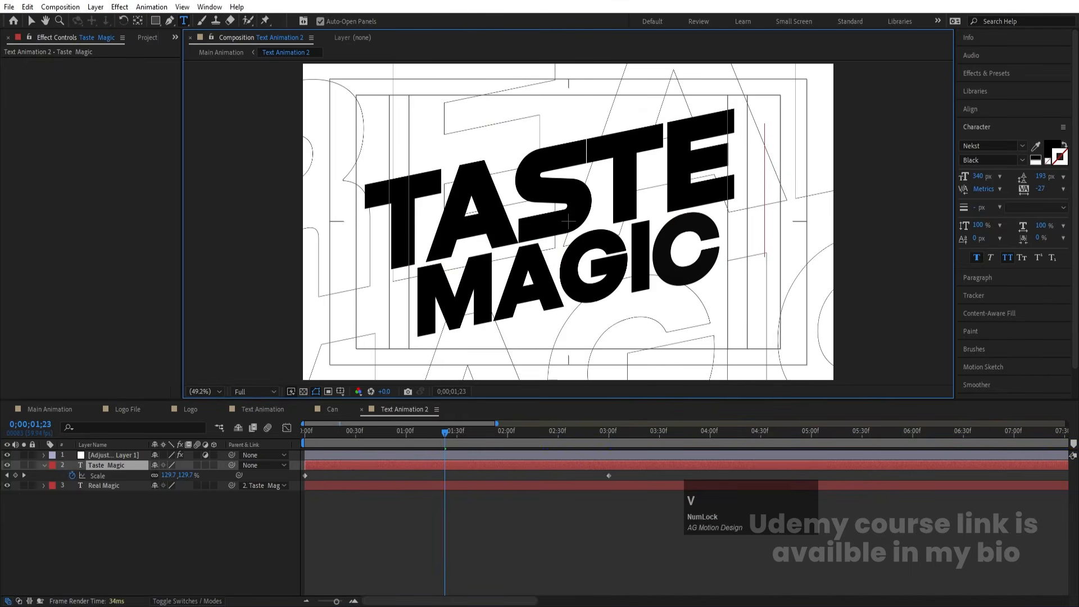
Replace MAGIC in the same text layer with "the Feeling" copied from Notepad and undo the accidental move of the text.
left_click(476, 604)
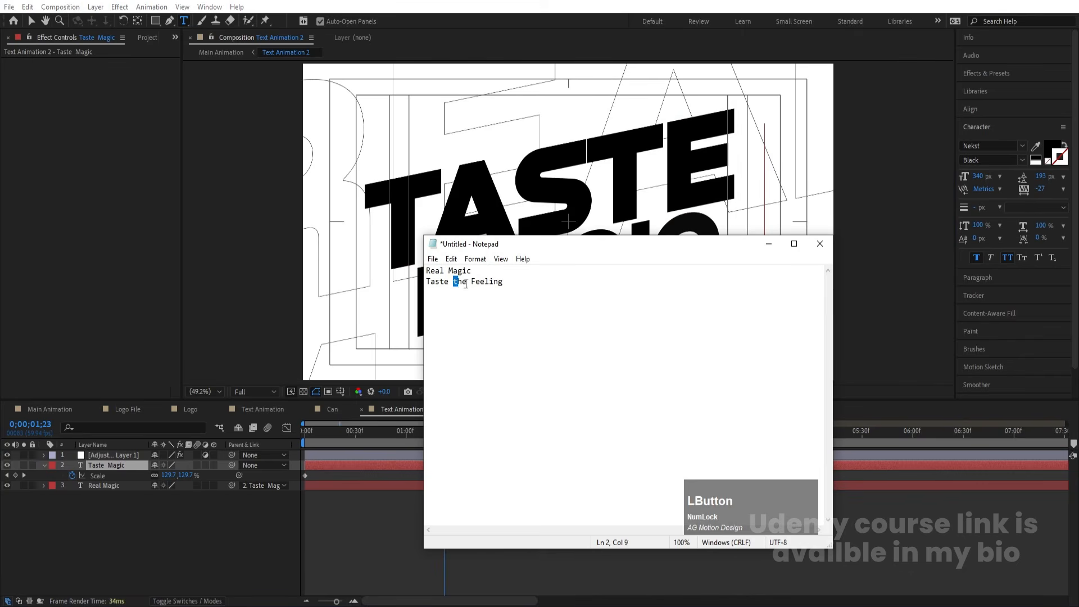
left_click_drag(466, 284, 525, 310)
key("ctrl+c")
left_click(168, 569)
double_click(432, 296)
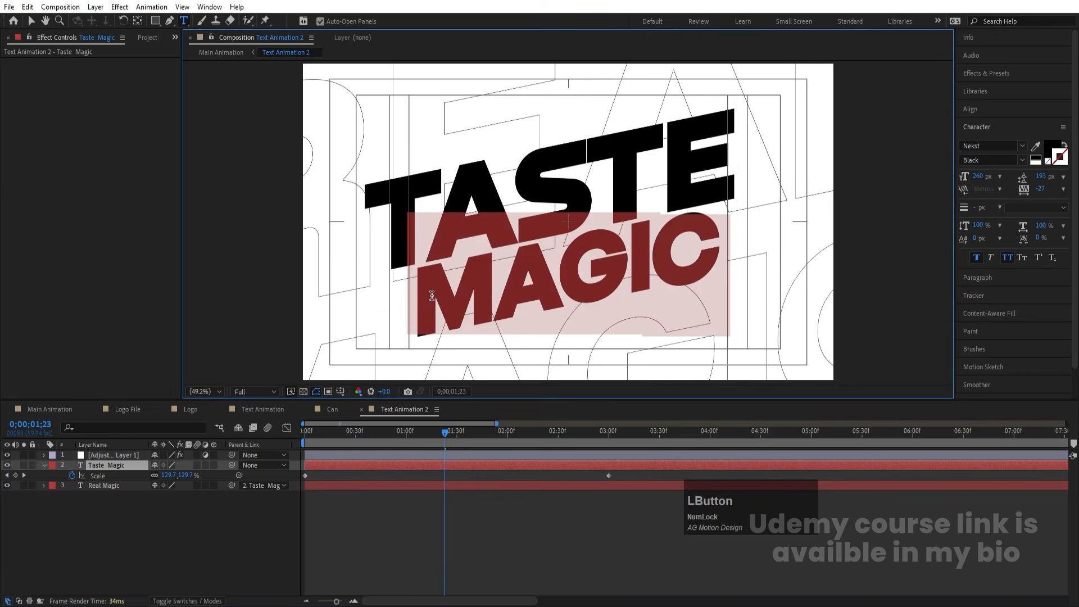
key("ctrl+v")
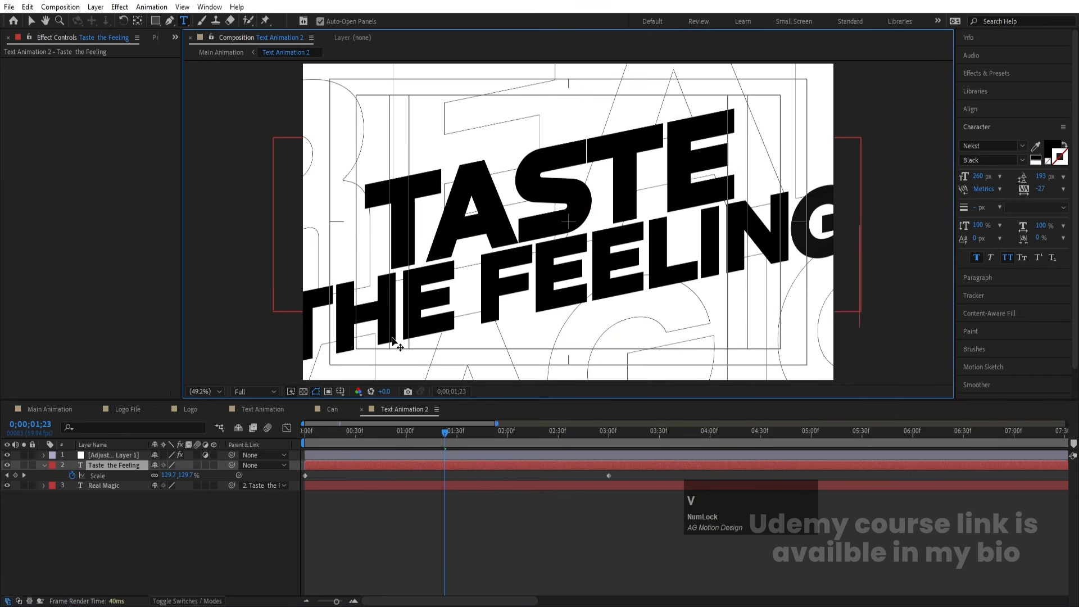
left_click_drag(852, 204, 680, 267)
key("ctrl+z")
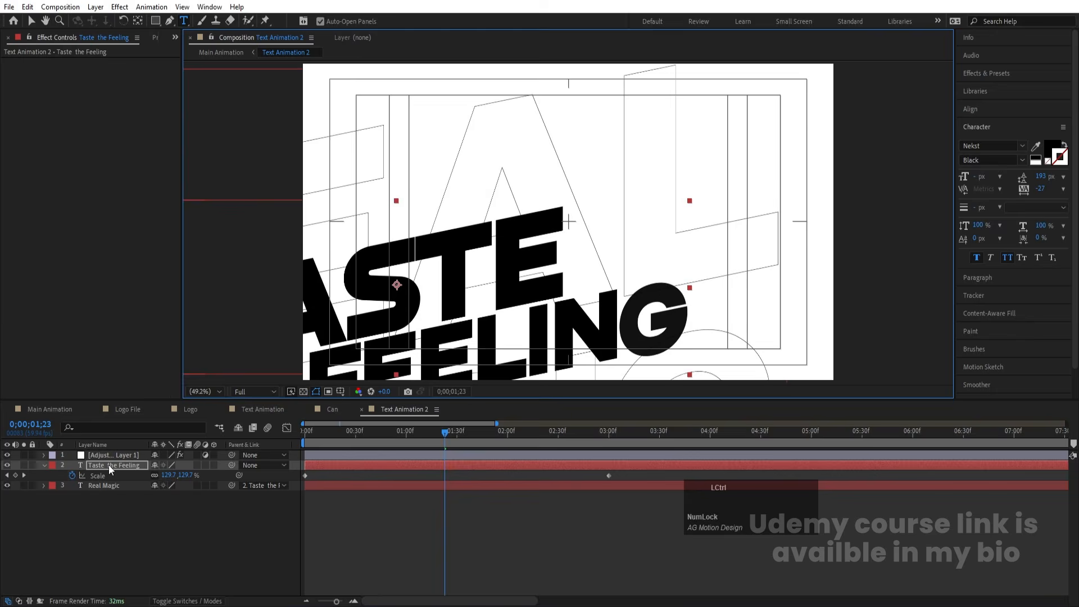
Undo the text layer's accidental move, set the preview resolution to Quarter, and scale the Taste the Feeling layer down to 89.7%.
key("ctrl+z")
left_click(109, 465)
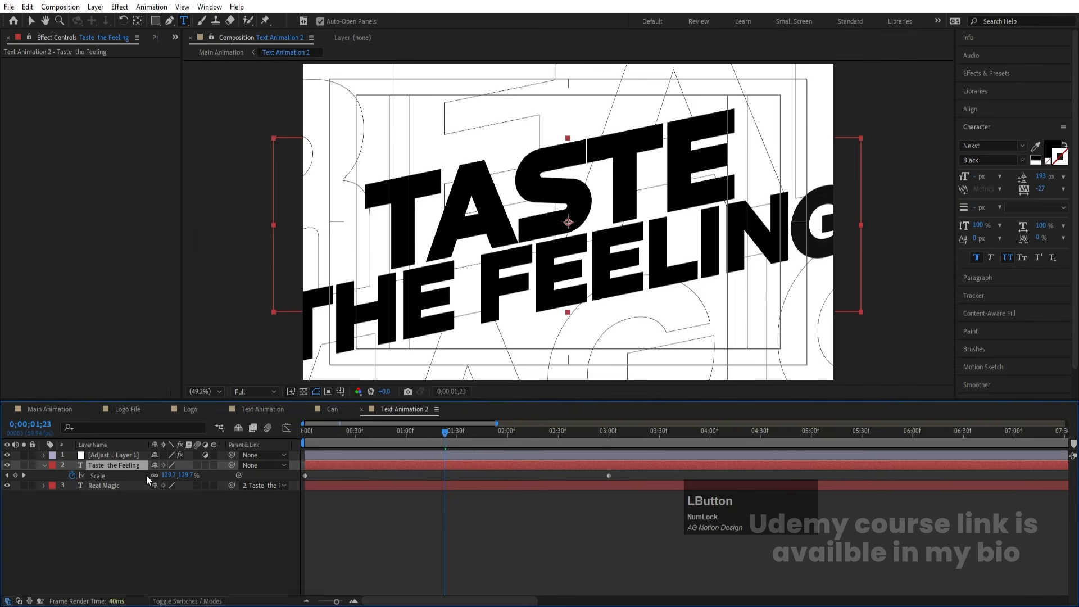
left_click_drag(165, 475, 157, 475)
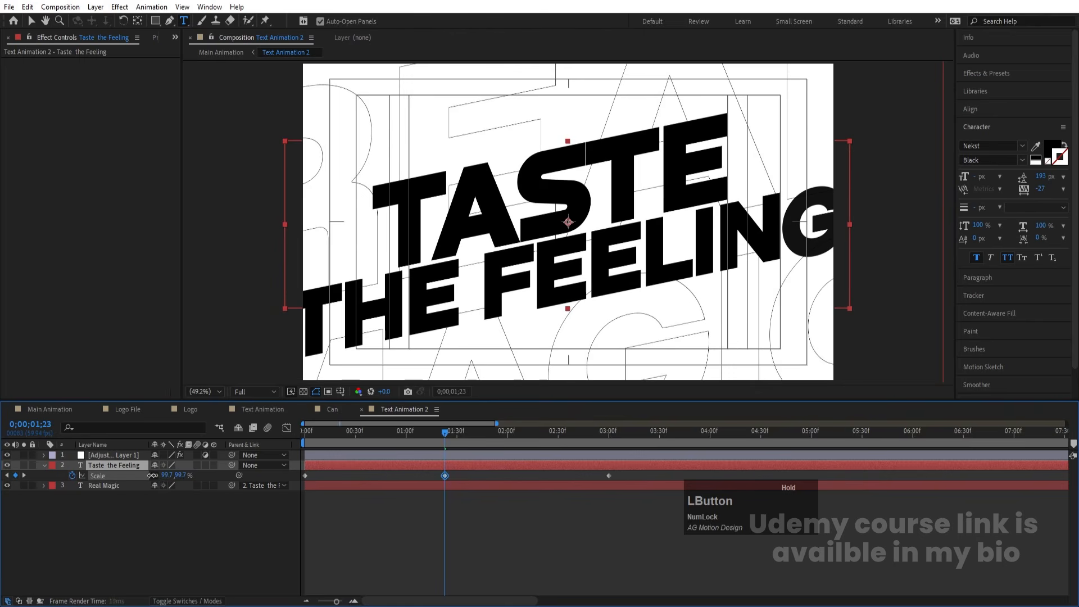
left_click(251, 391)
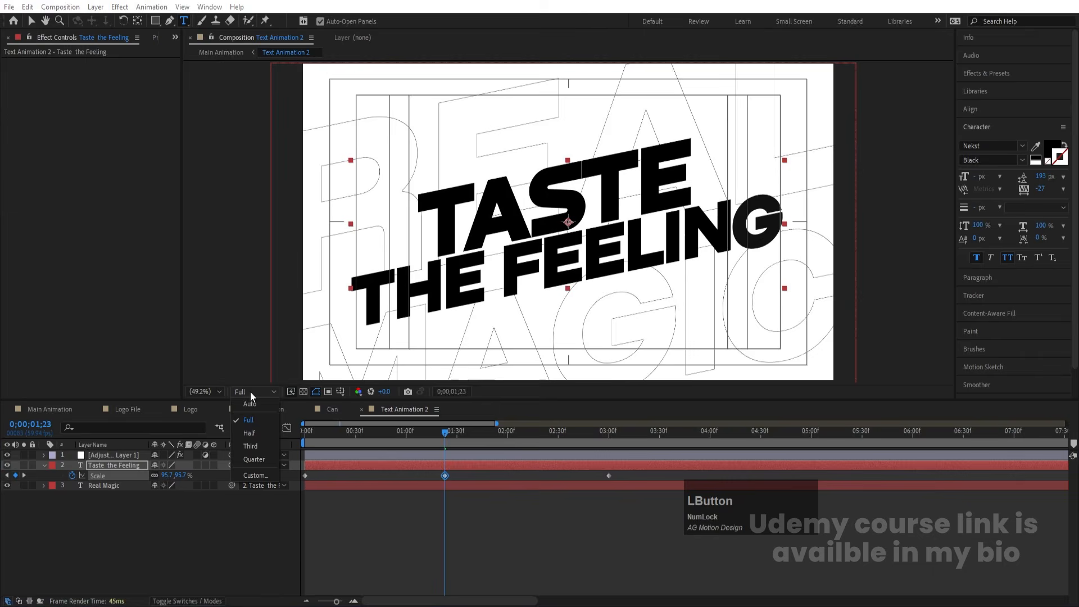
left_click(247, 460)
left_click_drag(165, 475, 160, 475)
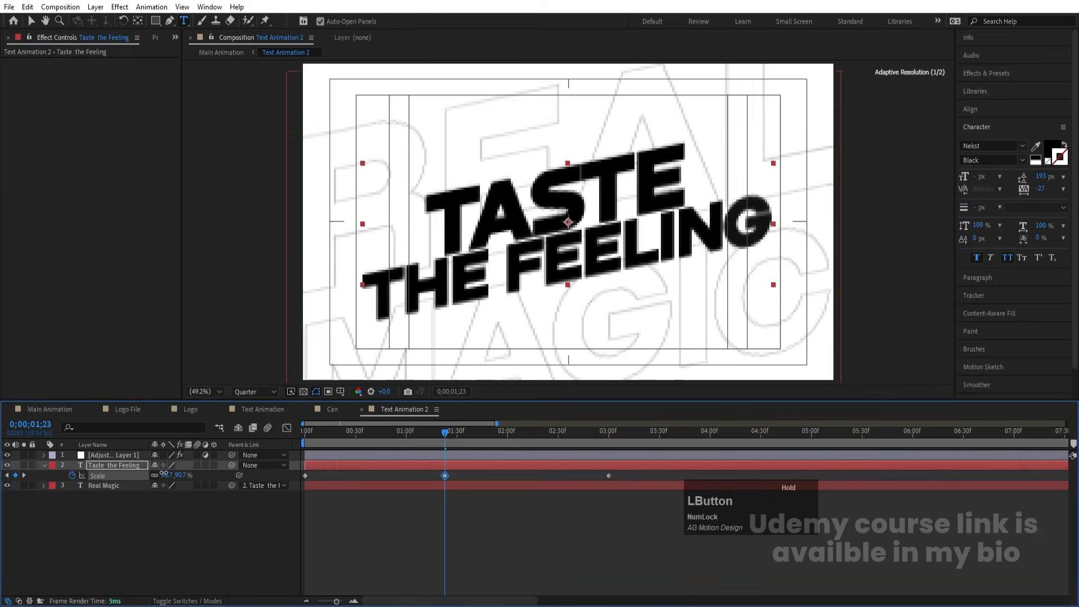
Increase the font size of the word TASTE to 514 px and remove the extra space added before it.
double_click(471, 224)
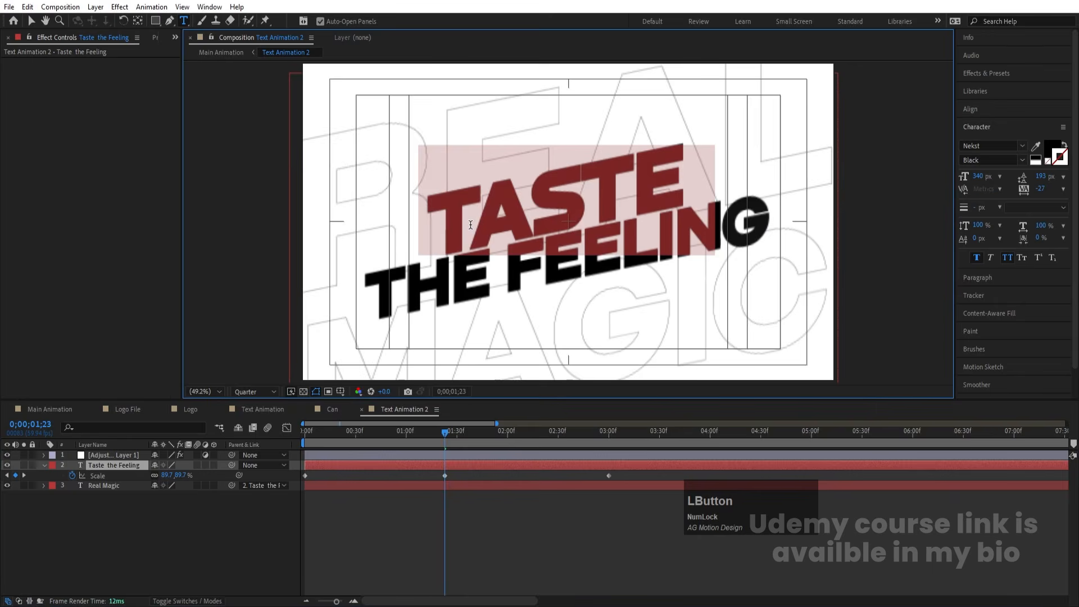
left_click_drag(983, 179, 1041, 145)
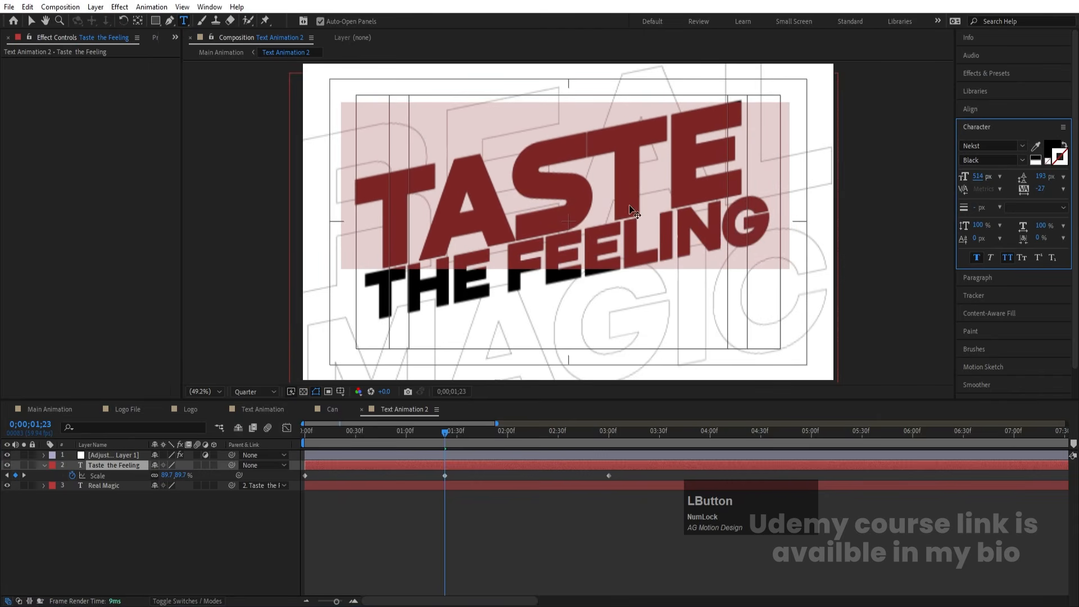
left_click(352, 187)
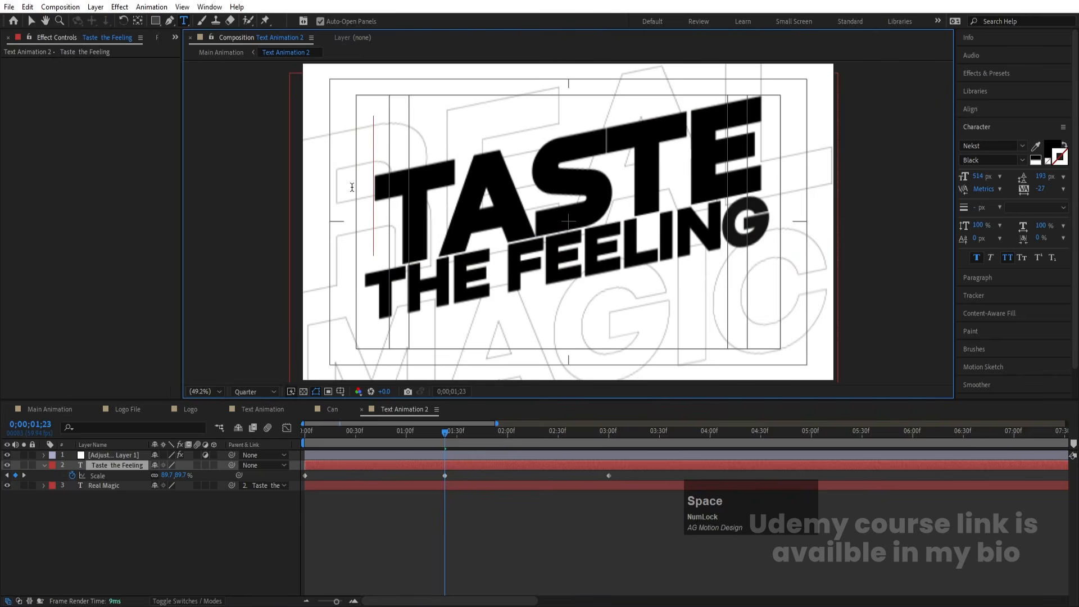
key("BackSpace")
left_click(137, 510)
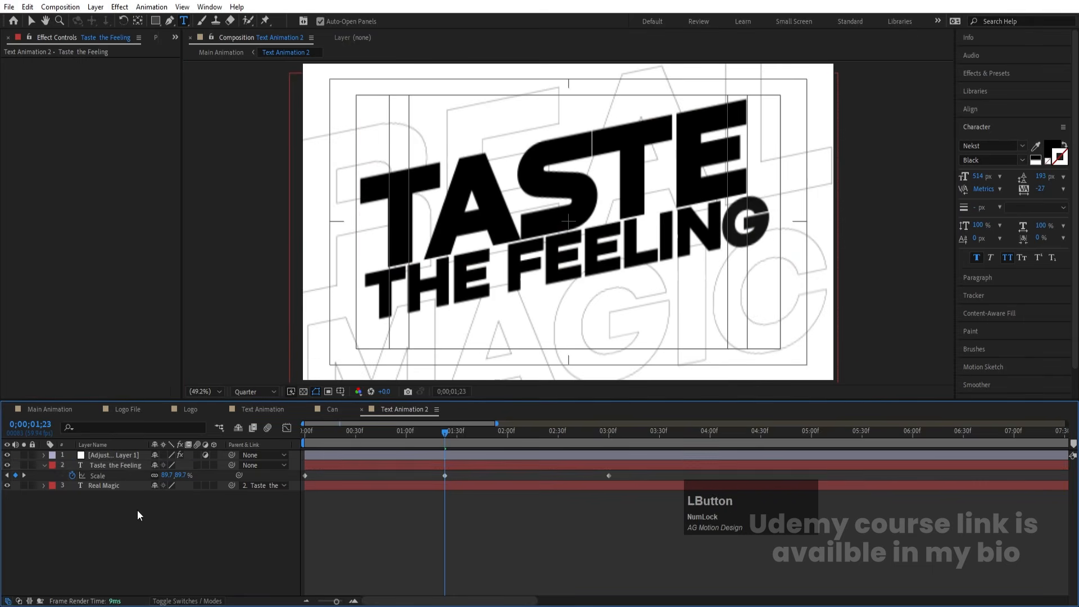
Move the Taste the Feeling text slightly down in the frame and delete the Real Magic outline layer beneath it.
left_click(119, 464)
key("v")
left_click_drag(623, 201, 628, 208)
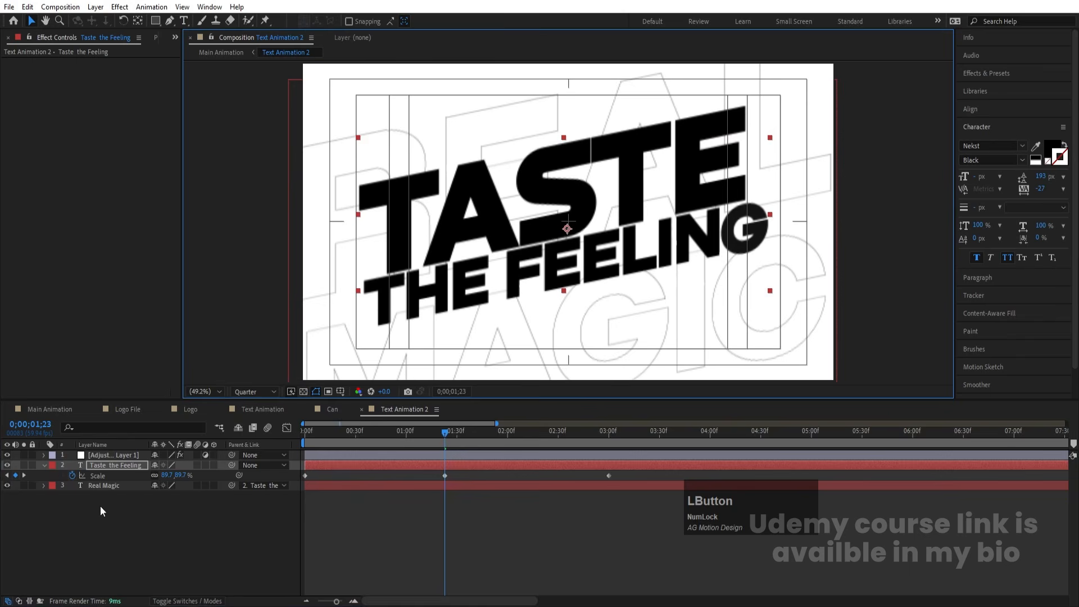
left_click(100, 485)
key("Delete")
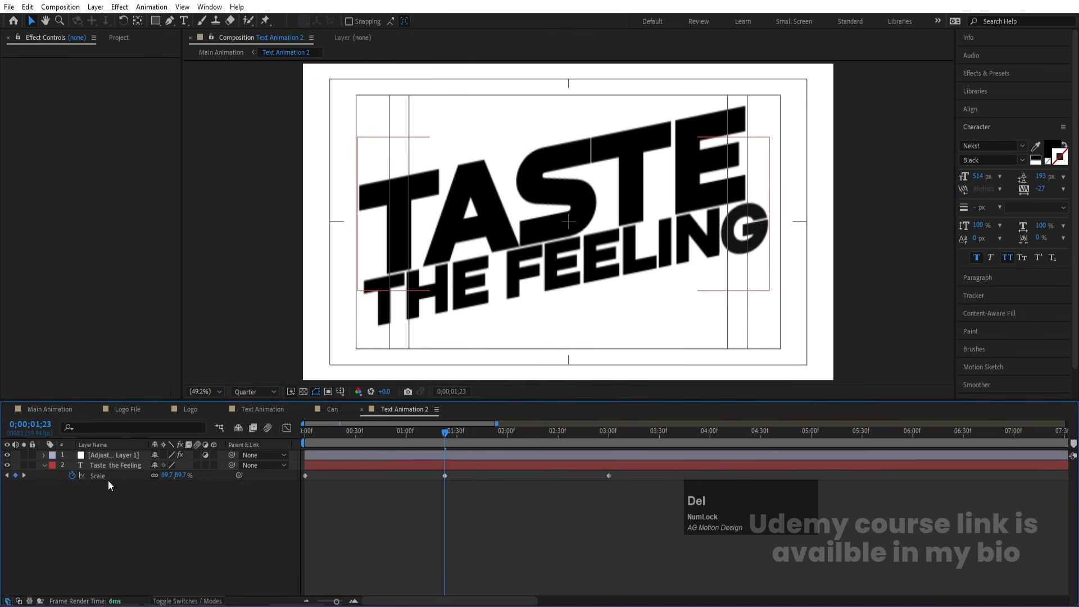
Remove the Scale keyframes from the Taste the Feeling layer, reposition the text and scale it up to about 99.7%.
left_click(109, 465)
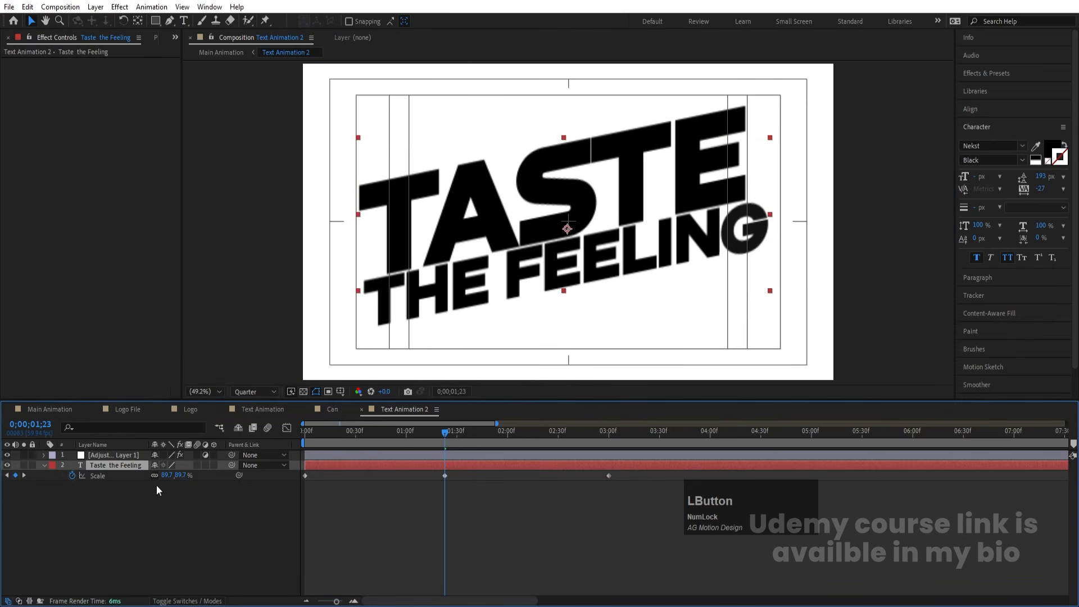
left_click(117, 477)
key("Delete")
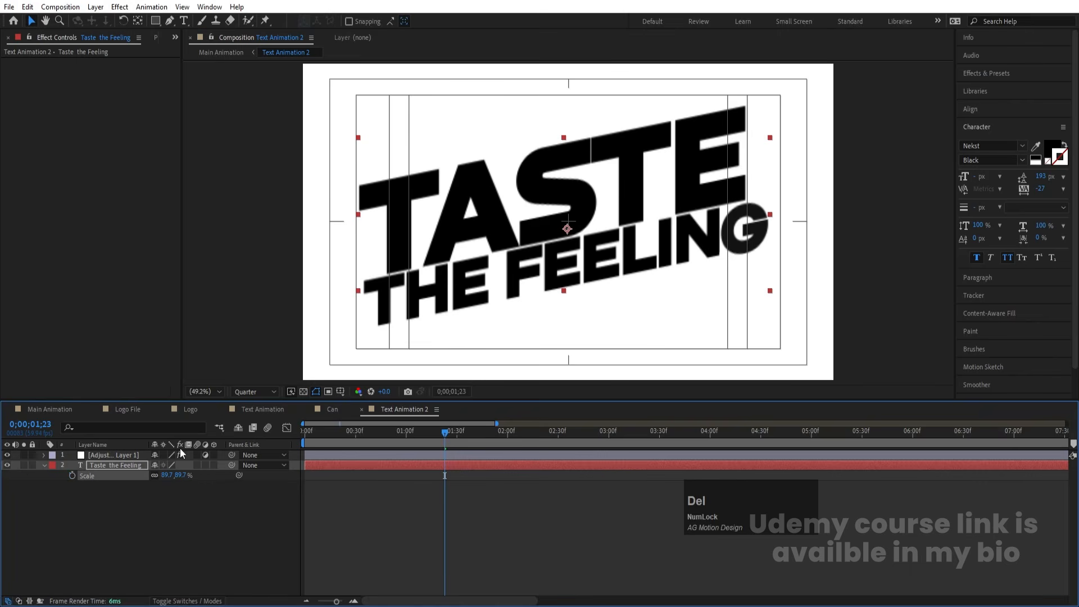
left_click_drag(679, 178, 685, 182)
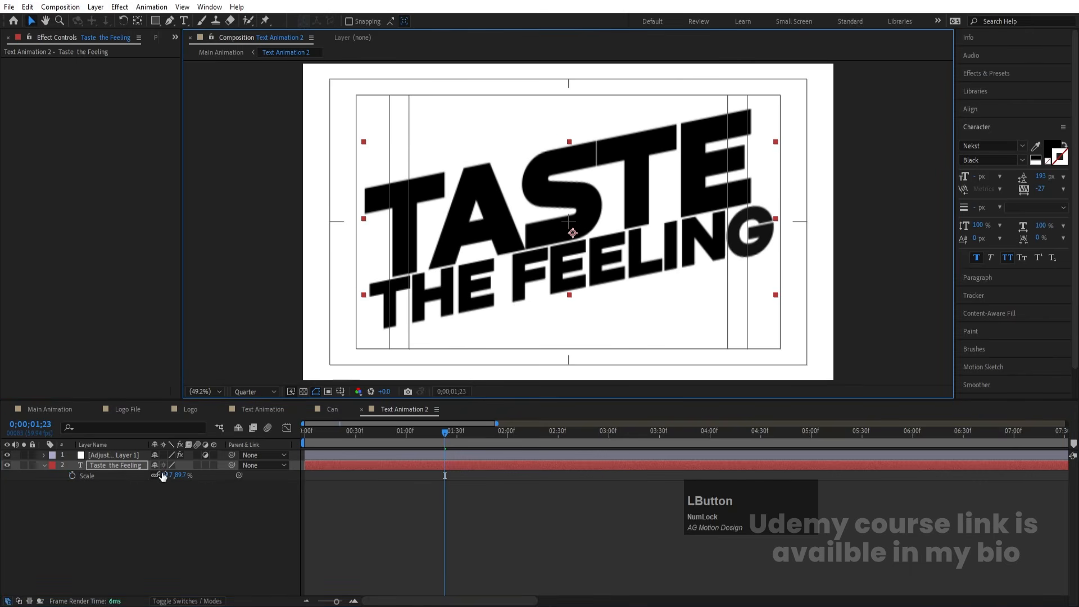
left_click_drag(163, 476, 175, 476)
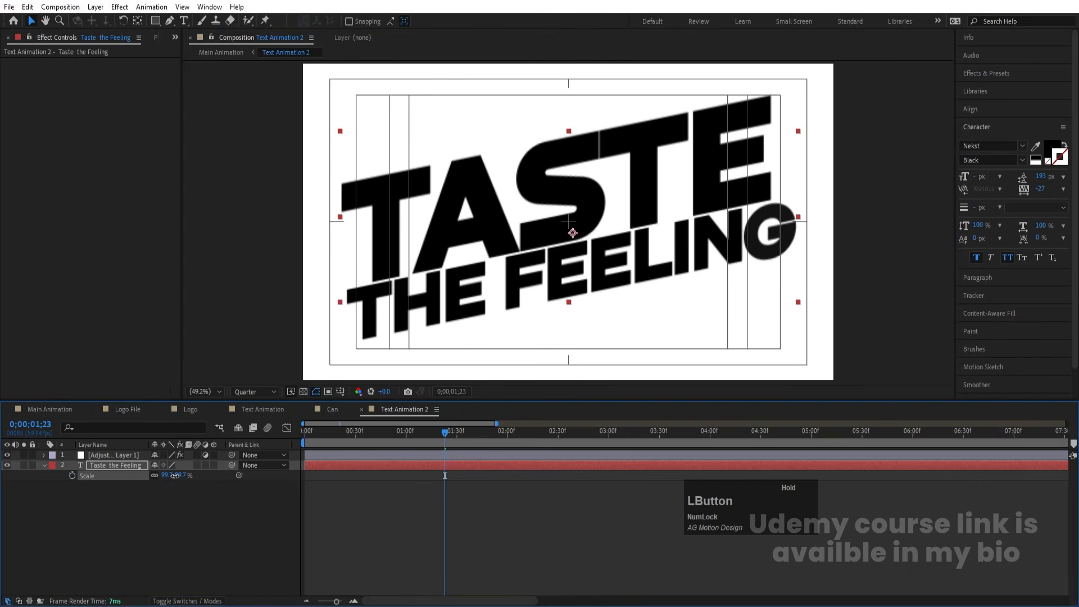
At the last Range Selector keyframe, center the text layer's anchor point and align the layer horizontally and vertically to the composition.
left_click(433, 493)
key("u")
key("k")
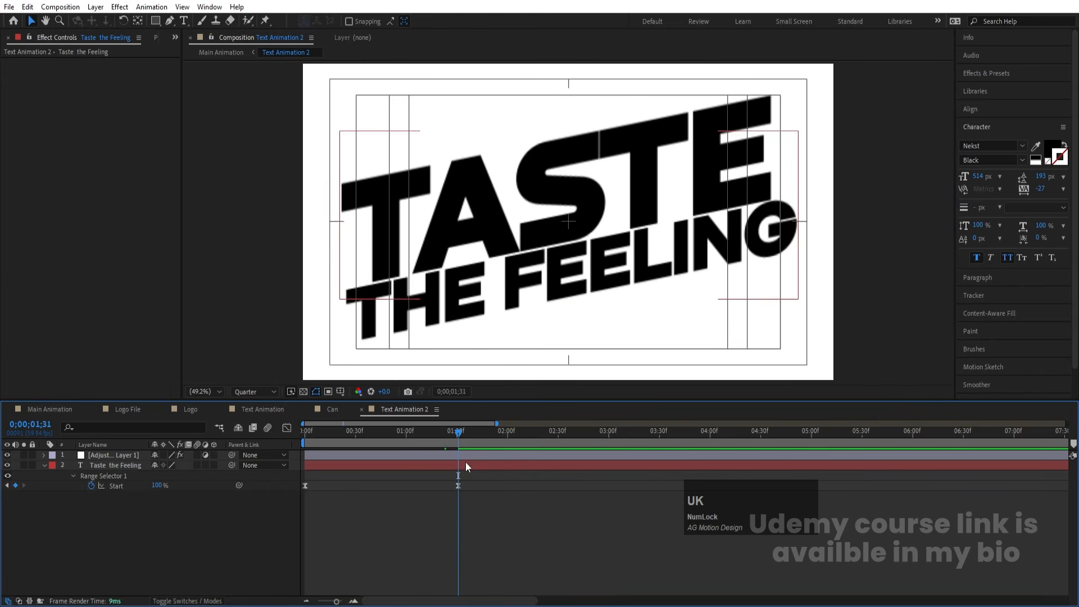
left_click(473, 460)
left_click(625, 220)
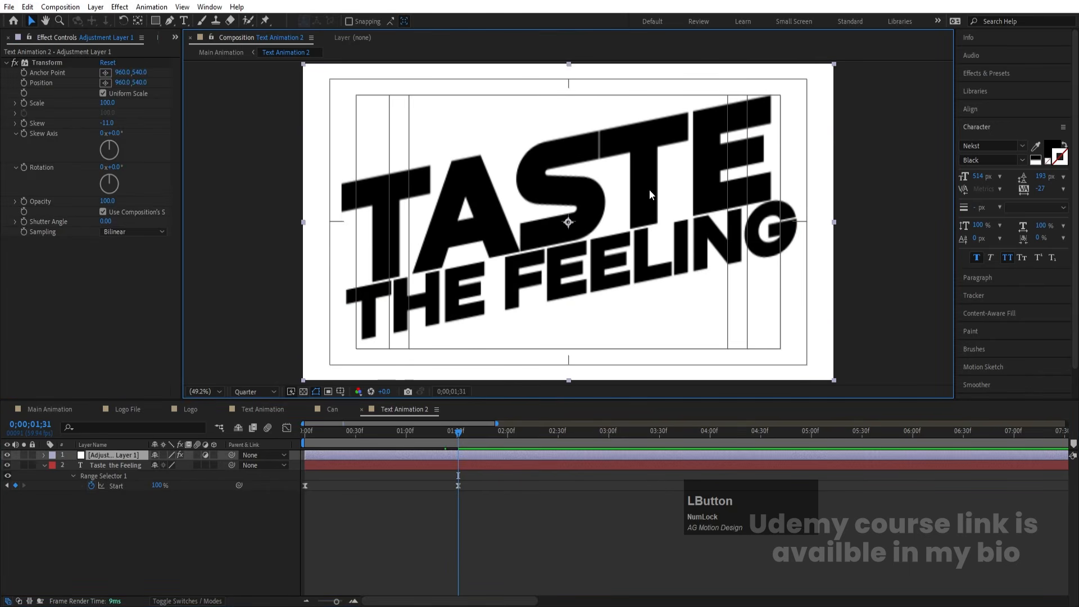
left_click_drag(479, 229, 485, 233)
key("ctrl+alt+Home")
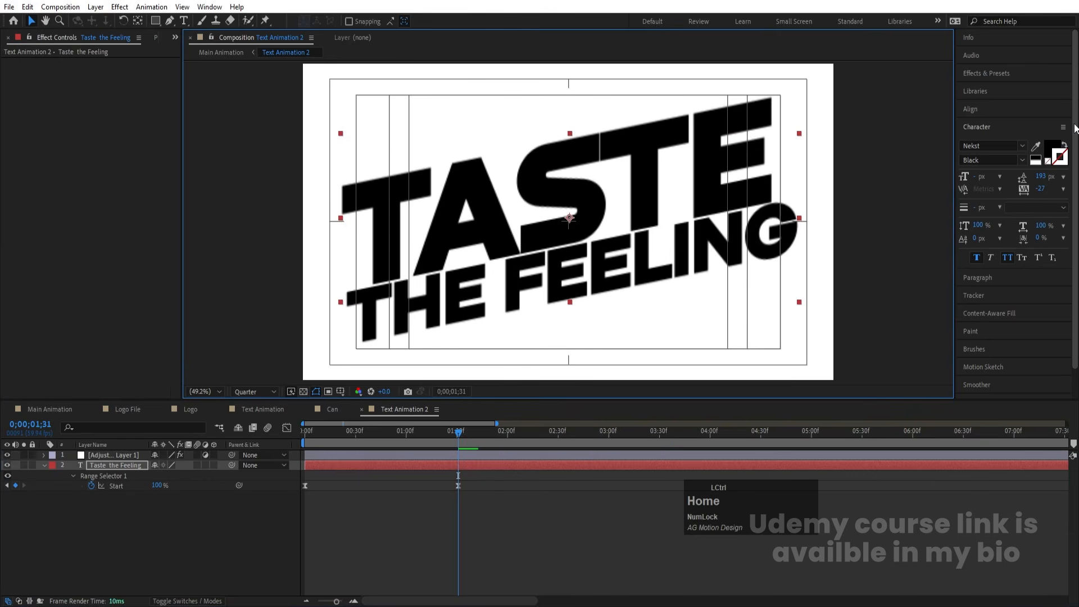
left_click(989, 114)
left_click(986, 140)
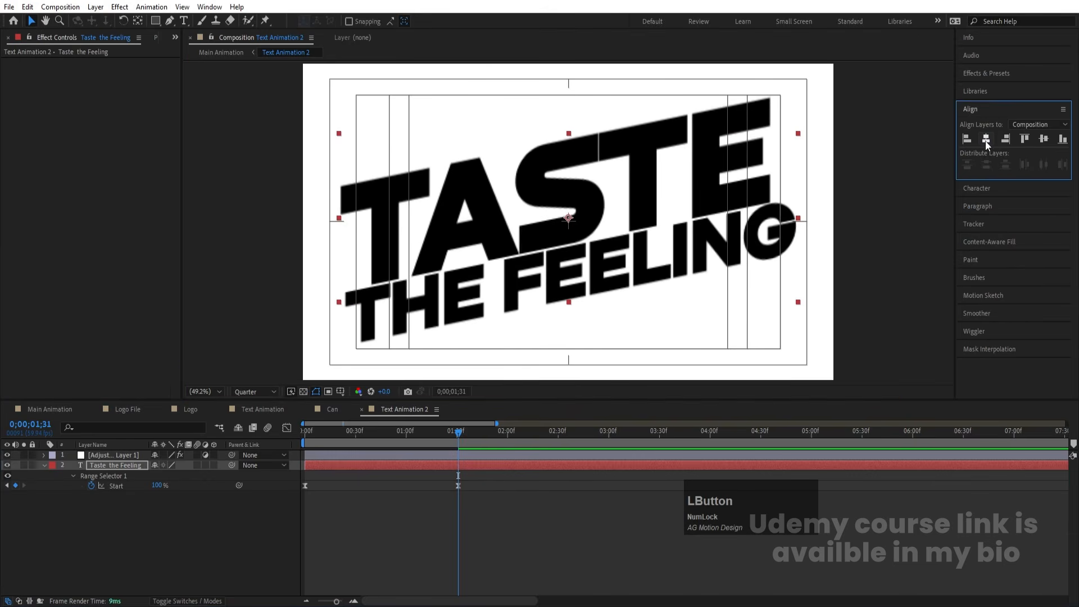
left_click(1039, 139)
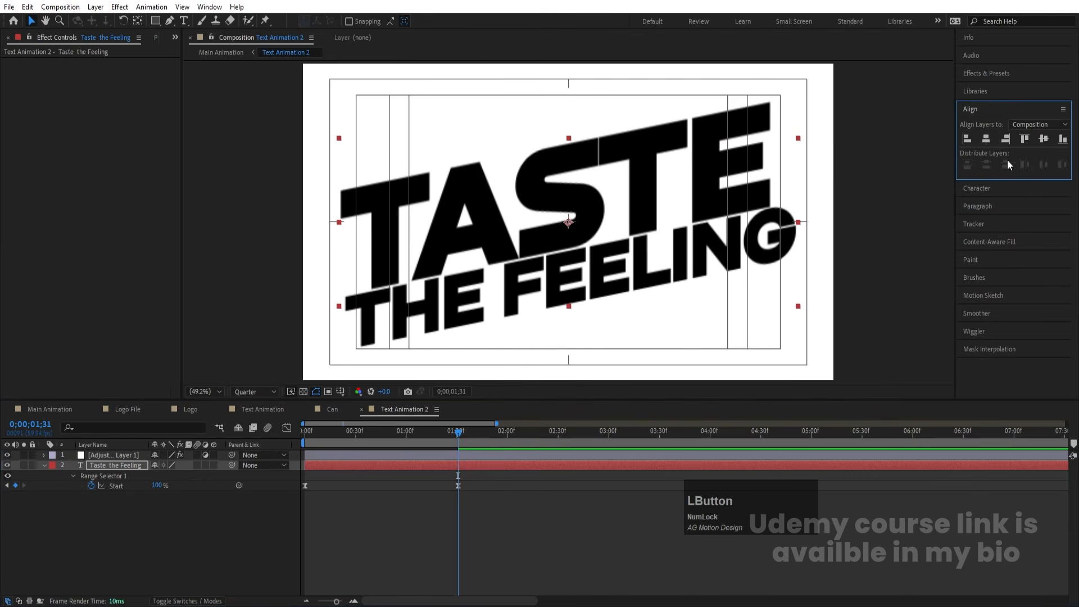
Duplicate the Taste the Feeling layer and scale the lower copy up to 274.7%.
left_click(96, 464)
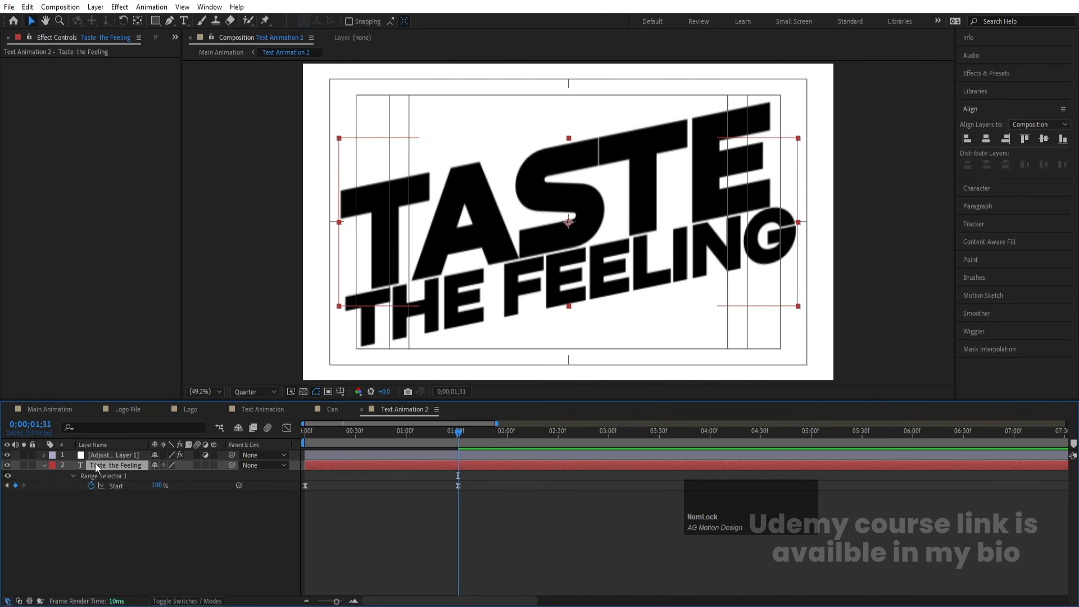
key("ctrl+d")
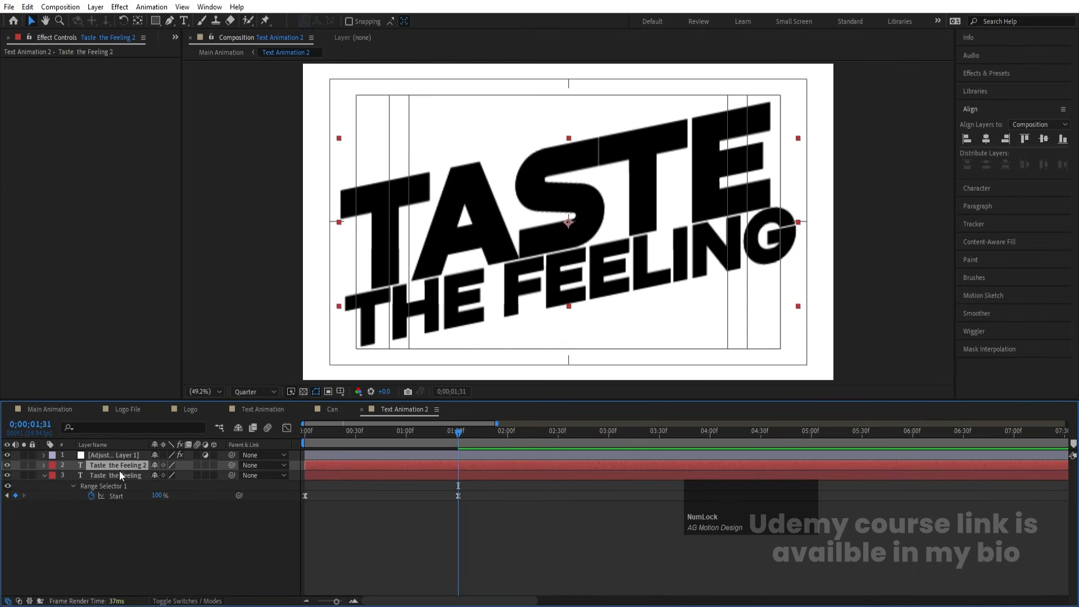
left_click(111, 475)
key("s")
left_click_drag(169, 485, 242, 463)
Turn the enlarged lower text into an outline with no fill and a 0.3 px black stroke, and restore Full preview resolution.
left_click(971, 187)
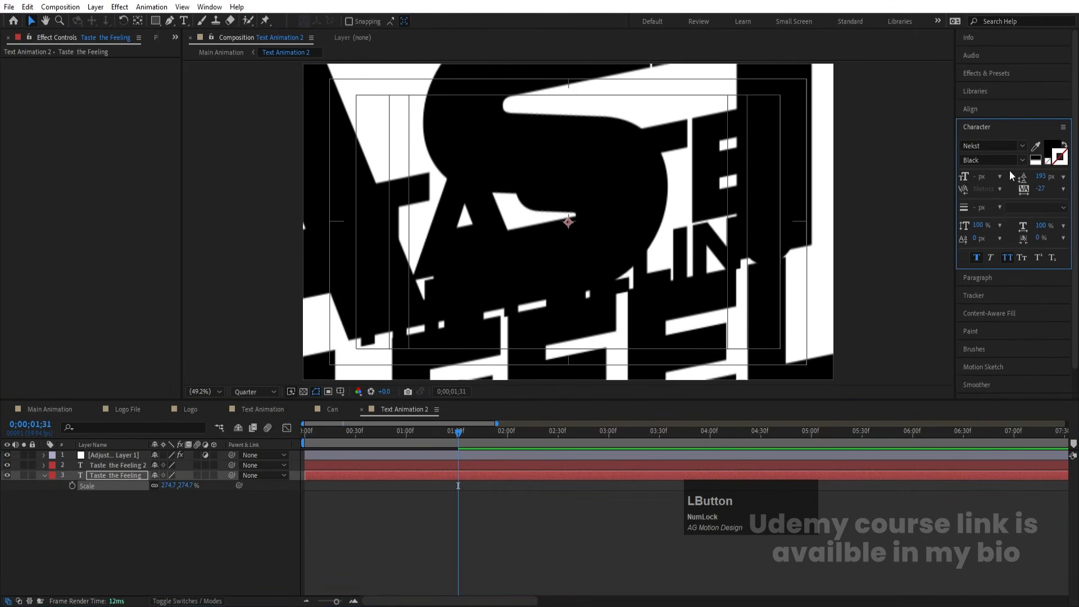
left_click(1049, 162)
left_click(1065, 162)
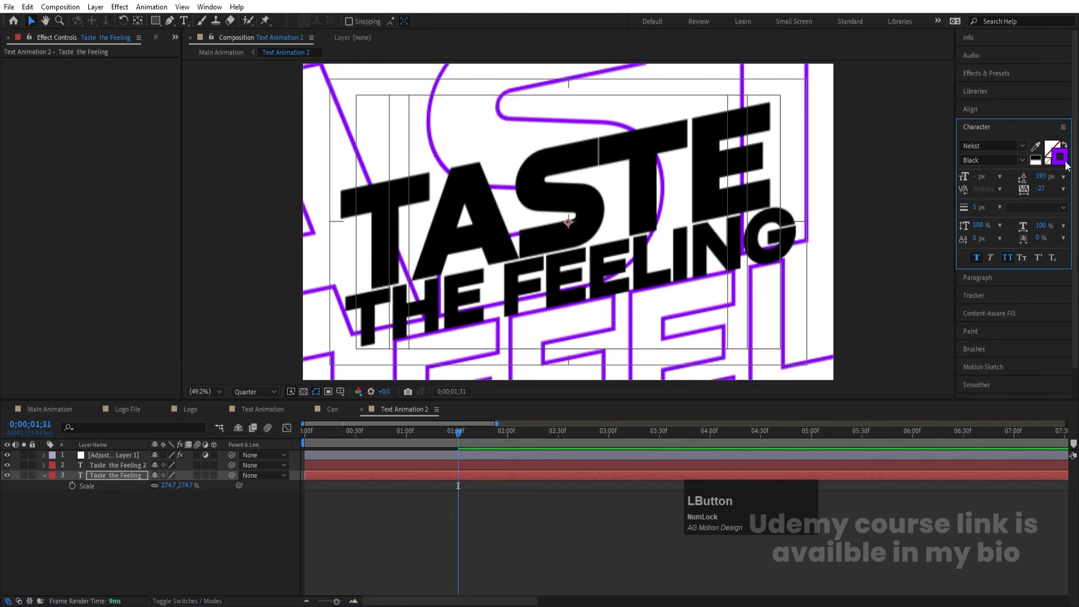
left_click(1040, 158)
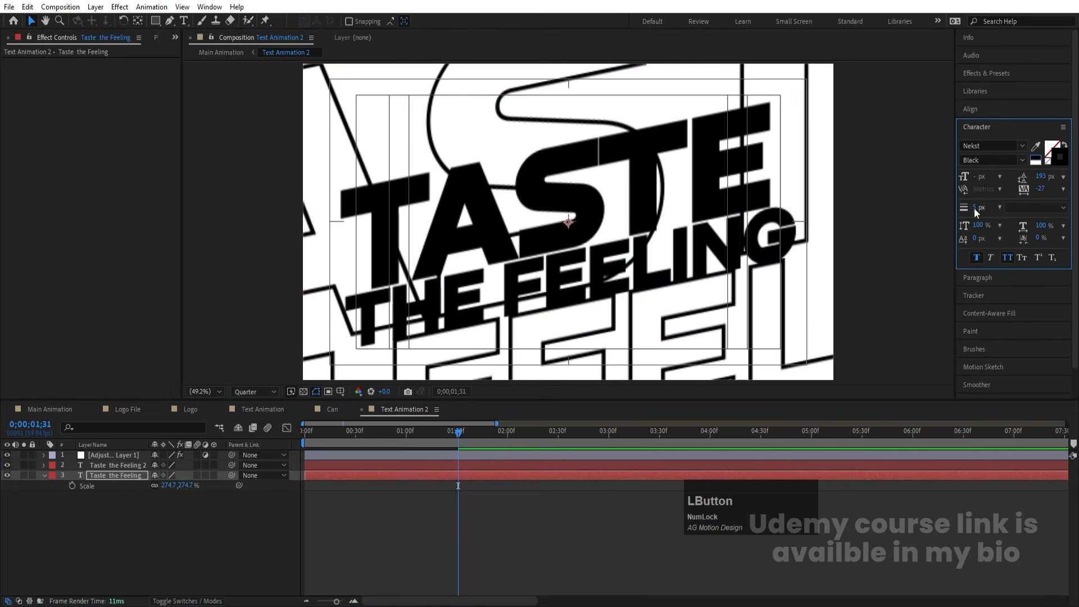
type(".3")
key("Return")
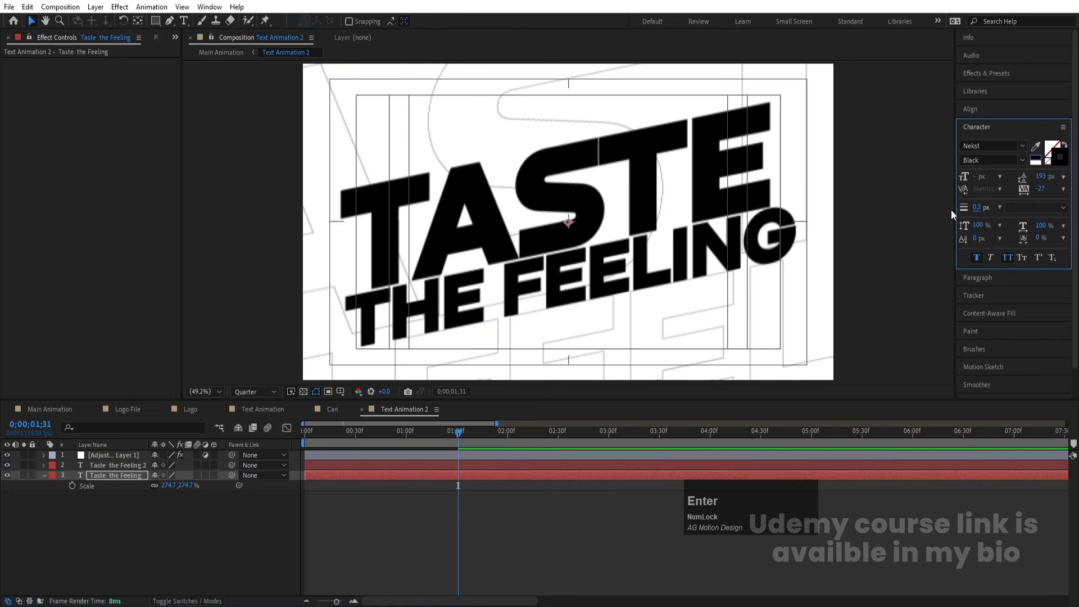
left_click(243, 506)
left_click(254, 392)
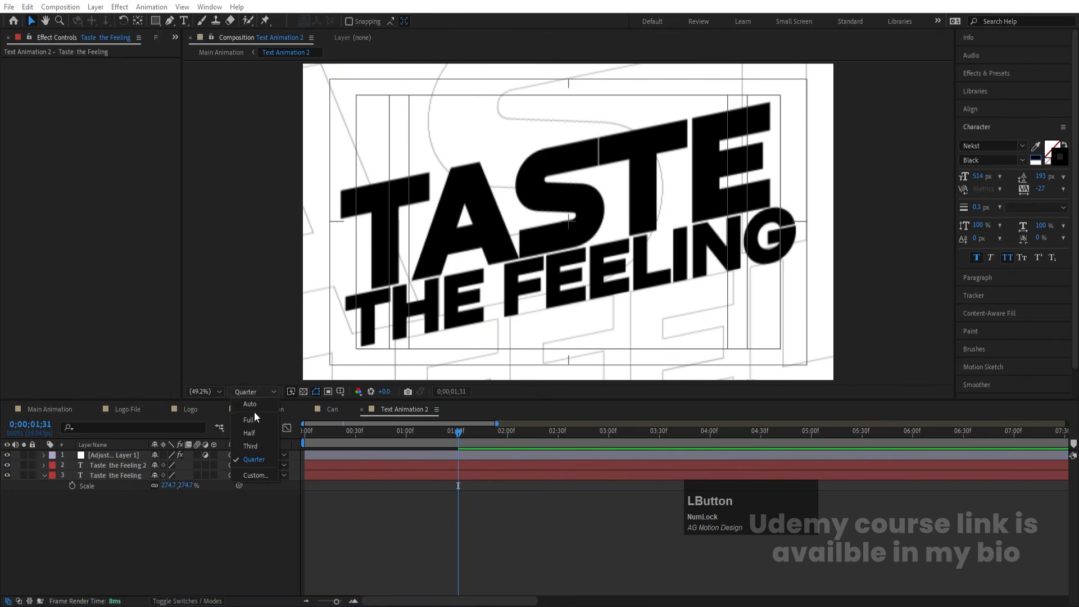
left_click(254, 413)
Return to the Main Animation composition, set its preview resolution to Quarter and play the can scene from 0;00;02;10.
left_click(56, 408)
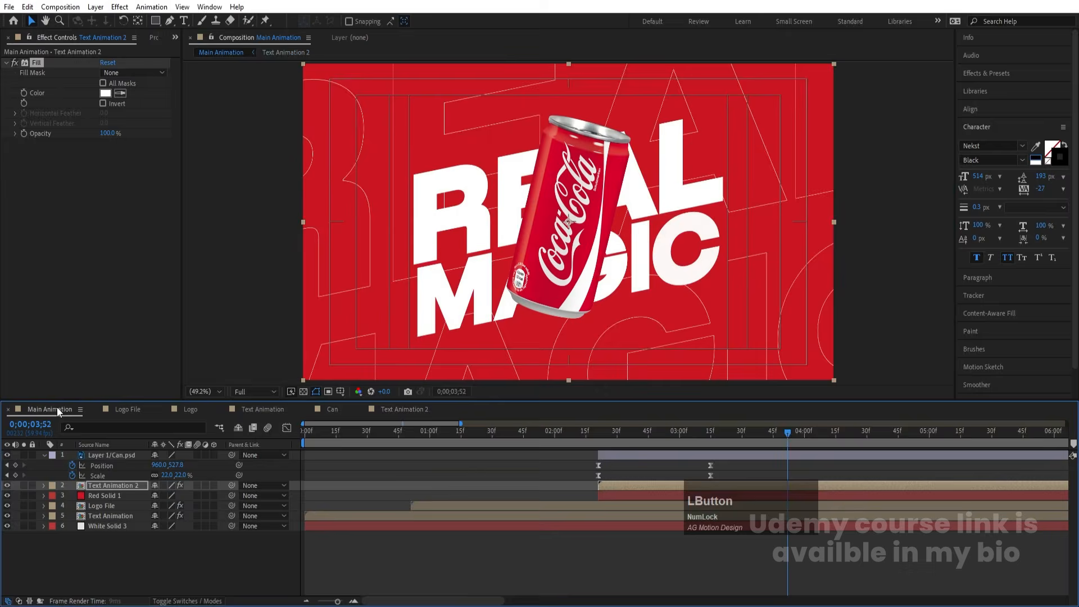
left_click_drag(606, 432, 576, 429)
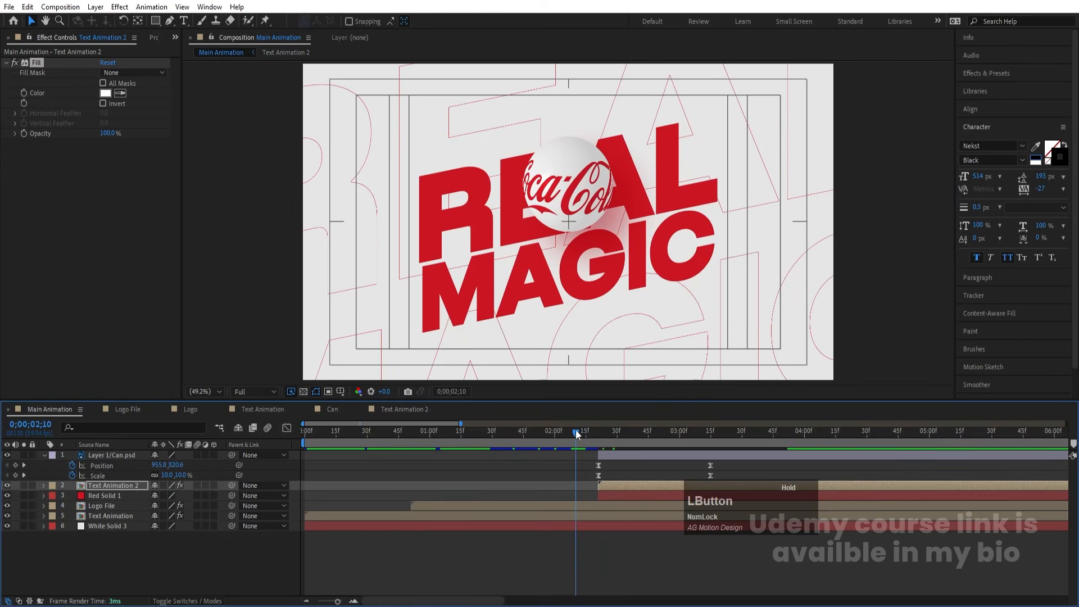
left_click(255, 391)
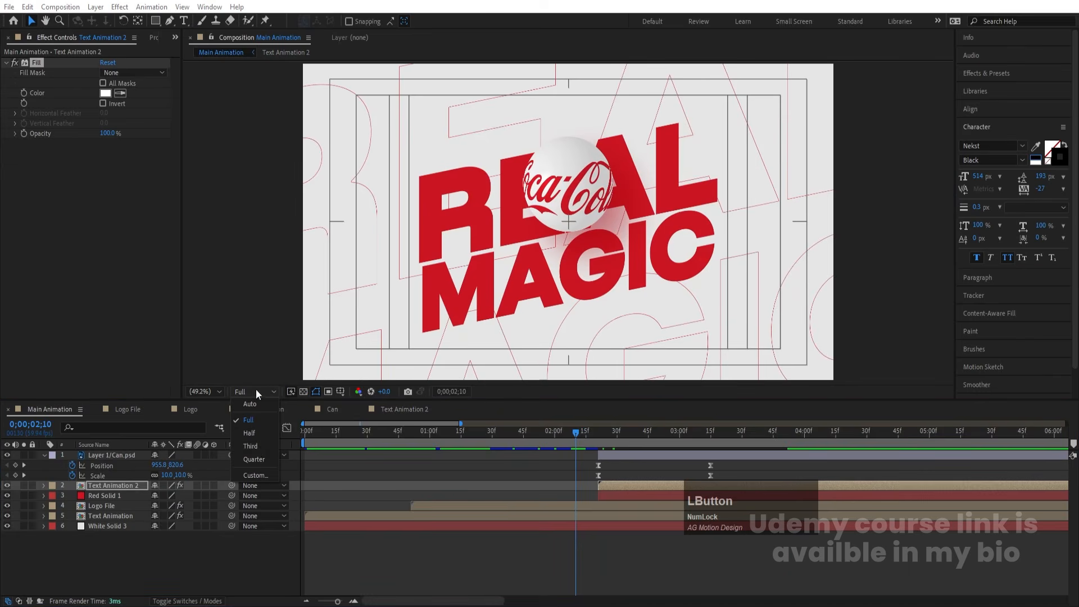
left_click(255, 459)
key("space")
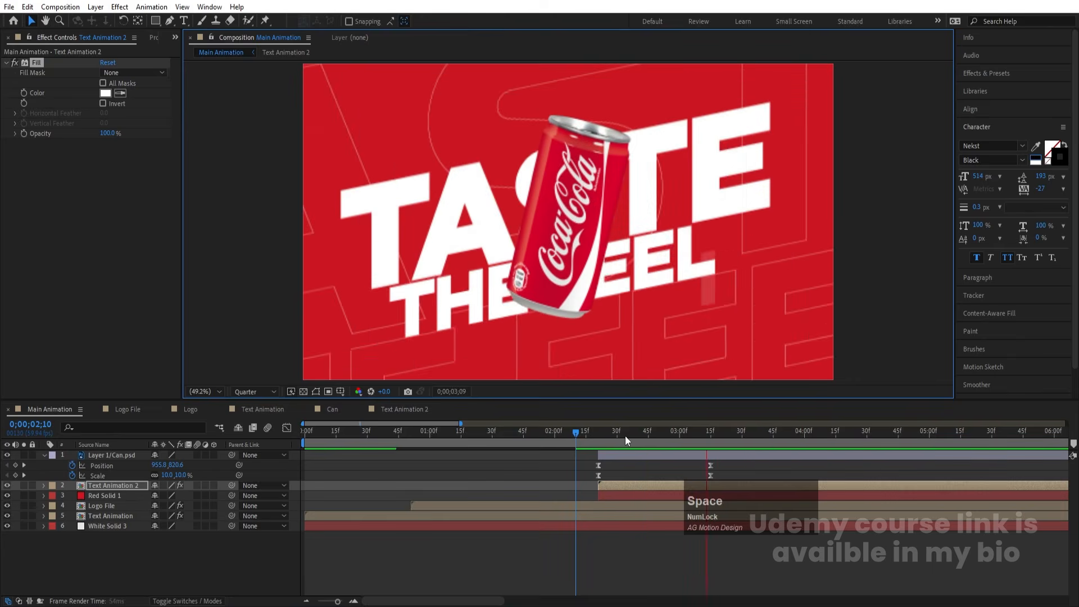
Shift the Text Animation 2 layer earlier to start at about 0;00;02;00 and play the transition from 0;00;01;45.
left_click(600, 432)
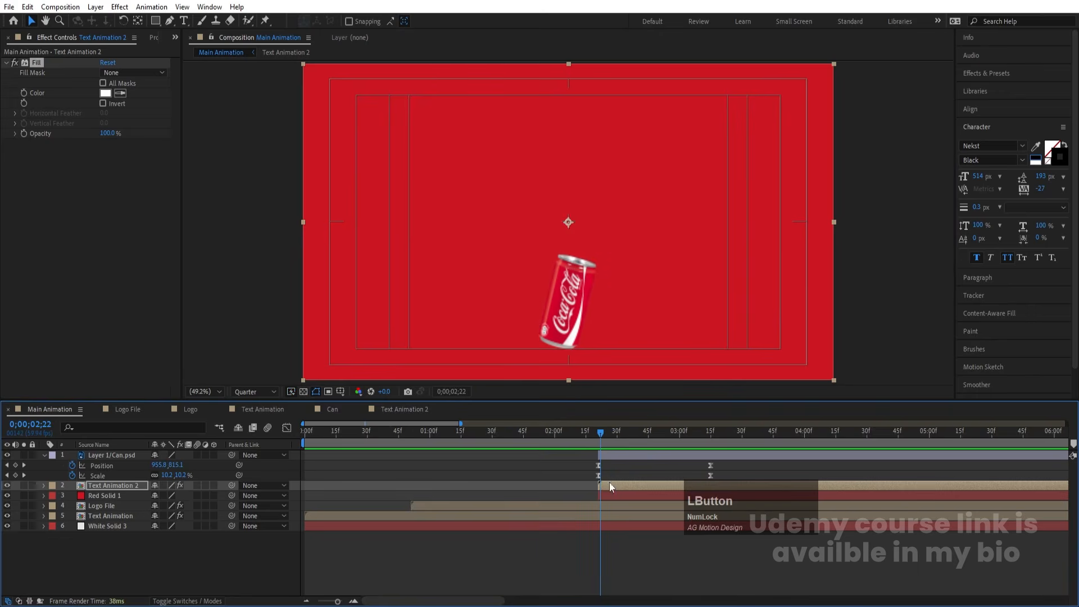
left_click_drag(610, 486, 551, 484)
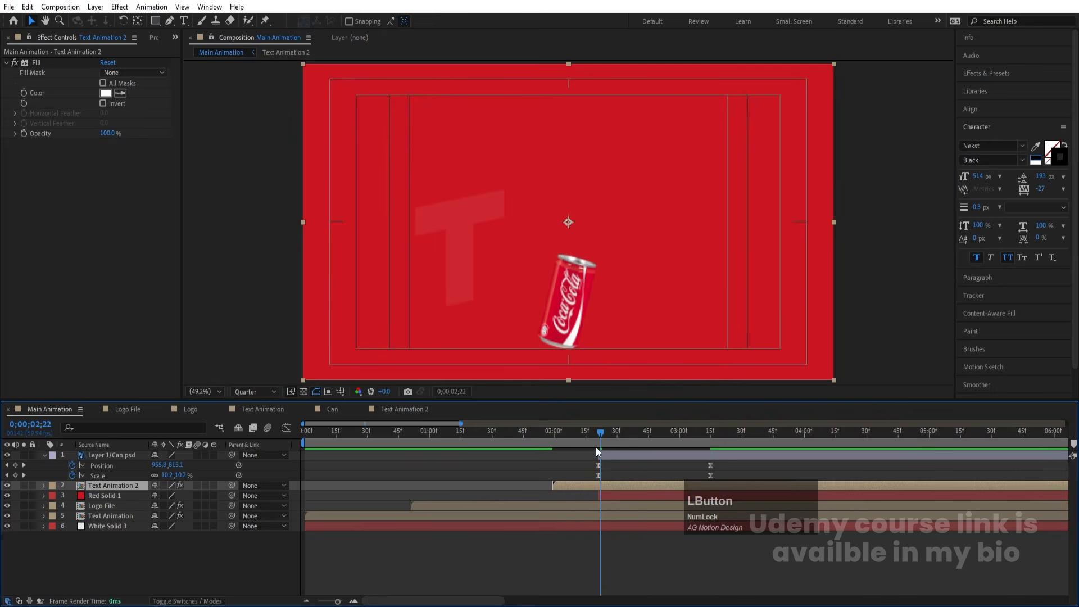
left_click(521, 440)
key("space")
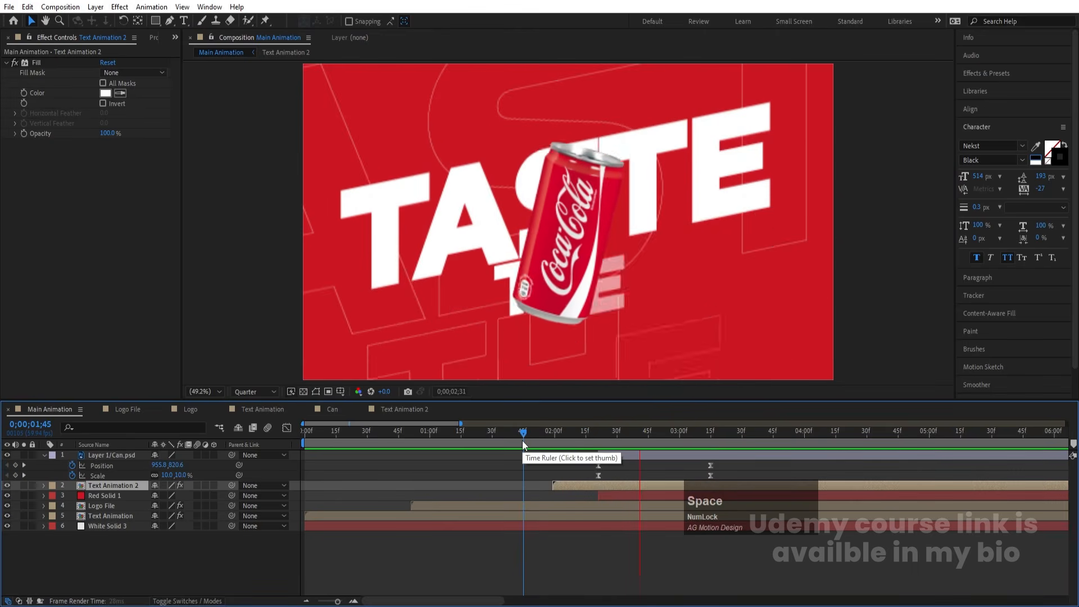
left_click(638, 470)
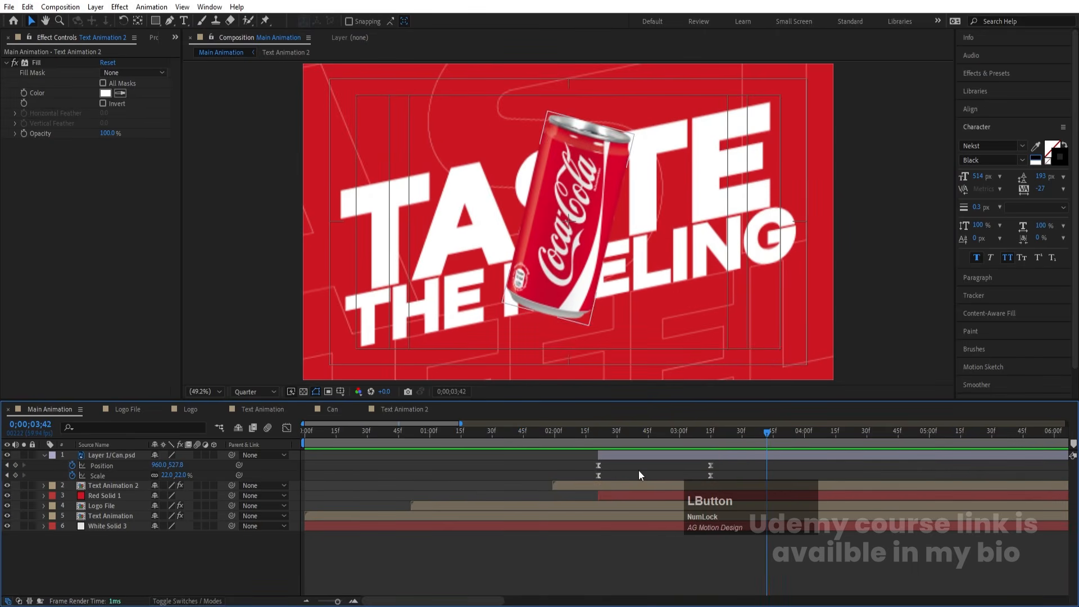
key("space")
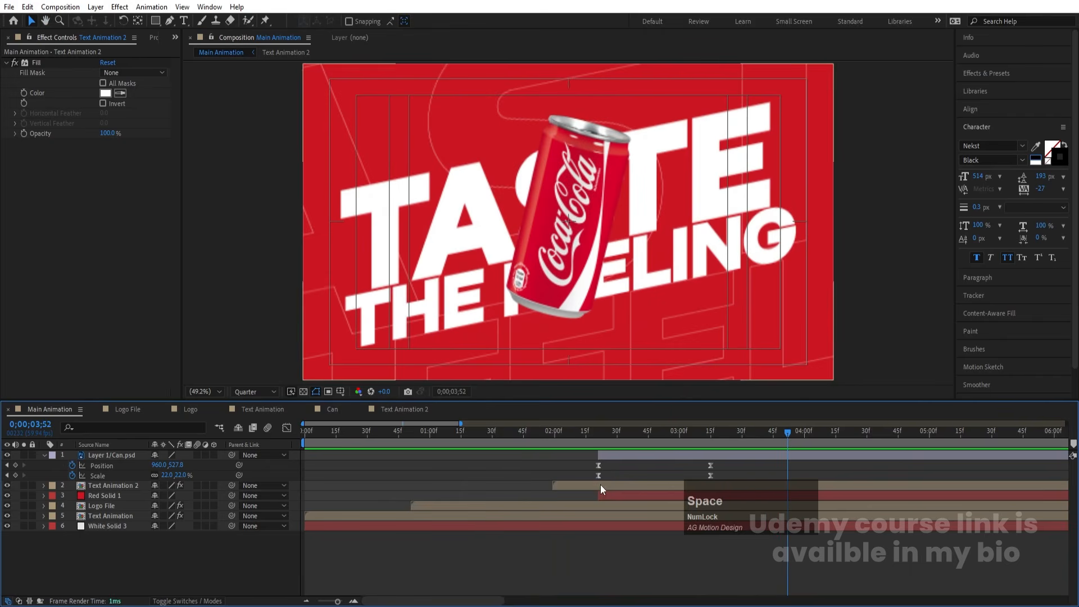
Set the Main Animation composition's preview resolution to Full and select the Text Animation 2 layer.
left_click(600, 484)
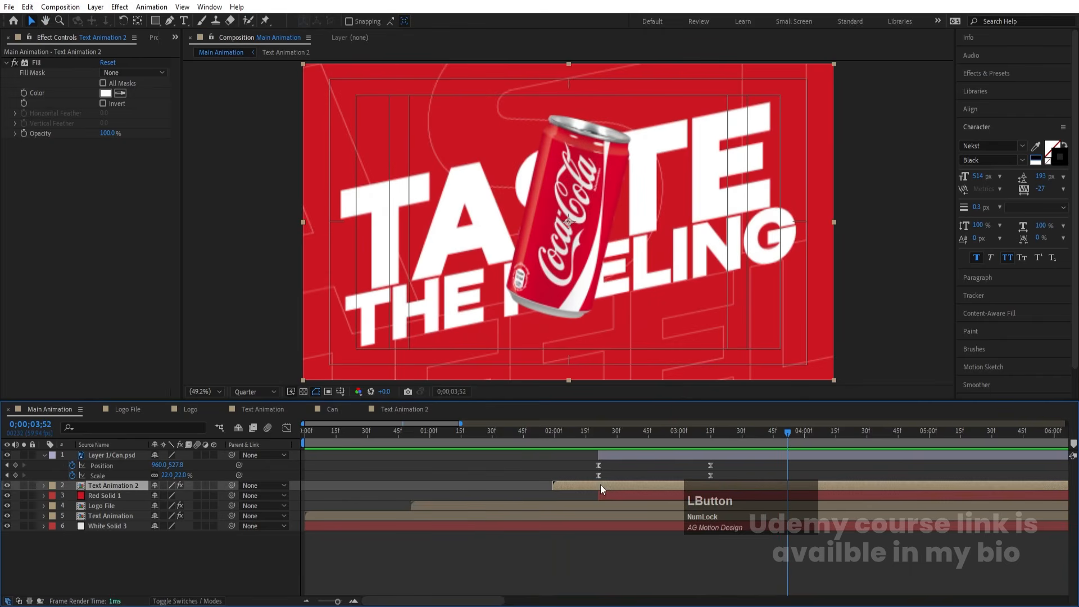
left_click(254, 392)
left_click(252, 423)
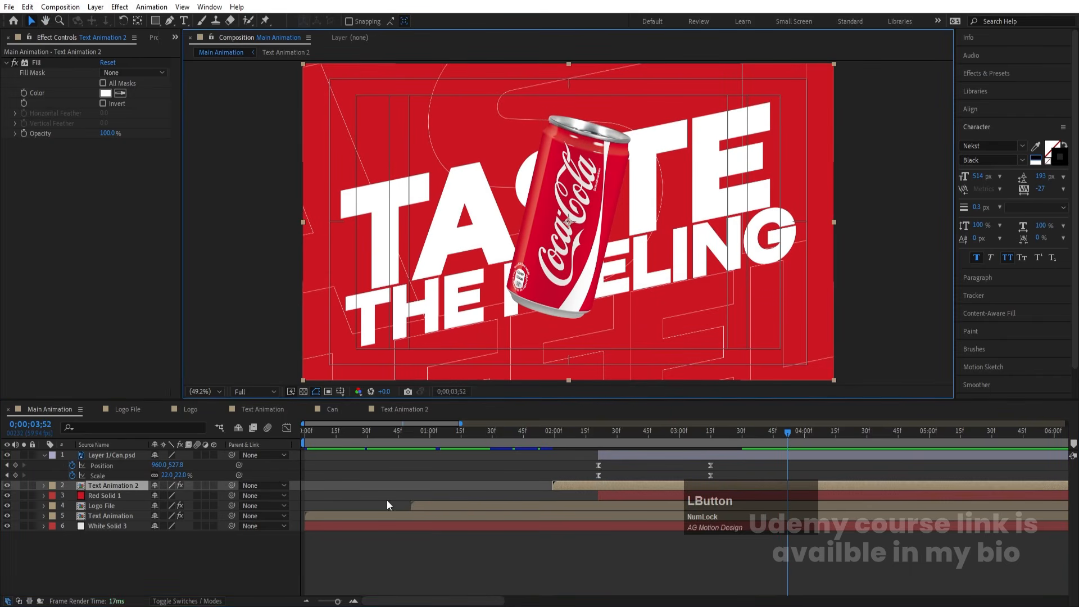
left_click(131, 484)
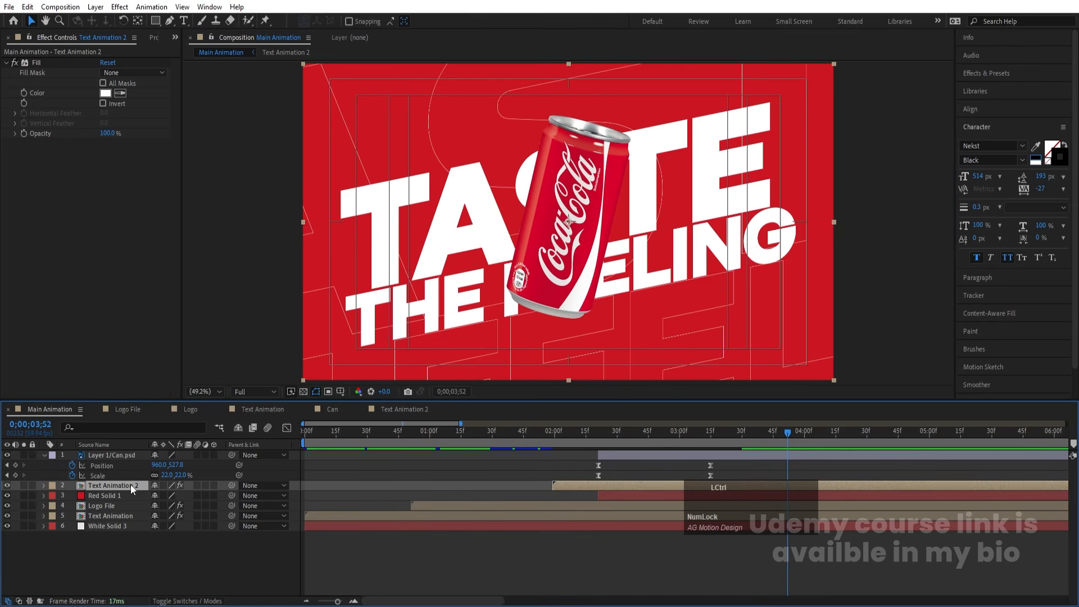
Raise the can layer's scale at its last keyframe, 0;00;03;15, to 27% and play the can animation.
left_click(654, 453)
key("j")
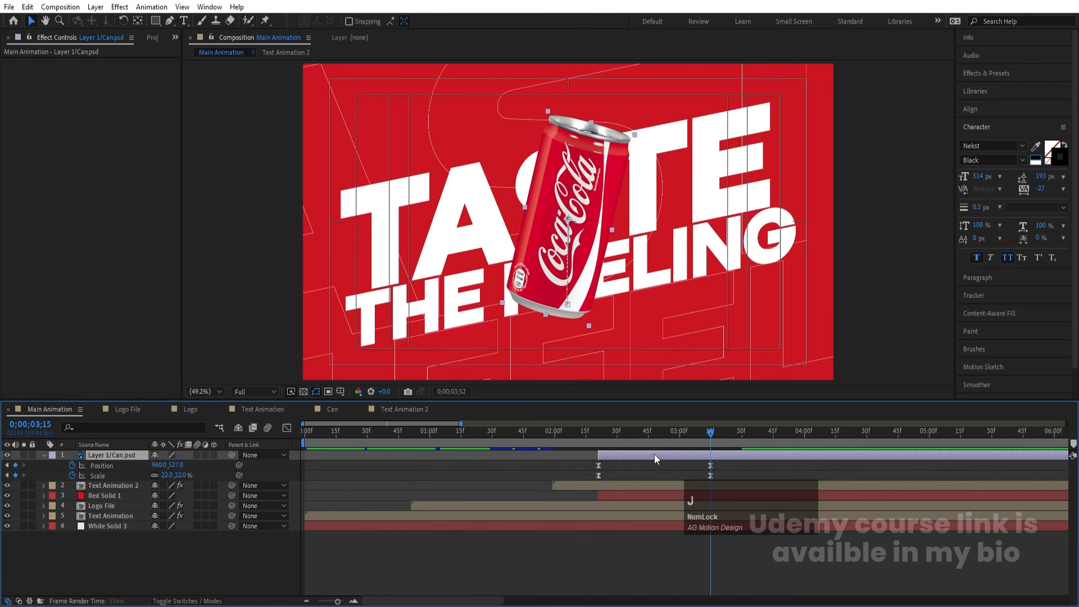
left_click_drag(168, 475, 169, 479)
key("space")
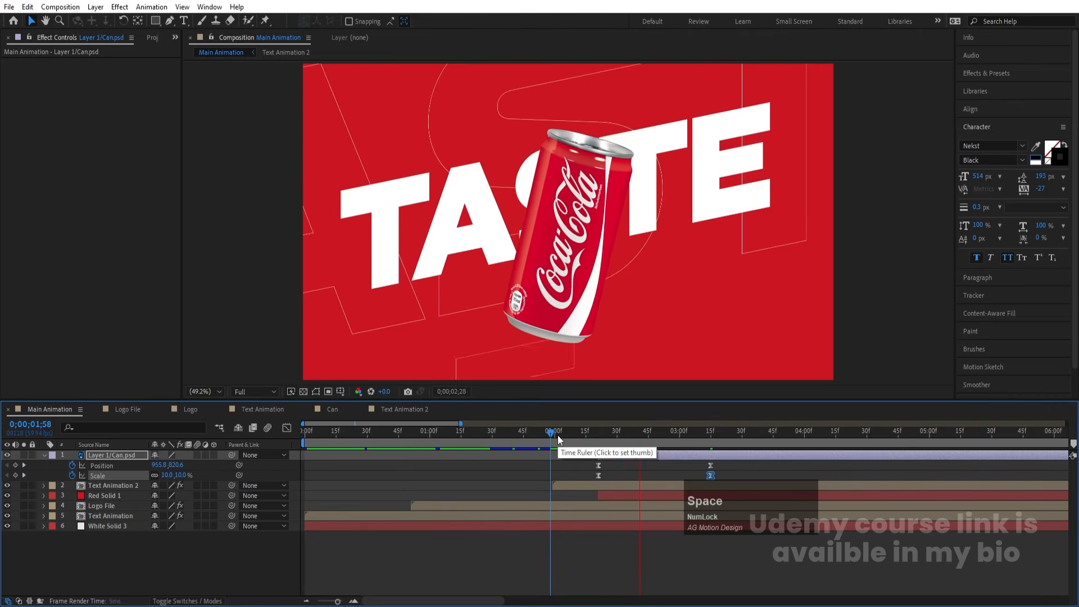
Reveal the source composition of the Text Animation 2 layer in the project.
left_click(99, 486)
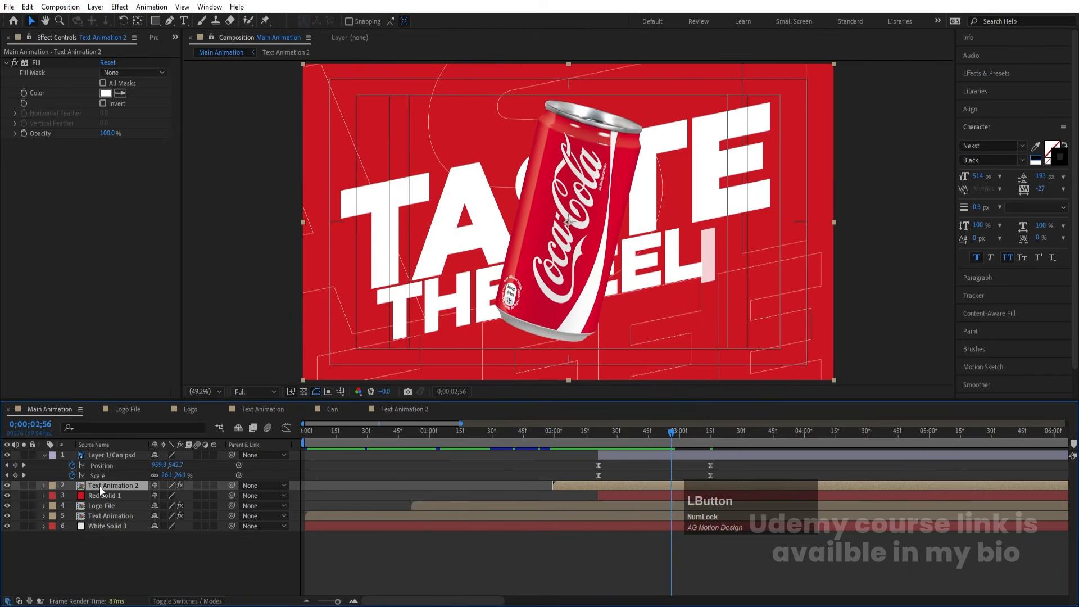
right_click(99, 487)
mouse_move(163, 364)
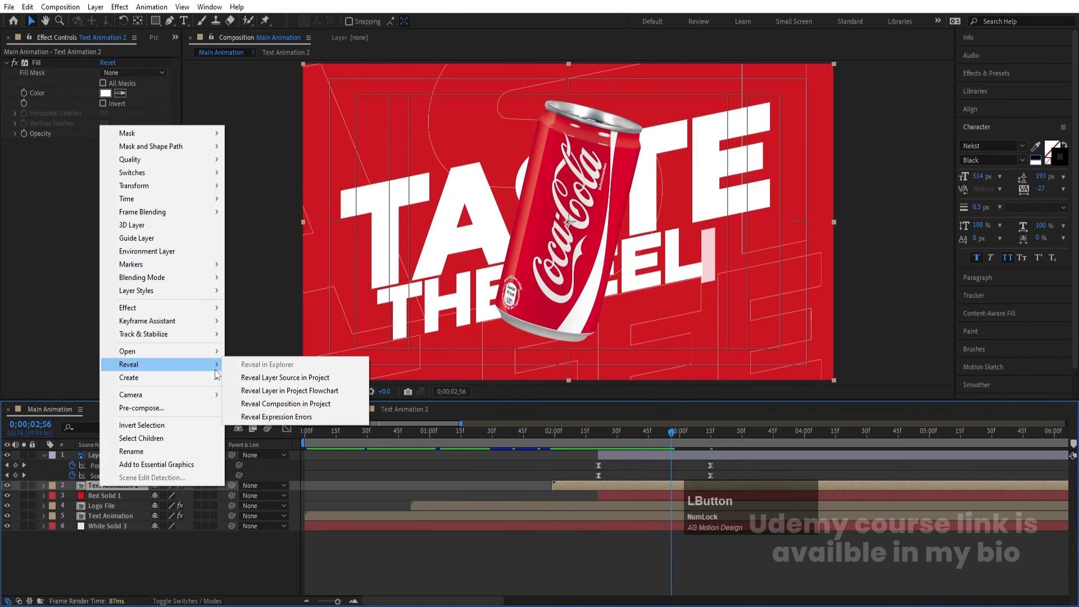
left_click(307, 377)
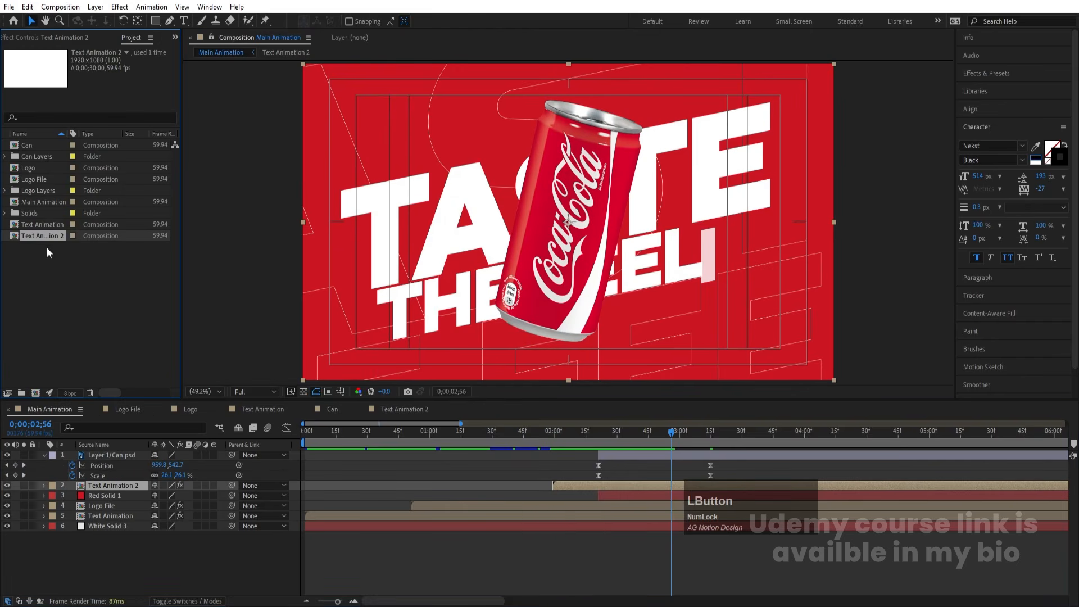
Duplicate the Text Animation 2 layer and move the copy above the can layer.
left_click(87, 485)
key("ctrl+d")
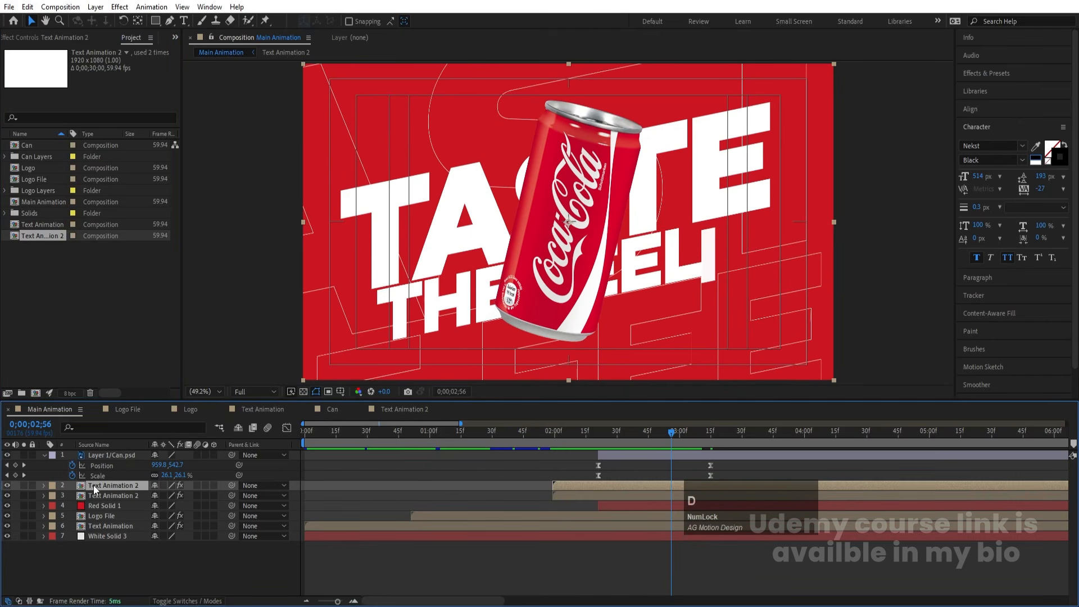
left_click_drag(94, 485, 92, 457)
left_click_drag(92, 456, 91, 455)
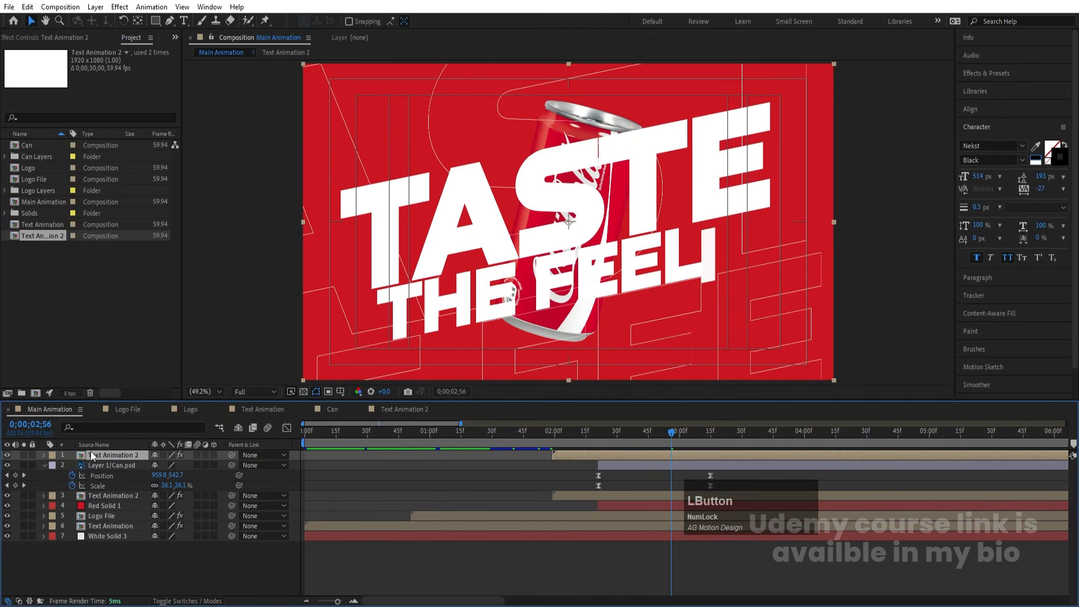
Open the top Text Animation 2 layer's composition and delete the enlarged Taste the Feeling outline layer.
left_click(29, 236)
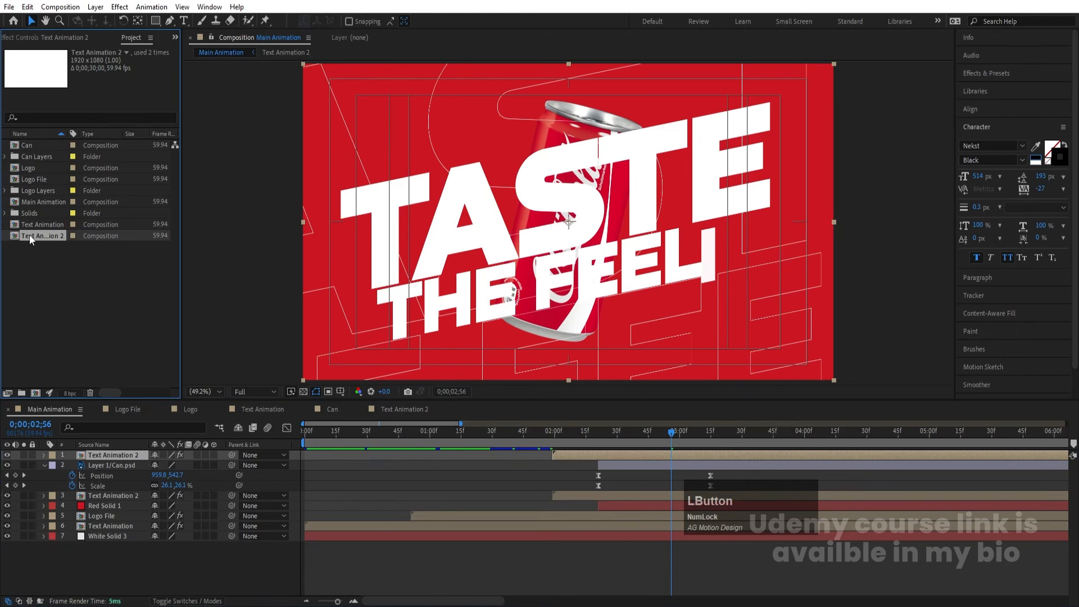
left_click(118, 455)
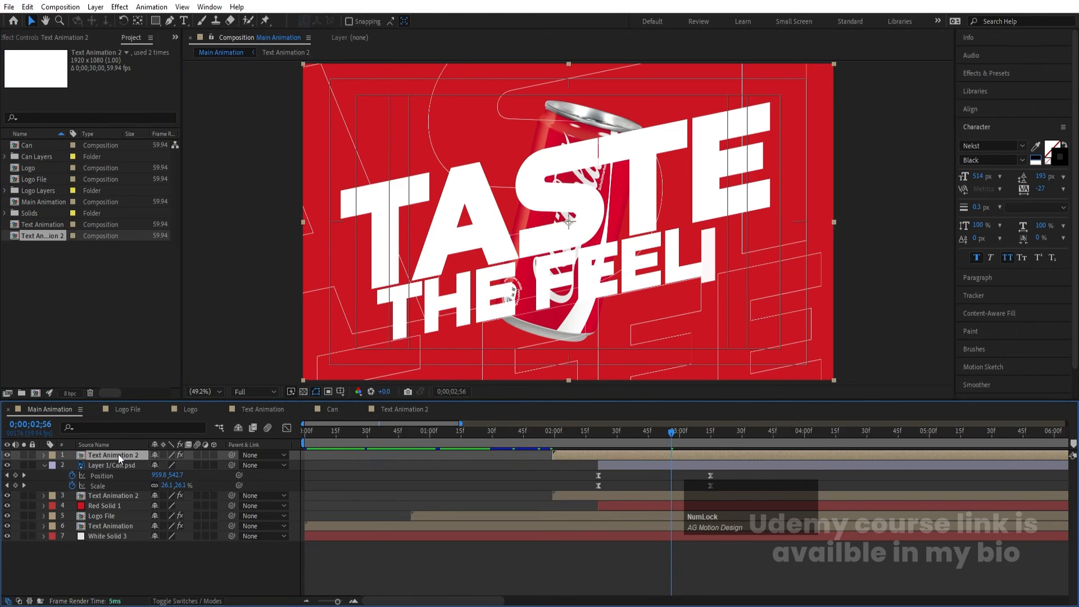
double_click(118, 454)
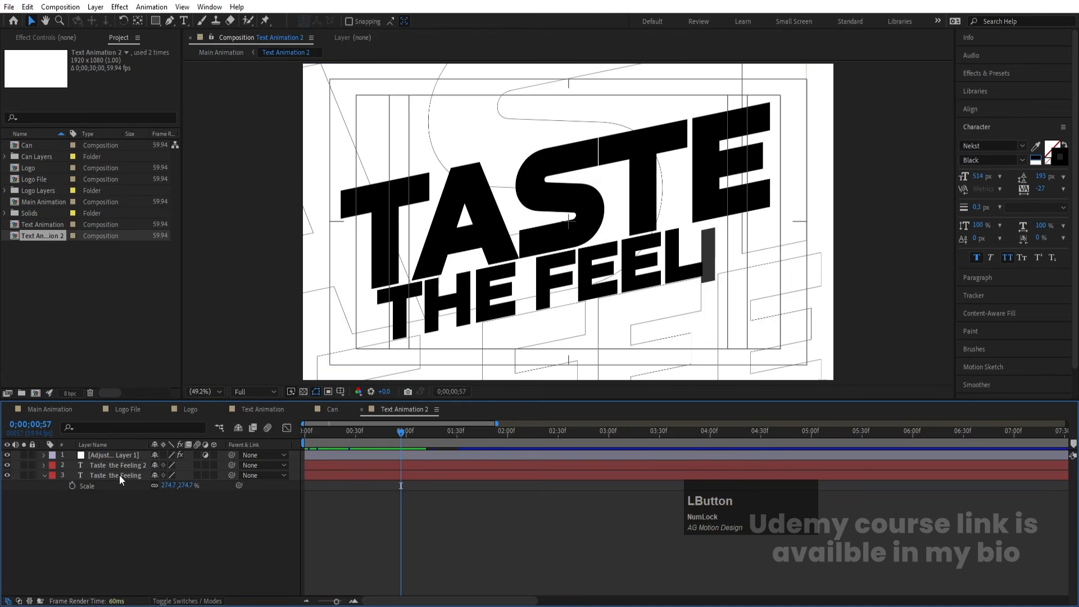
left_click(117, 475)
key("Delete")
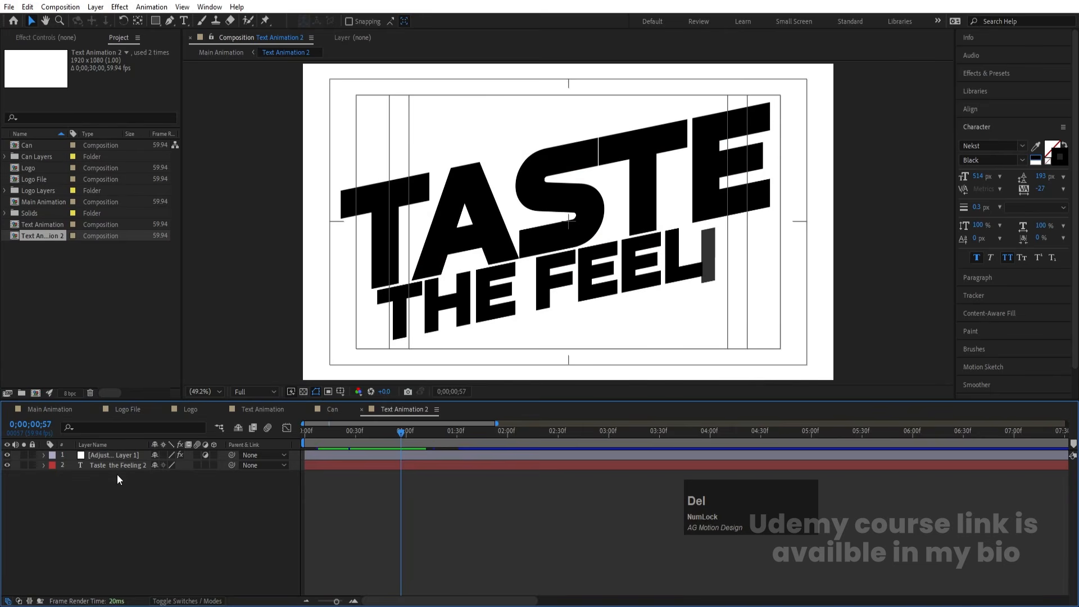
Turn the remaining Taste the Feeling 2 text in Text Animation 2 into an outline with no fill and a 0.3 px black stroke.
left_click(114, 465)
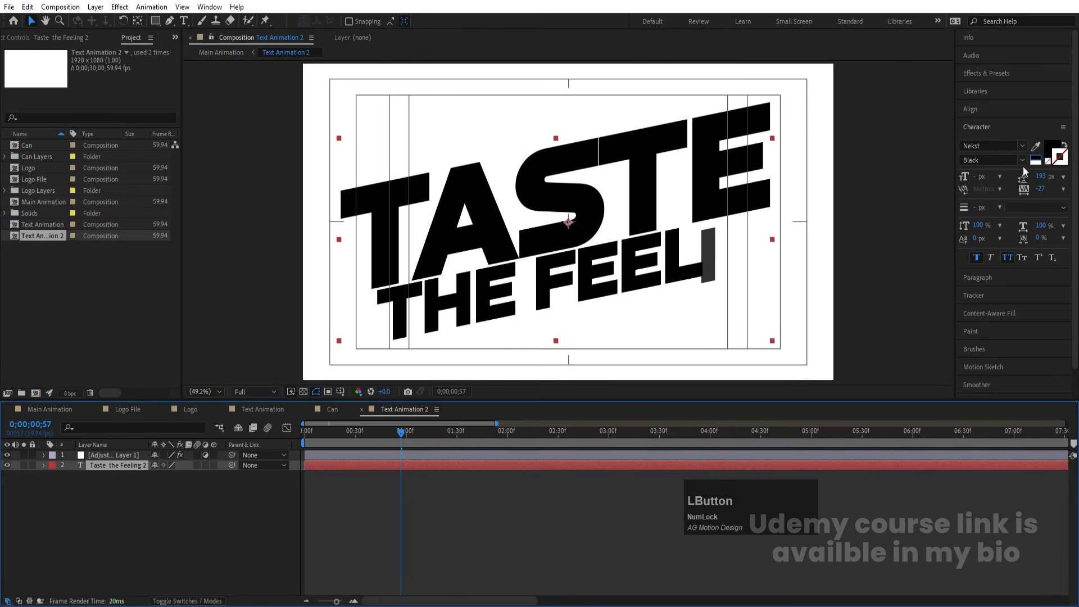
left_click(1050, 147)
left_click(1048, 161)
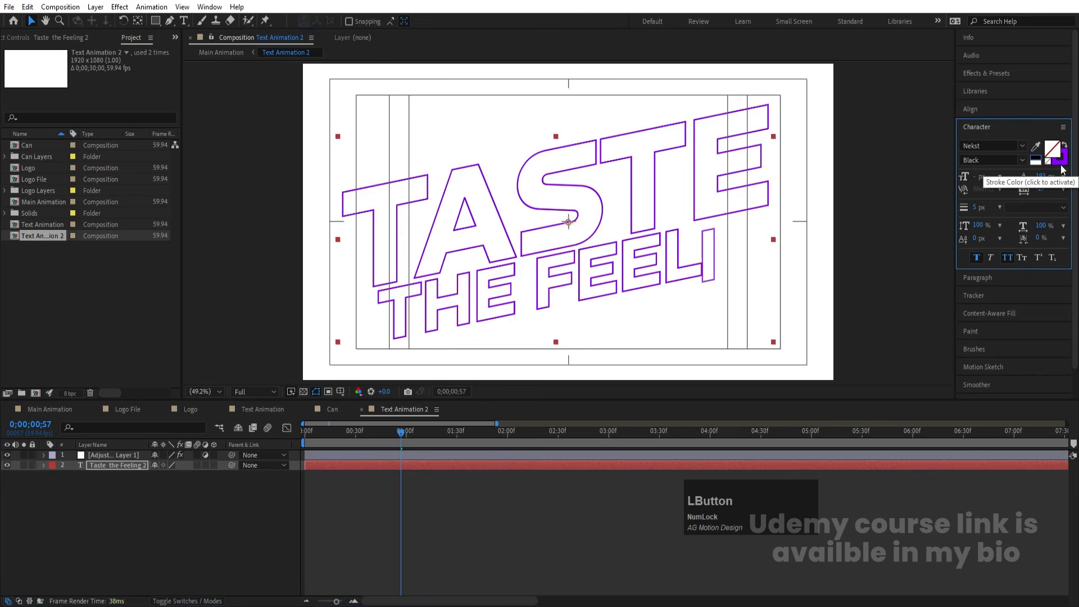
left_click(1060, 157)
left_click(1035, 158)
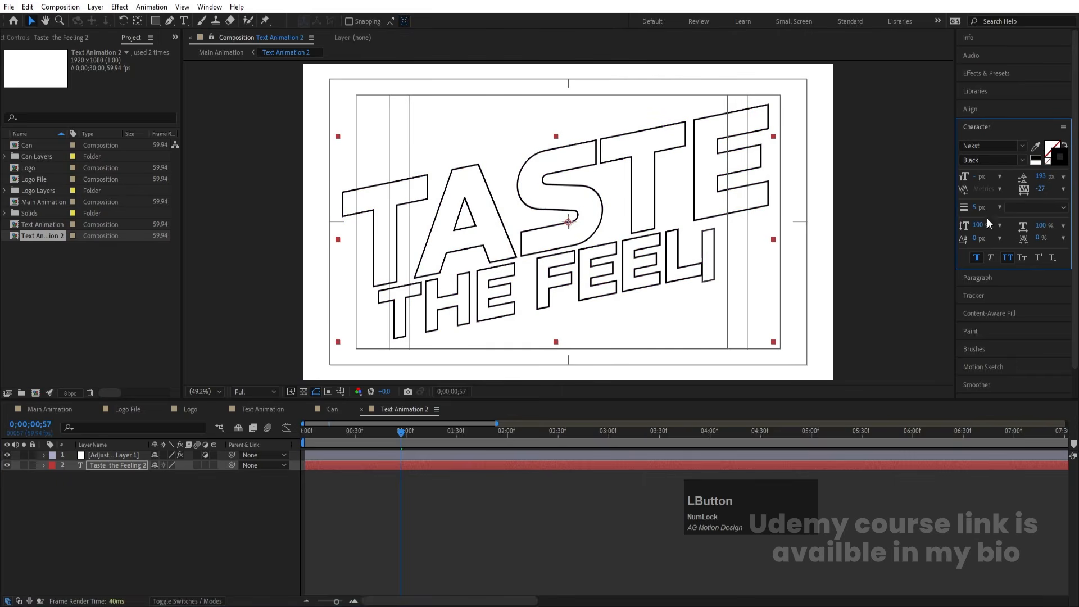
left_click(978, 207)
type(".3")
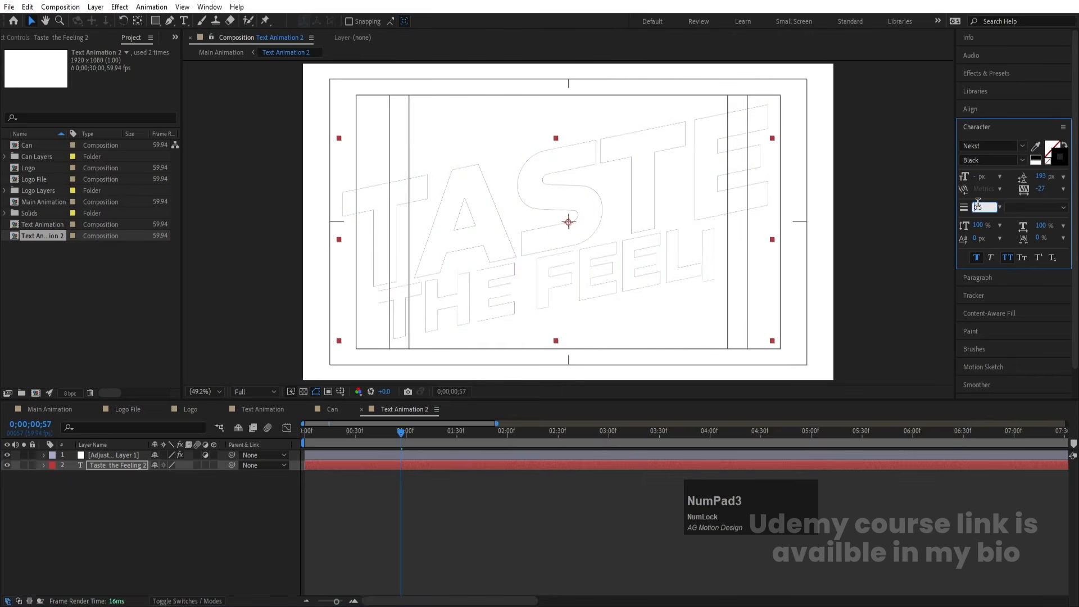
key("Return")
Return to the Main Animation composition and undo the text outline changes and the deletion of the enlarged text.
left_click(63, 408)
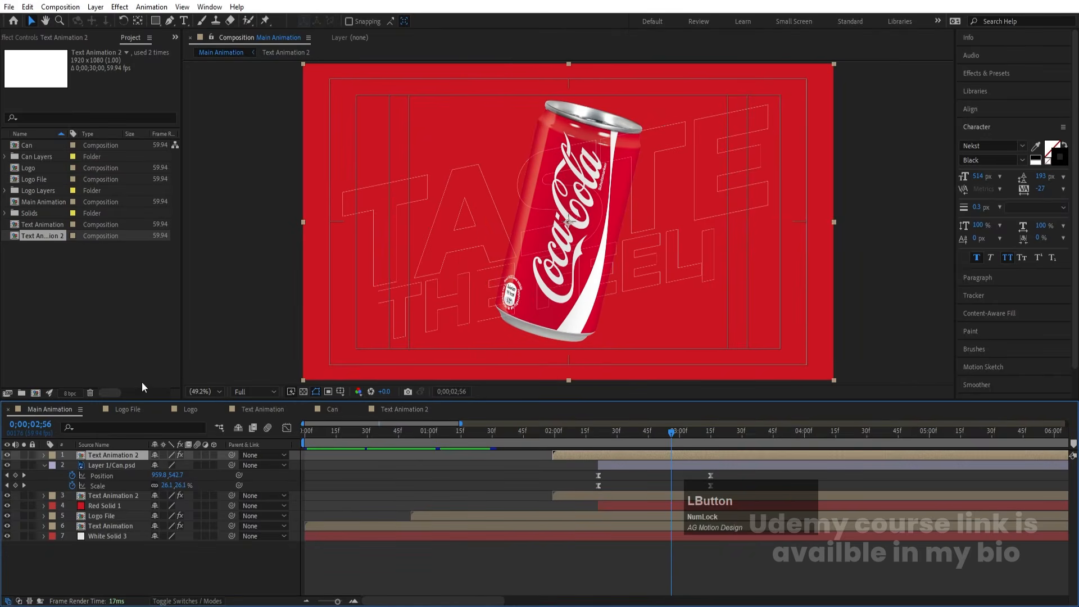
left_click_drag(573, 432, 607, 440)
key("Num_Lock")
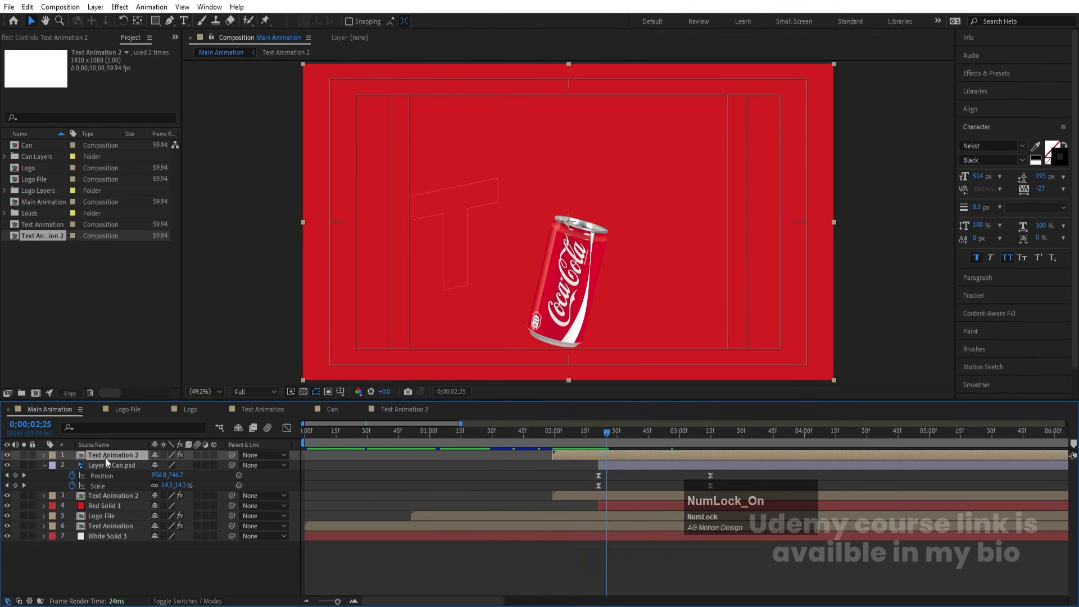
key("ctrl+z")
key("ctrl+z")
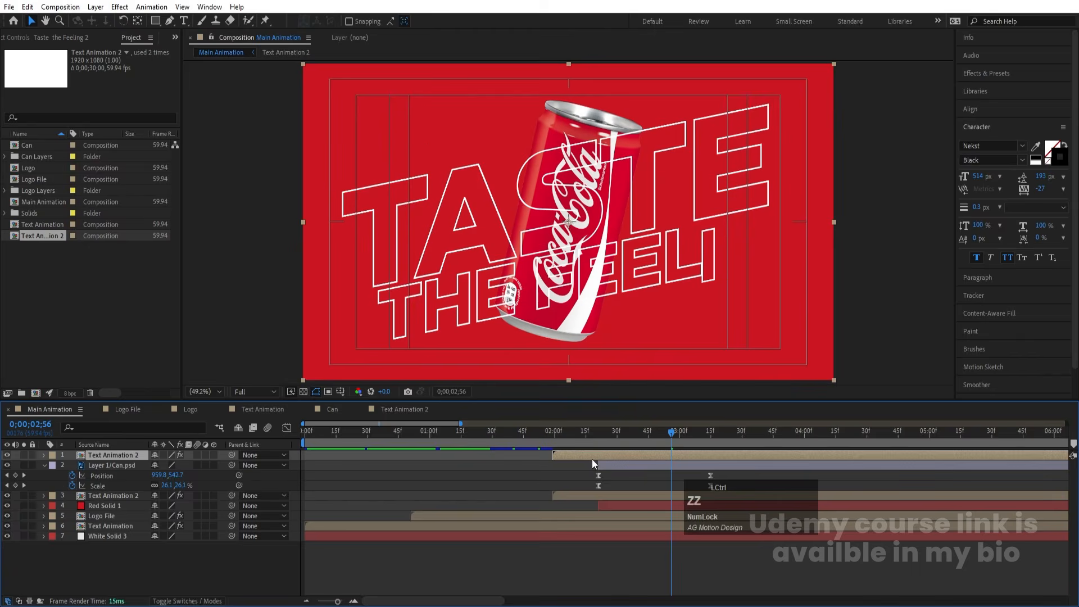
key("ctrl+z")
key("ctrl+z")
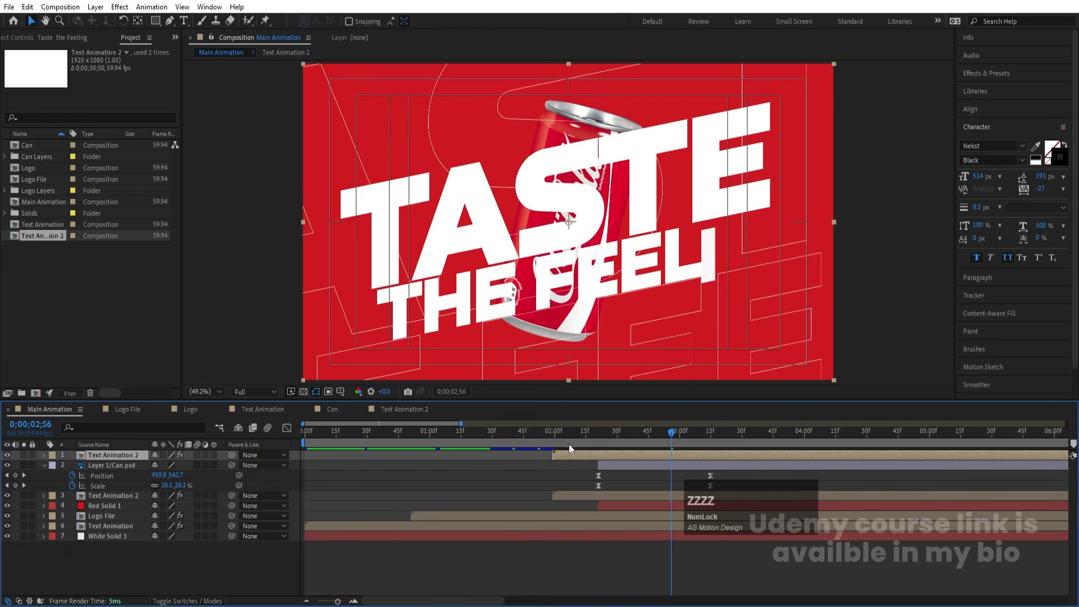
Duplicate the Text Animation 2 composition in the project and replace the source of the layer above the can with Text Animation 3.
left_click_drag(569, 444, 544, 442)
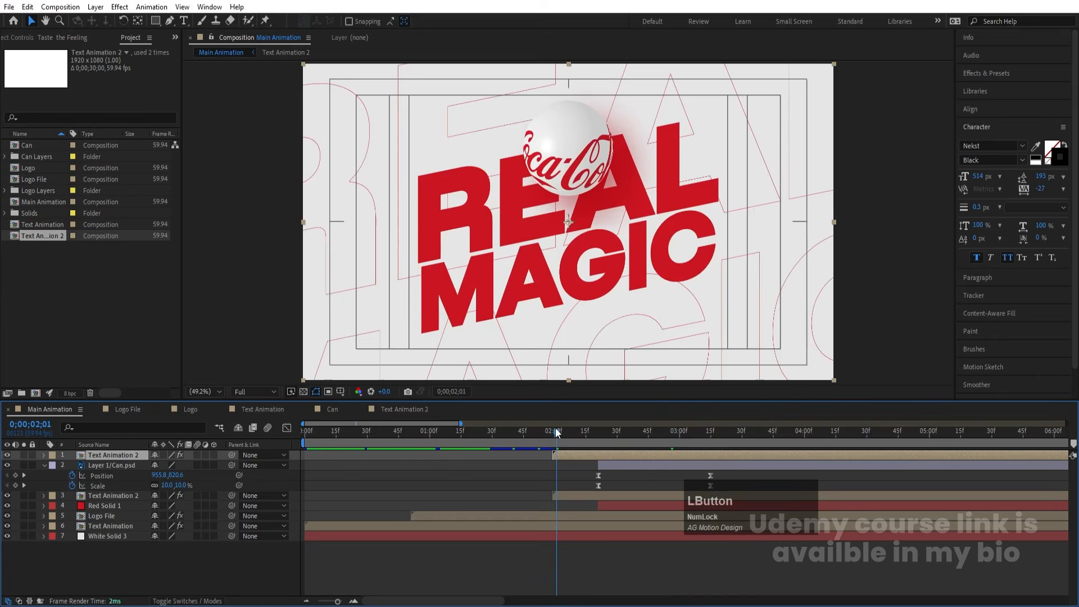
left_click(43, 236)
key("ctrl")
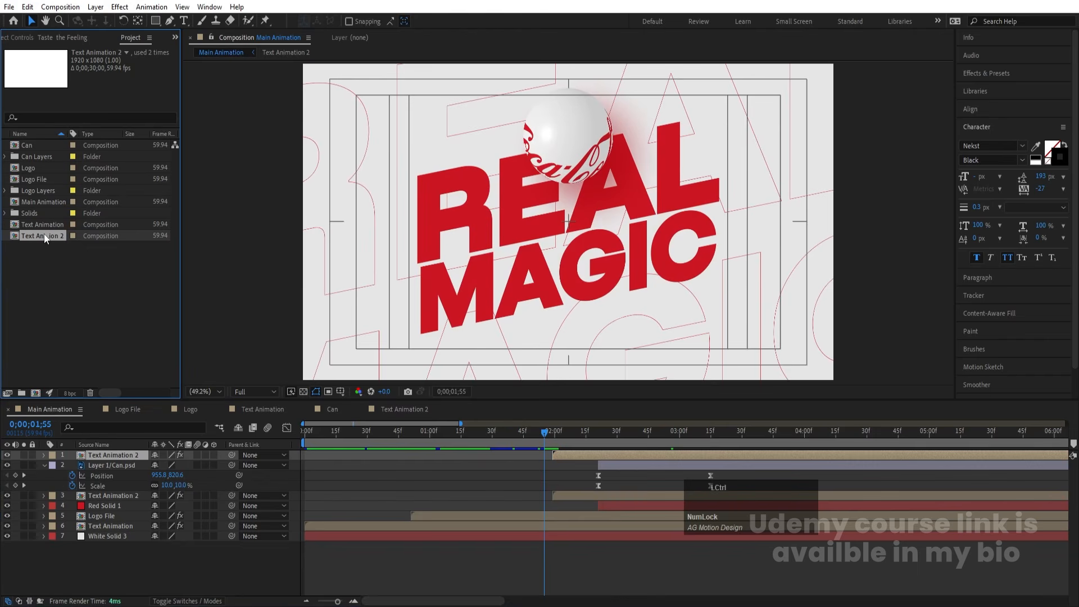
left_click(32, 237)
key("ctrl+d")
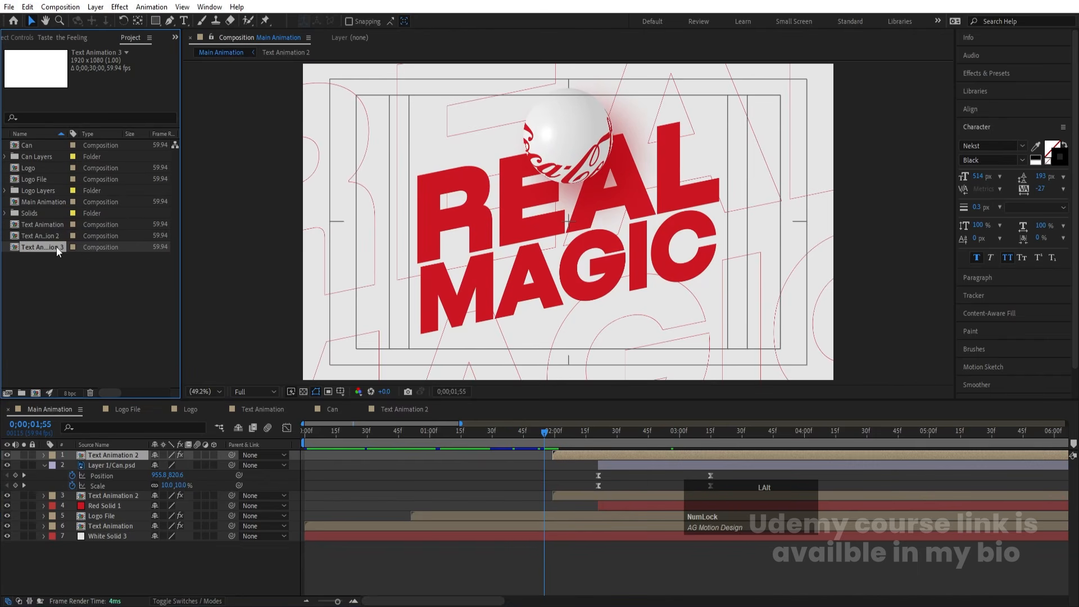
left_click_drag(56, 248, 134, 454)
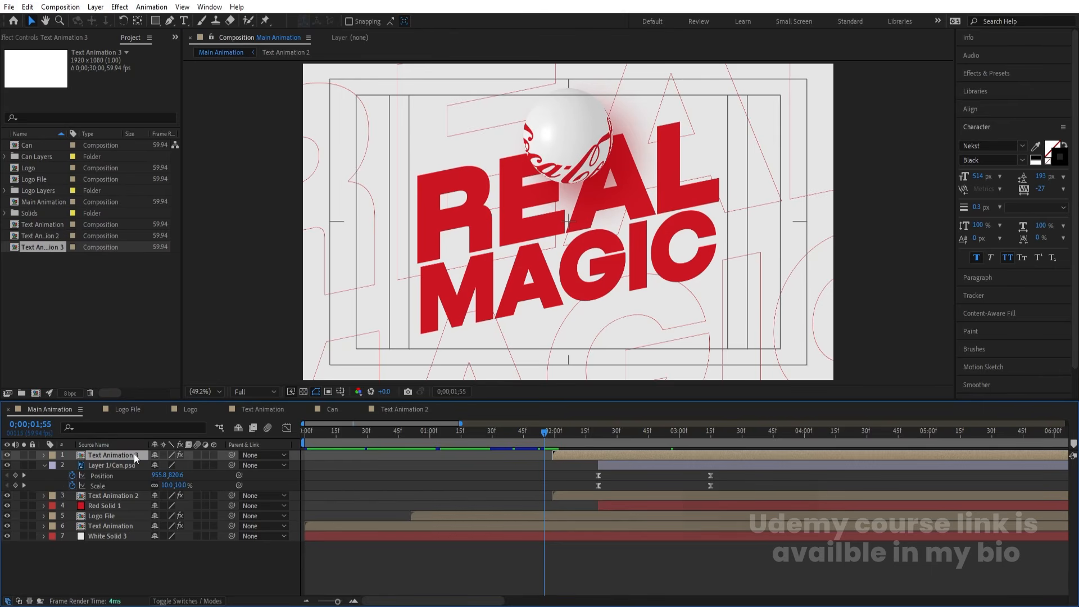
Open the Text Animation 3 composition from 0;00;02;39 in Main Animation and delete its enlarged Taste the Feeling outline layer.
left_click(584, 433)
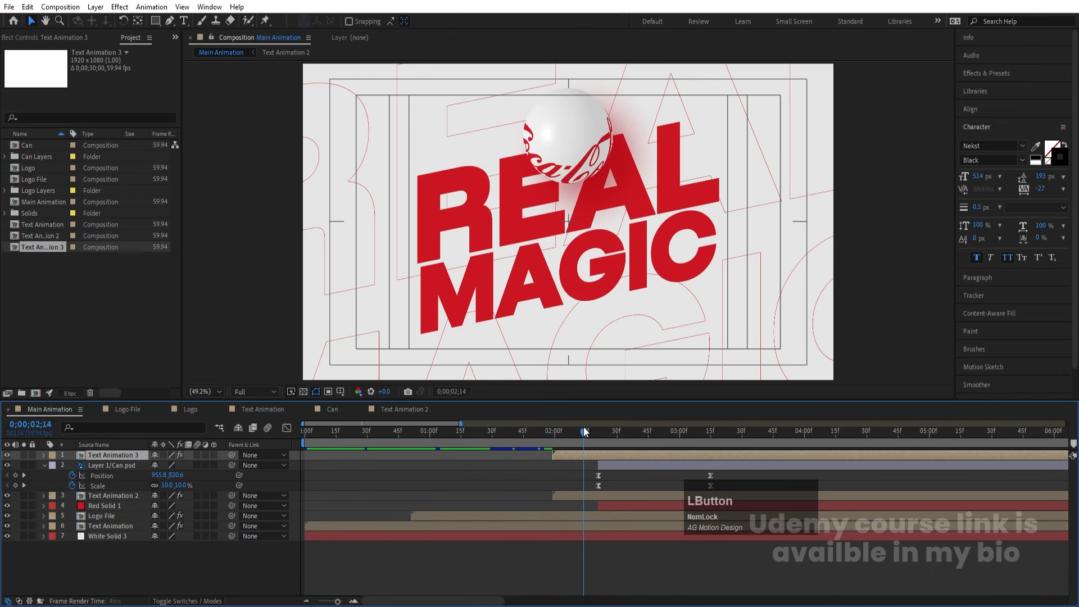
double_click(130, 453)
left_click(66, 410)
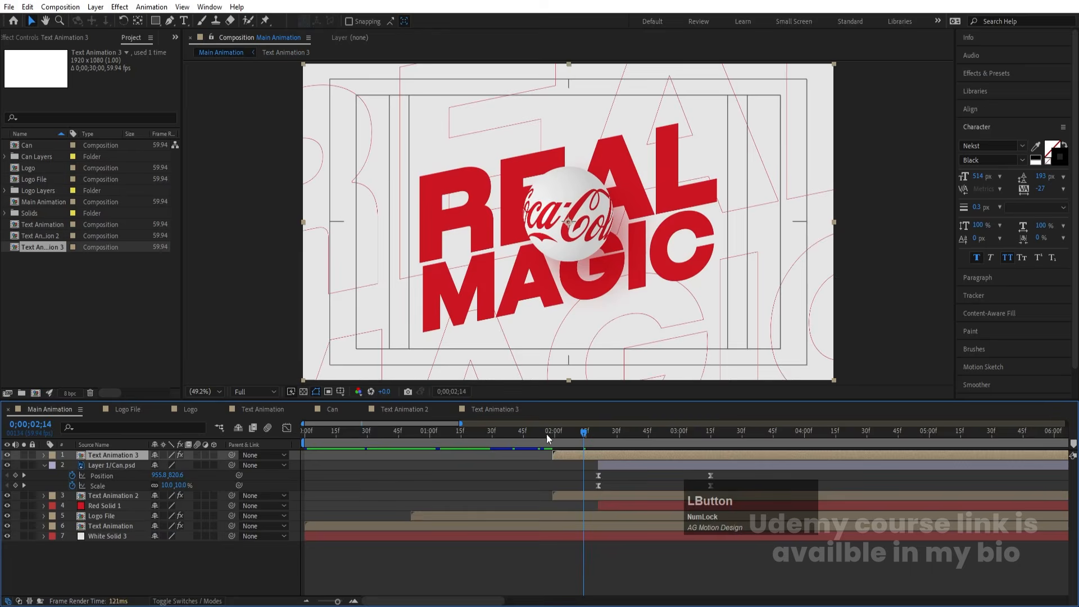
left_click_drag(584, 431, 635, 429)
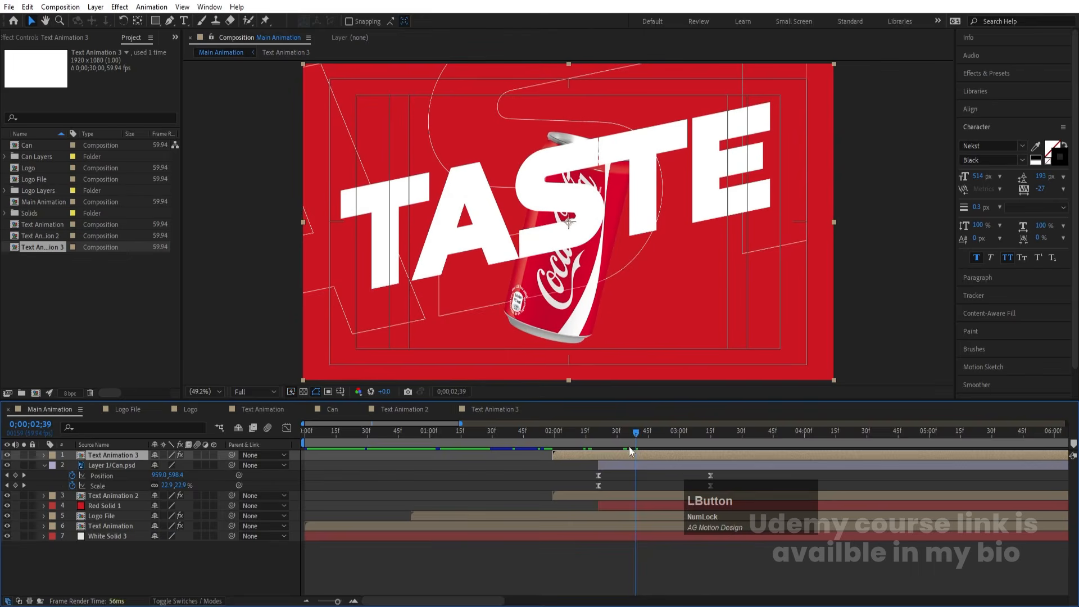
double_click(623, 453)
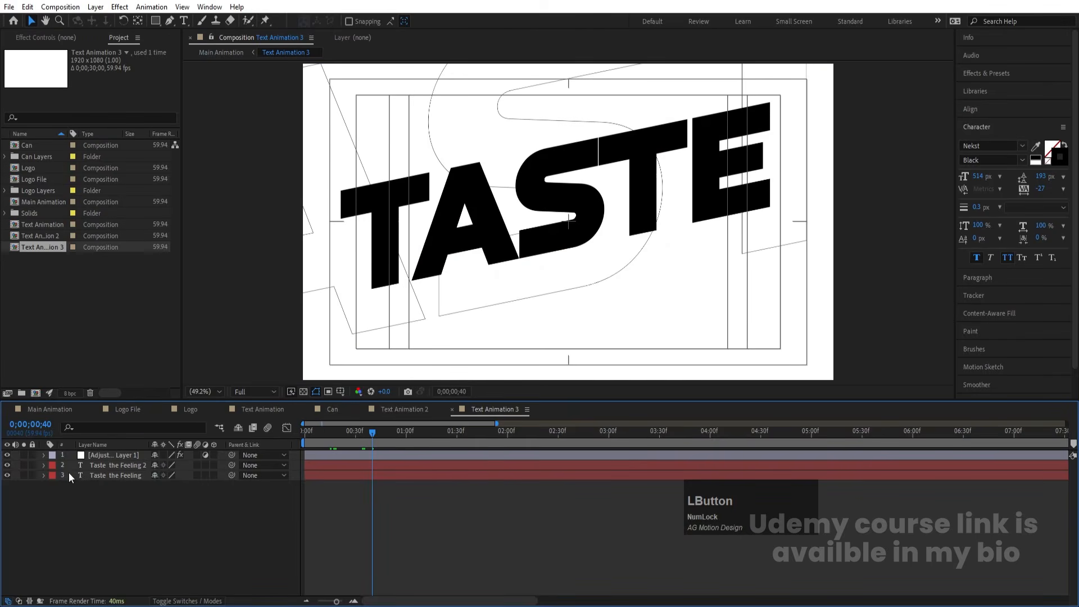
left_click(121, 477)
key("Delete")
Give the Text Animation 3 text no fill and a 0.3 px black stroke, and preview it in Main Animation up to 0;00;03;20.
left_click(127, 460)
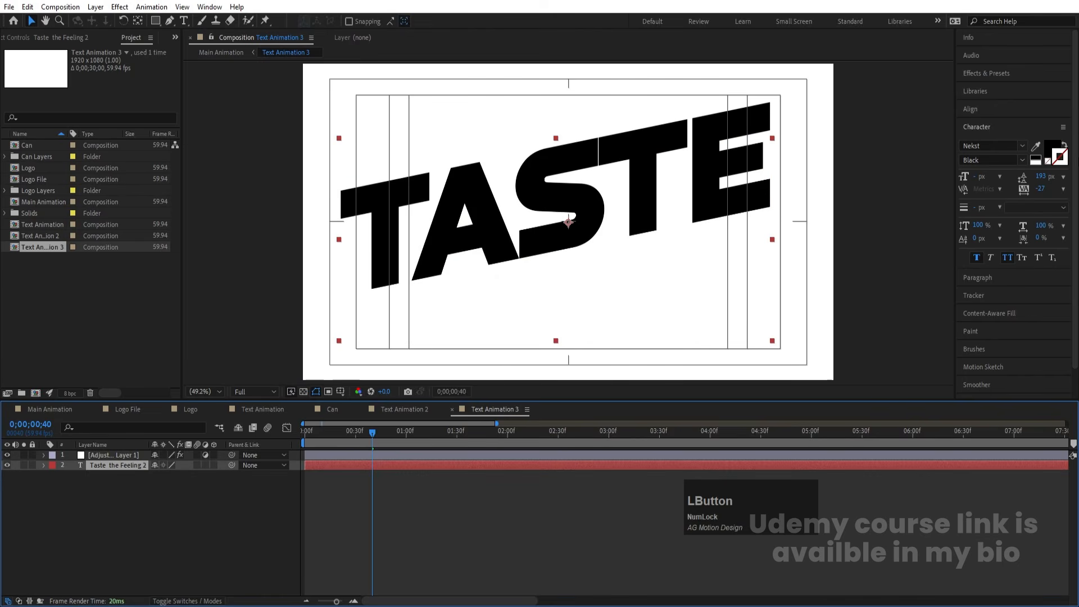
left_click(1052, 148)
left_click(1047, 162)
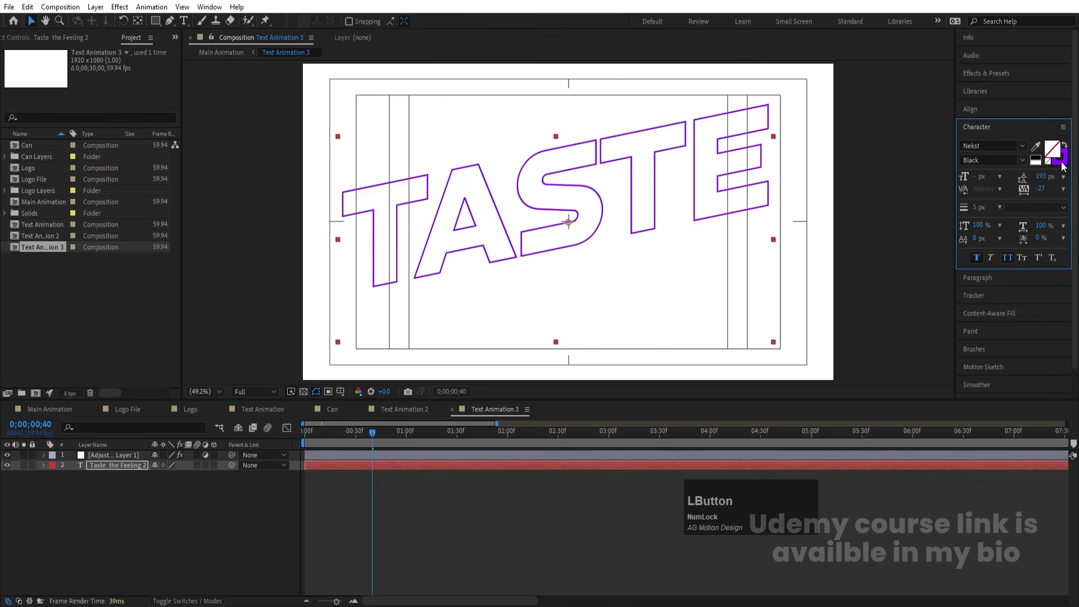
left_click(1035, 159)
type("0.3")
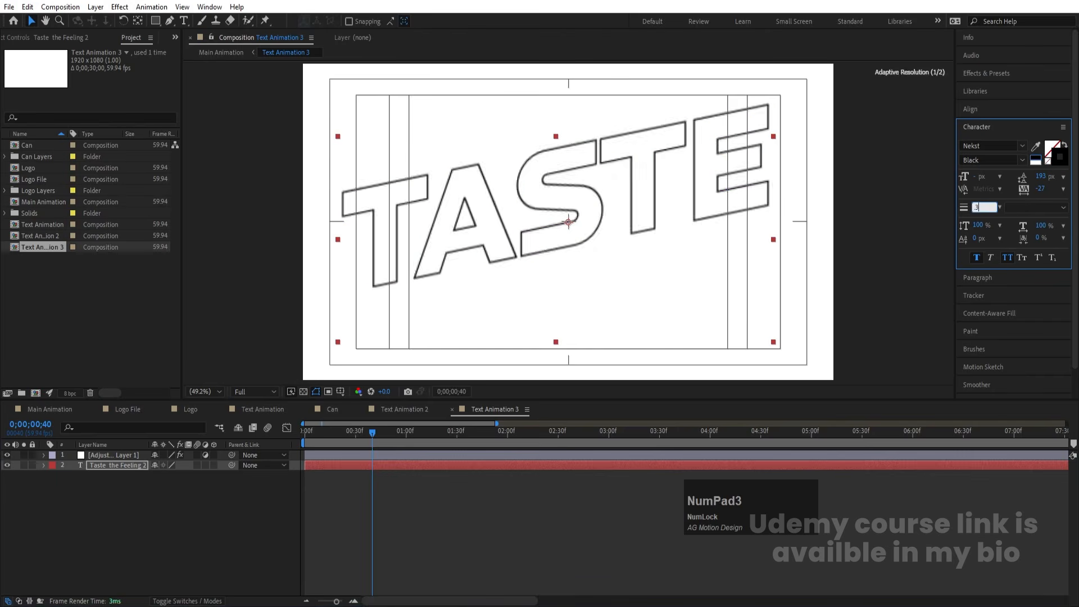
key("Return")
left_click(54, 409)
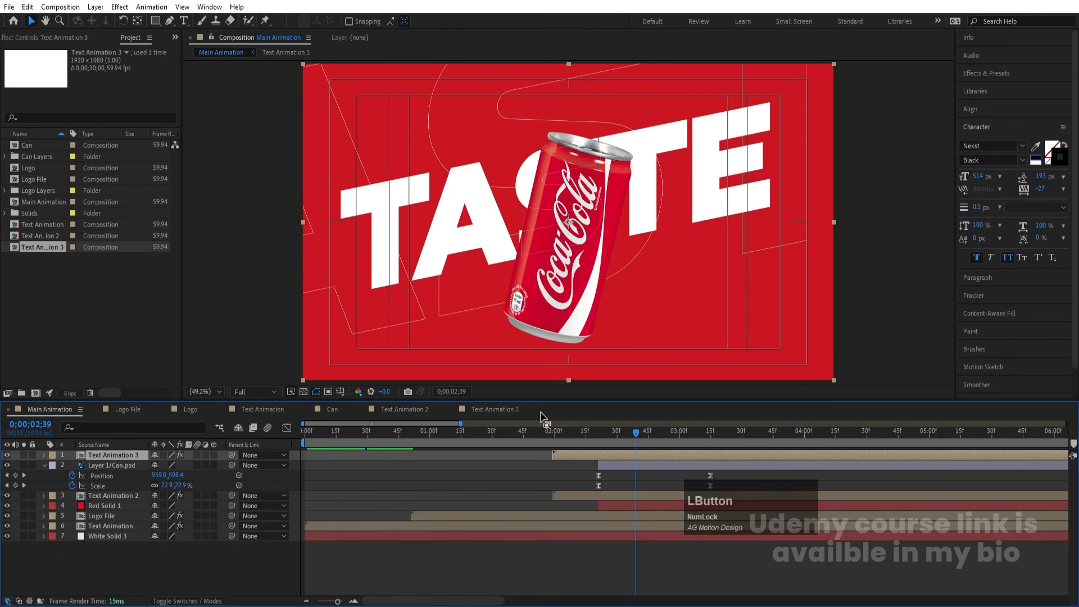
left_click_drag(616, 427, 721, 431)
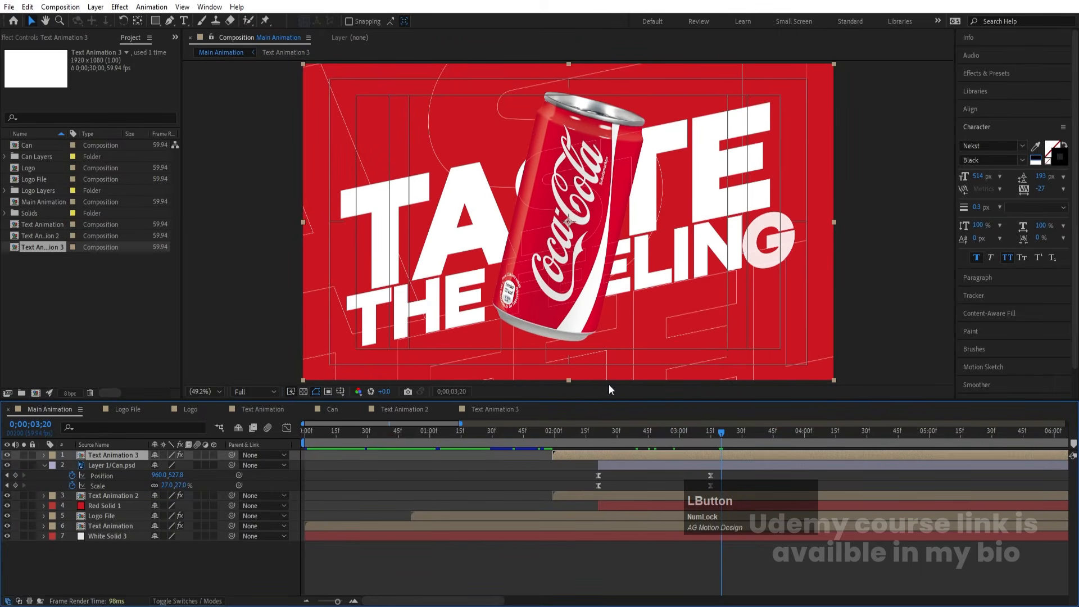
Set the Text Animation 3 text stroke to 0.5 px and check the outline over the can in Main Animation.
double_click(632, 453)
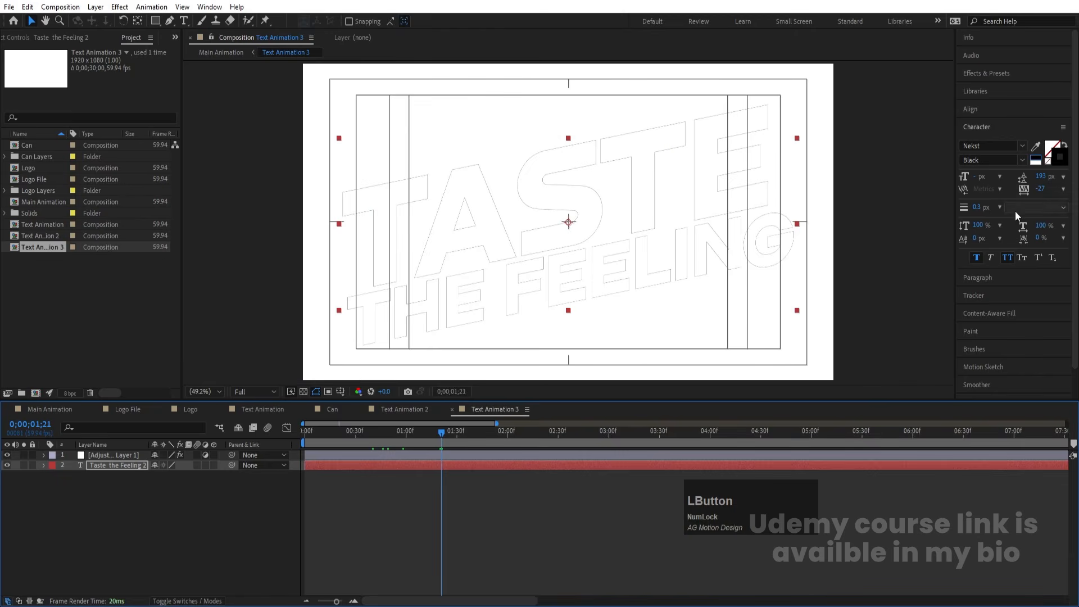
left_click(979, 207)
type(".5")
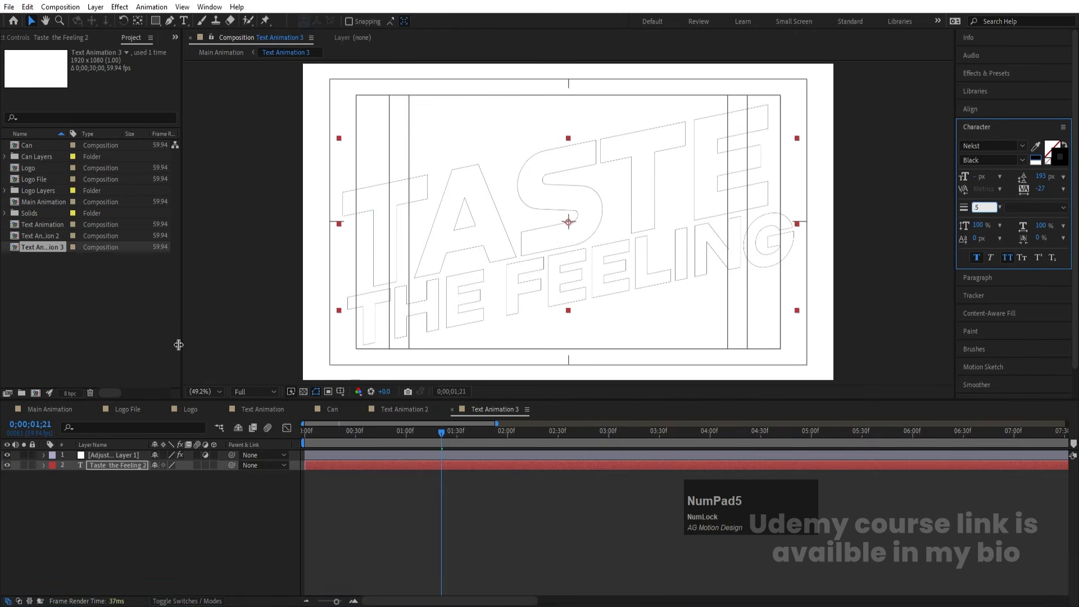
key("Return")
left_click(49, 409)
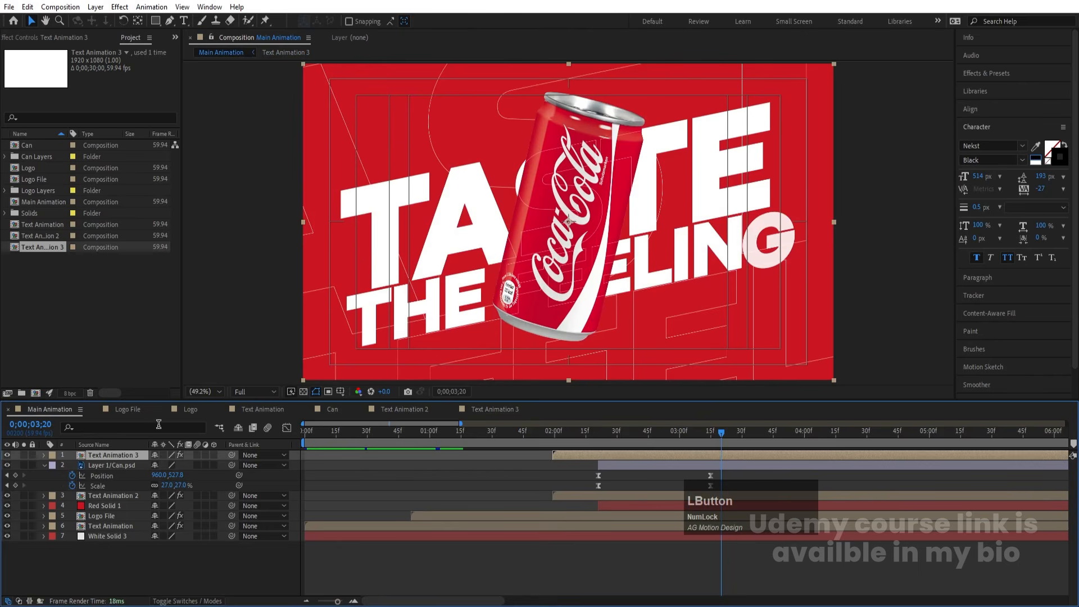
Try 1 px and 2 px strokes on the Text Animation 3 text and check the outline in Main Animation around 0;00;02;36.
left_click(484, 415)
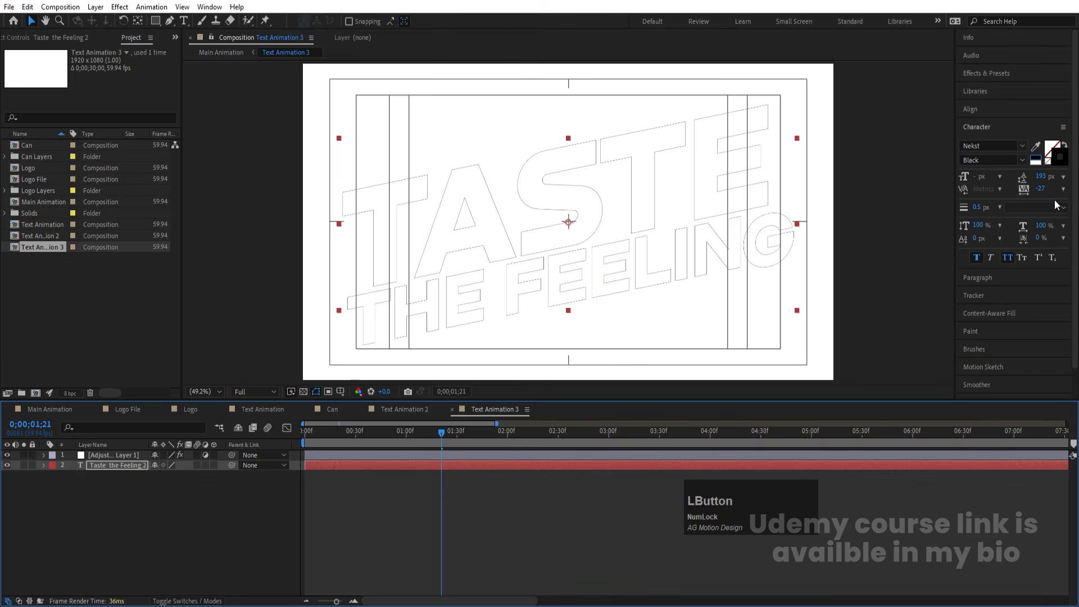
type("1")
key("Return")
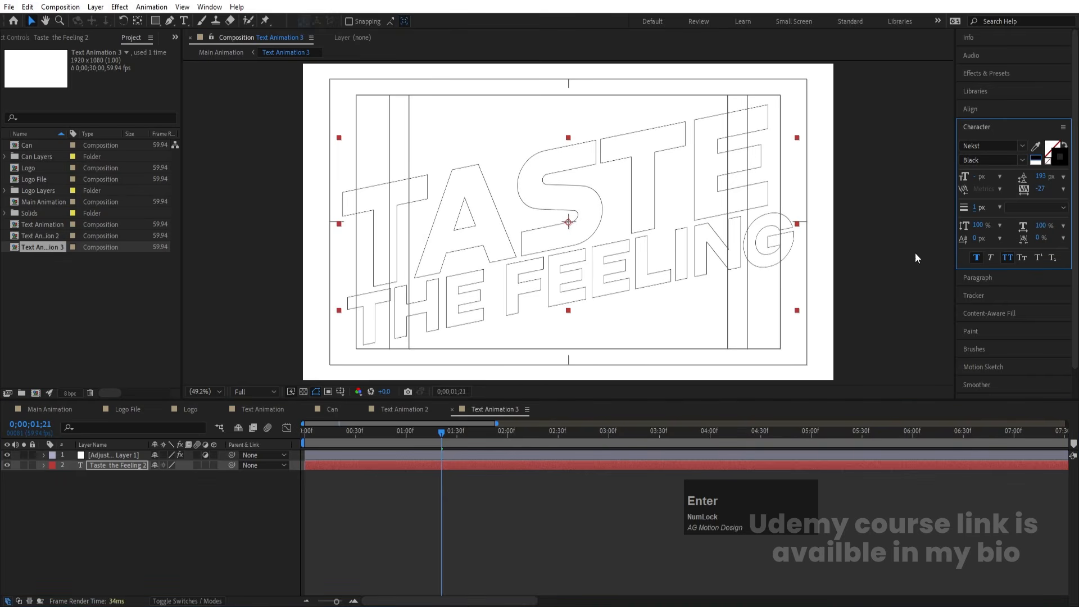
left_click(973, 208)
type("2")
key("Return")
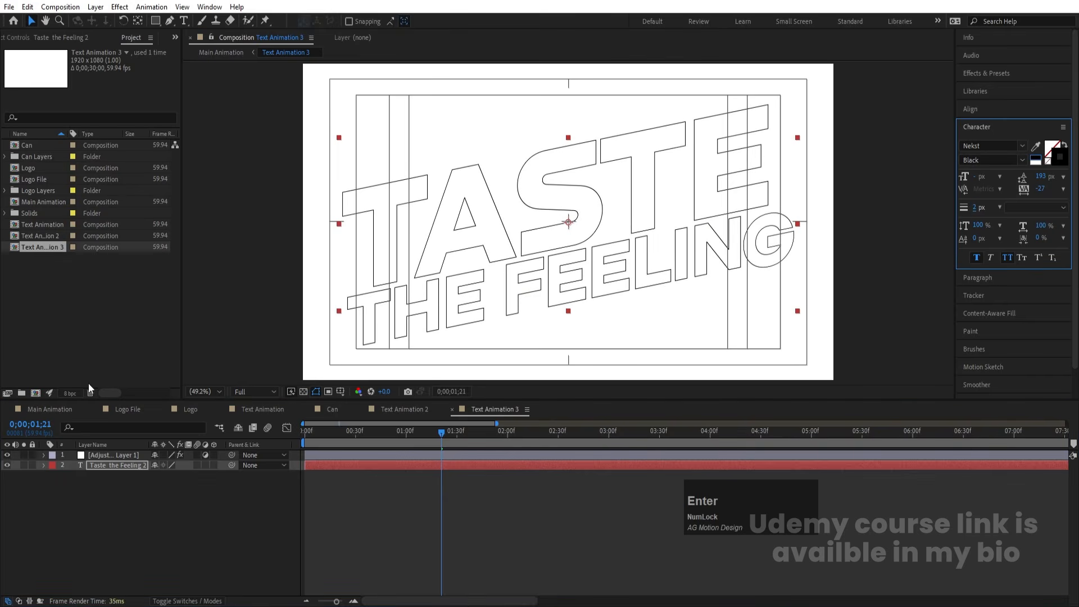
left_click(61, 412)
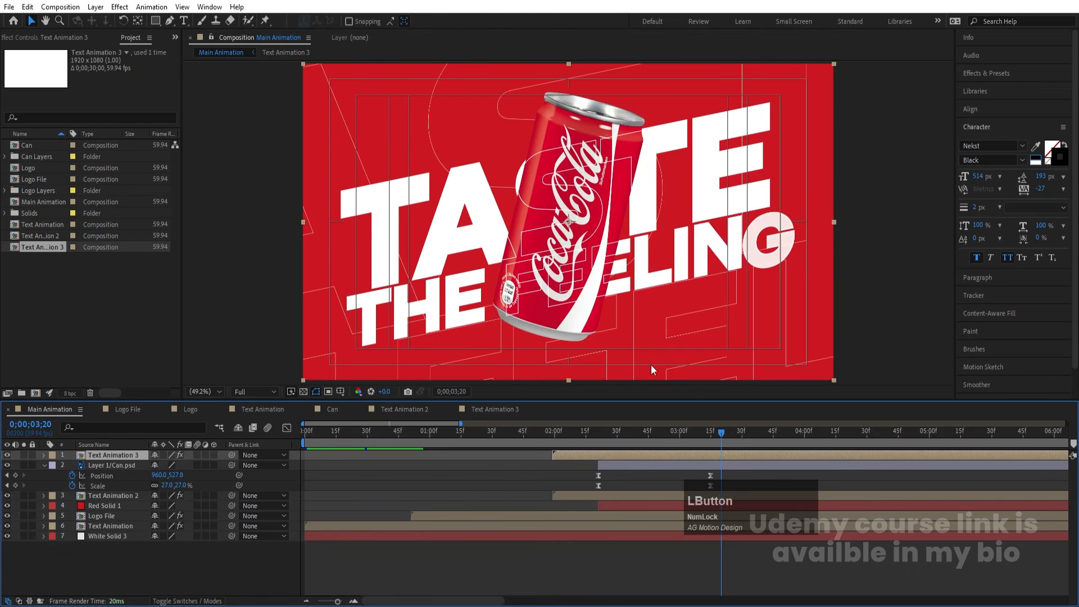
mouse_move(632, 429)
left_mouse_down()
mouse_move(596, 430)
mouse_move(629, 434)
left_mouse_up()
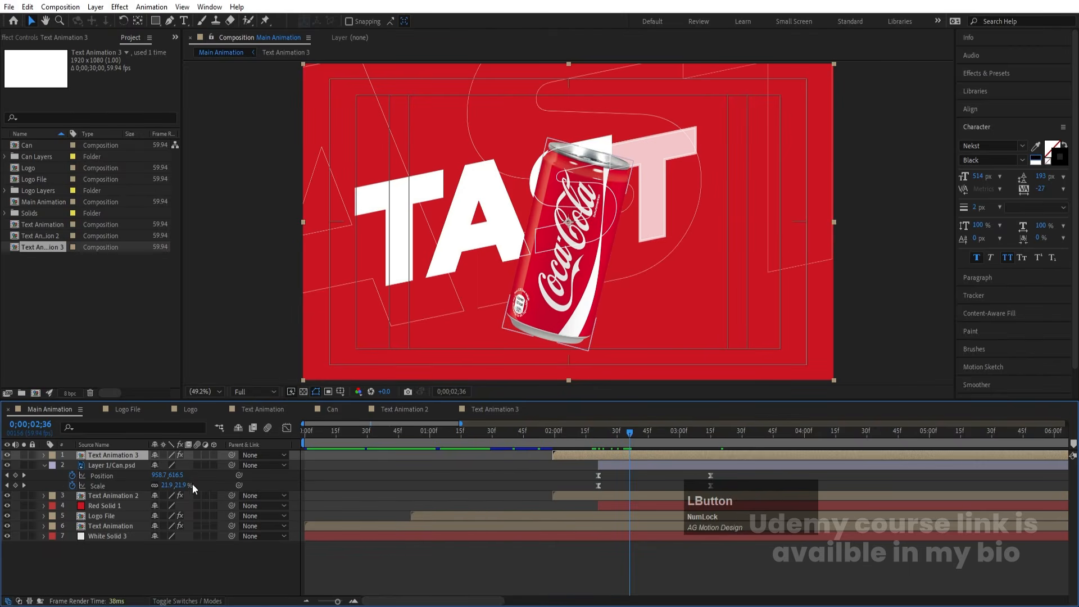
Delete the Text Animation 3 layer from Main Animation and preview the scene up to 0;00;03;25.
left_click(121, 454)
key("Delete")
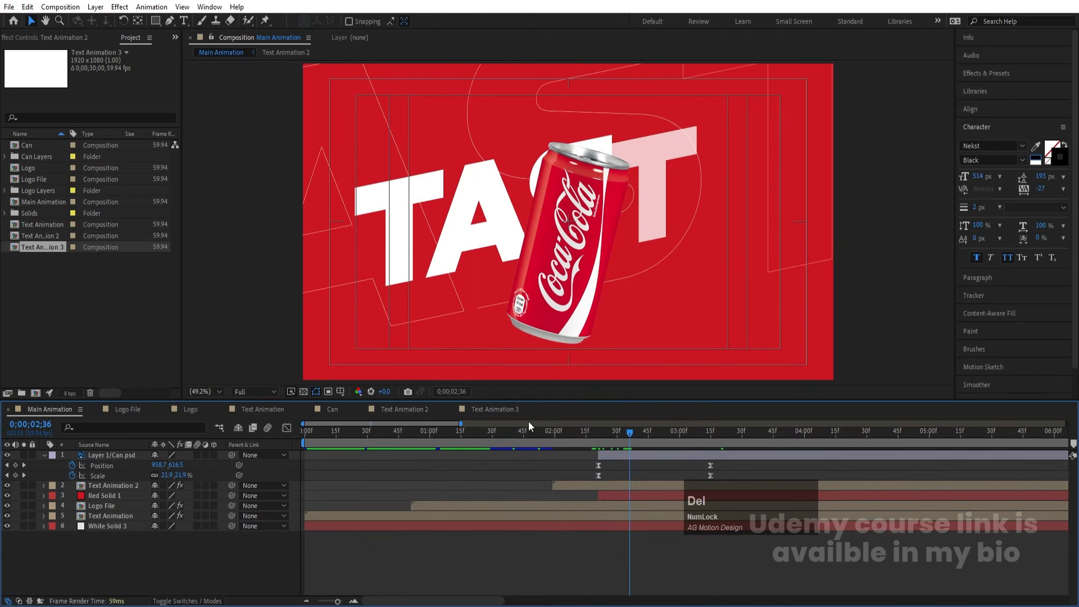
left_click_drag(633, 427, 730, 432)
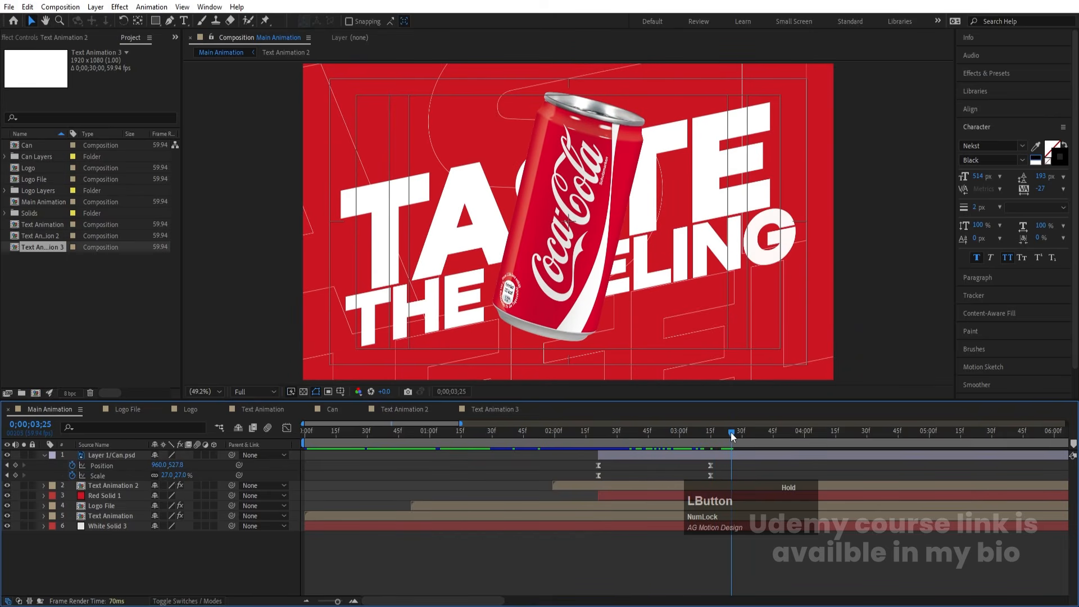
Find the Drop Shadow effect and apply it to the Layer 1/Can.psd layer.
left_click(665, 455)
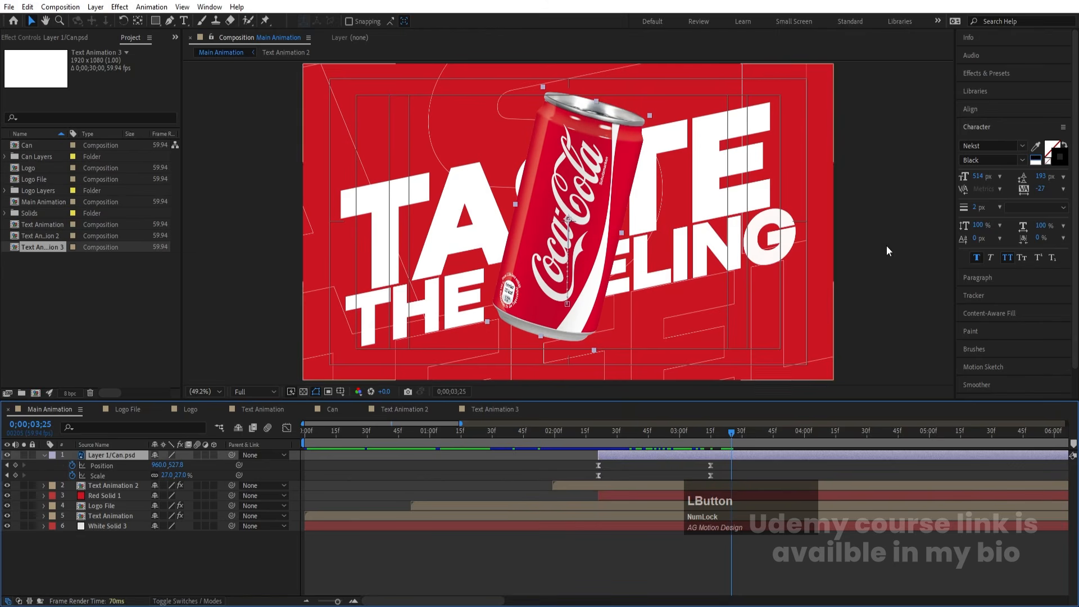
left_click(979, 73)
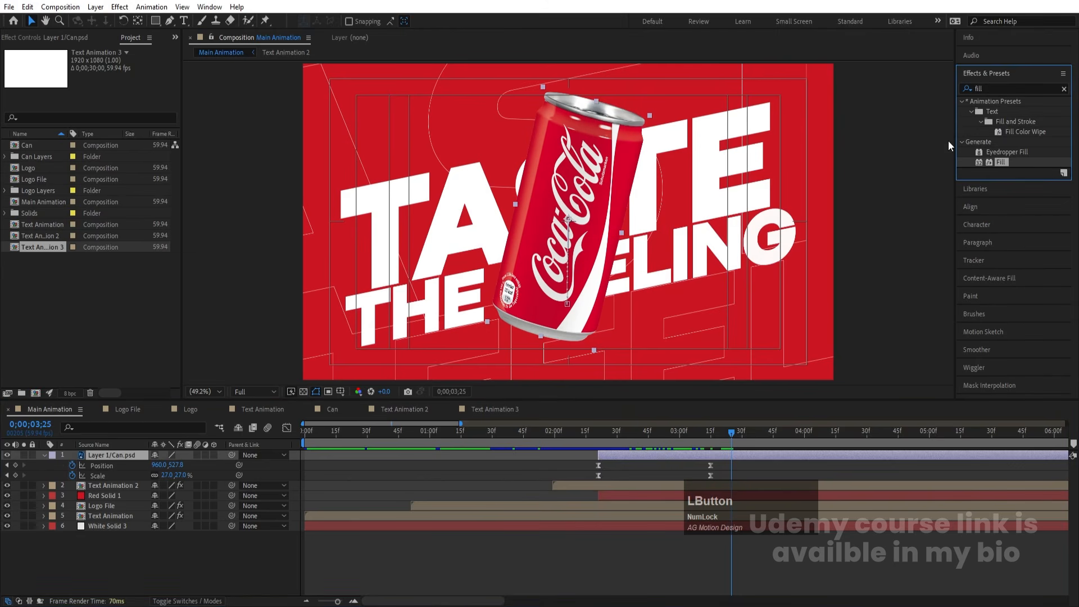
left_click(1005, 89)
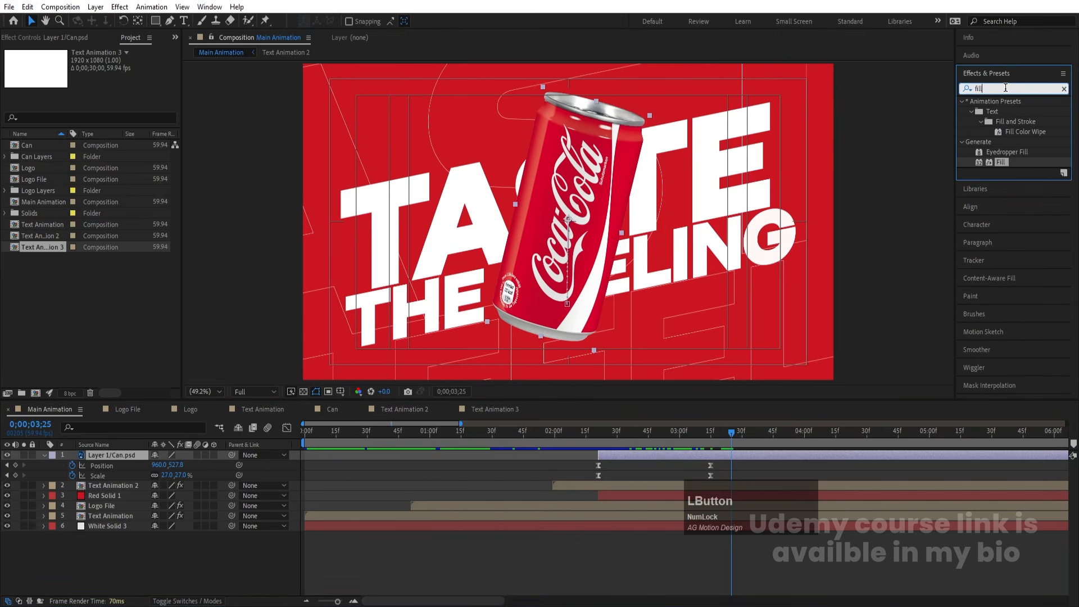
key("ctrl+a")
type("dr")
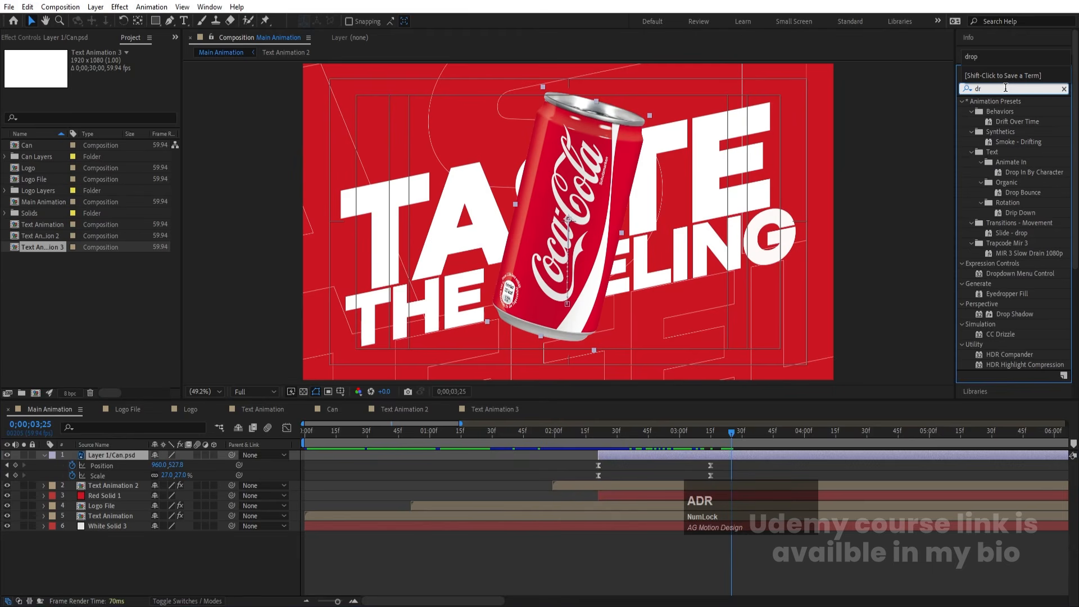
type("o")
double_click(1007, 231)
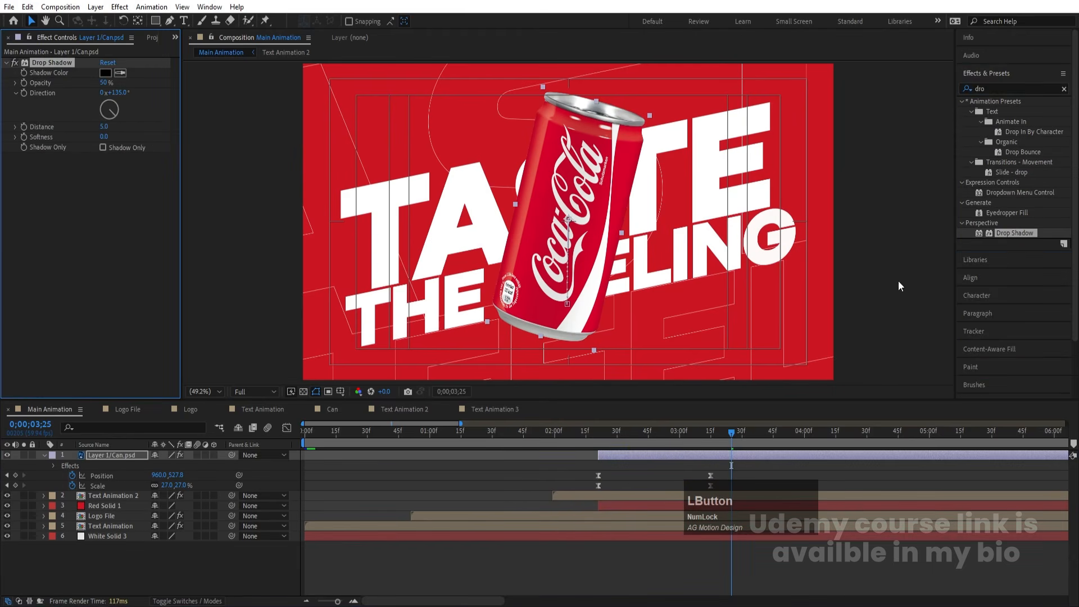
Set the can's Drop Shadow distance to 50 and its softness to 200.
left_click(103, 127)
type("1")
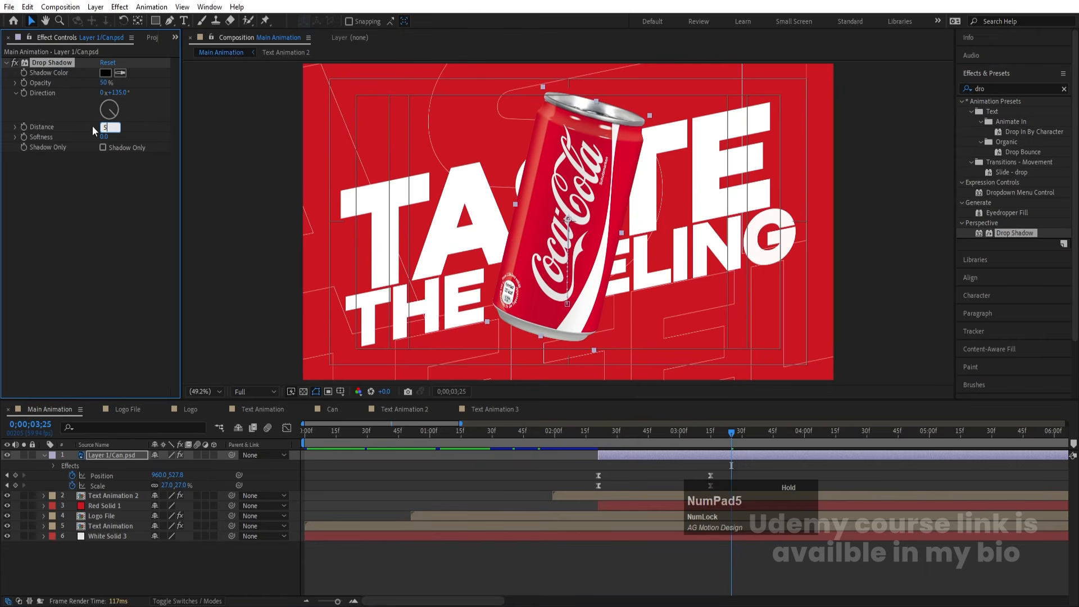
left_click(104, 138)
type("2")
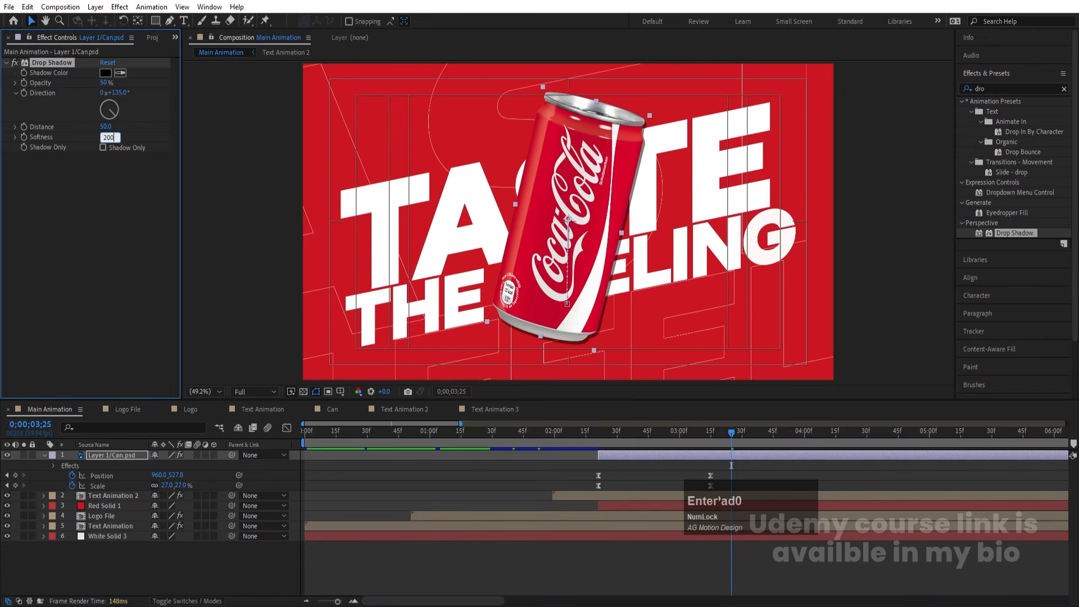
type("00")
key("Return")
Raise the can's Drop Shadow distance to 200 and its softness to 500.
left_click(106, 127)
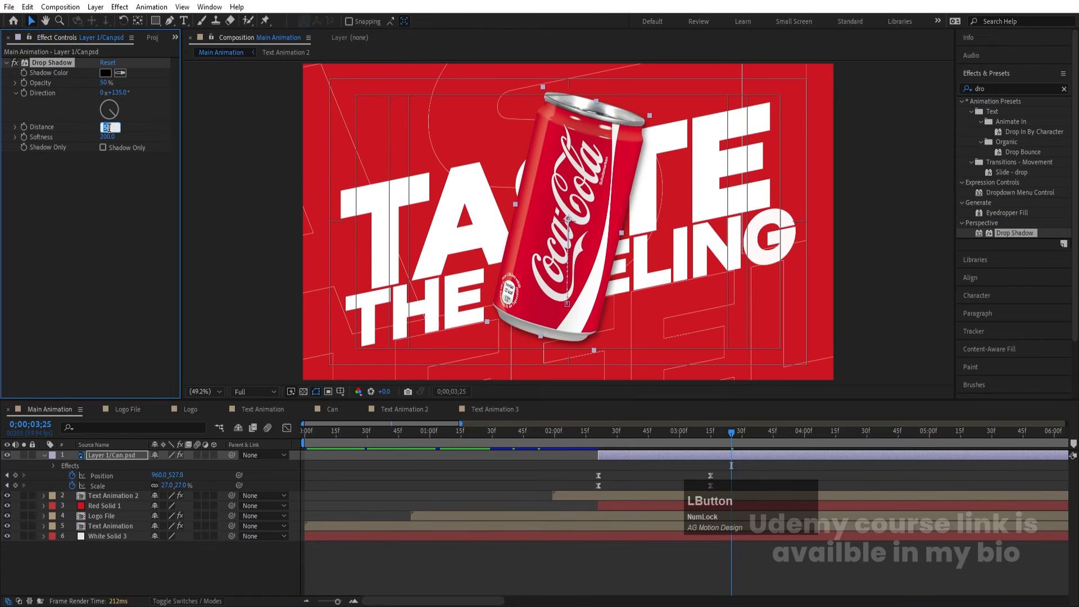
type("200")
key("Return")
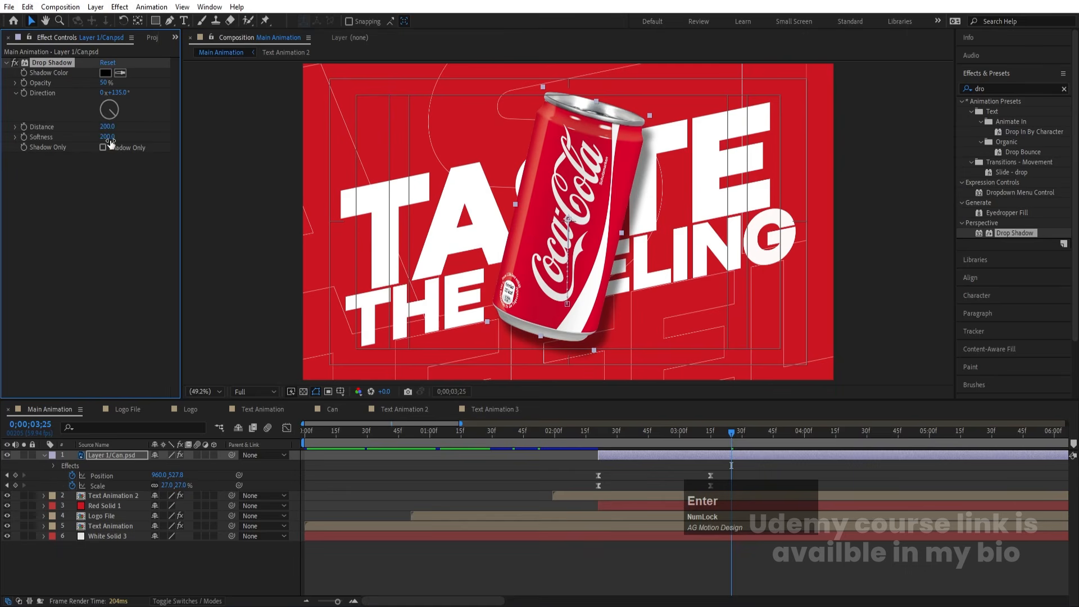
left_click(109, 138)
type("500")
key("Return")
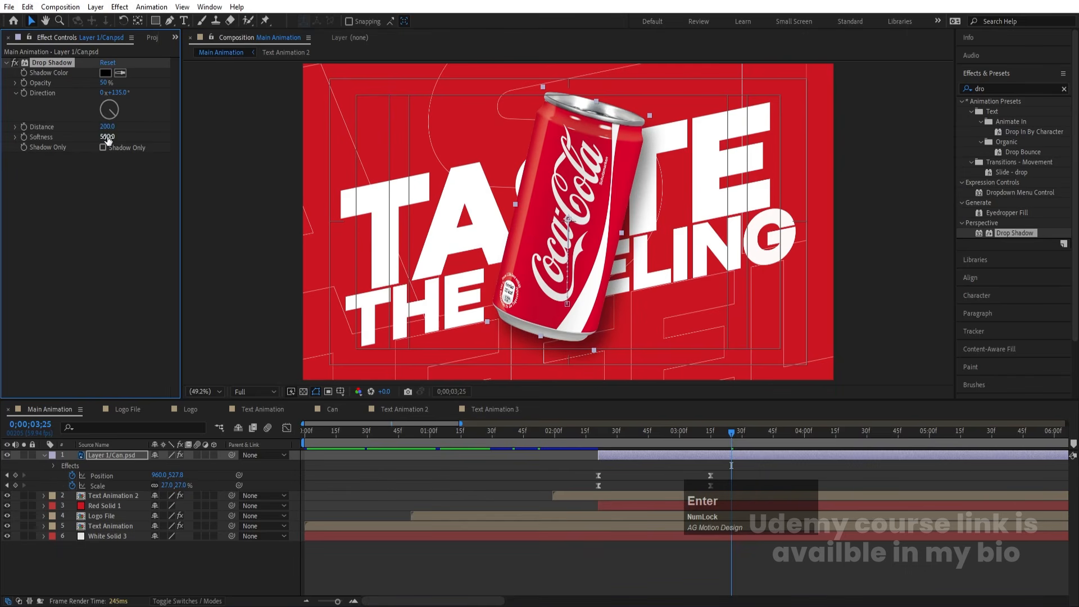
Lower the can's shadow opacity to 30% and sample the shadow color from the red background.
left_click(105, 83)
type("30")
key("Return")
left_click(120, 73)
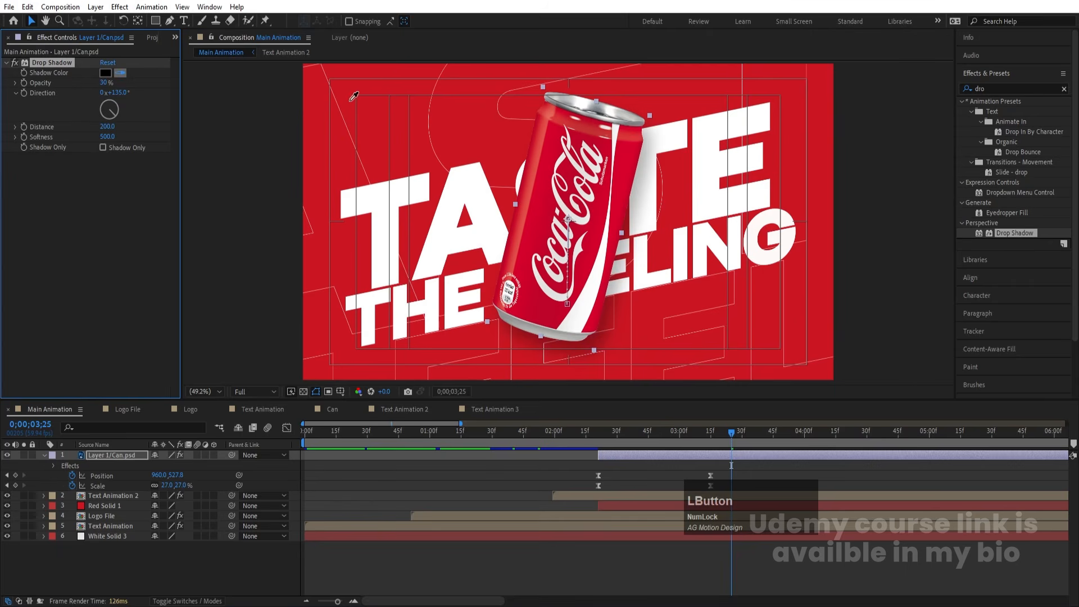
left_click(389, 83)
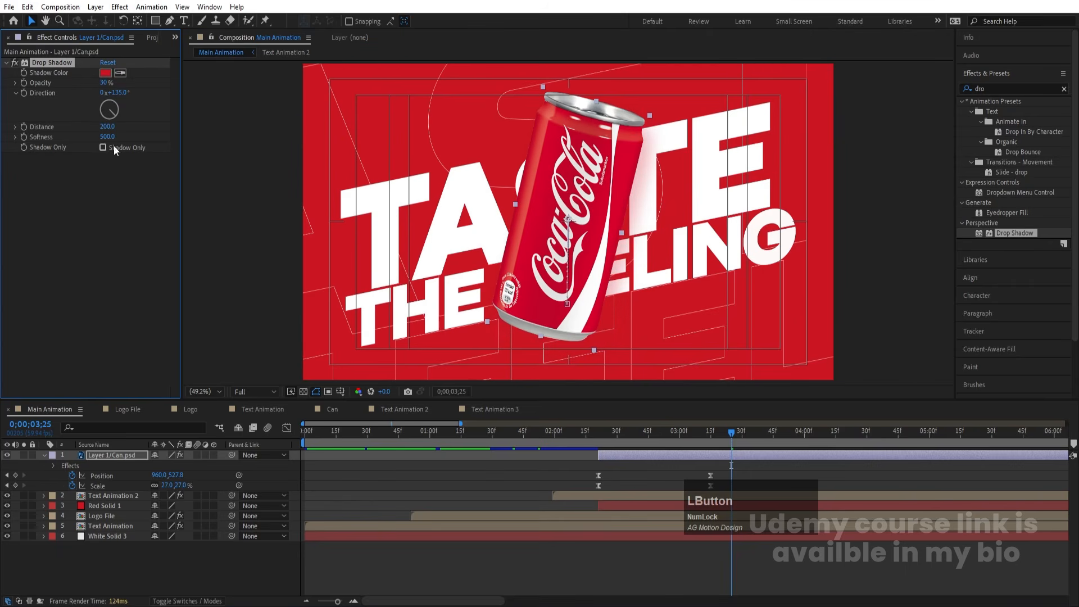
Set the can's red shadow to 80% opacity and 900 softness, and deselect the layer.
left_click(105, 83)
type("80")
key("Return")
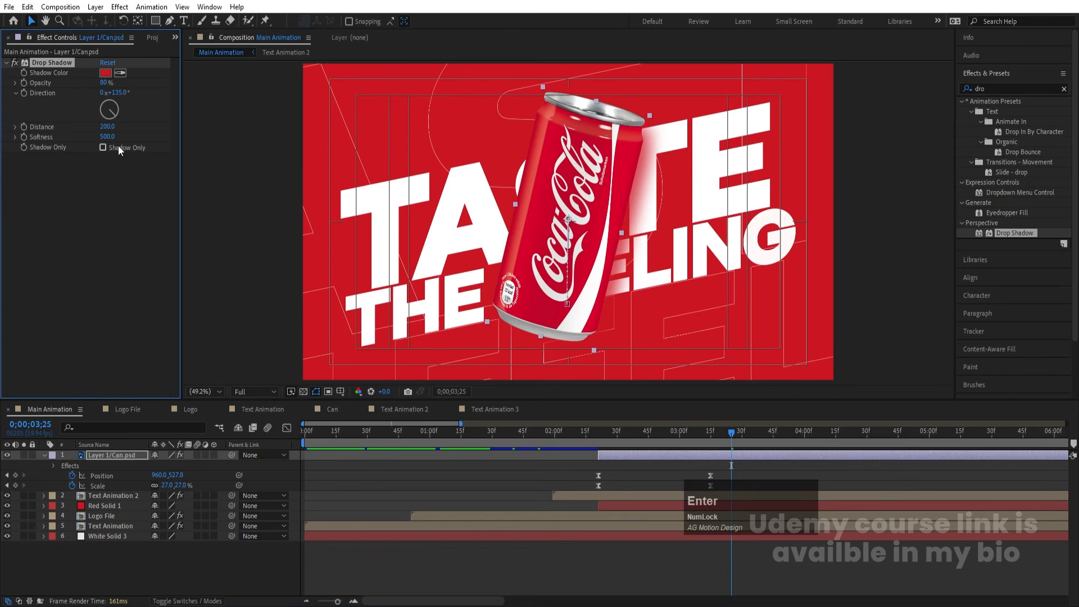
left_click(106, 136)
type("5")
key("BackSpace")
type("900")
key("Return")
left_click(540, 473)
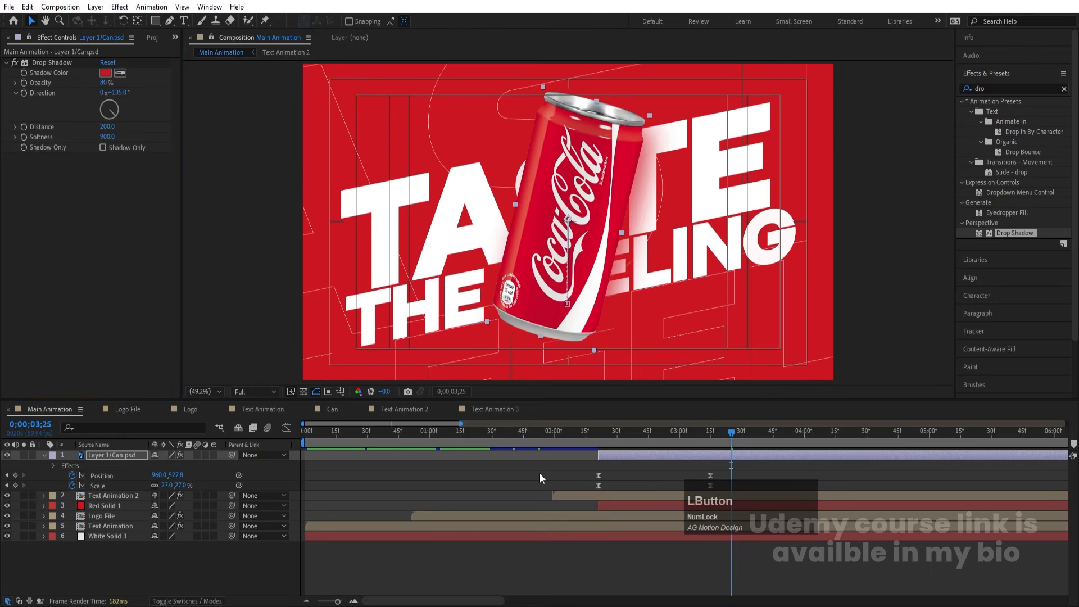
Set the preview resolution to Quarter and play Main Animation from the start.
left_click(233, 391)
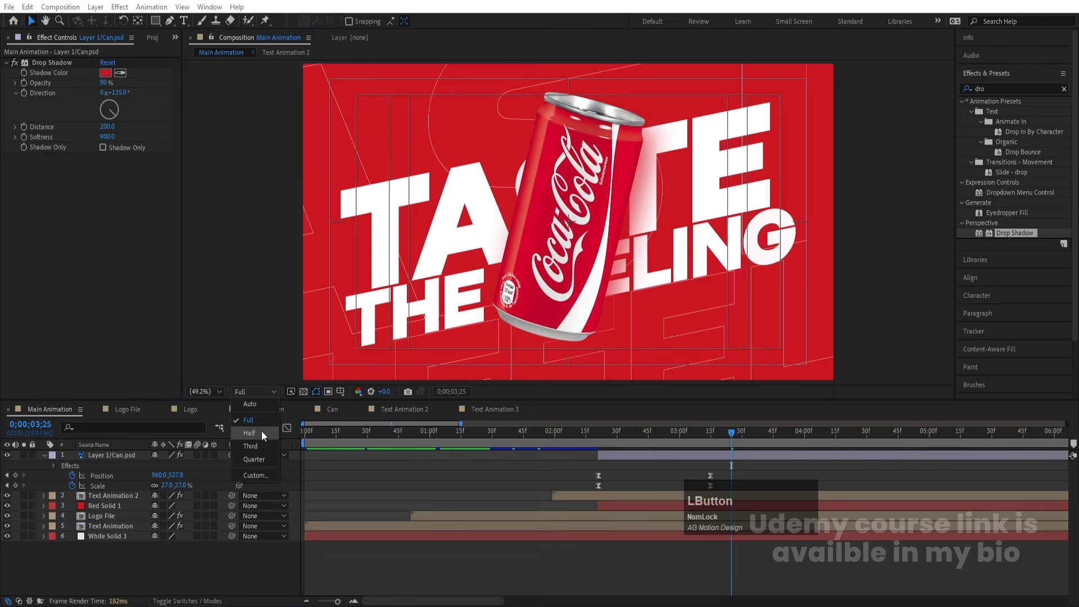
left_click(255, 459)
left_click(305, 431)
key("space")
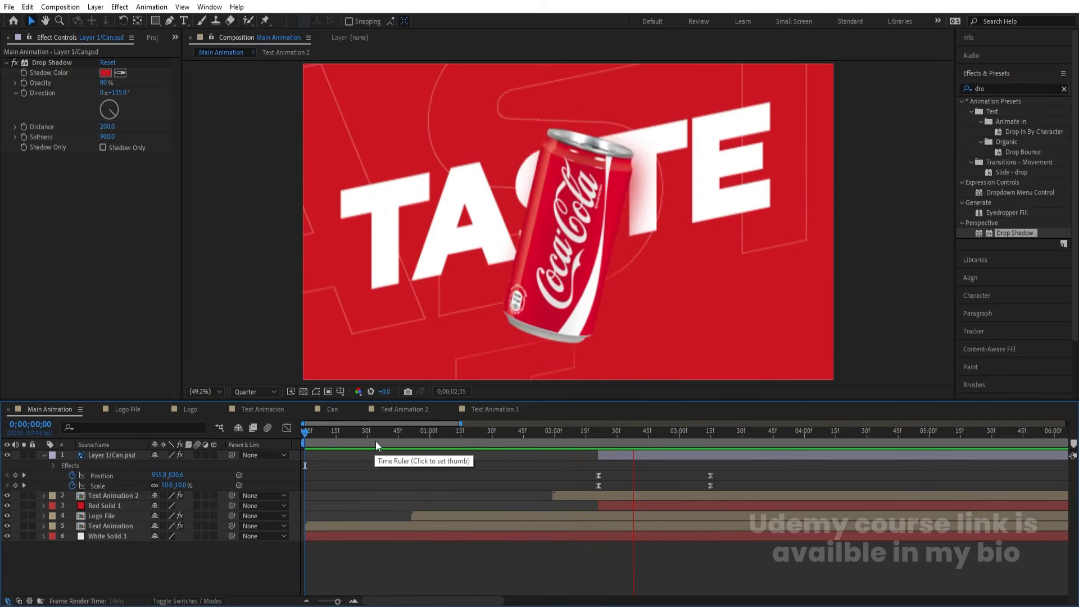
key("space")
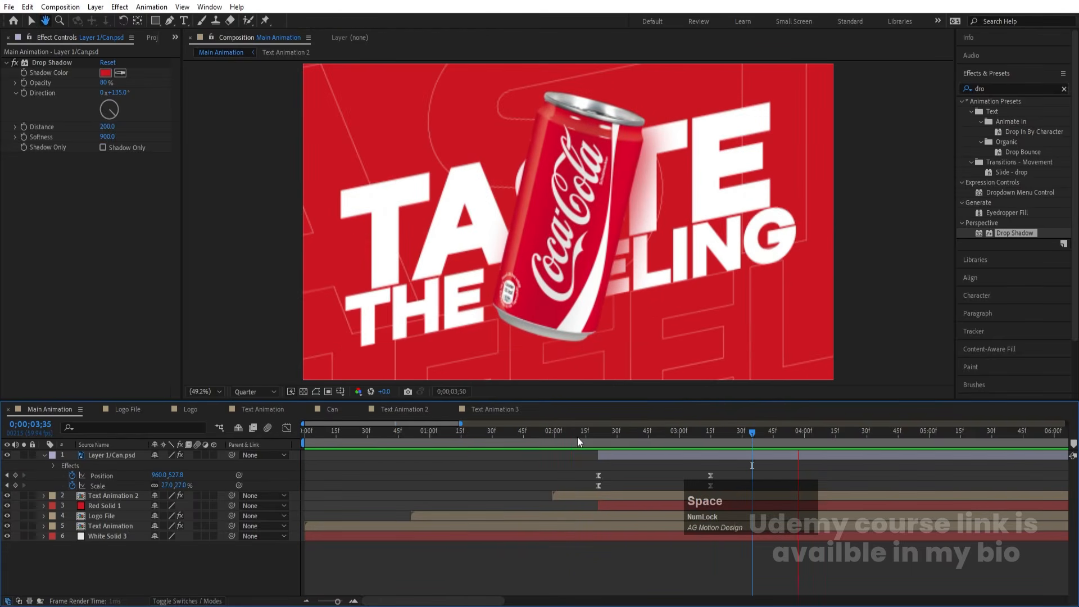
Open the Text Animation 2 composition and parent the Taste the Feeling layer to Taste the Feeling 2.
double_click(564, 493)
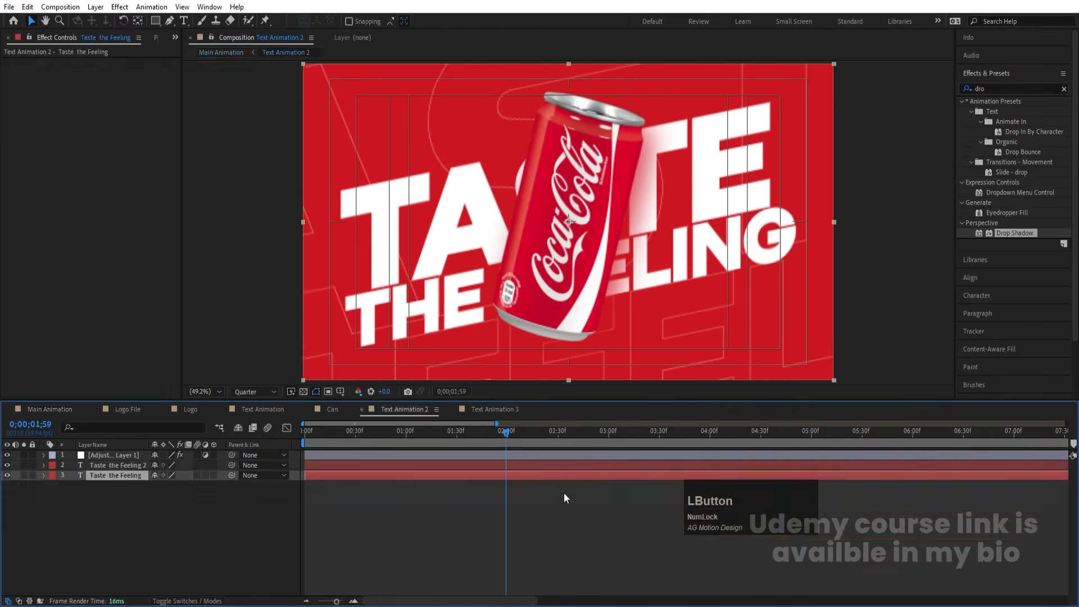
left_click(104, 488)
left_click(108, 475)
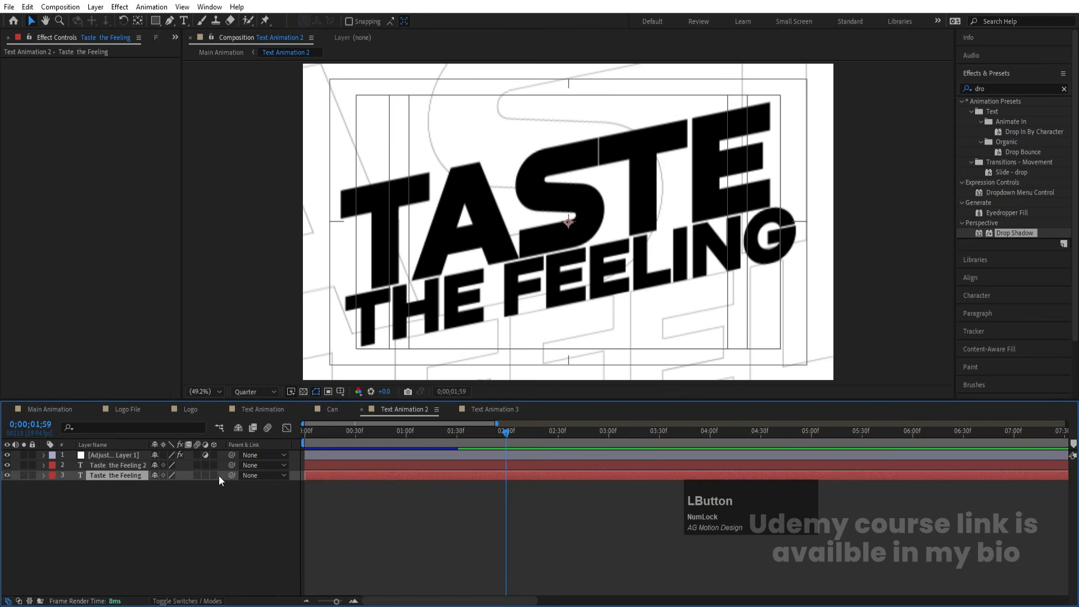
left_click_drag(232, 475, 119, 467)
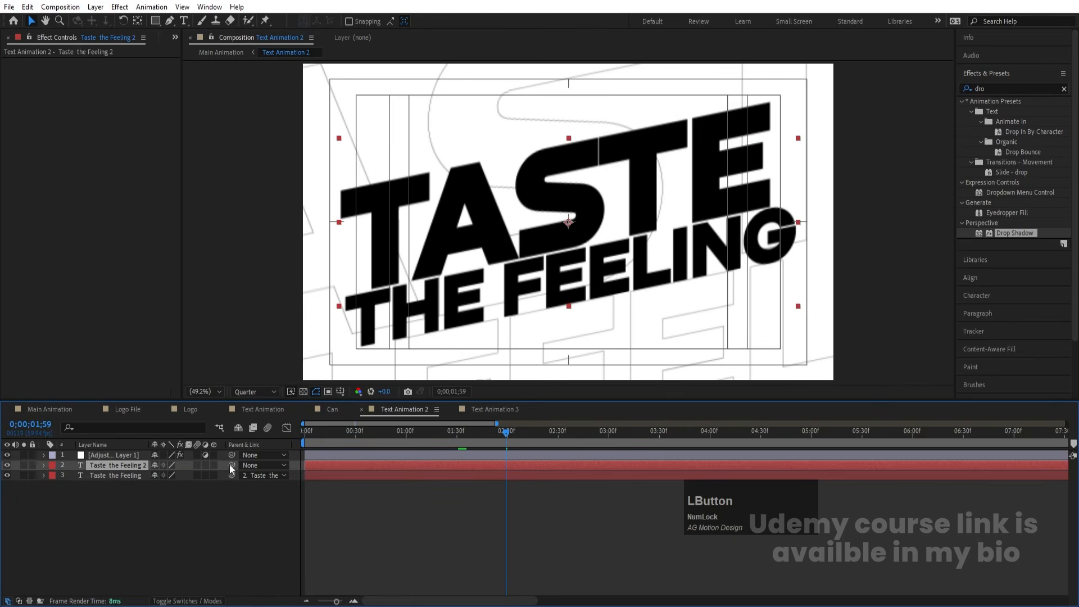
Keyframe the Scale of Taste the Feeling 2 from 0;00;00;00 and shrink it to 88.7% at 0;00;04;00.
left_click_drag(329, 433, 305, 433)
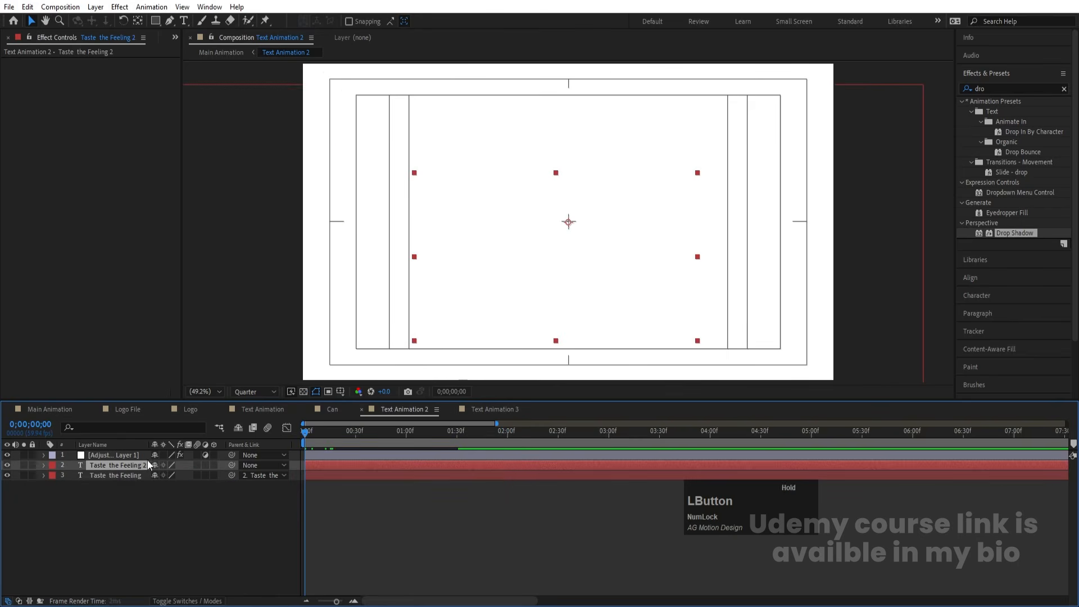
key("s")
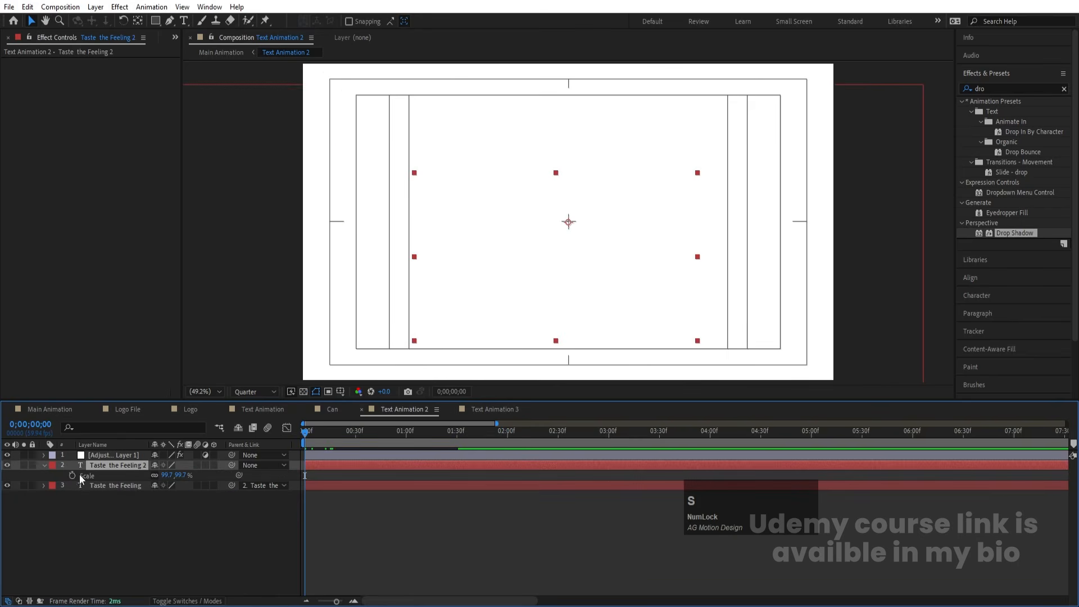
left_click(74, 475)
left_click_drag(595, 428, 711, 430)
left_click_drag(165, 474, 131, 427)
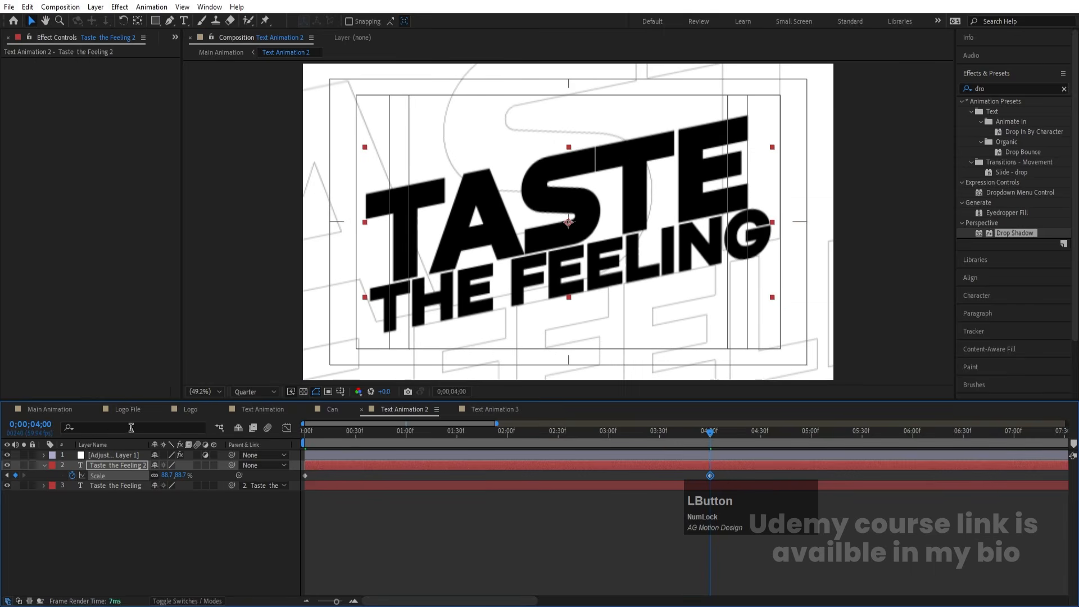
Return to Main Animation, end the work area at 0;00;05;59, and preview the animation from the start.
left_click(60, 413)
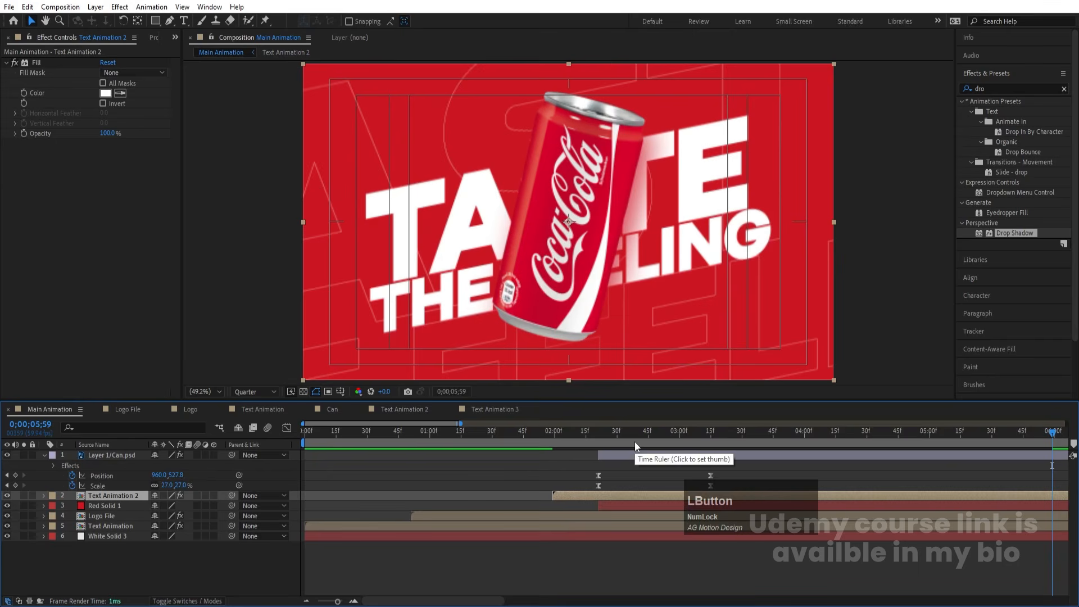
key("minus")
key("minus")
key("minus")
key("minus")
key("minus")
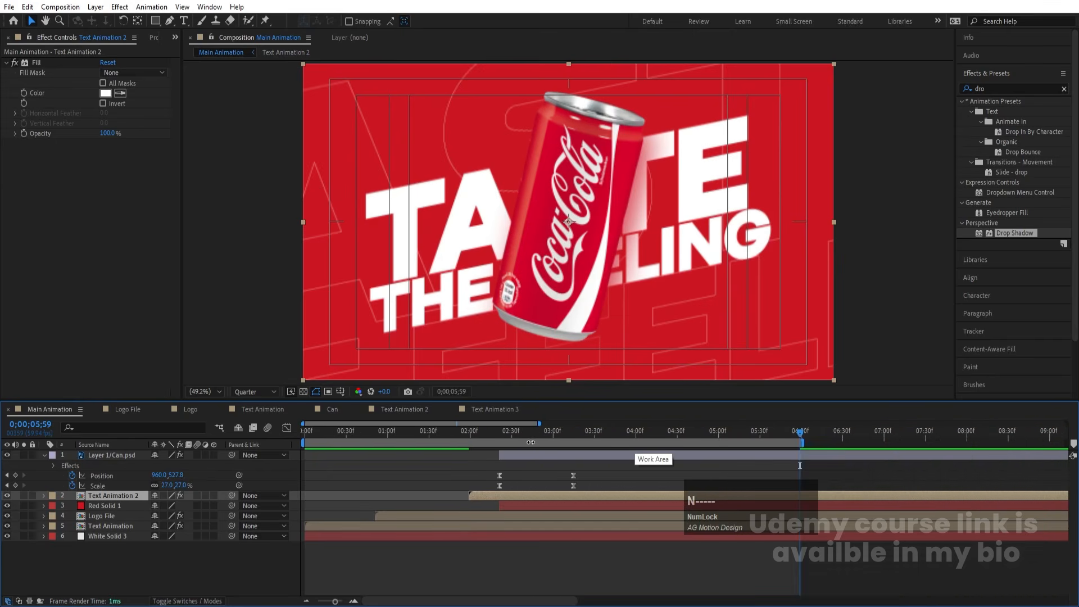
left_click_drag(469, 433, 156, 457)
key("space")
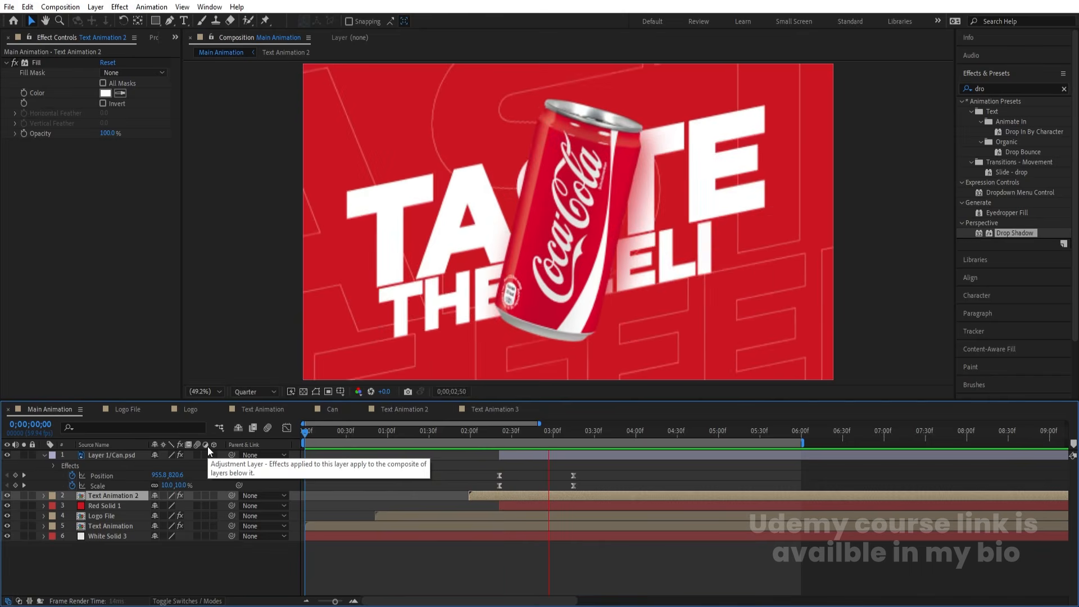
key("space")
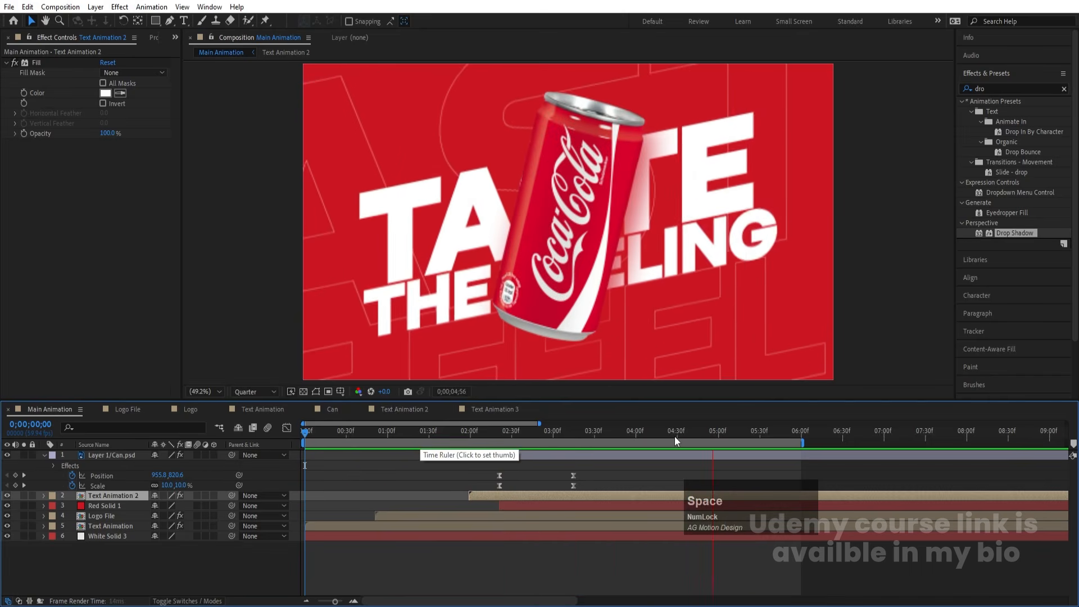
Shorten the Main Animation work area to end at 0;00;05;02 and preview the finished animation.
left_click(718, 434)
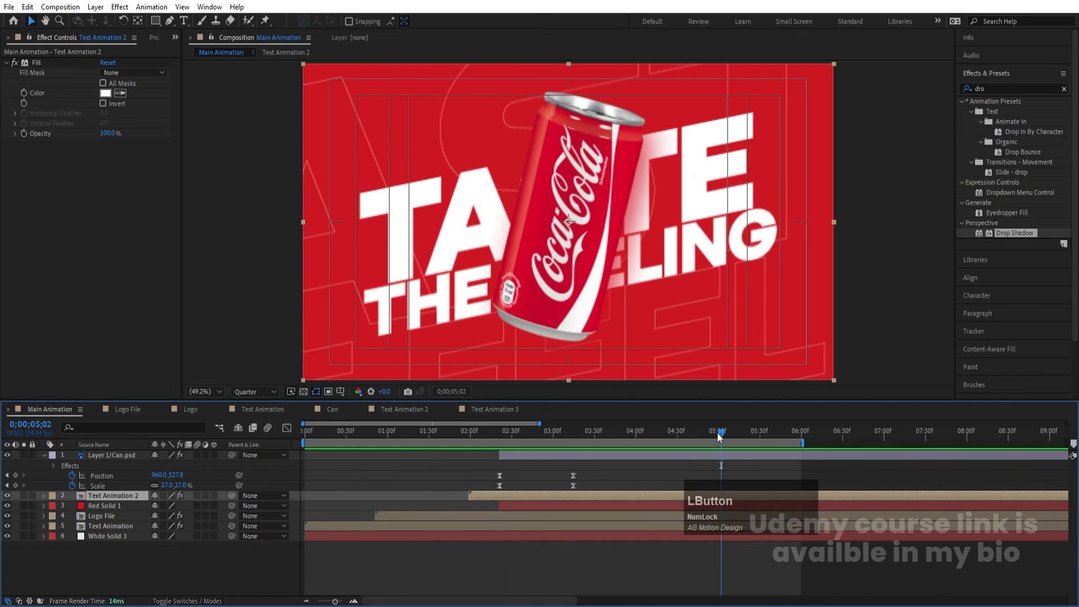
key("space")
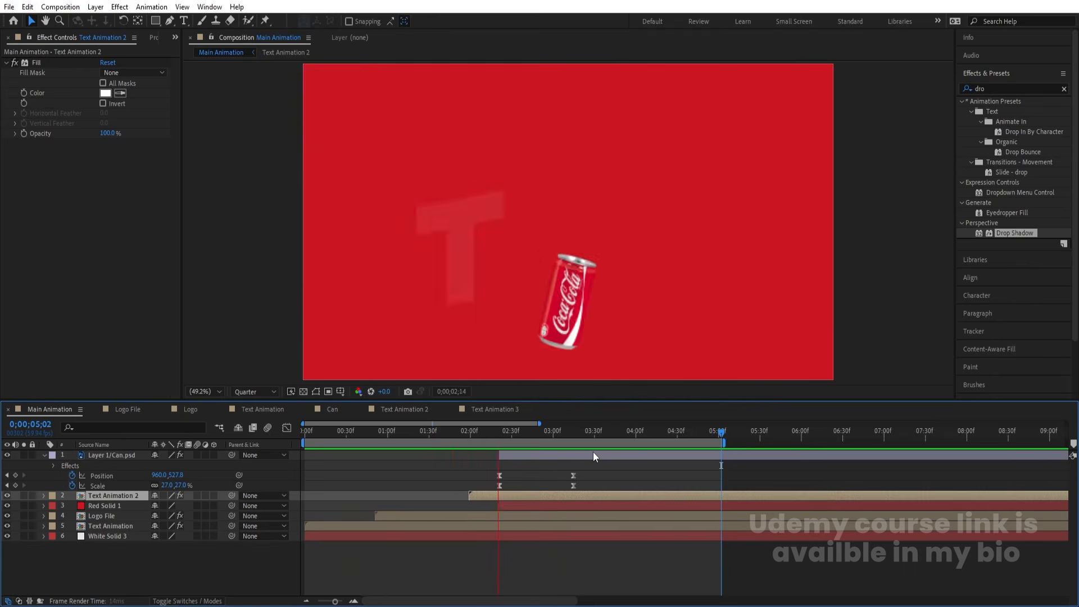
key("space")
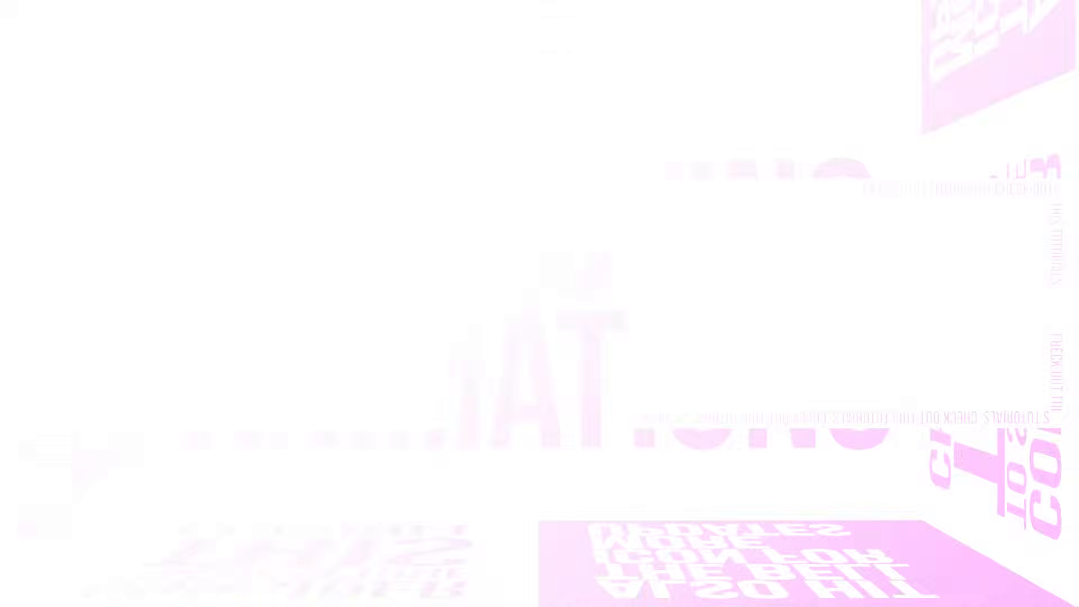